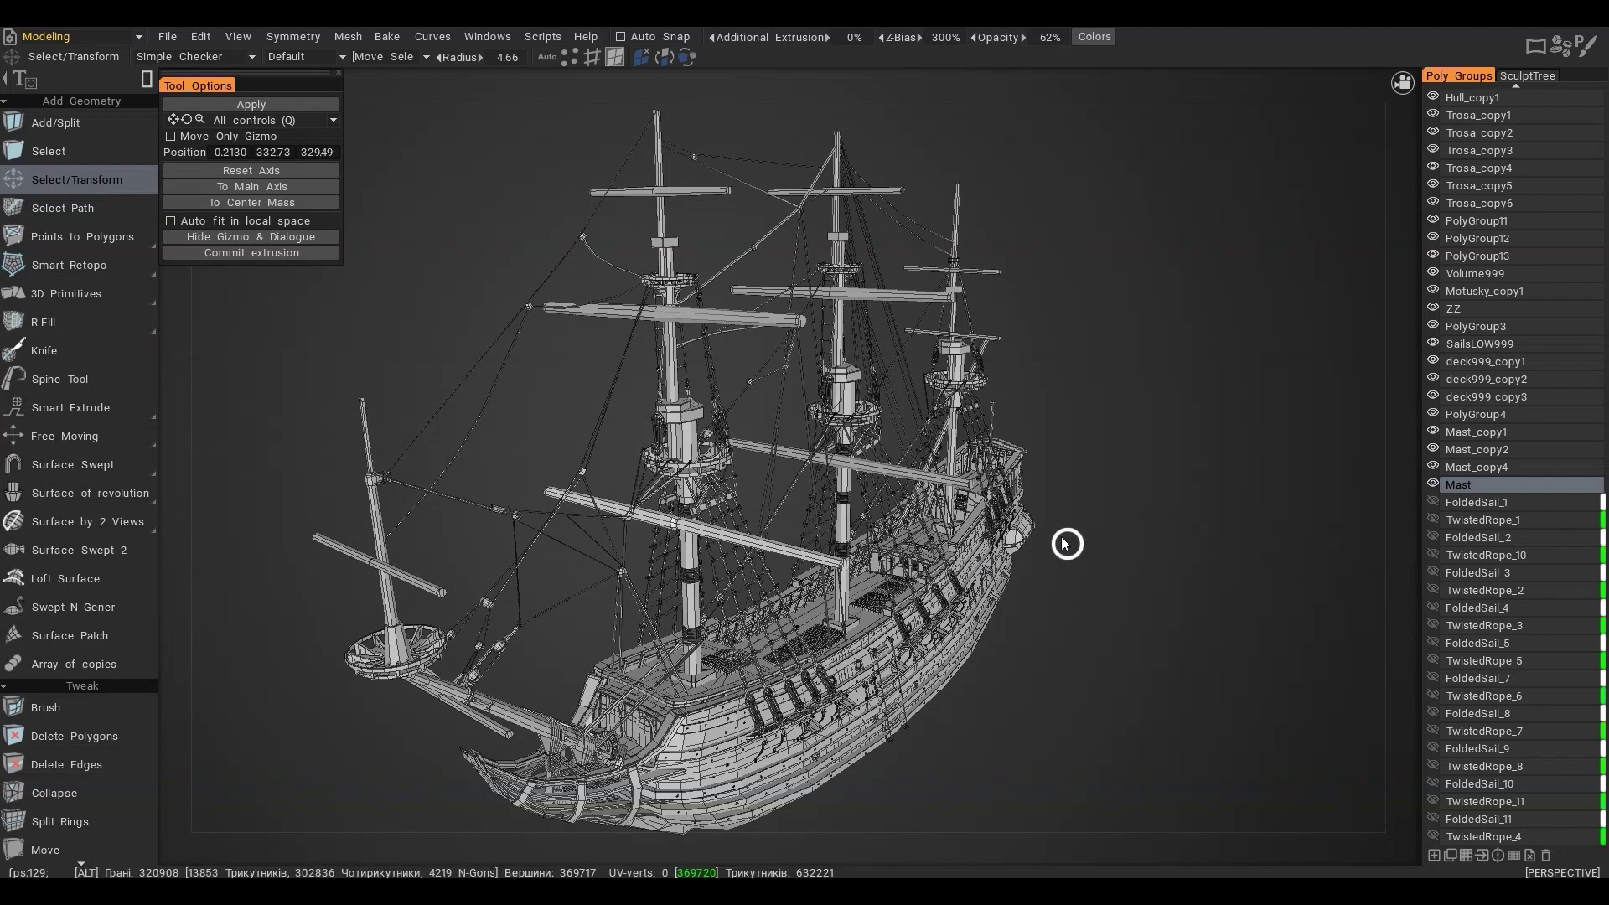
# Start the Points to Polygons tool, add a new poly group for the sails and enable drawing on a plane
pyautogui.moveTo(1123, 551); pyautogui.dragTo(1090, 546)
pyautogui.press('space')
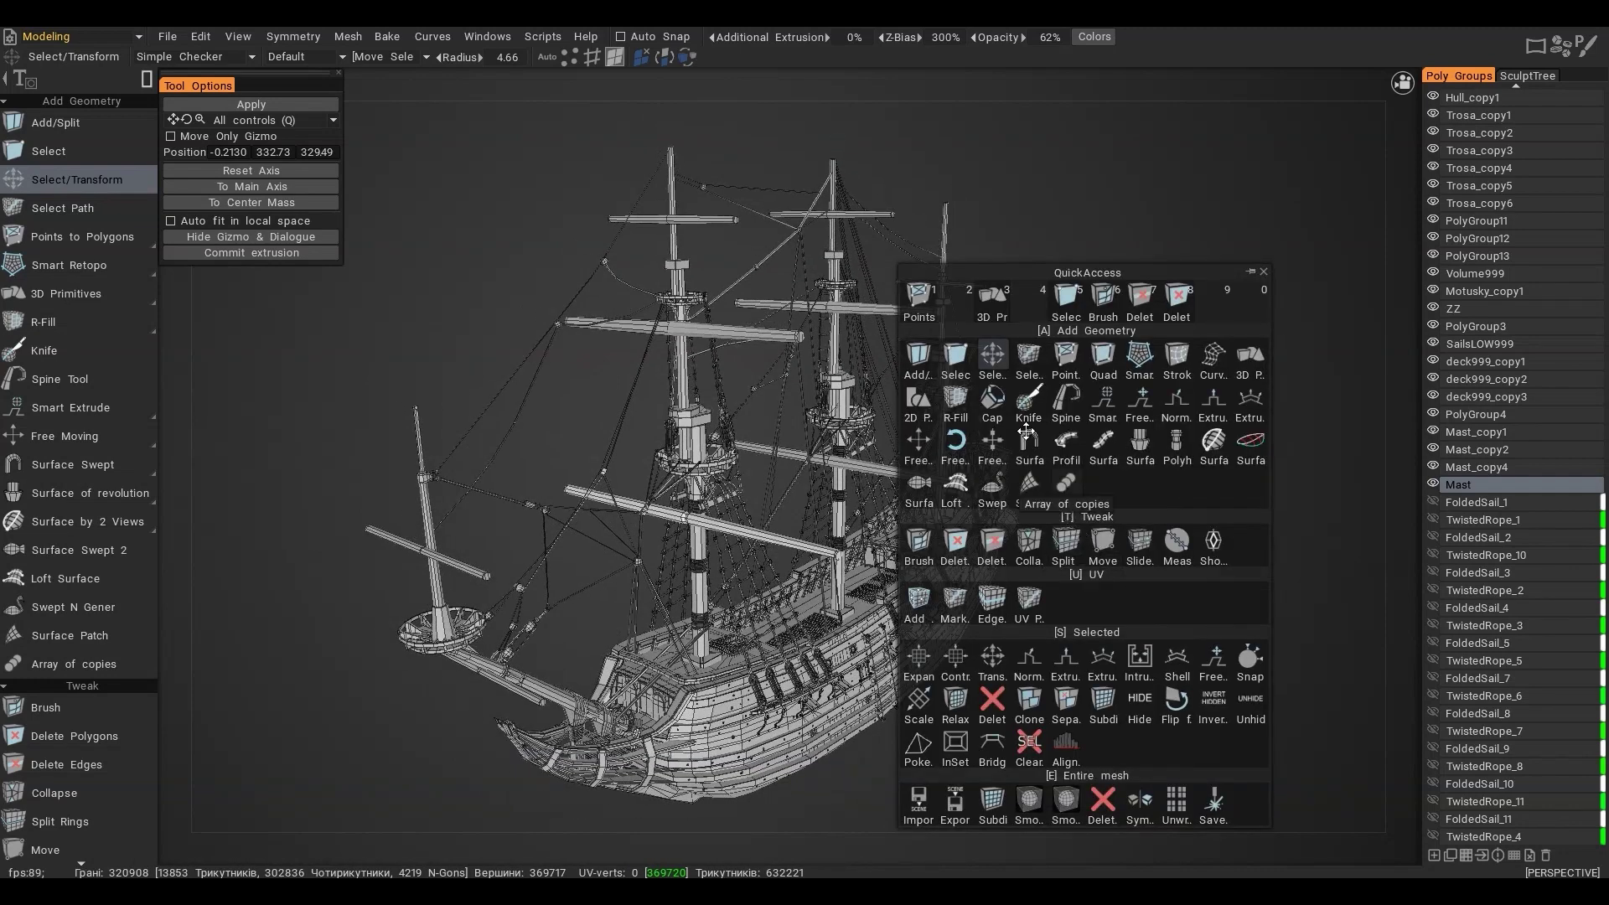
pyautogui.click(919, 297)
pyautogui.click(1433, 855)
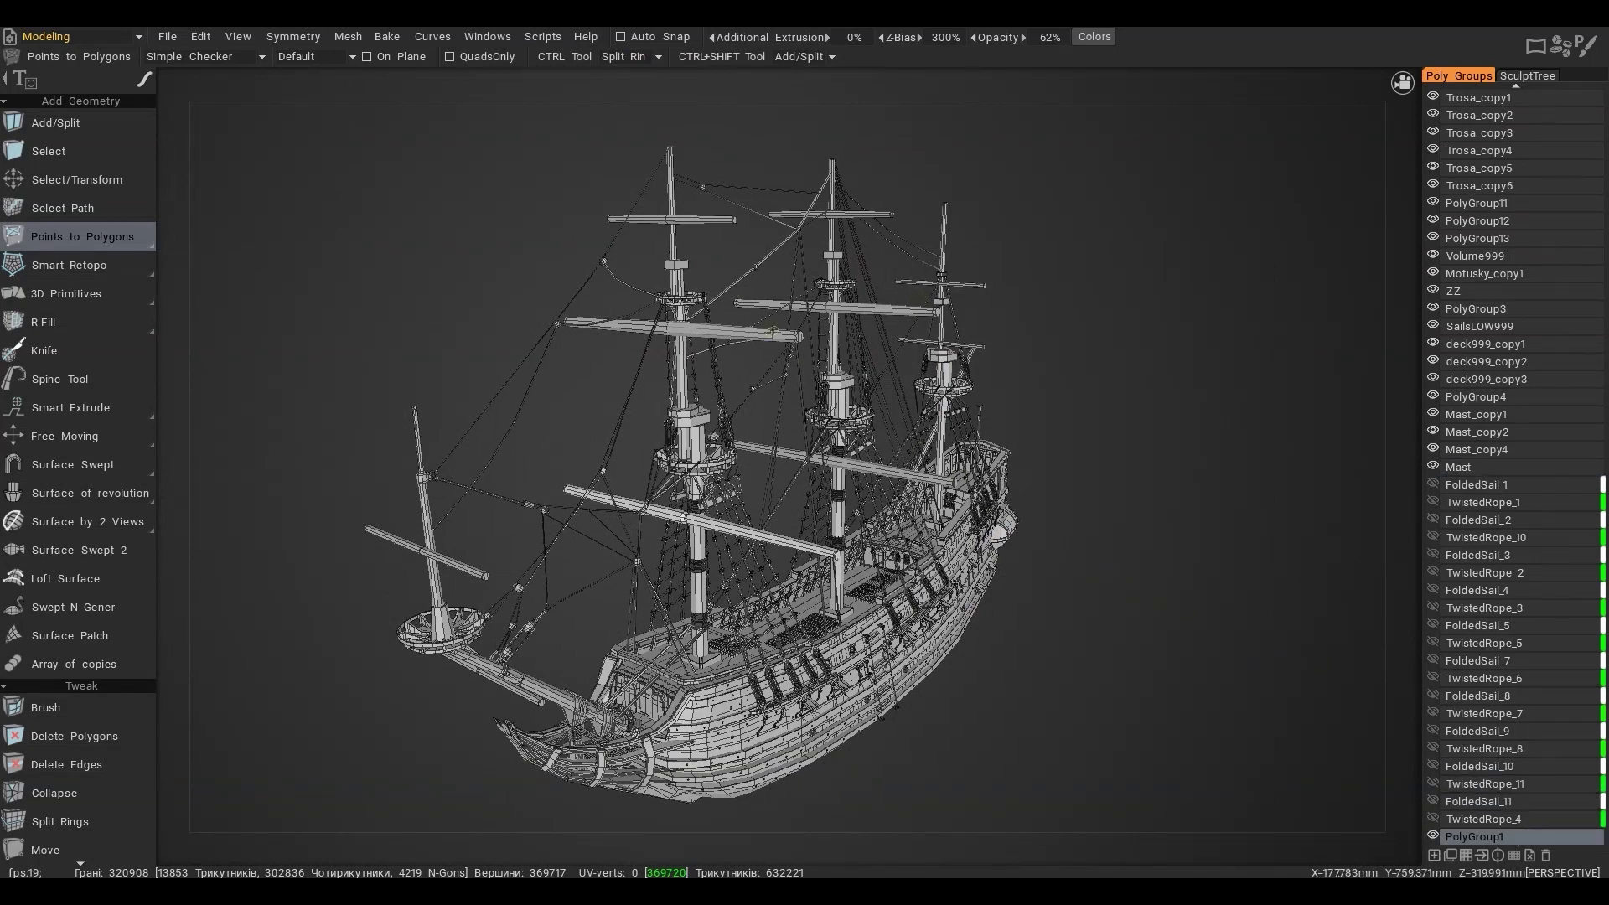
pyautogui.click(367, 57)
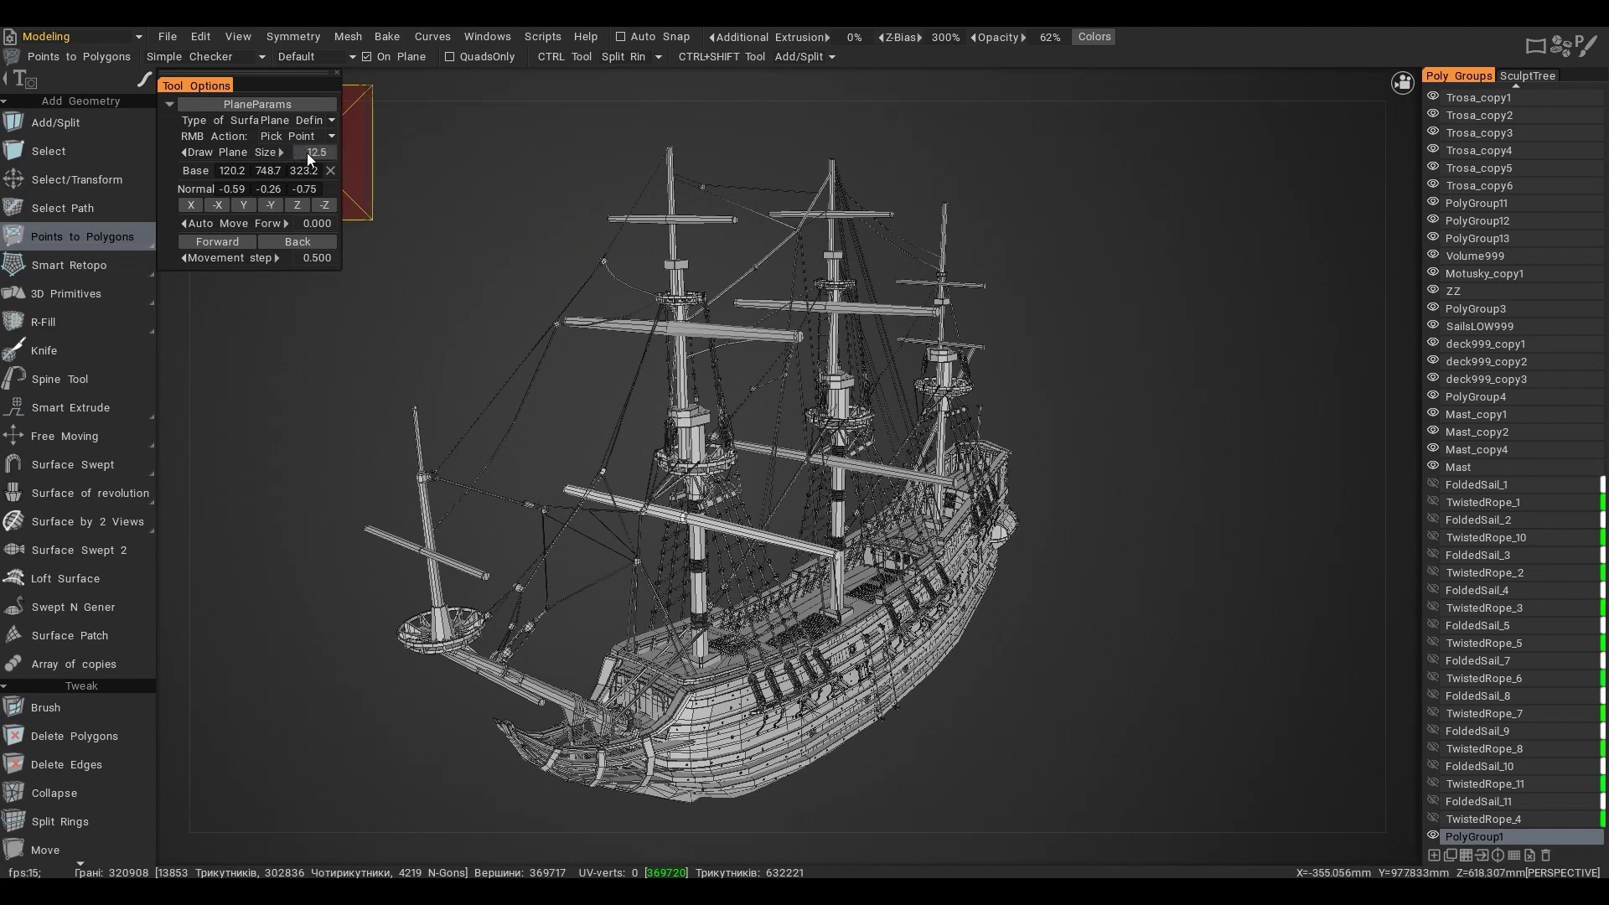
# Set the drawing plane's size to 11.5 and pick its base points on the foremast's yards
pyautogui.scroll(1, 302, 157)
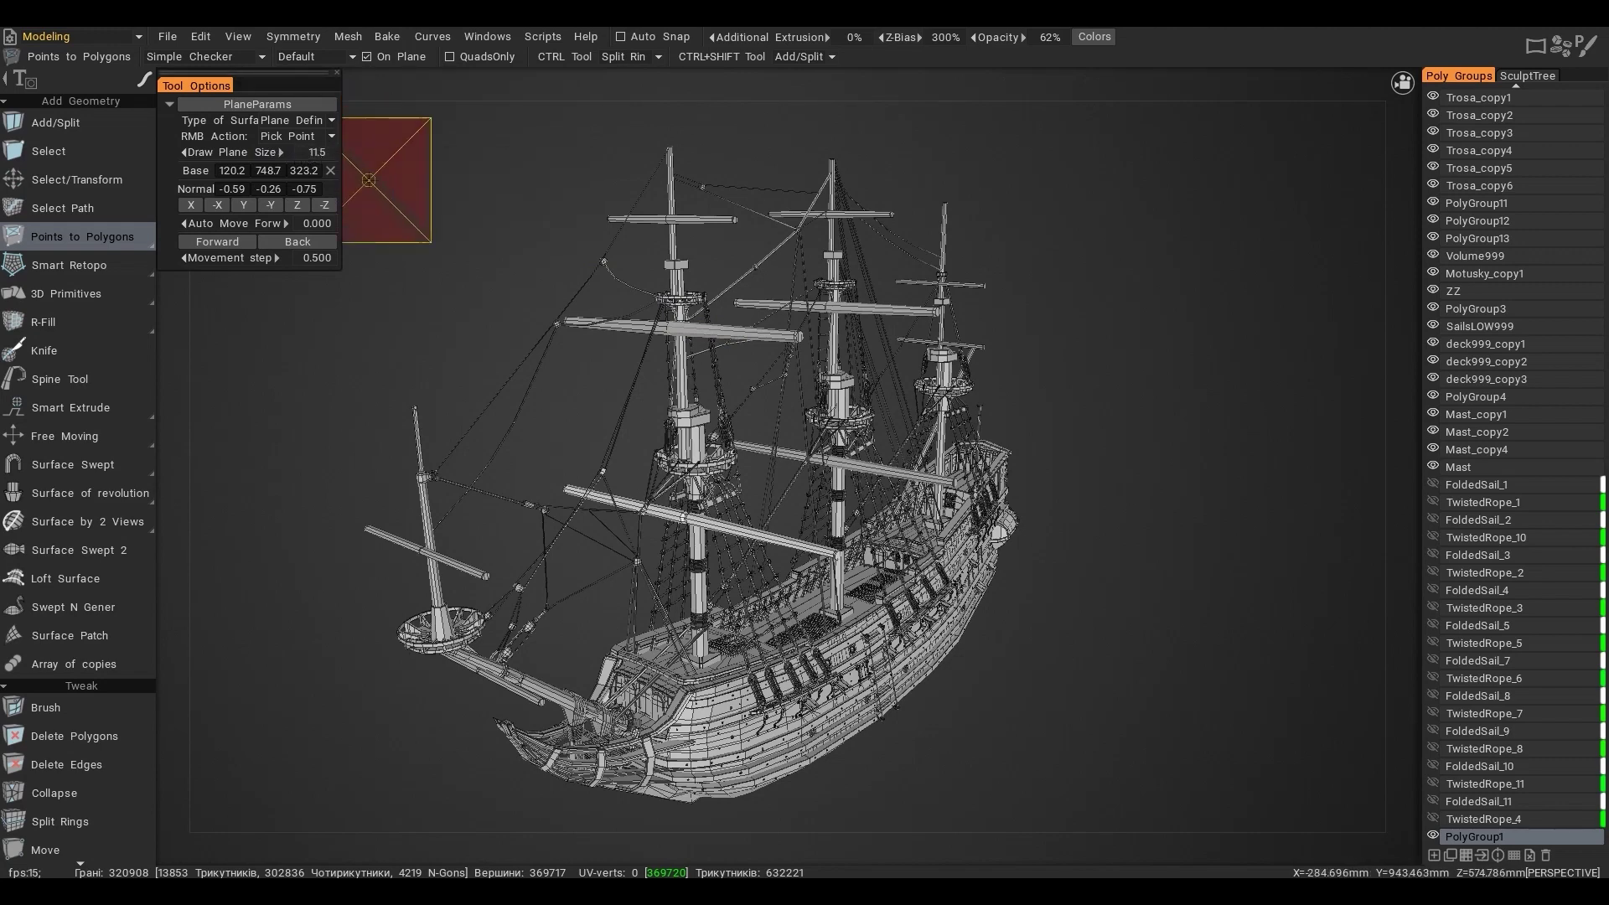
pyautogui.scroll(-1, 303, 159)
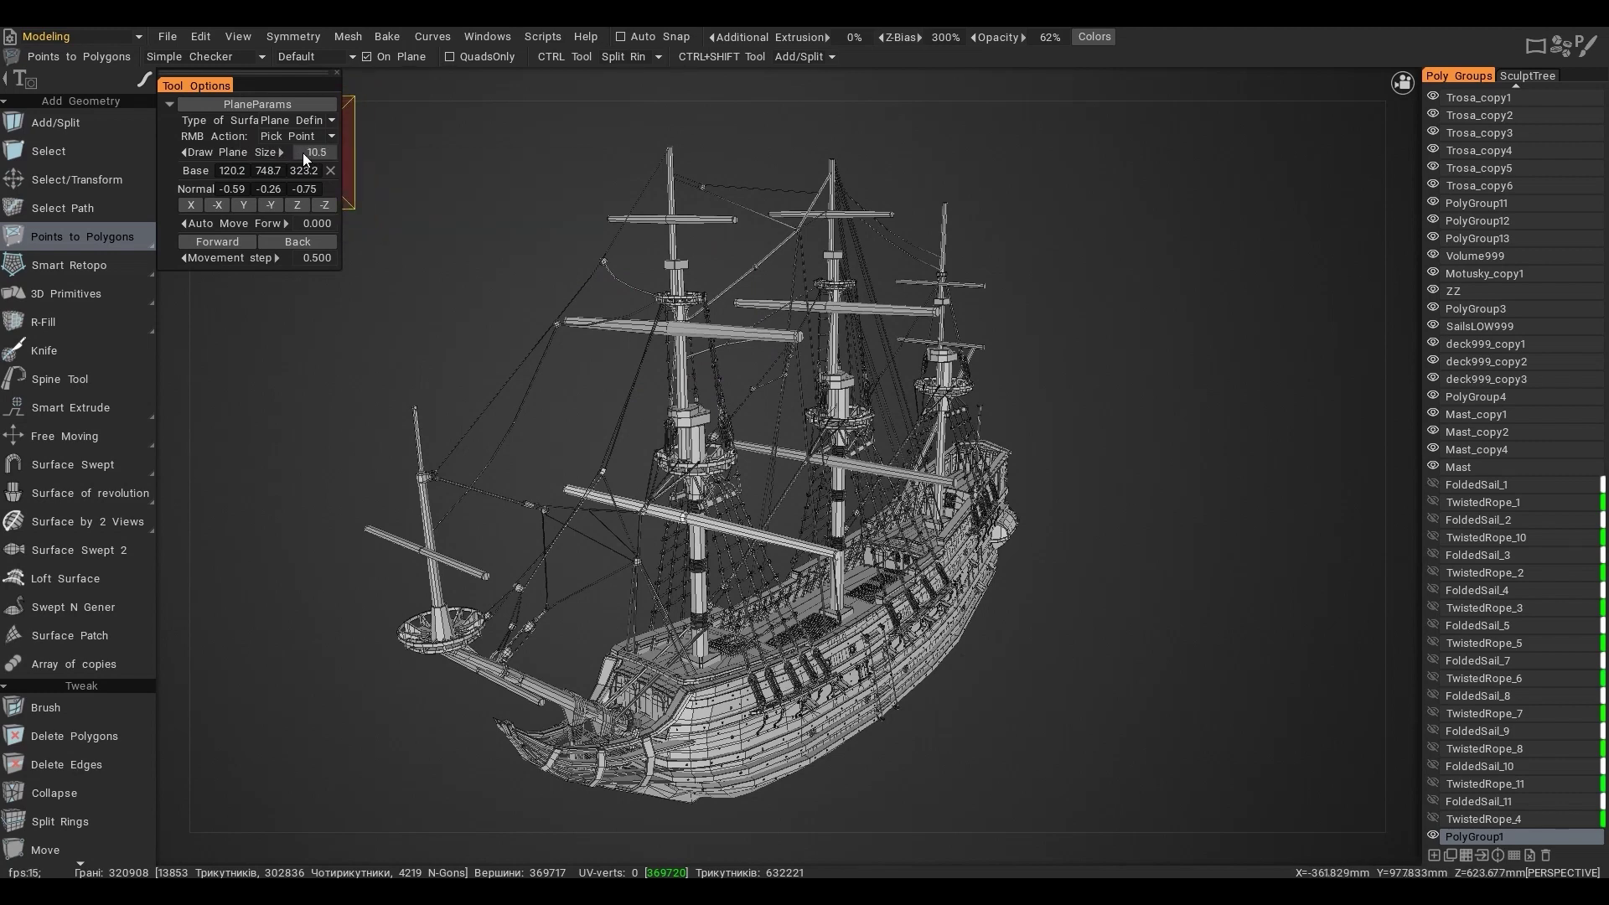
pyautogui.scroll(1, 304, 158)
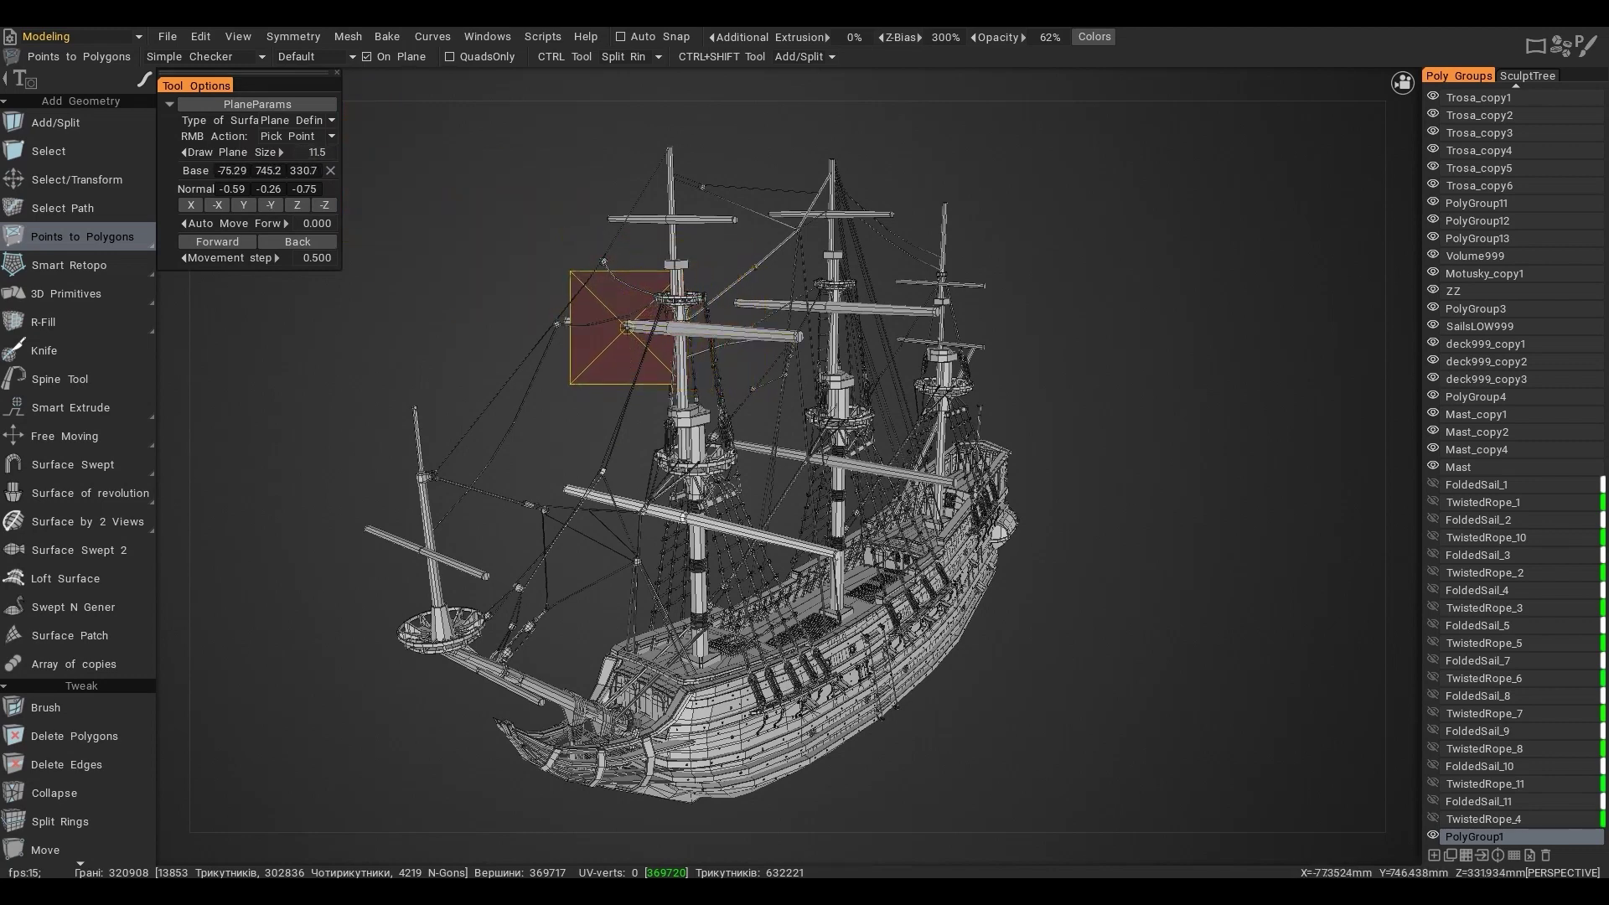
pyautogui.click(675, 265)
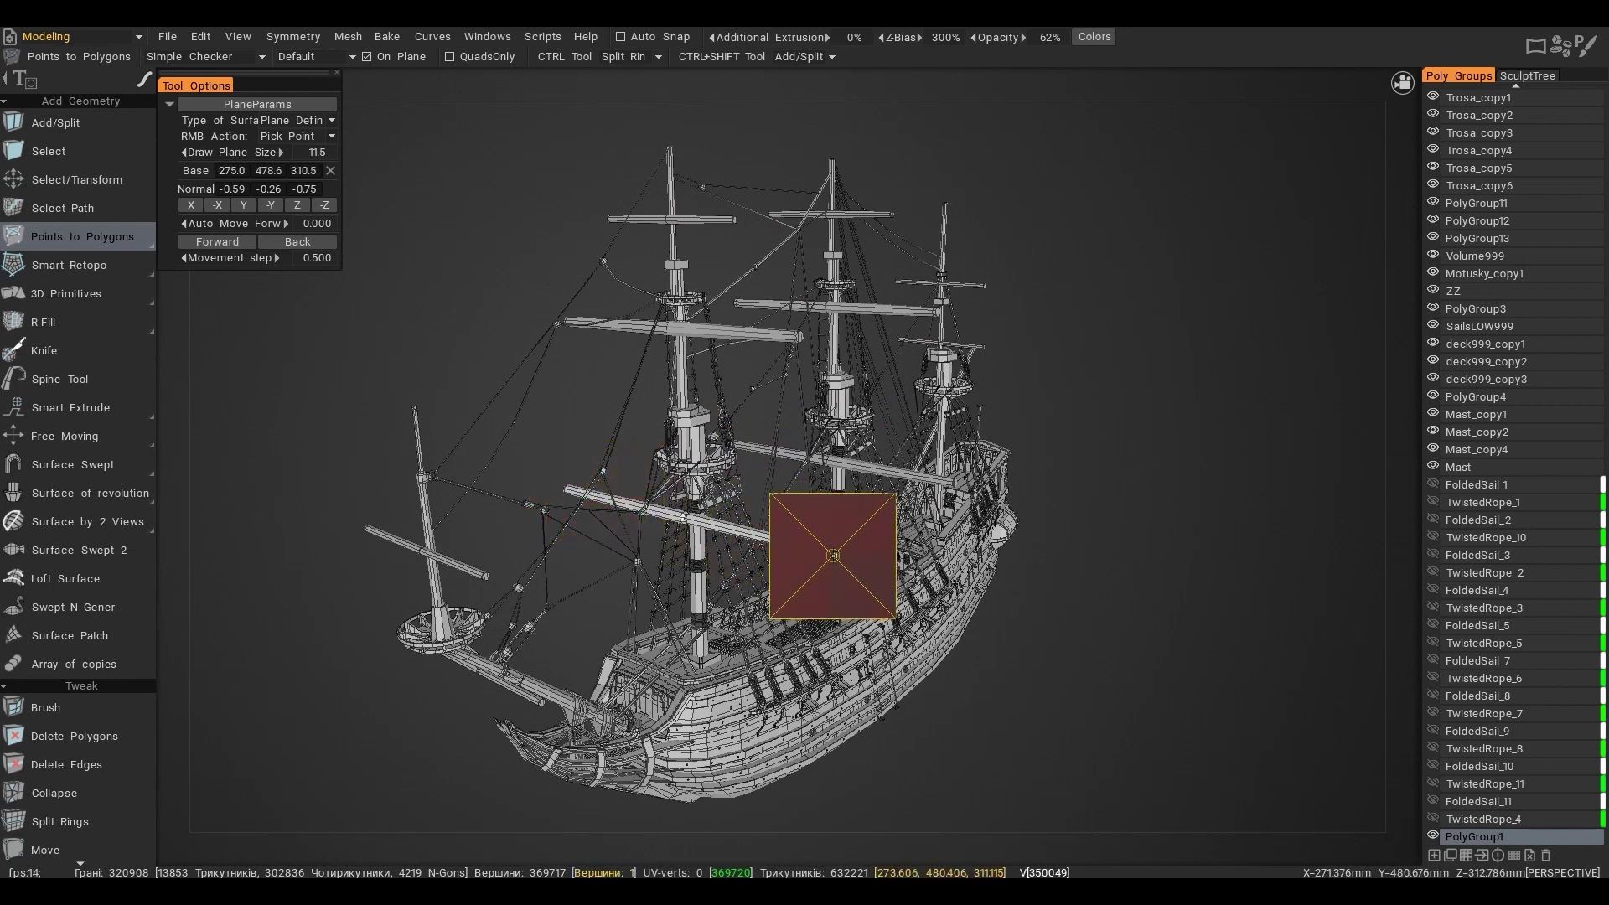
pyautogui.moveTo(897, 406)
pyautogui.keyDown('alt'); pyautogui.mouseDown()
pyautogui.moveTo(944, 397)
pyautogui.moveTo(920, 409)
pyautogui.mouseUp(); pyautogui.keyUp('alt')
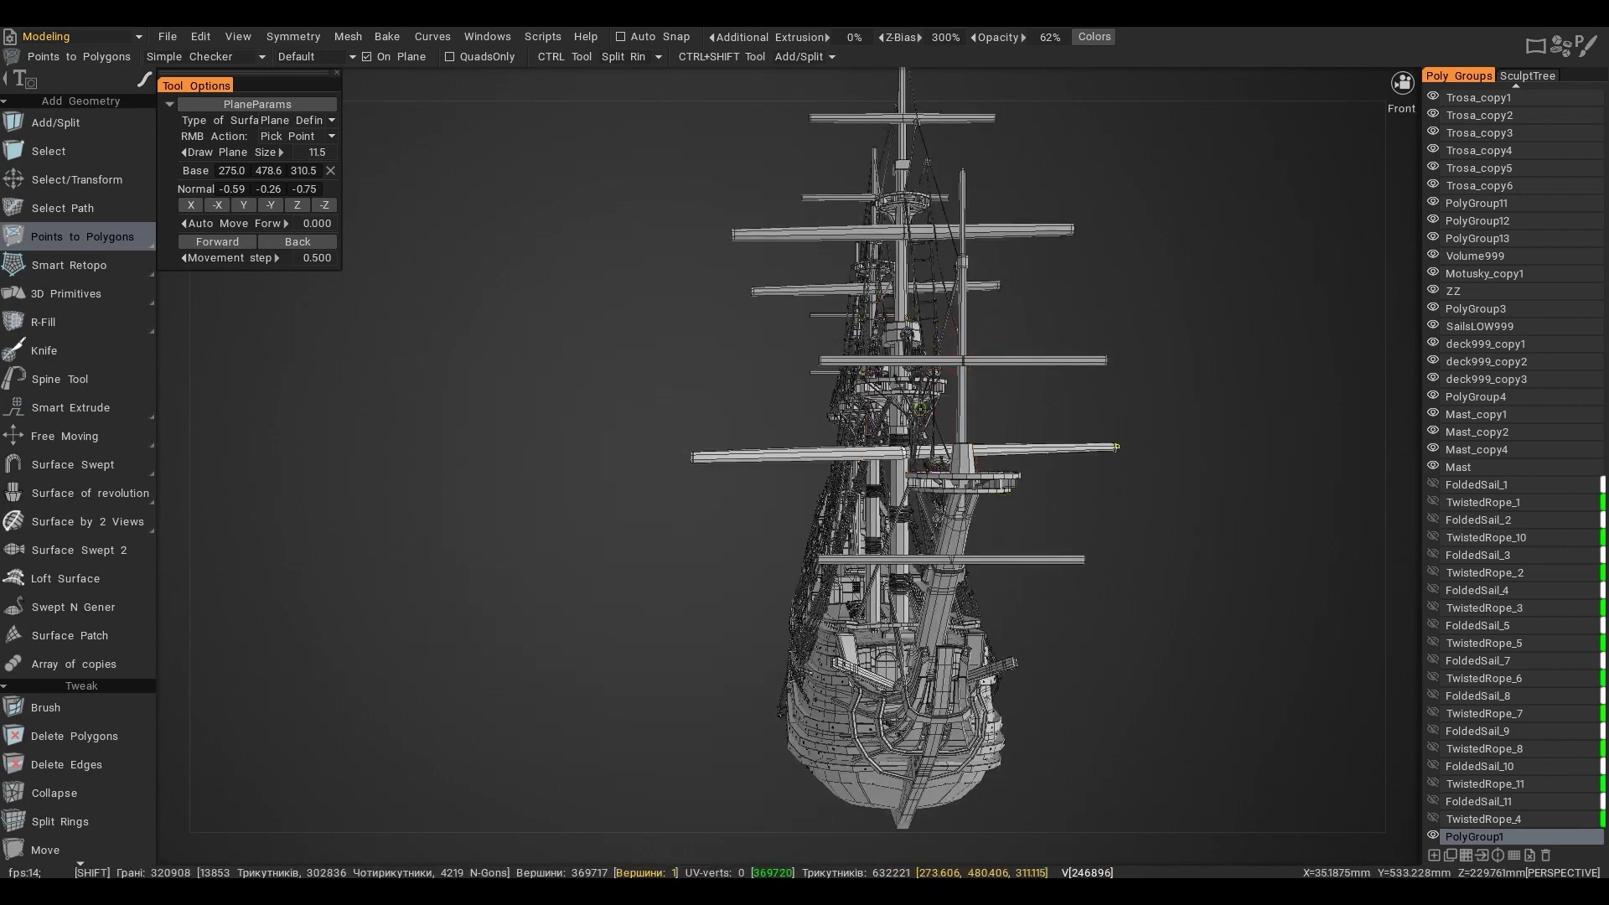
pyautogui.moveTo(855, 426)
pyautogui.keyDown('alt'); pyautogui.mouseDown(button='middle')
pyautogui.moveTo(676, 574)
pyautogui.moveTo(657, 610)
pyautogui.mouseUp(button='middle'); pyautogui.keyUp('alt')
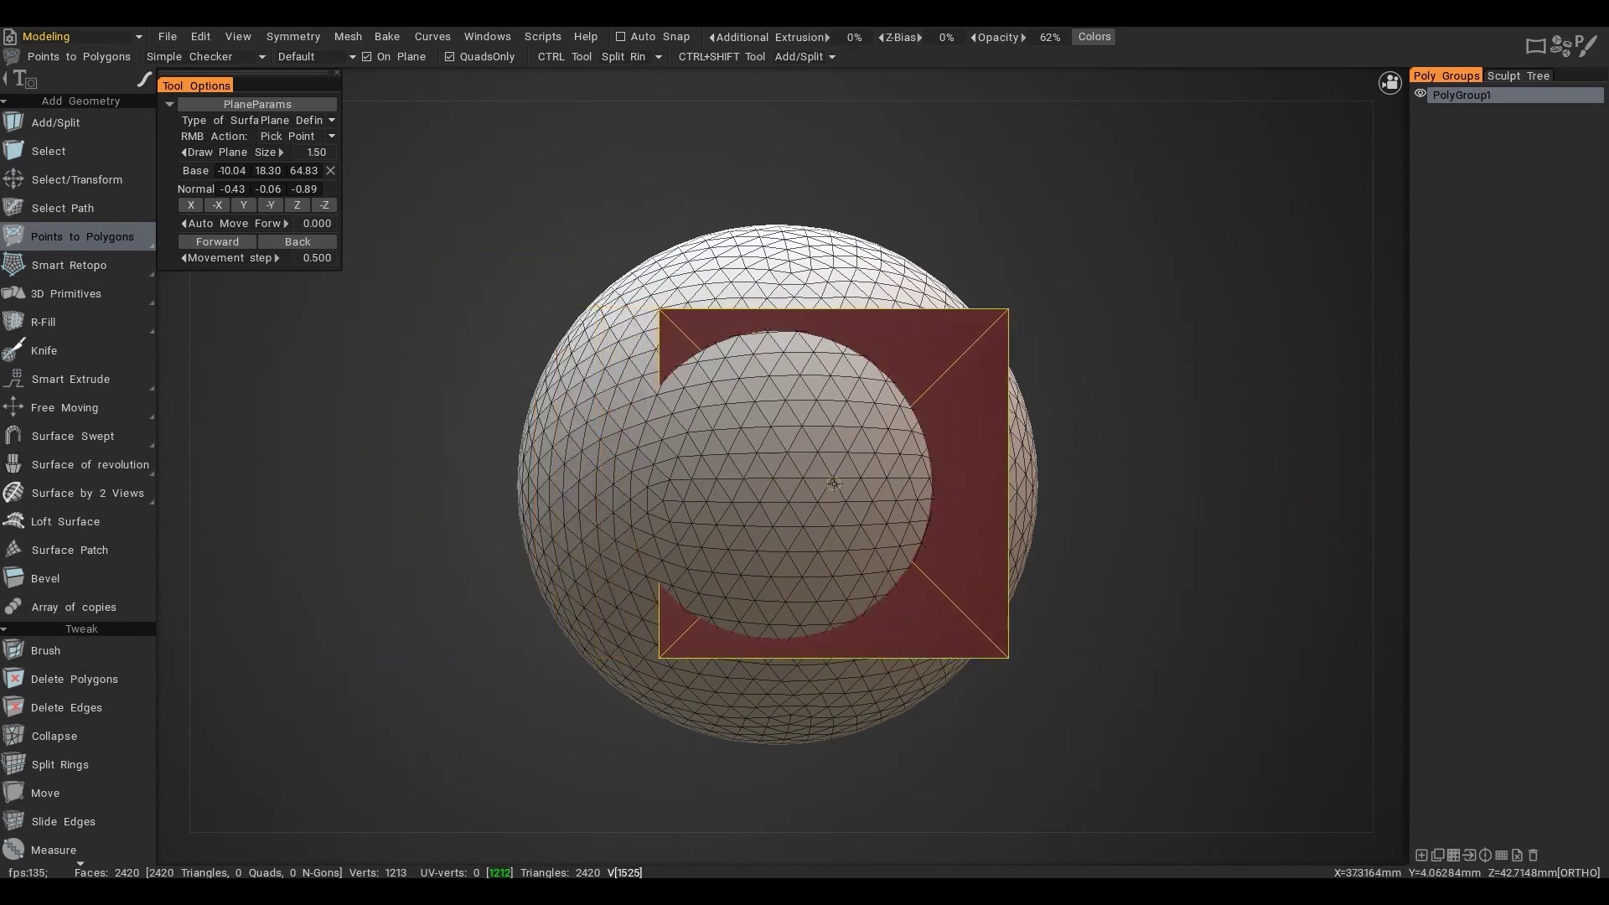
# Try placing the drawing plane at different depths by picking base points on the sphere's surface
pyautogui.rightClick(789, 461)
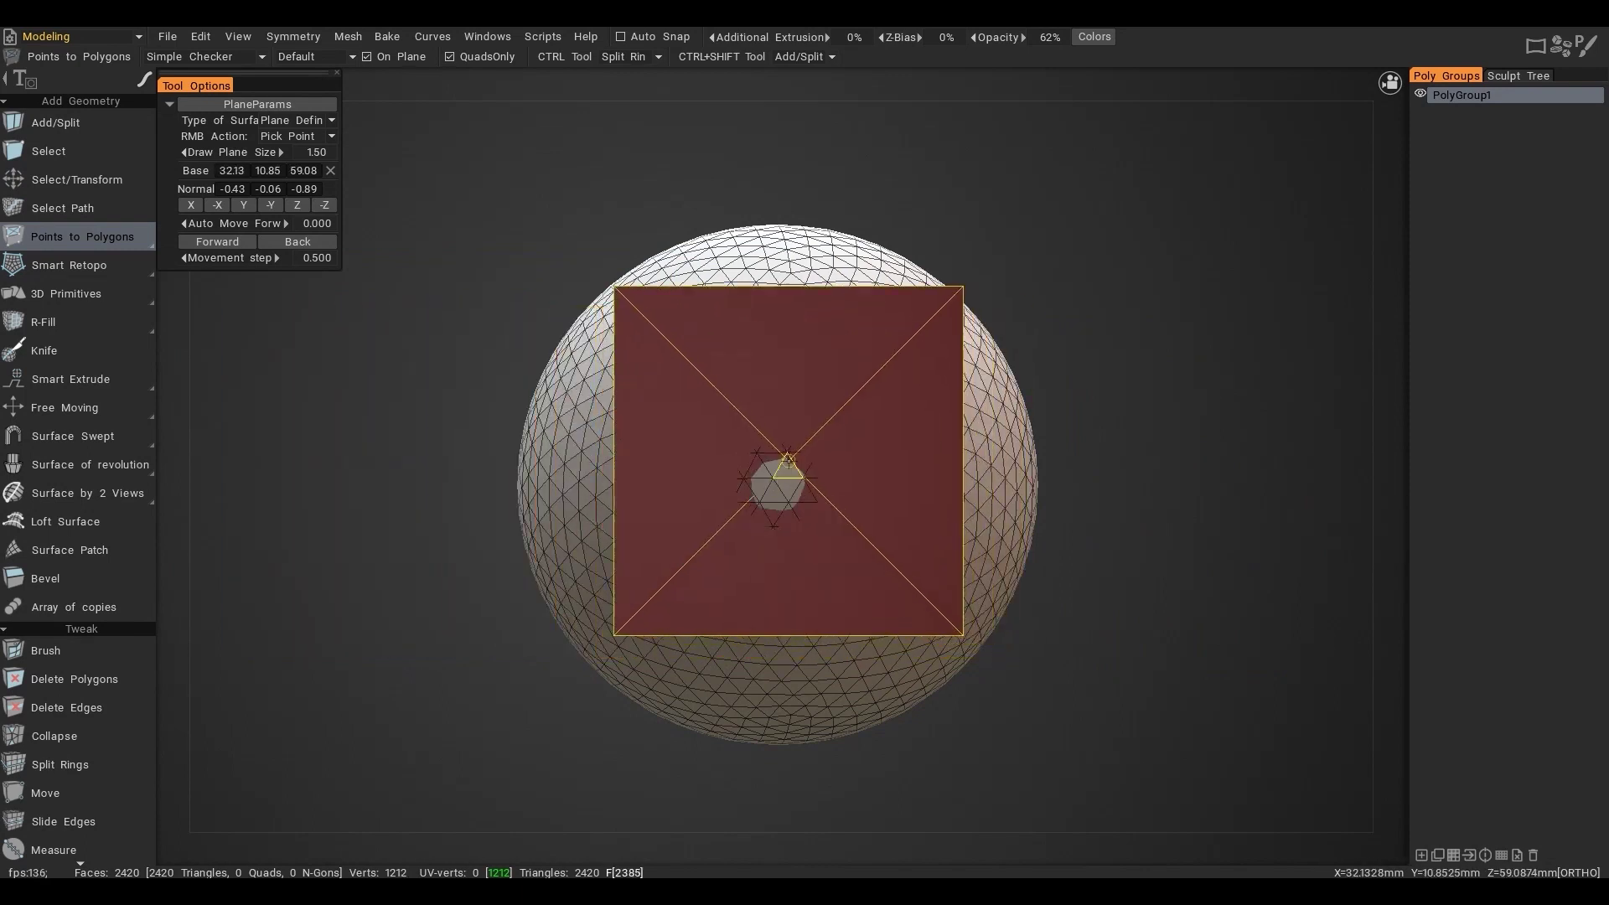
pyautogui.rightClick(989, 452)
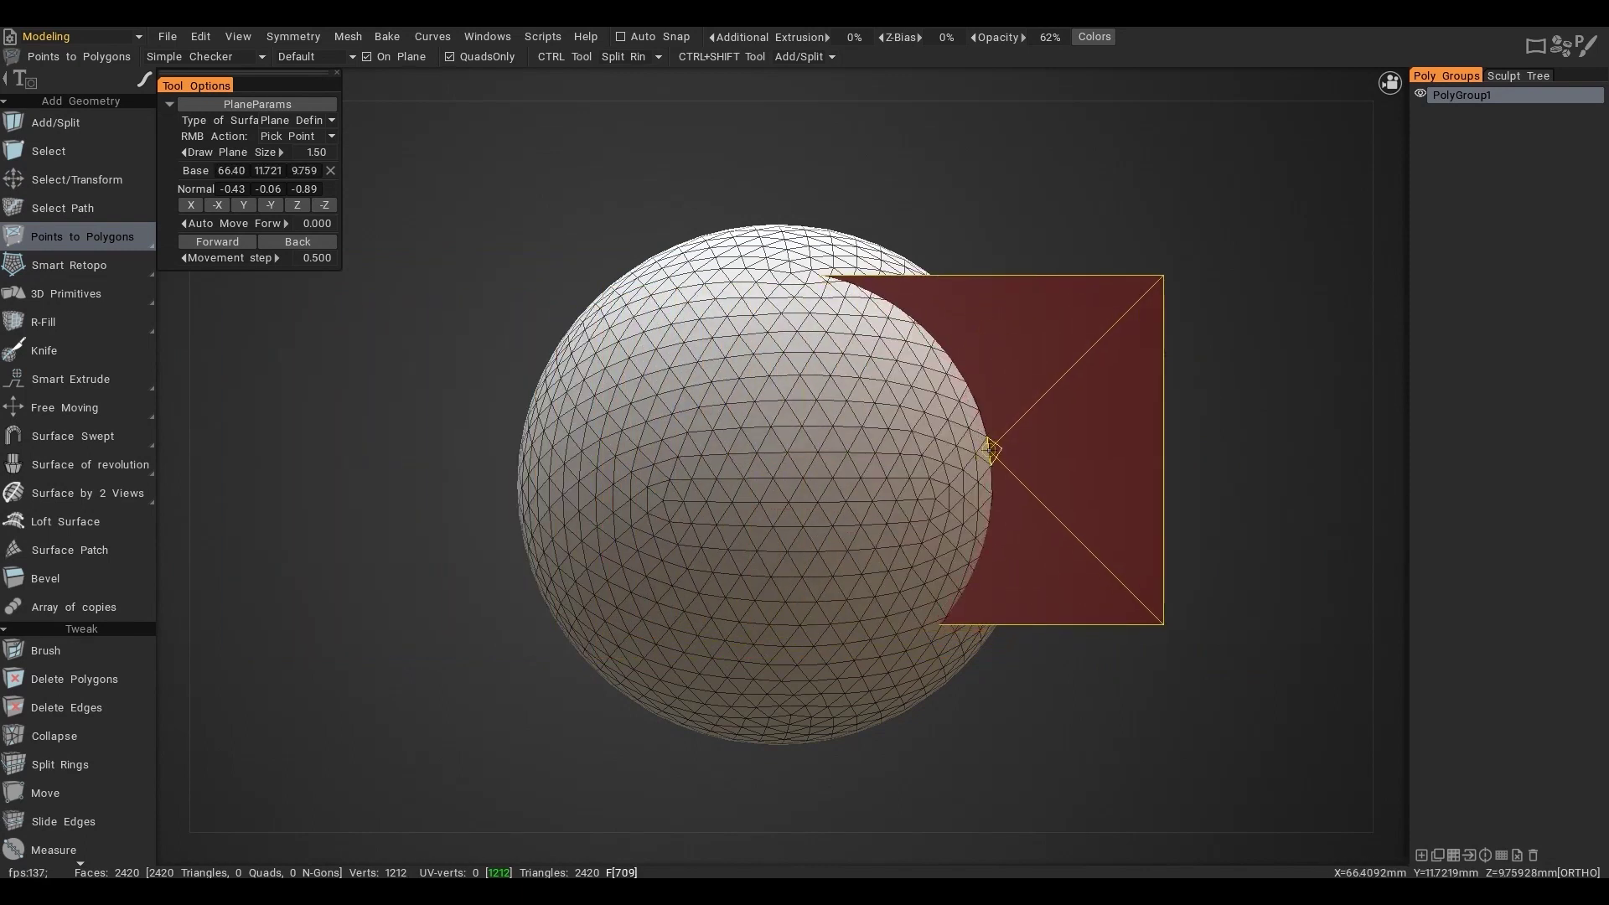
pyautogui.rightClick(751, 373)
pyautogui.rightClick(721, 353)
pyautogui.rightClick(899, 419)
pyautogui.moveTo(899, 419)
pyautogui.mouseDown(button='right')
pyautogui.moveTo(1029, 436)
pyautogui.moveTo(553, 454)
pyautogui.moveTo(803, 415)
pyautogui.moveTo(1080, 343)
pyautogui.moveTo(939, 335)
pyautogui.moveTo(1228, 373)
pyautogui.moveTo(602, 343)
pyautogui.moveTo(718, 398)
pyautogui.moveTo(872, 396)
pyautogui.moveTo(1064, 355)
pyautogui.moveTo(733, 273)
pyautogui.moveTo(650, 305)
pyautogui.moveTo(686, 341)
pyautogui.moveTo(937, 424)
pyautogui.moveTo(777, 416)
pyautogui.moveTo(878, 416)
pyautogui.moveTo(776, 489)
pyautogui.moveTo(664, 529)
pyautogui.moveTo(580, 515)
pyautogui.moveTo(545, 447)
pyautogui.moveTo(517, 480)
pyautogui.moveTo(521, 575)
pyautogui.moveTo(611, 603)
pyautogui.moveTo(1039, 581)
pyautogui.mouseUp(button='right')
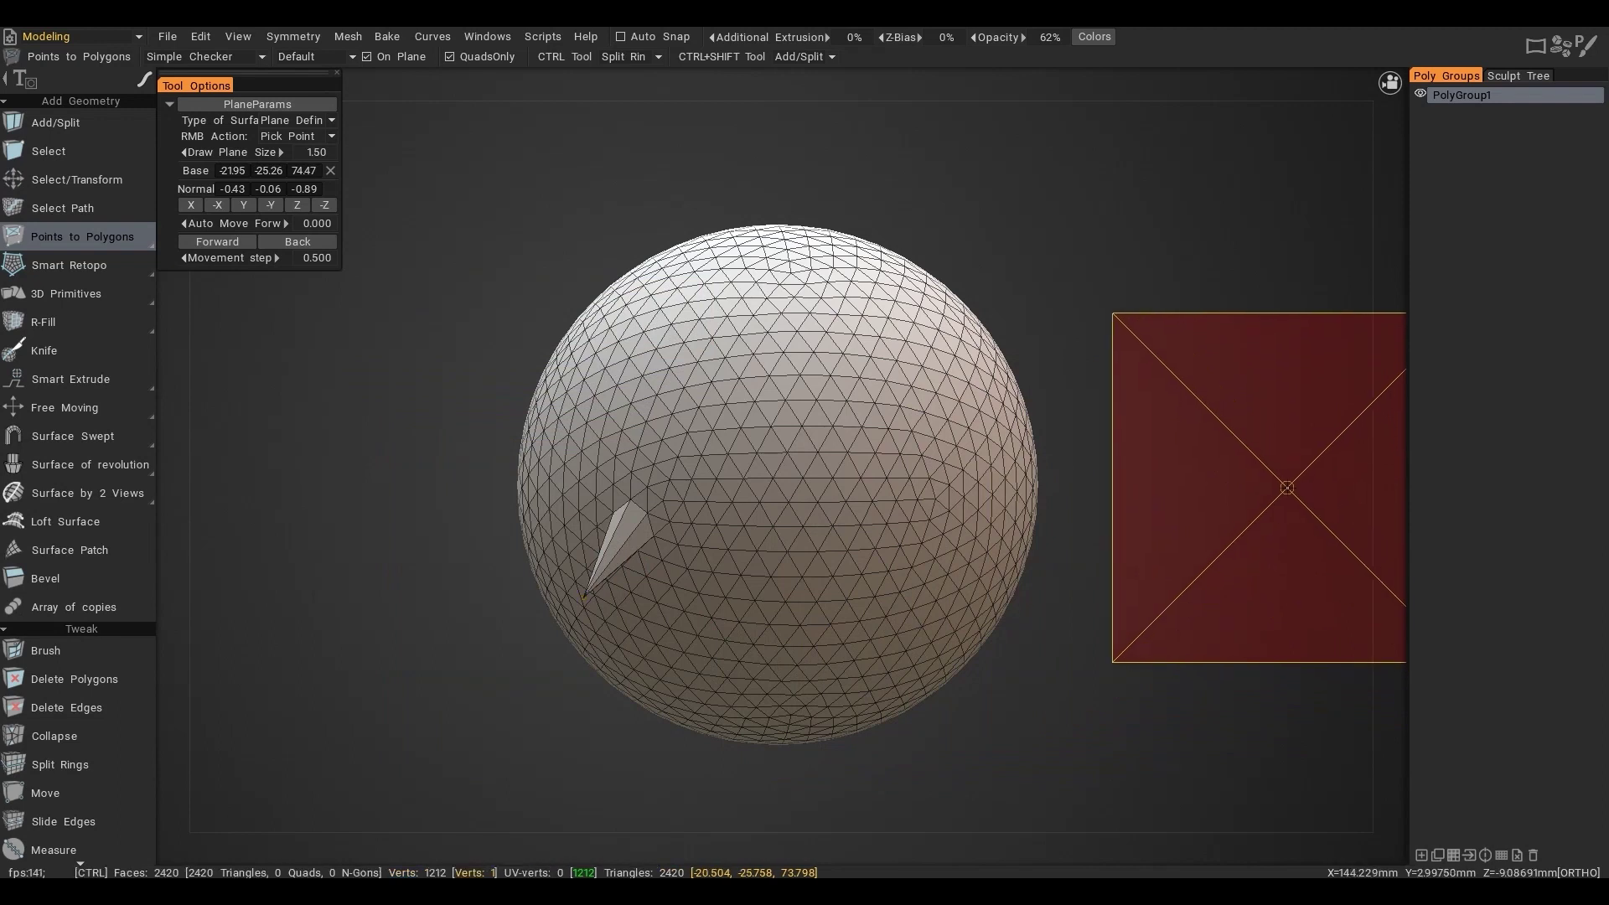
pyautogui.press('Escape')
# Scatter points around the sphere while picking new depths for the drawing plane from its surface
pyautogui.moveTo(1185, 433)
pyautogui.mouseDown(button='right')
pyautogui.moveTo(1107, 335)
pyautogui.moveTo(1139, 452)
pyautogui.moveTo(1043, 465)
pyautogui.moveTo(1123, 466)
pyautogui.moveTo(474, 455)
pyautogui.moveTo(1144, 436)
pyautogui.moveTo(792, 462)
pyautogui.moveTo(620, 417)
pyautogui.mouseUp(button='right')
pyautogui.moveTo(630, 400)
pyautogui.mouseDown()
pyautogui.moveTo(643, 377)
pyautogui.moveTo(841, 316)
pyautogui.mouseUp()
pyautogui.moveTo(840, 317)
pyautogui.mouseDown(button='right')
pyautogui.moveTo(1114, 538)
pyautogui.moveTo(765, 826)
pyautogui.moveTo(506, 539)
pyautogui.moveTo(869, 183)
pyautogui.moveTo(1217, 531)
pyautogui.moveTo(988, 729)
pyautogui.moveTo(539, 538)
pyautogui.moveTo(620, 181)
pyautogui.mouseUp(button='right')
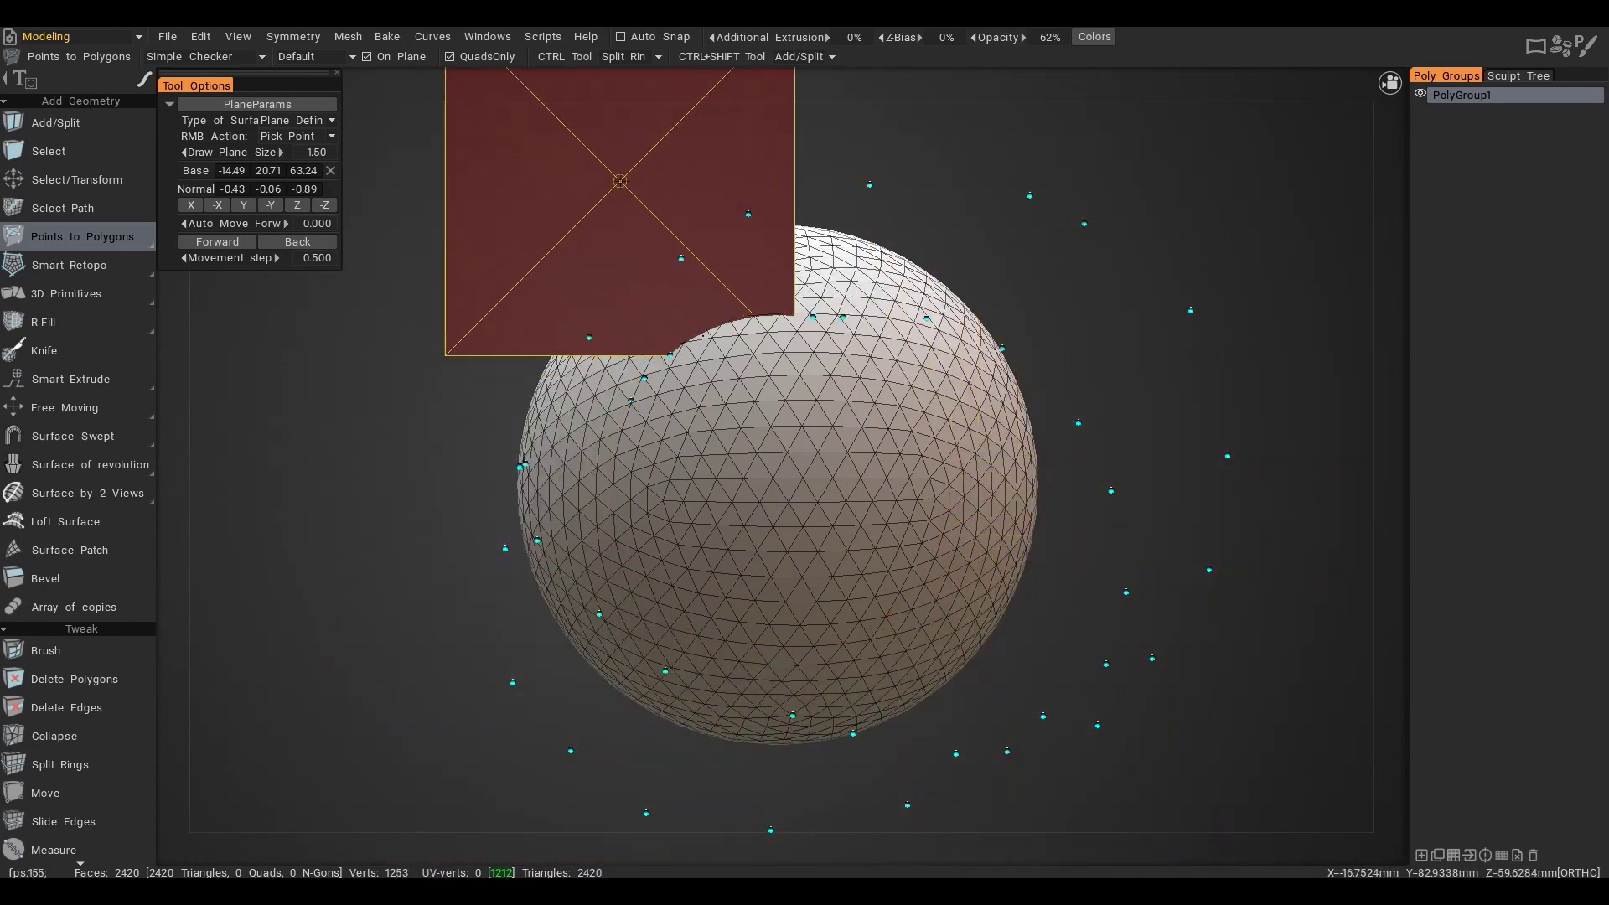
# Clear all the points placed around the sphere
pyautogui.moveTo(1350, 316)
pyautogui.keyDown('alt'); pyautogui.mouseDown()
pyautogui.moveTo(1293, 280)
pyautogui.moveTo(1185, 295)
pyautogui.moveTo(1044, 264)
pyautogui.moveTo(1098, 258)
pyautogui.moveTo(1156, 287)
pyautogui.moveTo(1039, 260)
pyautogui.moveTo(1037, 274)
pyautogui.moveTo(1172, 314)
pyautogui.mouseUp(); pyautogui.keyUp('alt')
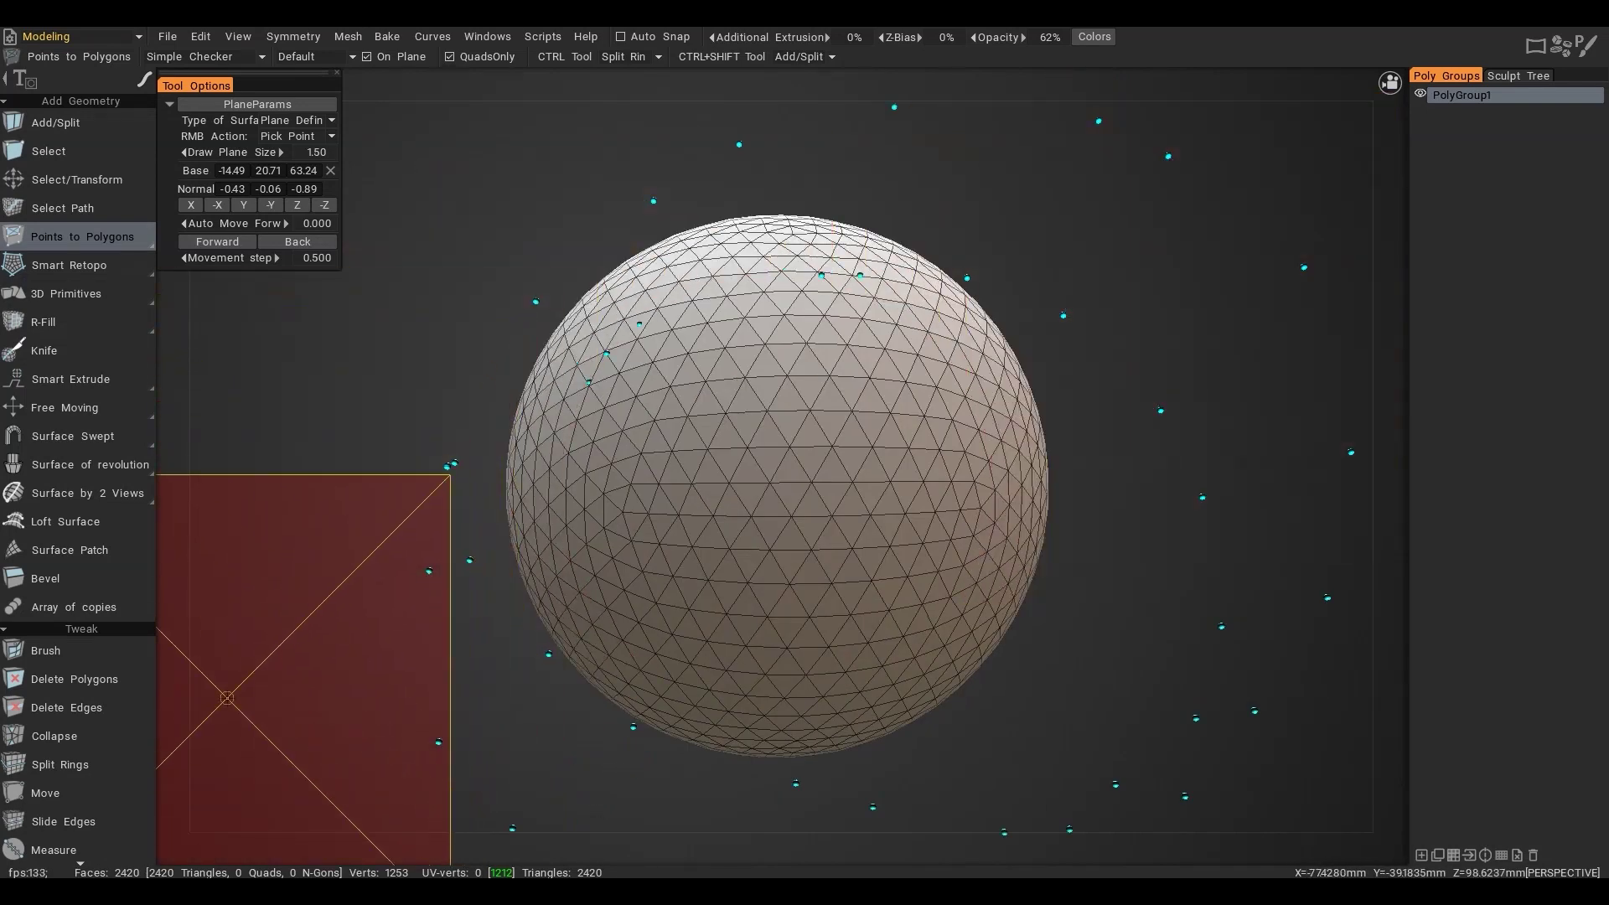
pyautogui.press('space')
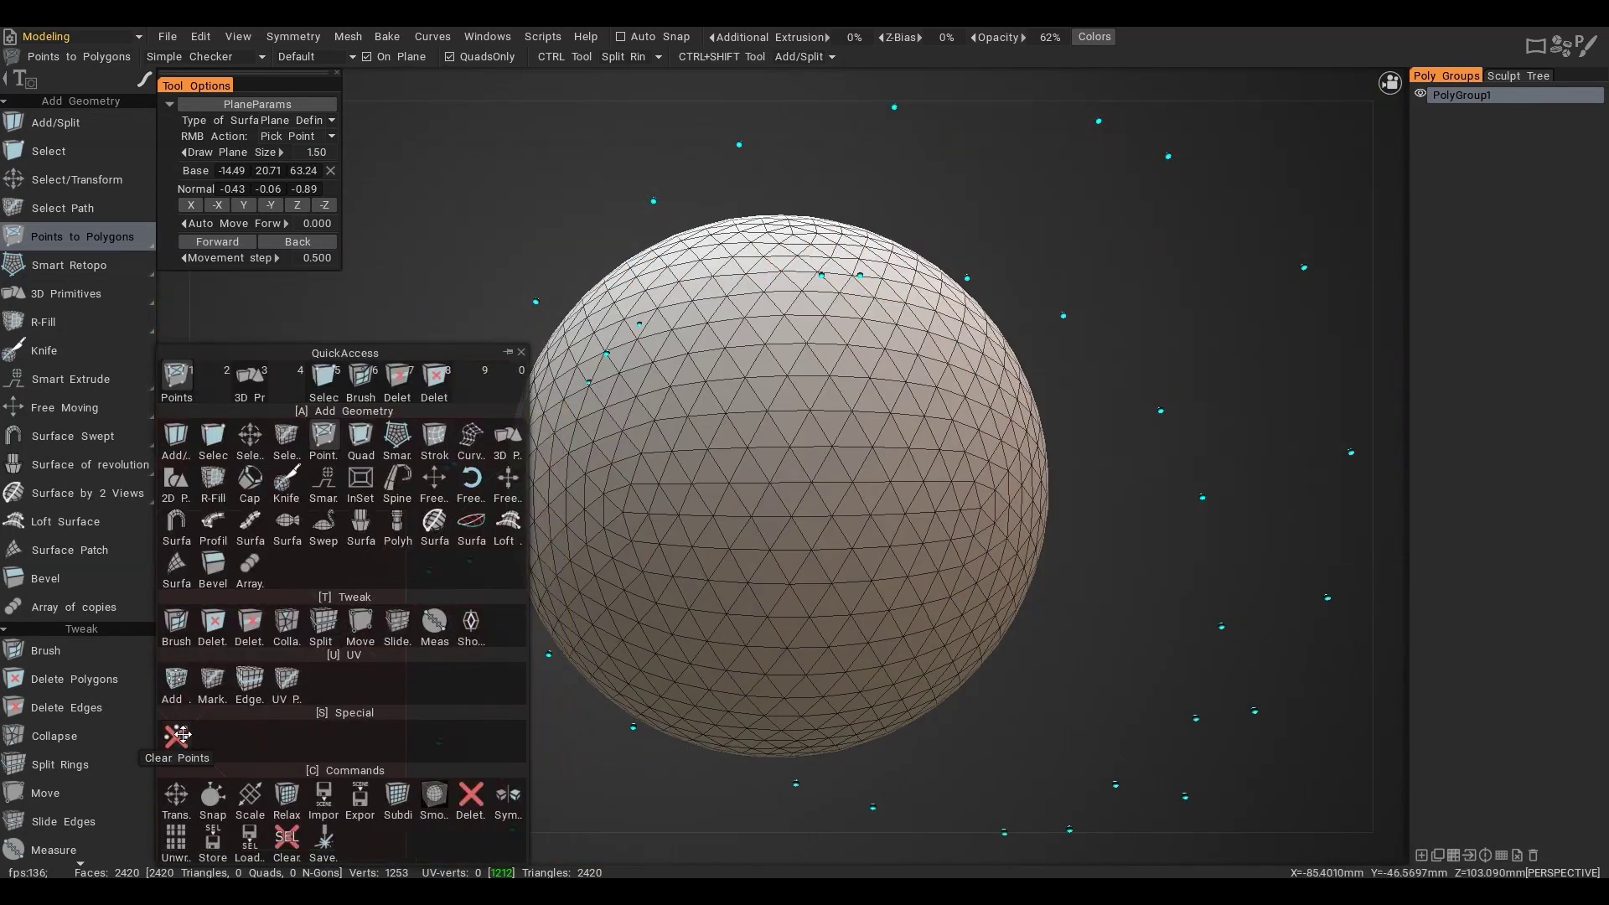
pyautogui.click(178, 735)
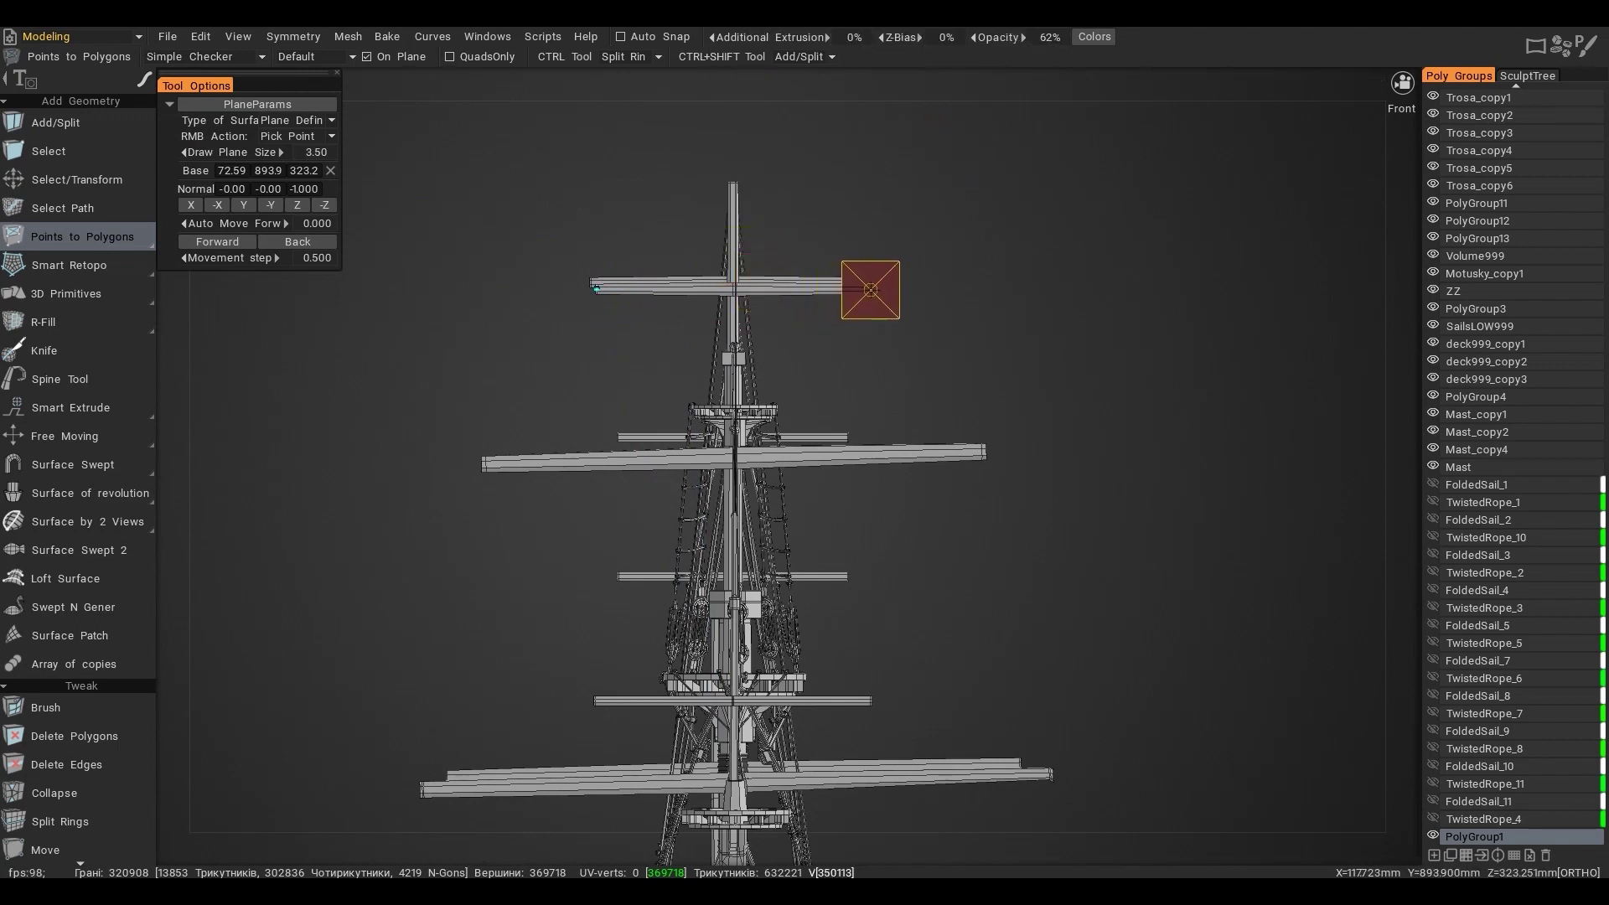
# Place the remaining sail corners at the ends of the foremast's top yard and the large yard below it
pyautogui.click(870, 288)
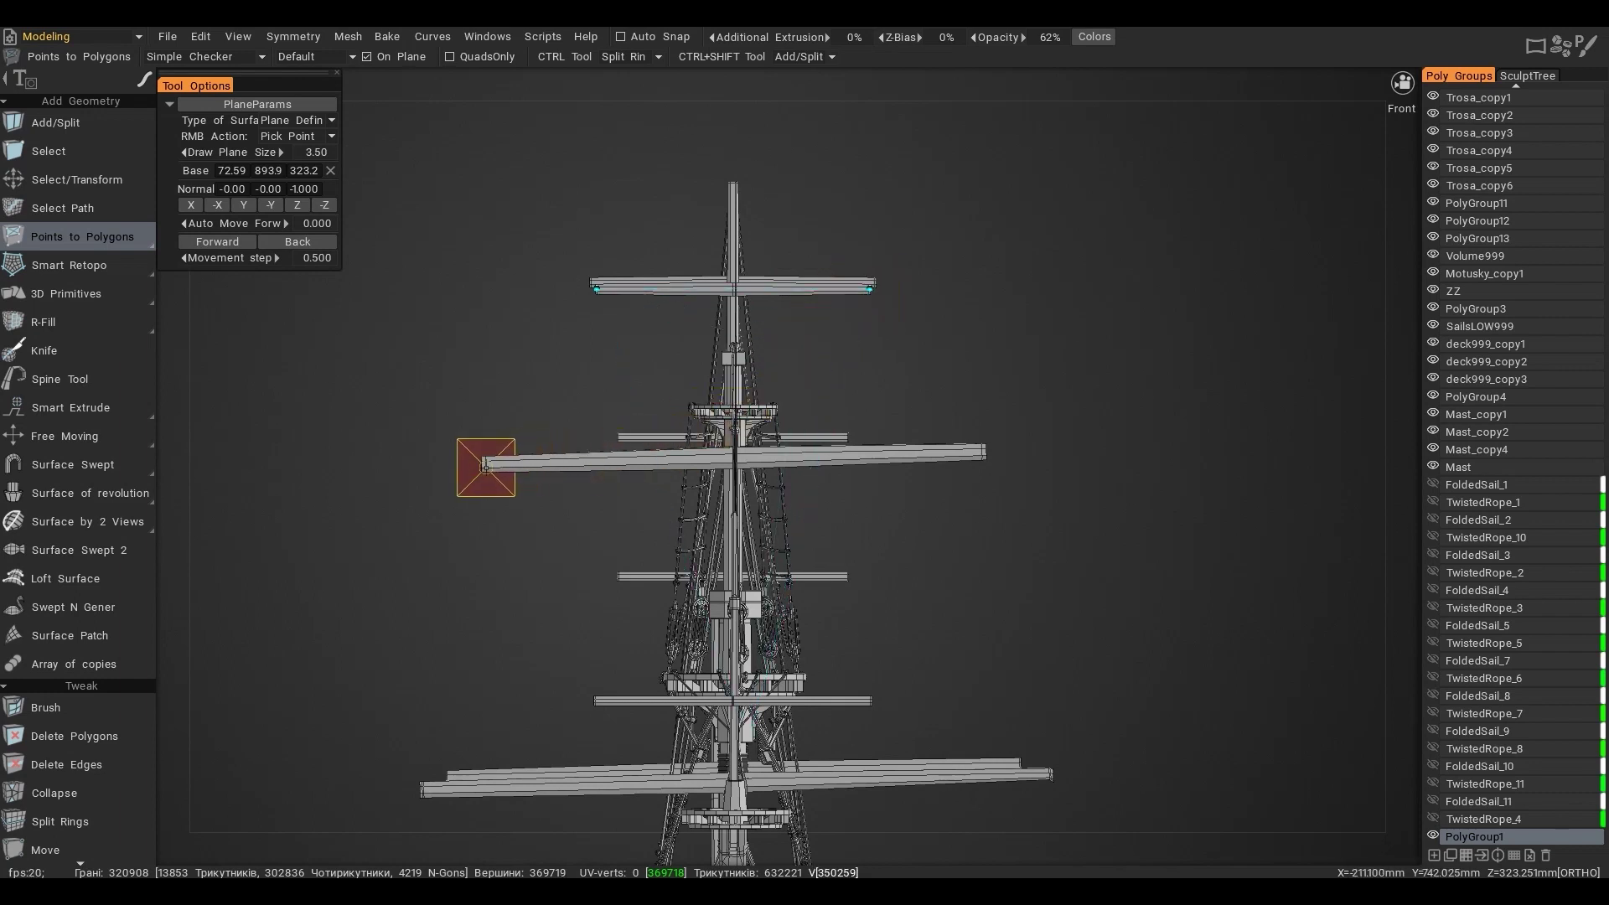
pyautogui.click(495, 463)
pyautogui.click(971, 453)
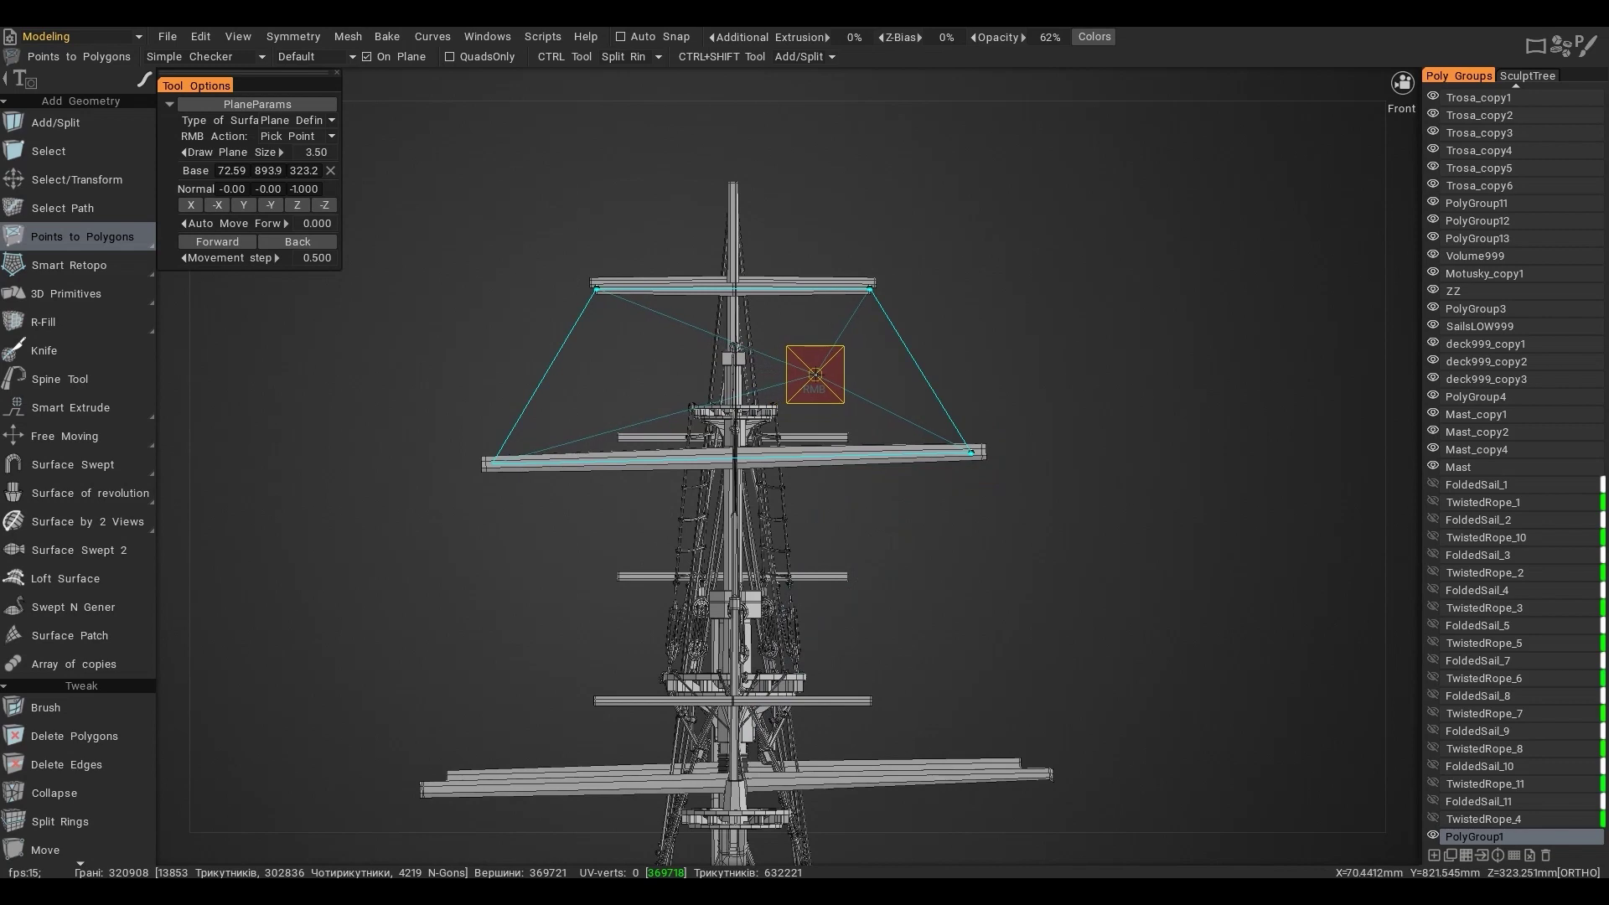
pyautogui.click(815, 374)
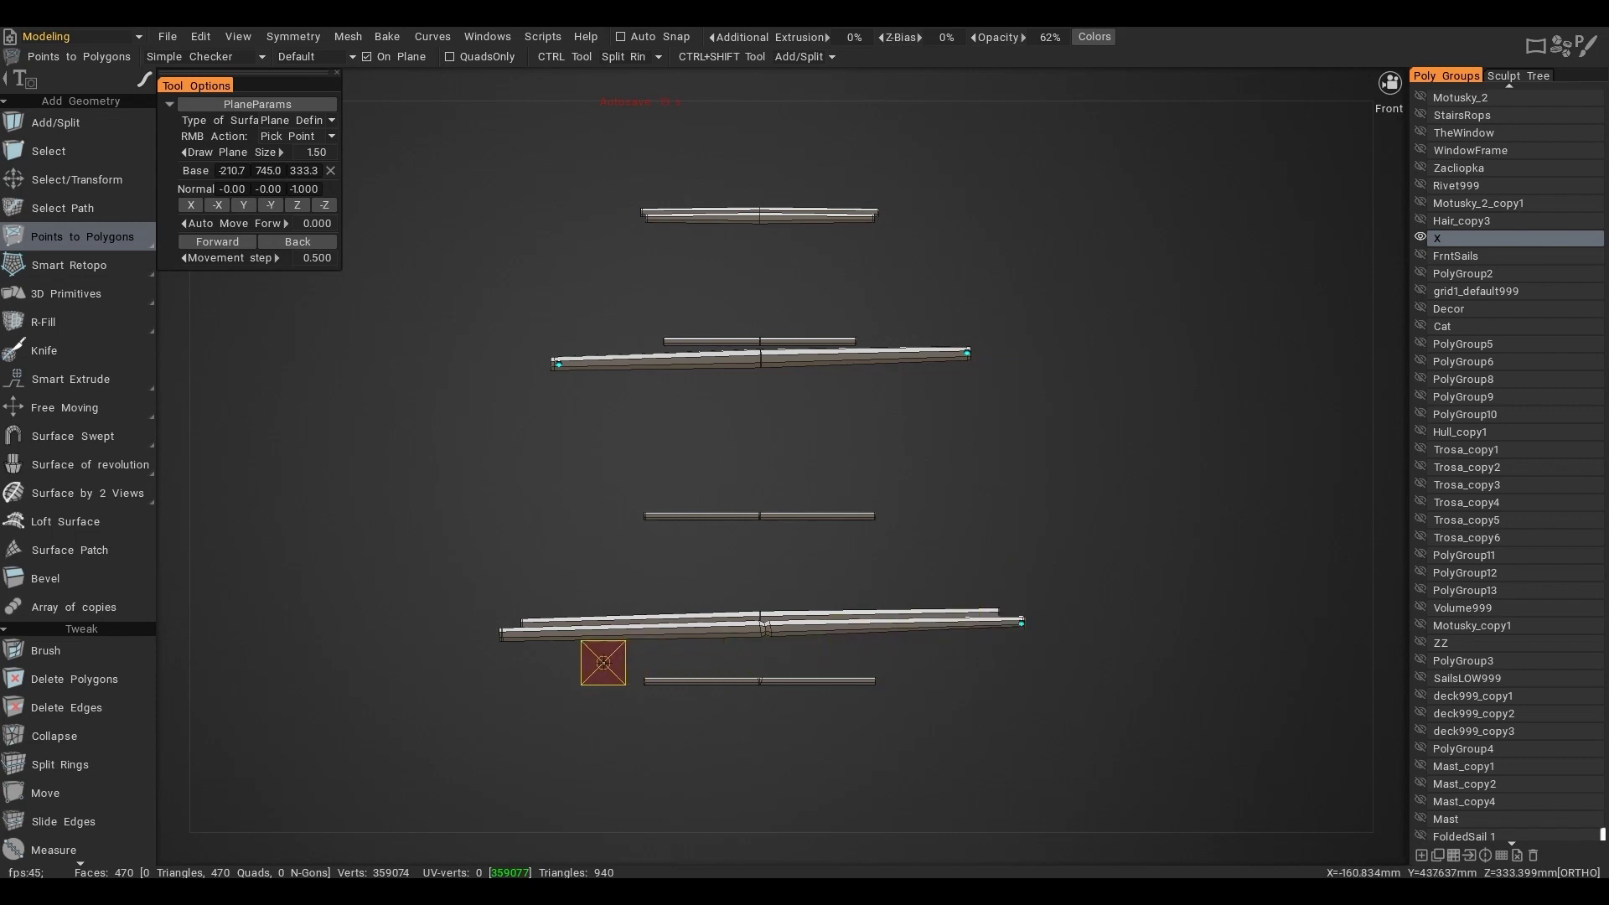
# Try building a four-corner sail polygon between the ends of the two large yards in front view
pyautogui.click(505, 635)
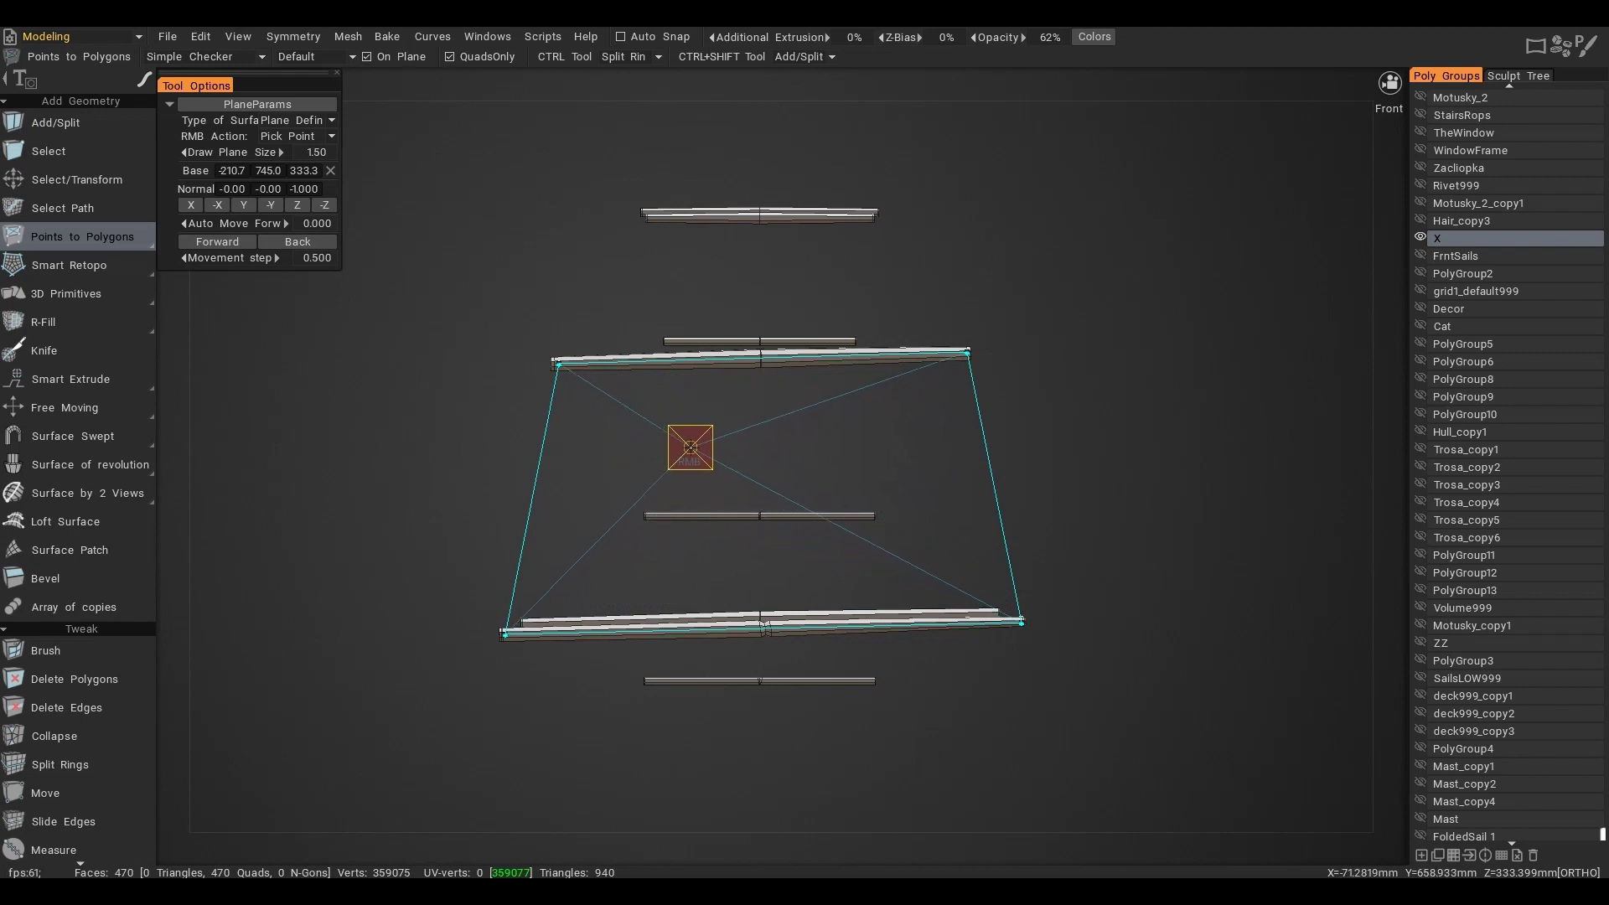
pyautogui.click(690, 447)
pyautogui.keyDown('alt'); pyautogui.moveTo(551, 457); pyautogui.dragTo(615, 477); pyautogui.keyUp('alt')
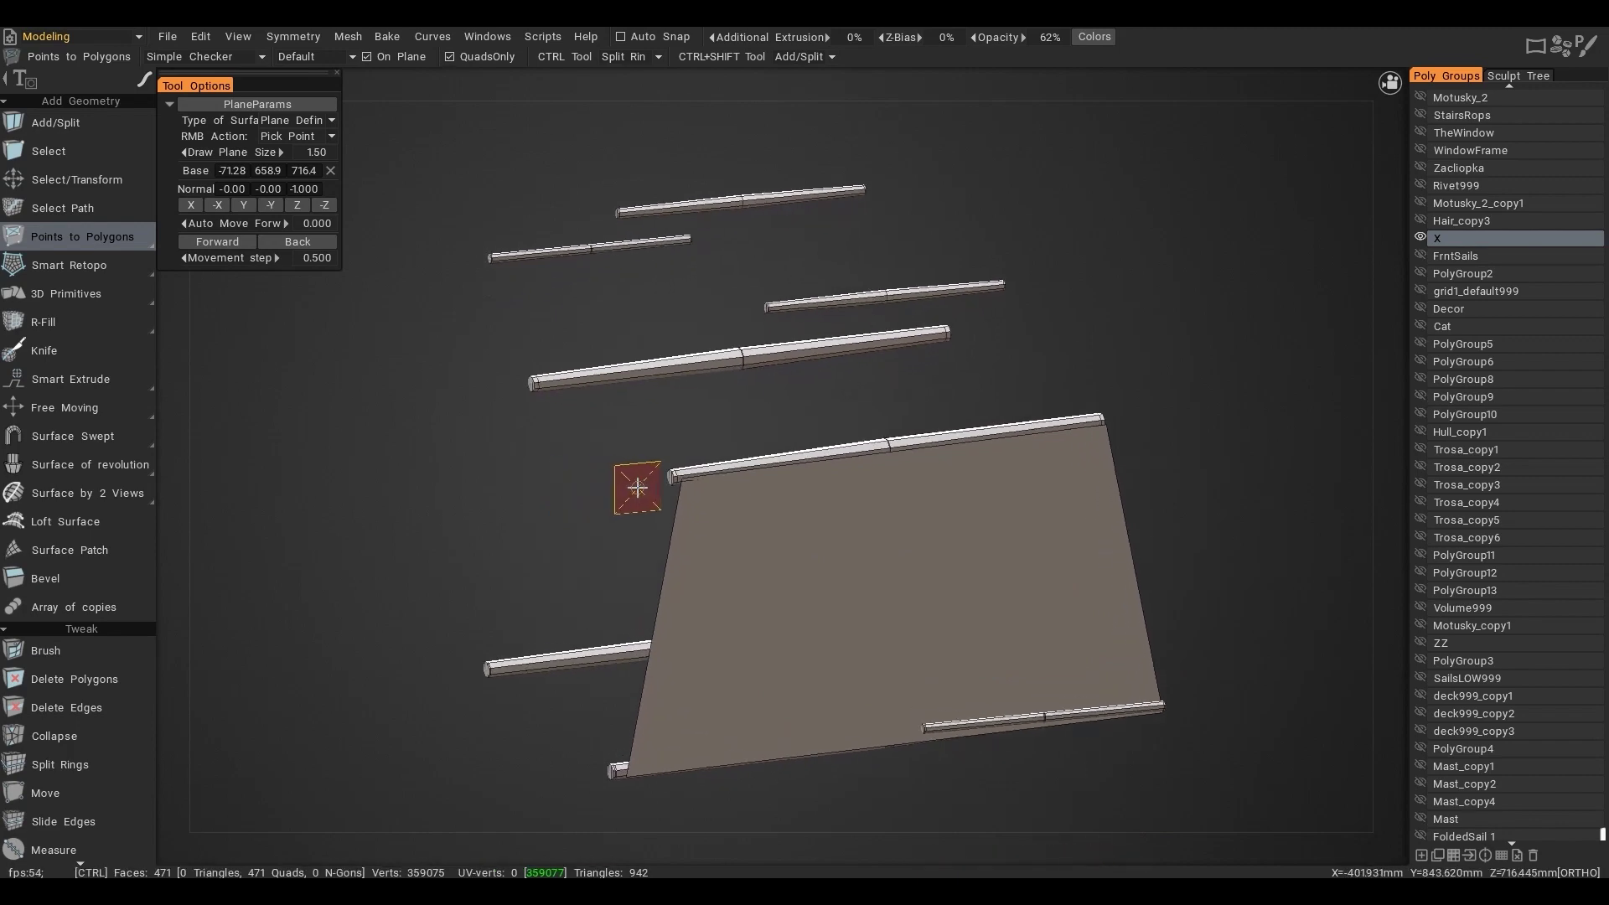
# Undo the trial sail polygon and clear its corner points
pyautogui.hotkey('ctrl', 'z')
pyautogui.press('space')
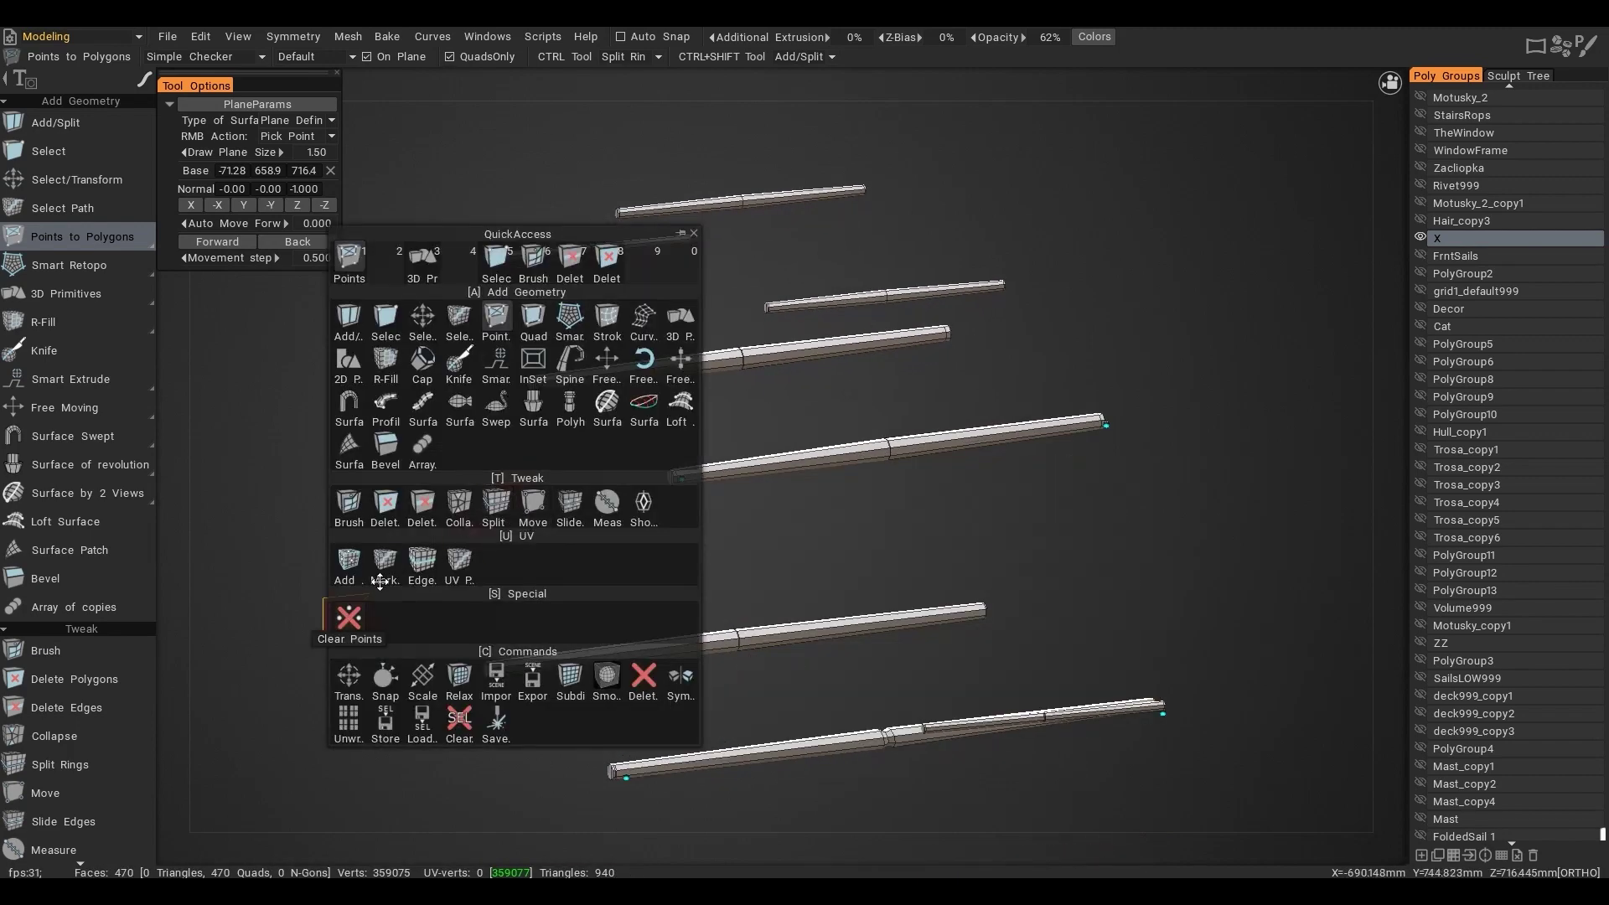
pyautogui.click(349, 618)
# Build a four-corner sail polygon between two large yards in perspective view, with drawing on a plane enabled
pyautogui.keyDown('alt'); pyautogui.moveTo(522, 373); pyautogui.dragTo(697, 334, button='middle'); pyautogui.keyUp('alt')
pyautogui.press('KP_5')
pyautogui.keyDown('alt'); pyautogui.moveTo(696, 334); pyautogui.dragTo(778, 367, button='right'); pyautogui.keyUp('alt')
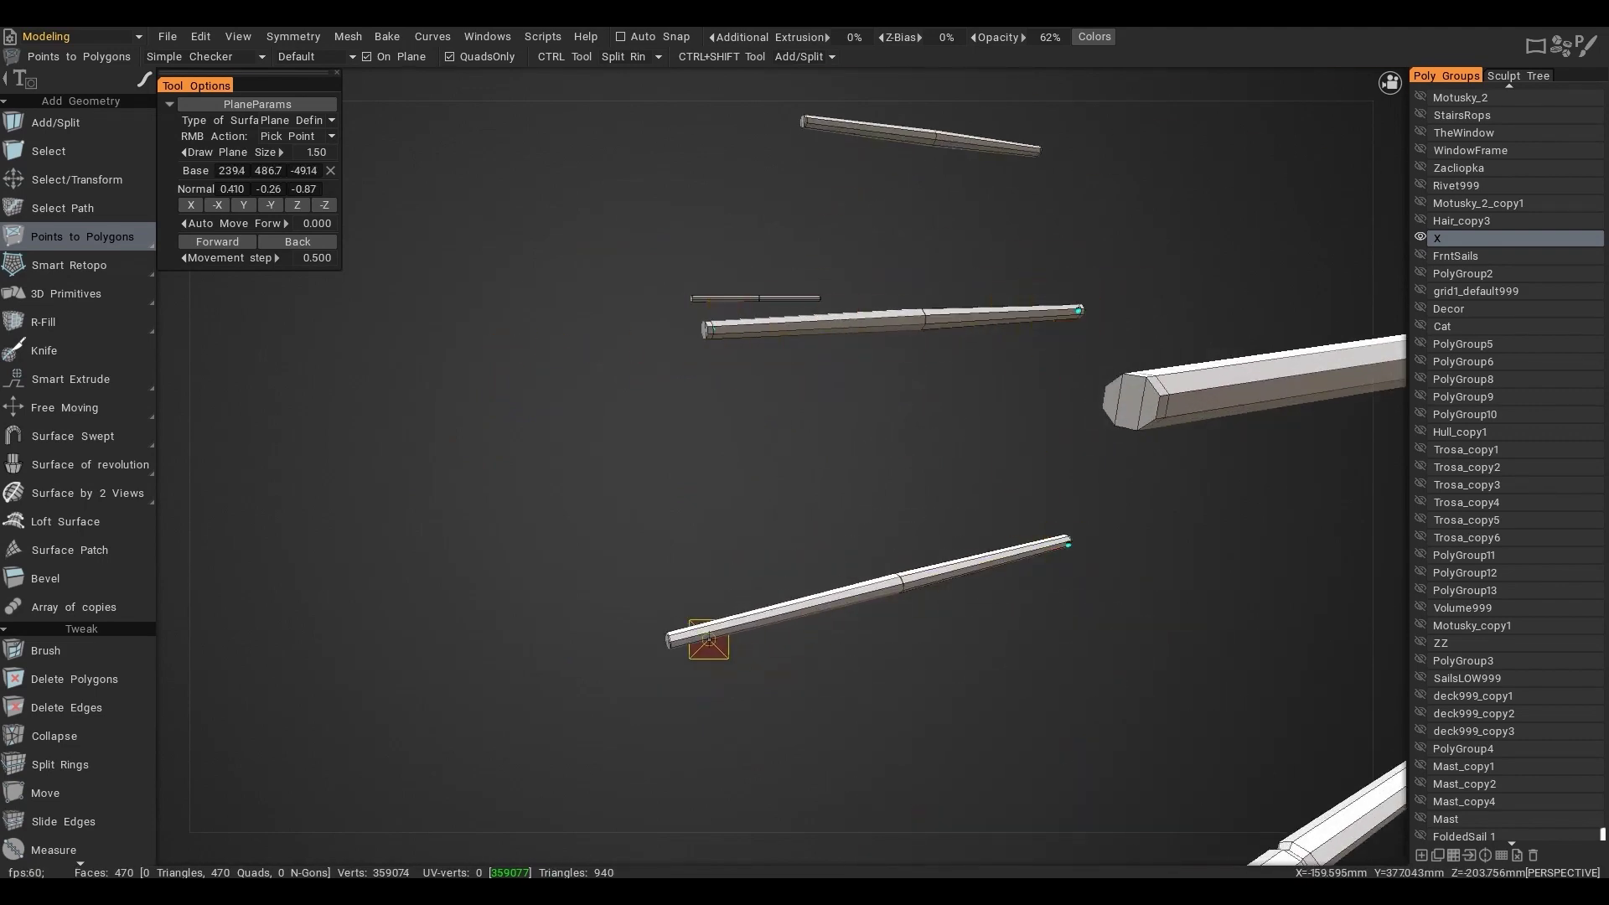
pyautogui.click(678, 640)
pyautogui.click(366, 56)
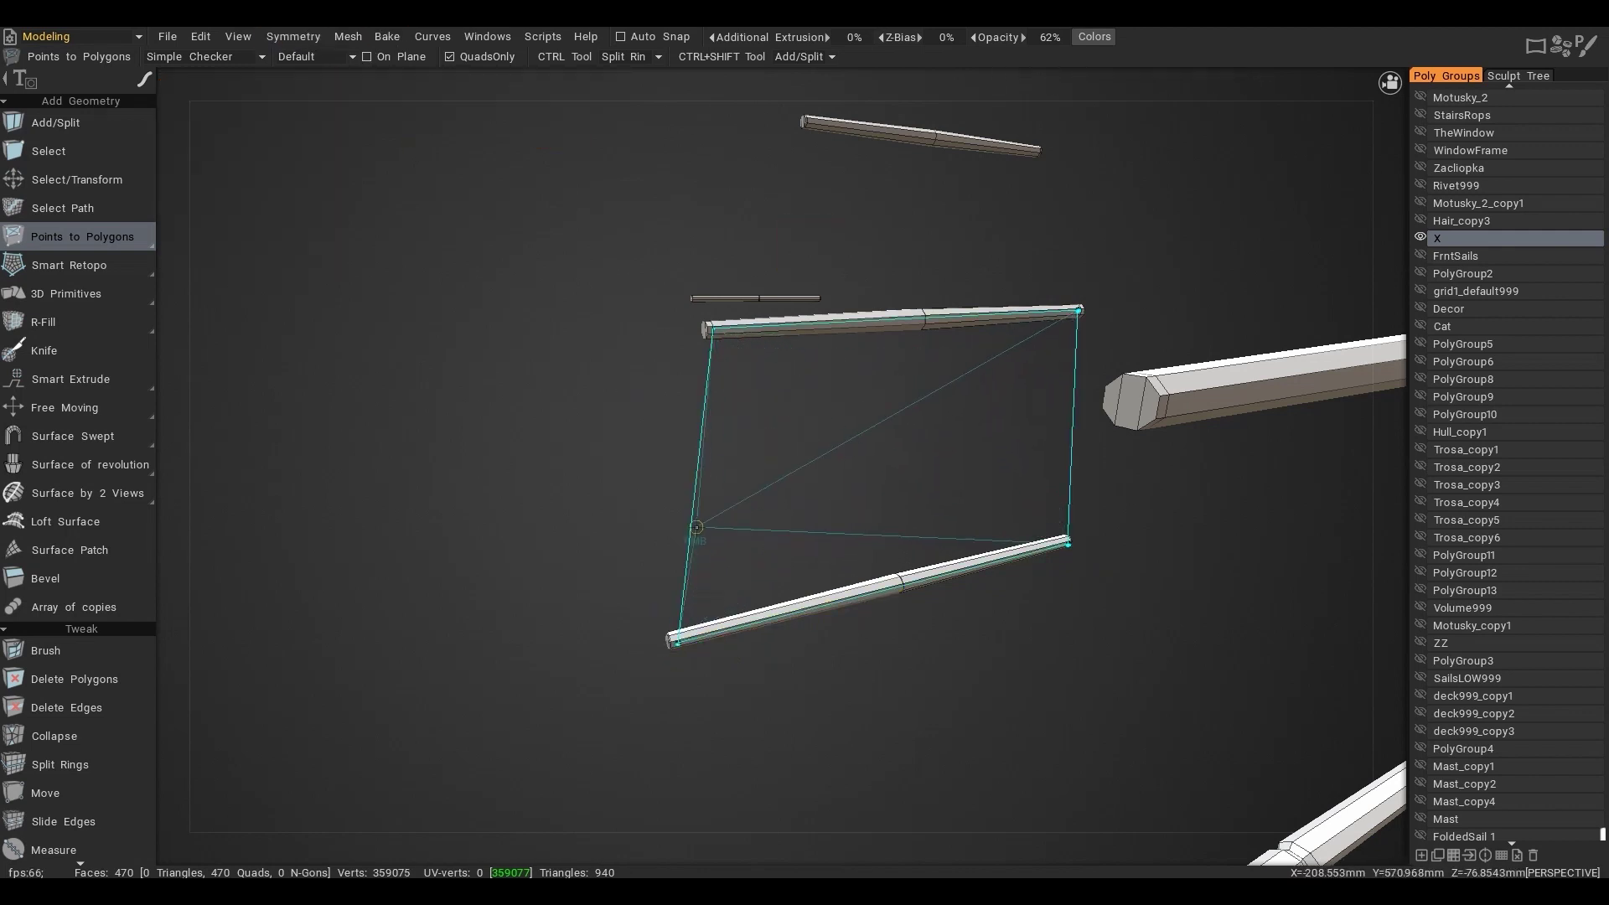
pyautogui.click(366, 56)
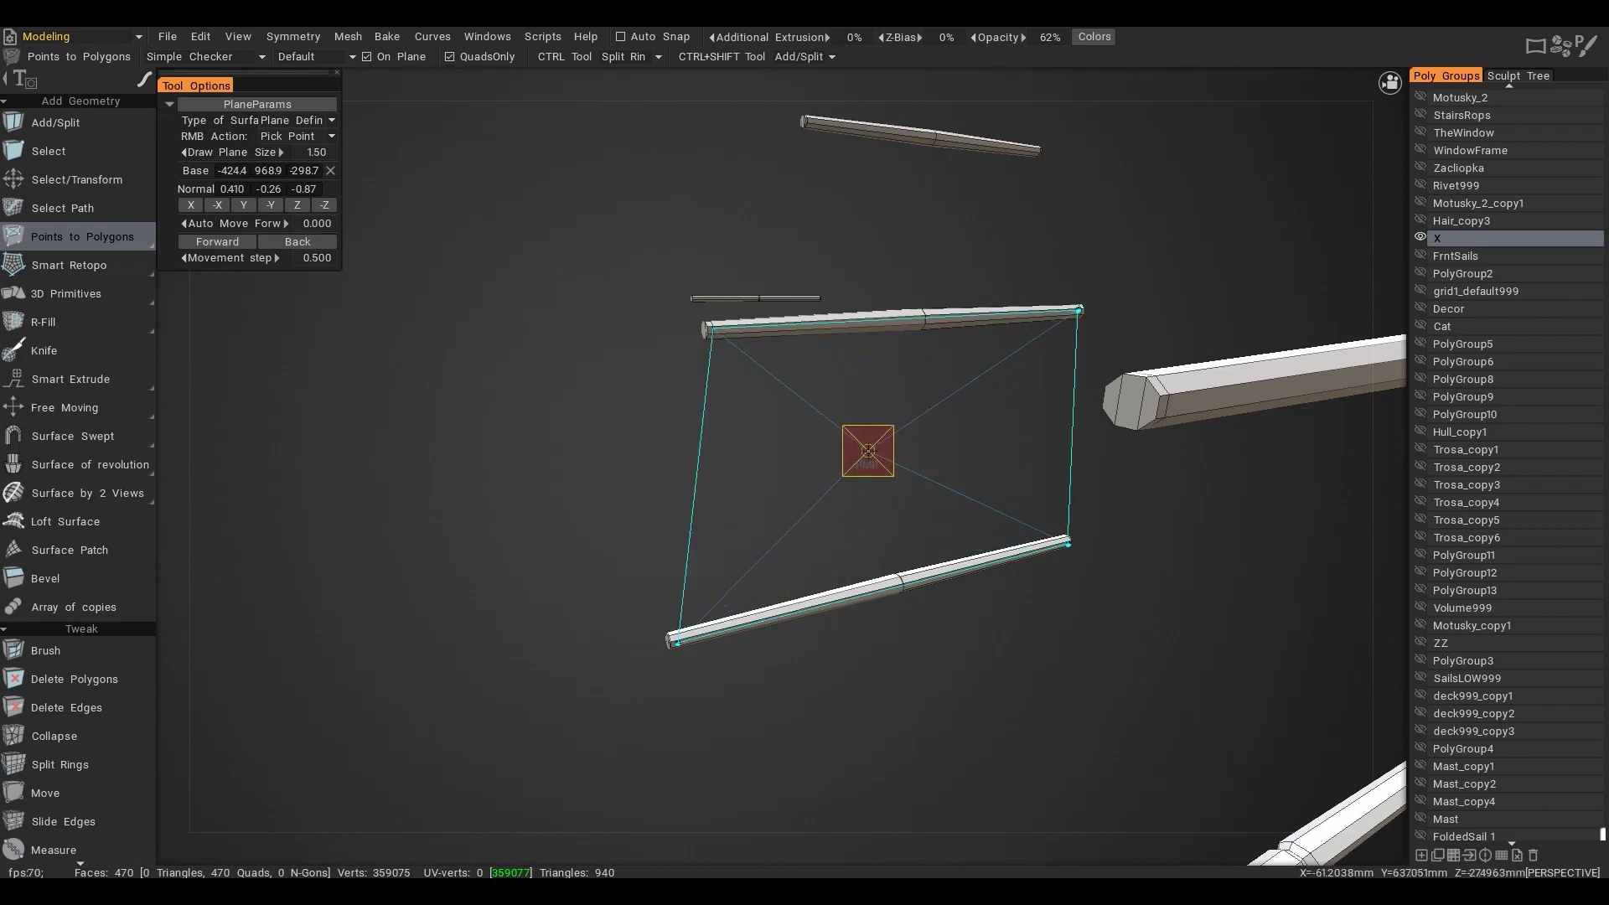
pyautogui.click(869, 455)
pyautogui.keyDown('alt'); pyautogui.moveTo(869, 456); pyautogui.dragTo(623, 508); pyautogui.keyUp('alt')
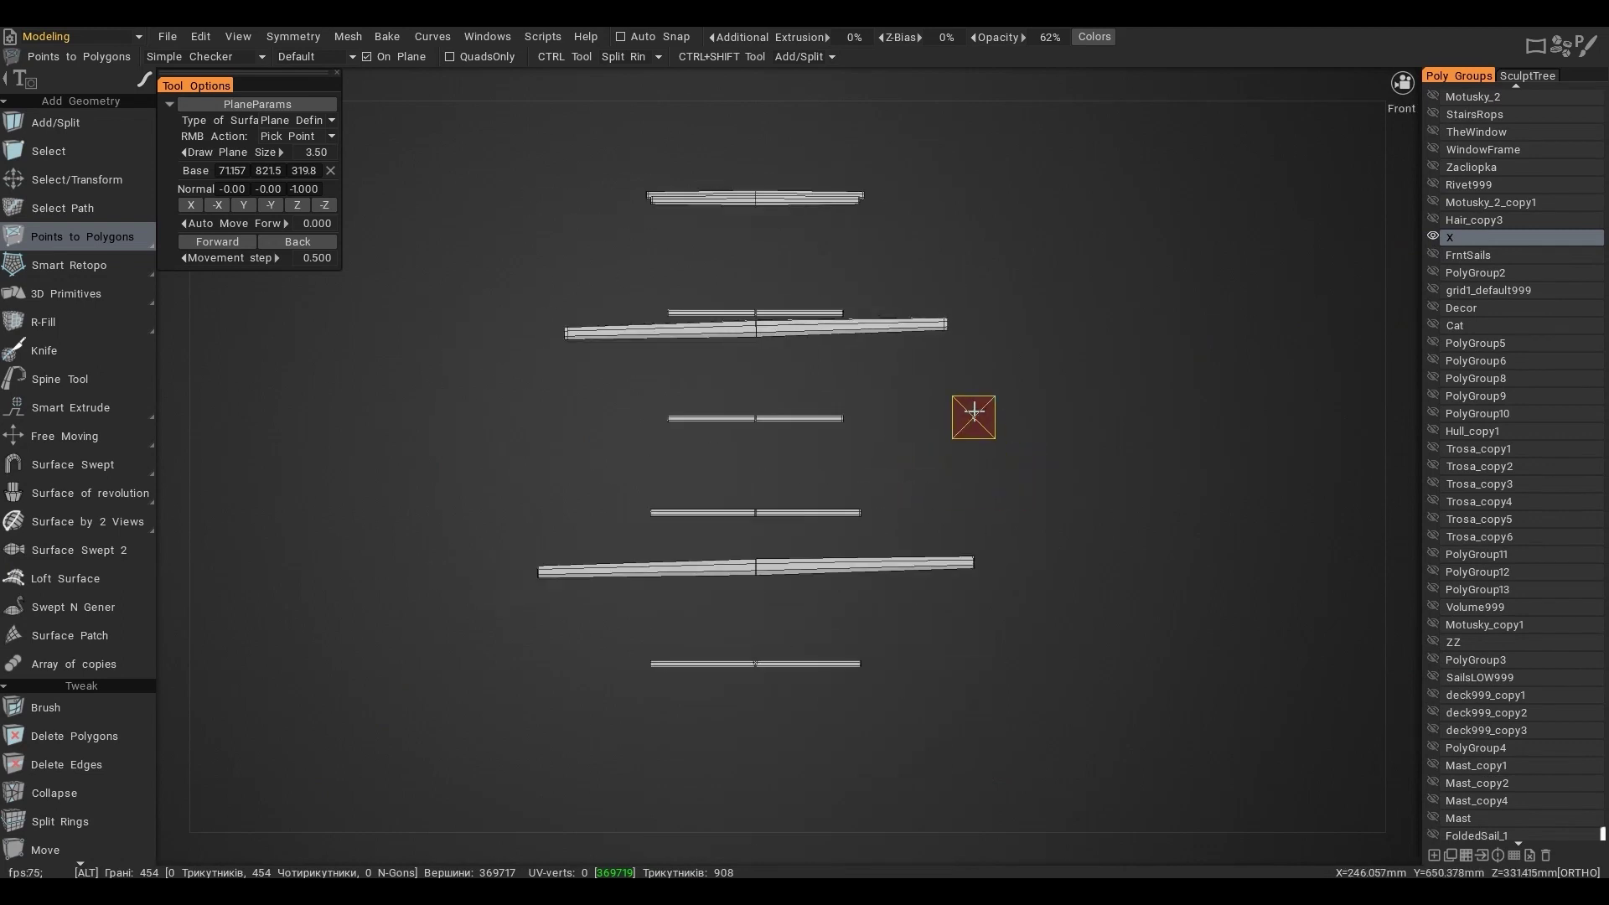
# Create a four-corner sail polygon between the ends of the mizzen mast's two short yards
pyautogui.keyDown('alt'); pyautogui.moveTo(974, 411); pyautogui.dragTo(825, 335); pyautogui.keyUp('alt')
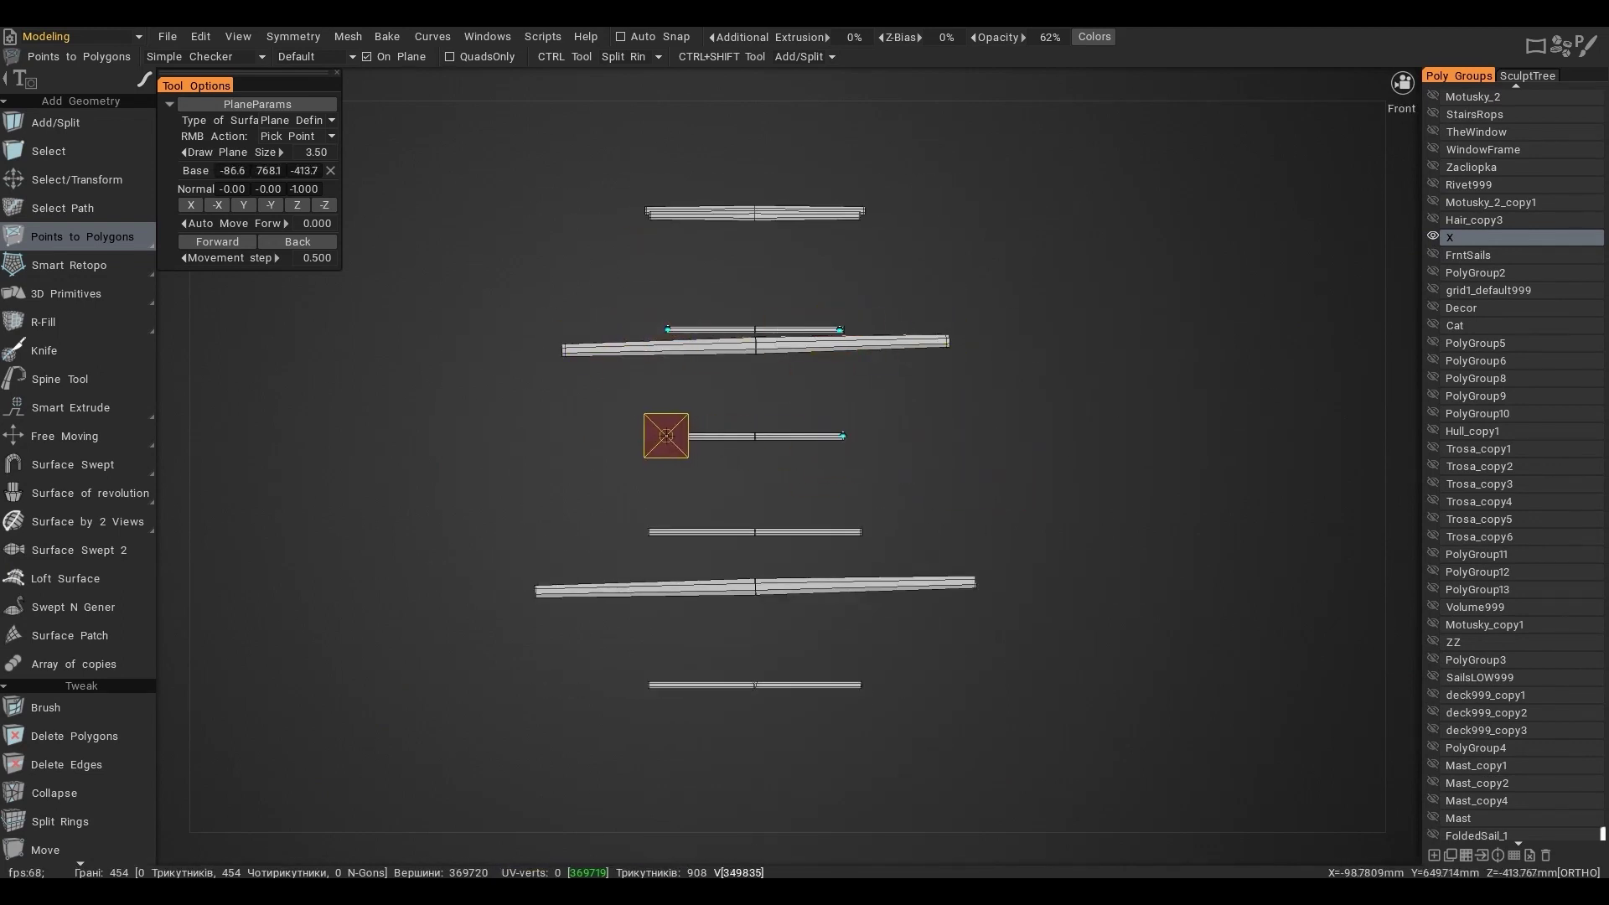
pyautogui.click(666, 436)
pyautogui.keyDown('alt'); pyautogui.moveTo(782, 420); pyautogui.dragTo(812, 478); pyautogui.keyUp('alt')
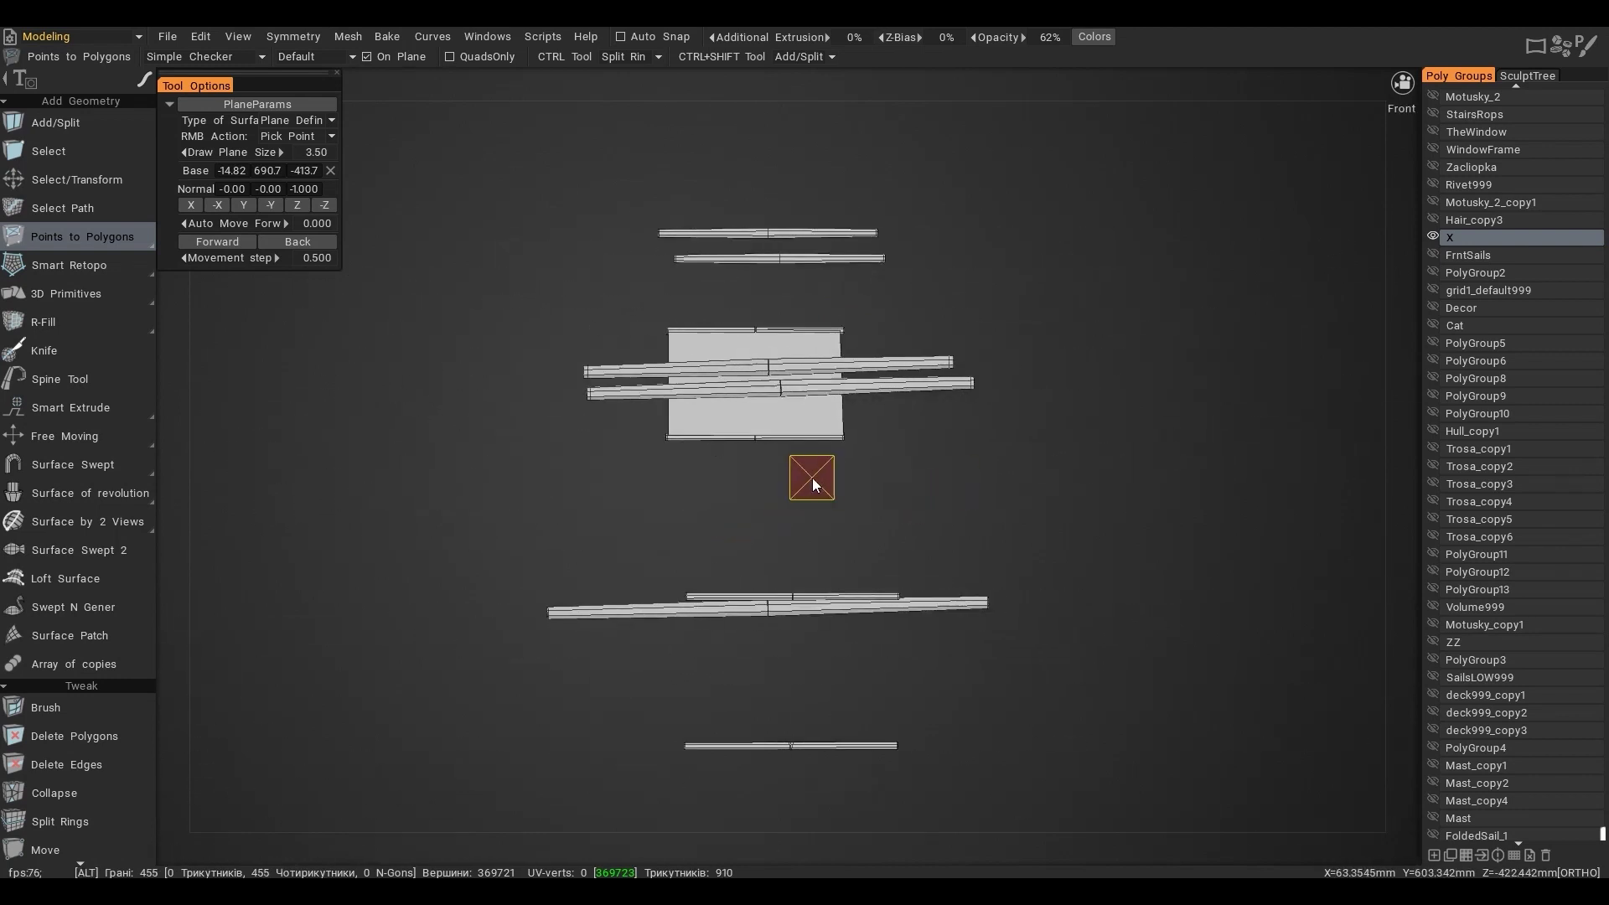
# Create the main mast's upper sail polygon between the ends of its top yard and the large yard below
pyautogui.keyDown('alt'); pyautogui.moveTo(812, 478); pyautogui.dragTo(819, 587, button='middle'); pyautogui.keyUp('alt')
pyautogui.keyDown('alt'); pyautogui.moveTo(819, 586); pyautogui.dragTo(833, 431, button='right'); pyautogui.keyUp('alt')
pyautogui.keyDown('alt'); pyautogui.moveTo(833, 431); pyautogui.dragTo(848, 461); pyautogui.keyUp('alt')
pyautogui.click(926, 257)
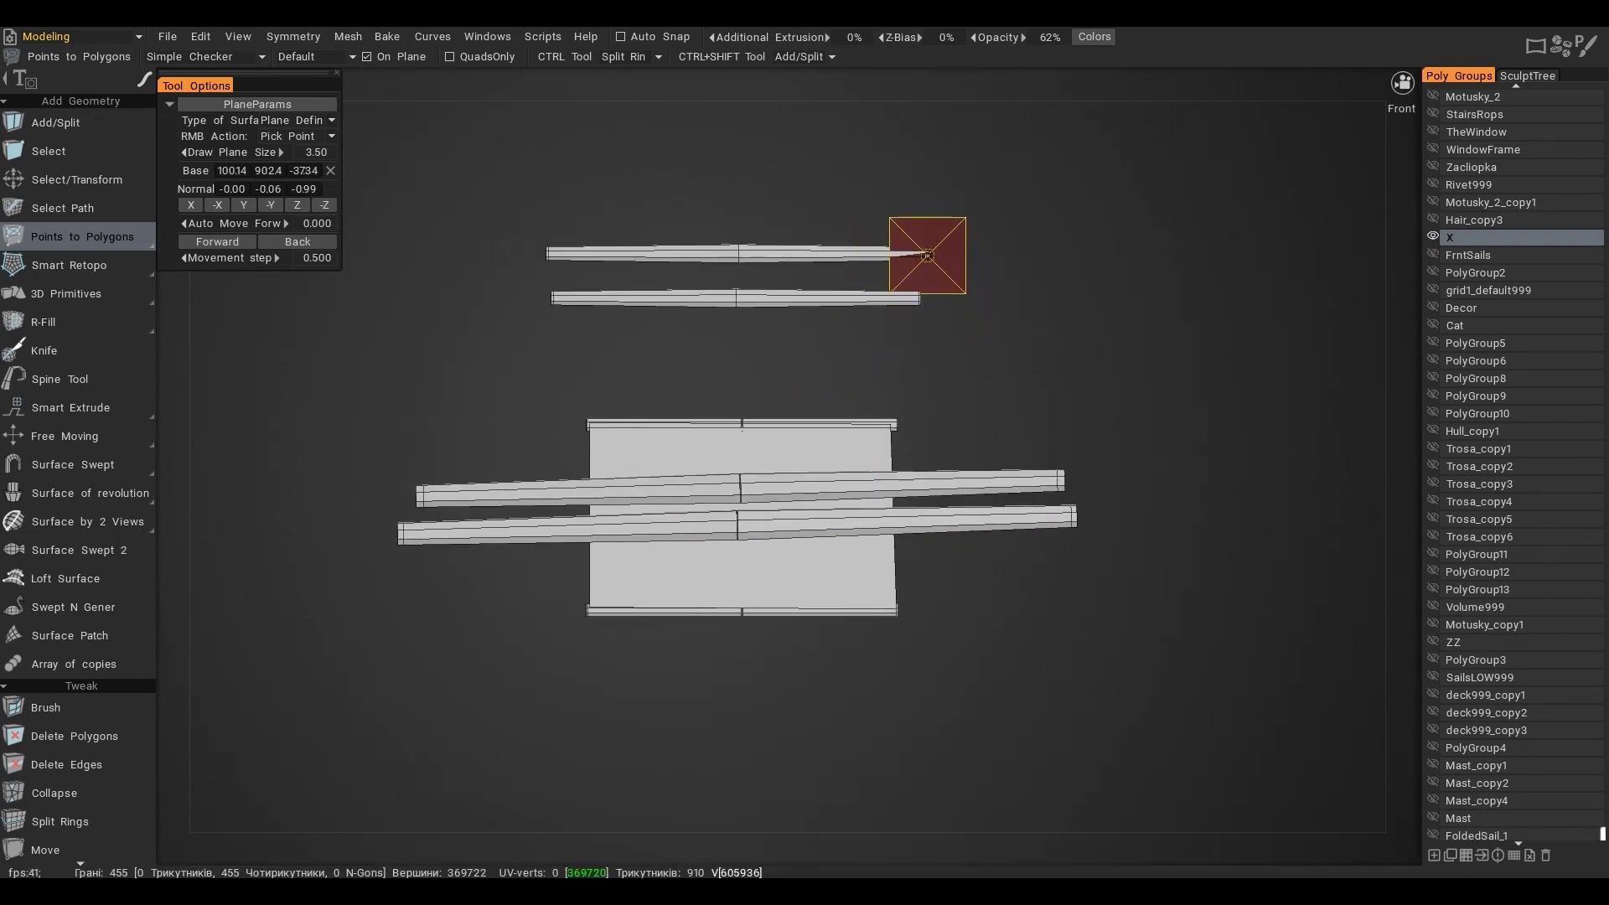
pyautogui.keyDown('alt'); pyautogui.moveTo(553, 252); pyautogui.dragTo(575, 260); pyautogui.keyUp('alt')
pyautogui.click(551, 249)
pyautogui.keyDown('alt'); pyautogui.moveTo(608, 423); pyautogui.dragTo(1005, 469); pyautogui.keyUp('alt')
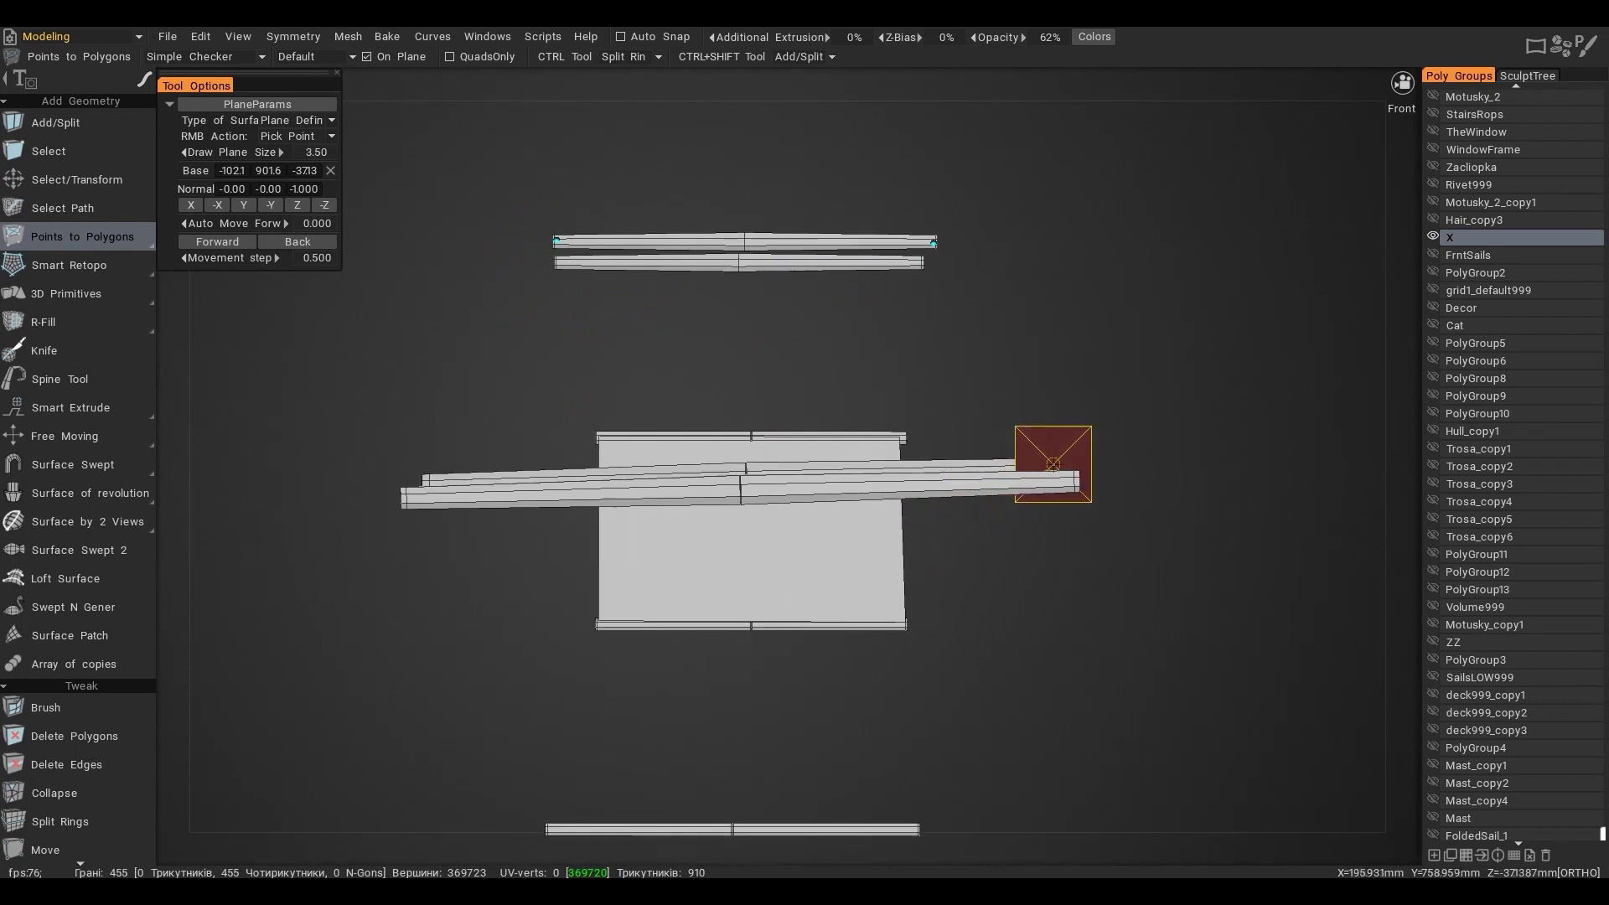
pyautogui.click(1062, 464)
pyautogui.rightClick(702, 348)
# Create the foremast's upper sail polygon between the ends of its top yard and the large yard below
pyautogui.keyDown('alt'); pyautogui.moveTo(702, 348); pyautogui.dragTo(737, 356); pyautogui.keyUp('alt')
pyautogui.click(923, 251)
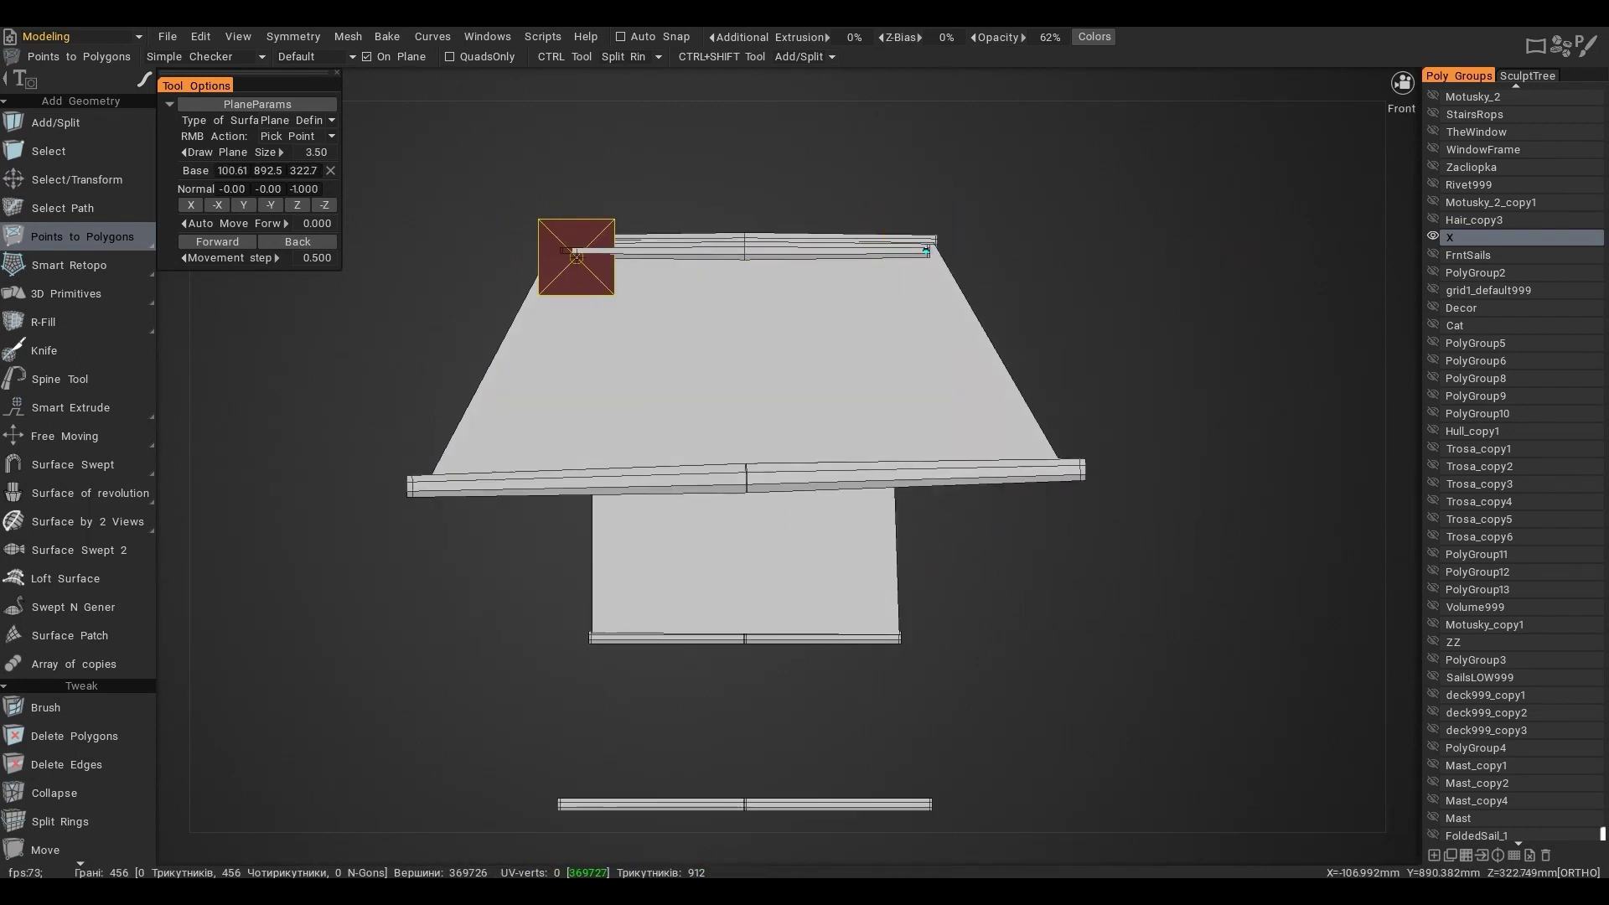
pyautogui.click(417, 484)
pyautogui.click(1075, 470)
pyautogui.keyDown('alt'); pyautogui.moveTo(1005, 465); pyautogui.dragTo(813, 254); pyautogui.keyUp('alt')
pyautogui.rightClick(733, 313)
# Create the main mast's lower sail polygon between the ends of its two large yards
pyautogui.keyDown('alt'); pyautogui.moveTo(733, 313); pyautogui.dragTo(668, 305); pyautogui.keyUp('alt')
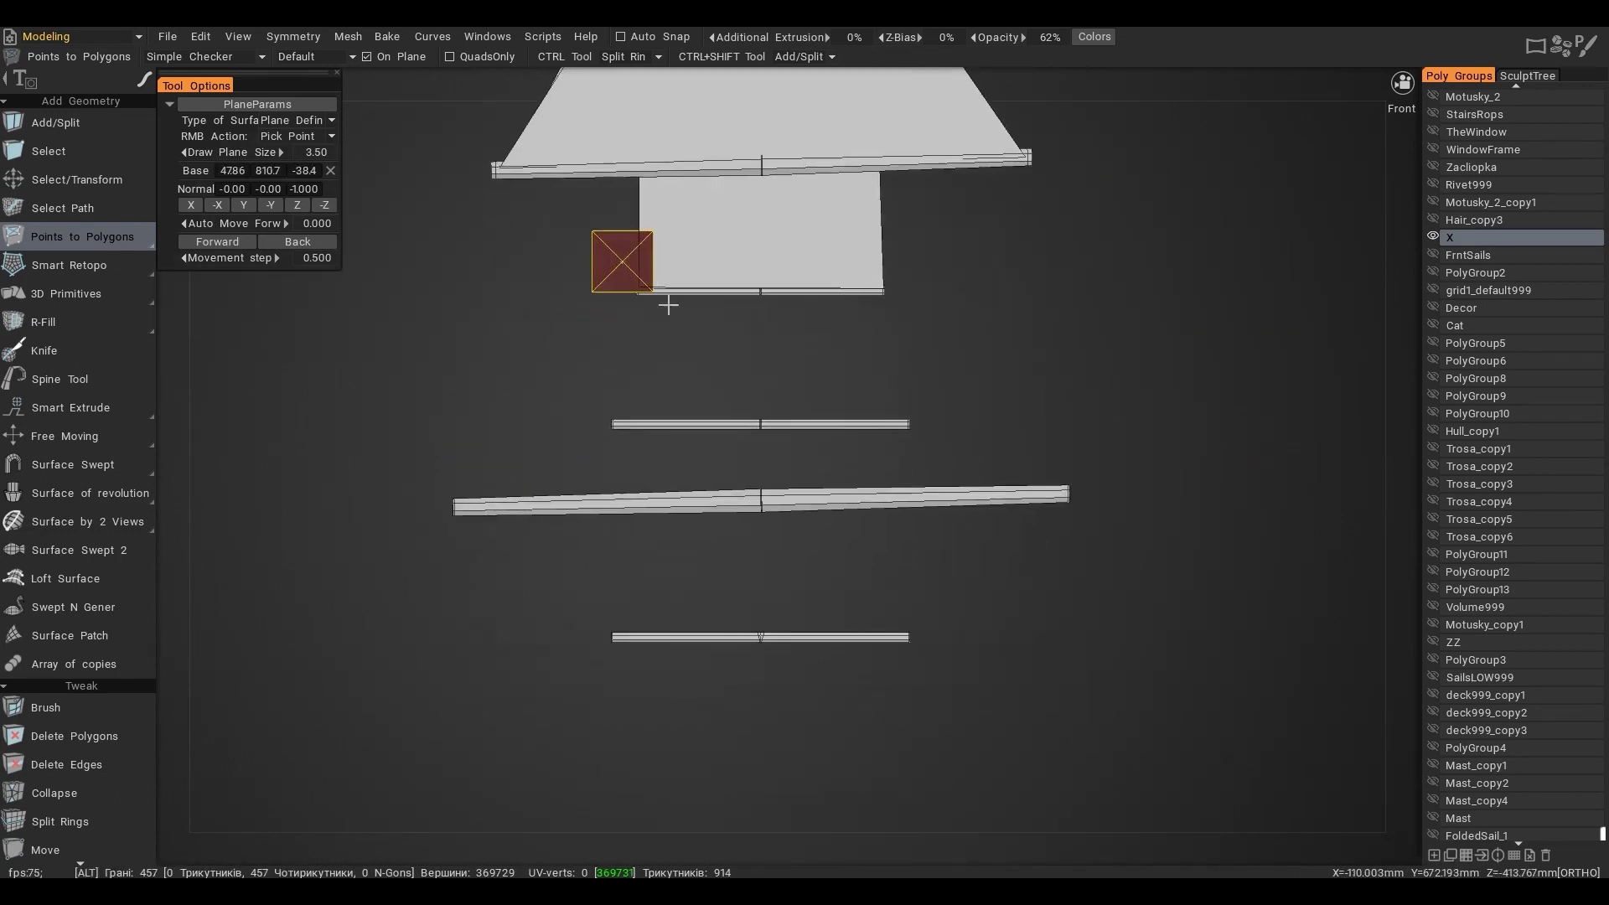
pyautogui.keyDown('alt'); pyautogui.moveTo(668, 305); pyautogui.dragTo(790, 234, button='right'); pyautogui.keyUp('alt')
pyautogui.keyDown('alt'); pyautogui.moveTo(790, 233); pyautogui.dragTo(864, 325); pyautogui.keyUp('alt')
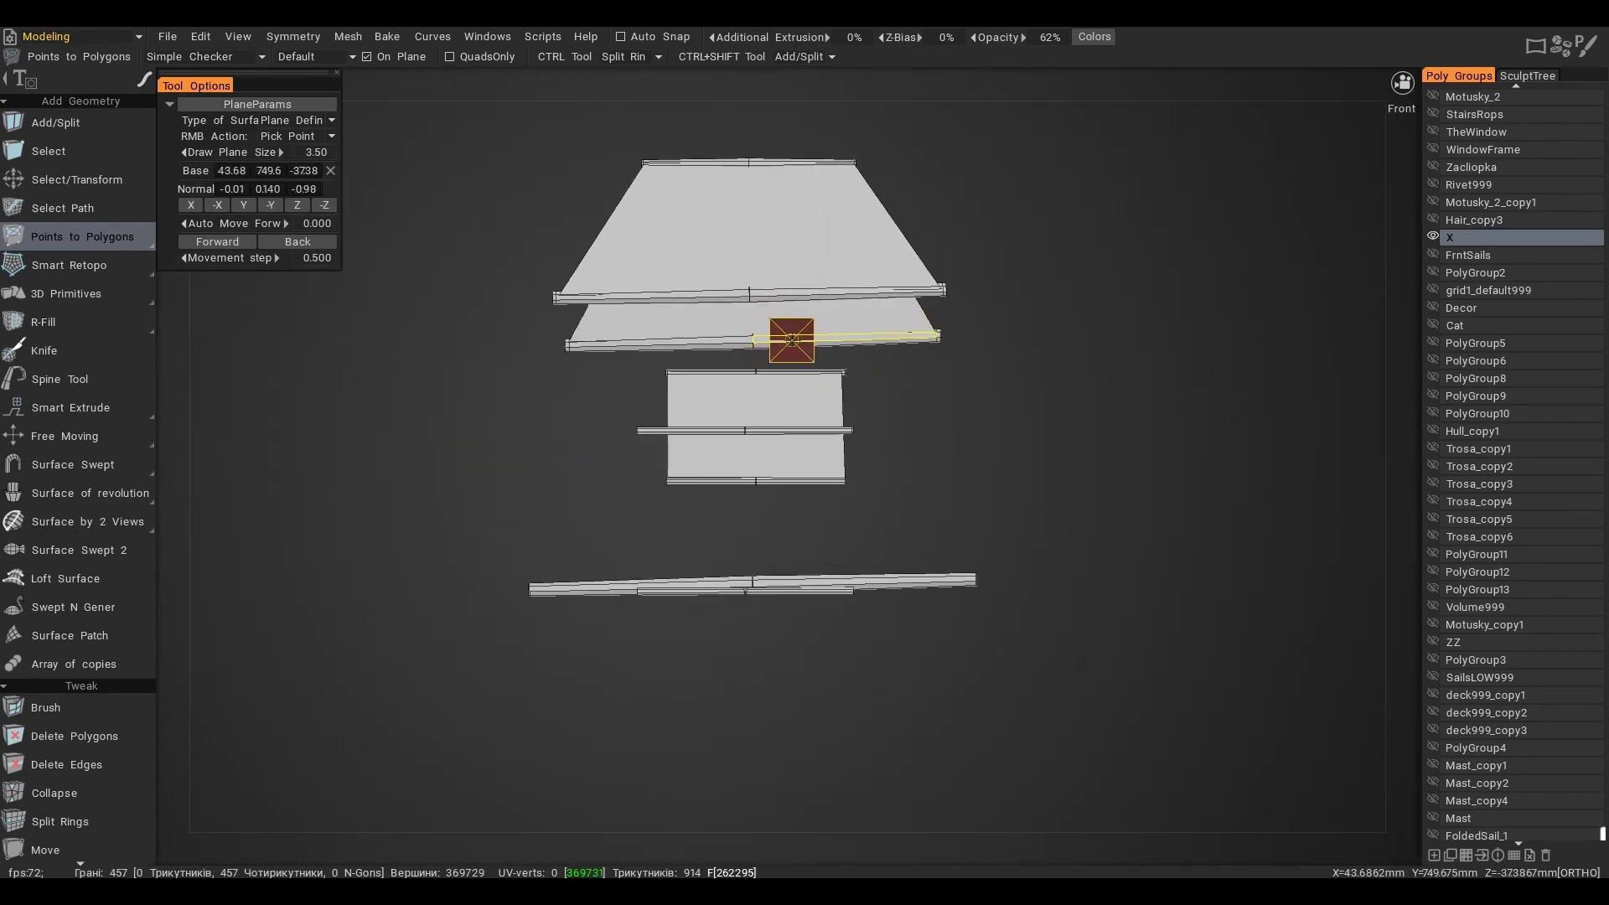
pyautogui.click(567, 343)
pyautogui.keyDown('alt'); pyautogui.moveTo(725, 574); pyautogui.dragTo(729, 587, button='middle'); pyautogui.keyUp('alt')
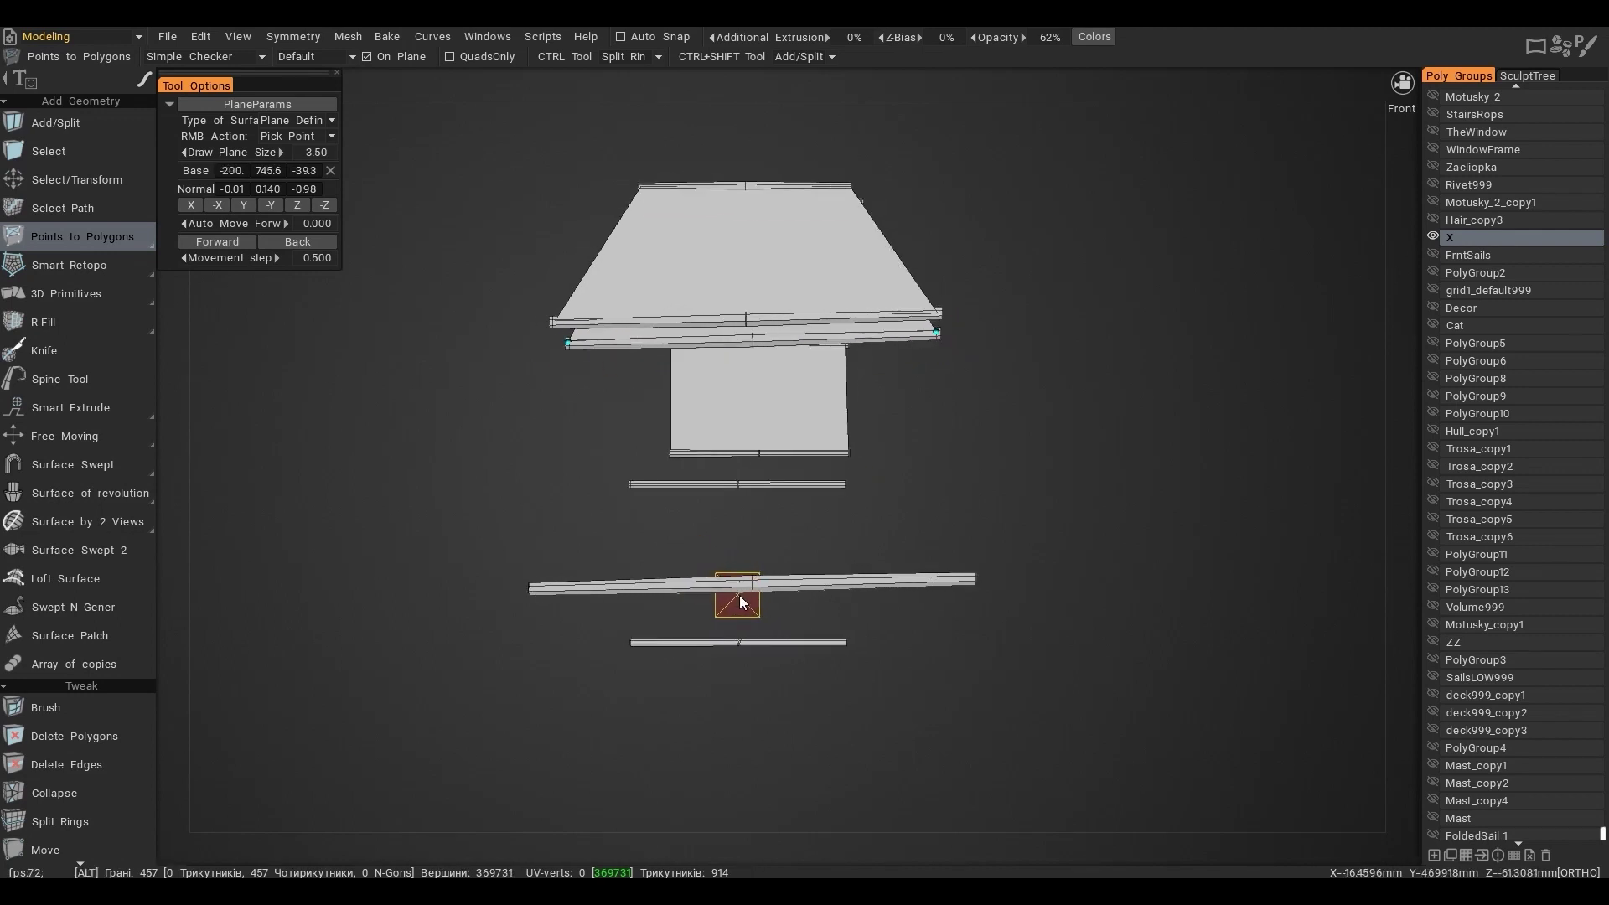
pyautogui.click(536, 586)
pyautogui.keyDown('alt'); pyautogui.moveTo(536, 587); pyautogui.dragTo(1318, 394, button='middle'); pyautogui.keyUp('alt')
pyautogui.rightClick(948, 535)
# Create a four-corner sail polygon between the ends of the bowsprit mast's two short yards
pyautogui.keyDown('alt'); pyautogui.moveTo(1053, 488); pyautogui.dragTo(1154, 513); pyautogui.keyUp('alt')
pyautogui.keyDown('alt'); pyautogui.moveTo(1155, 519); pyautogui.dragTo(1024, 474, button='middle'); pyautogui.keyUp('alt')
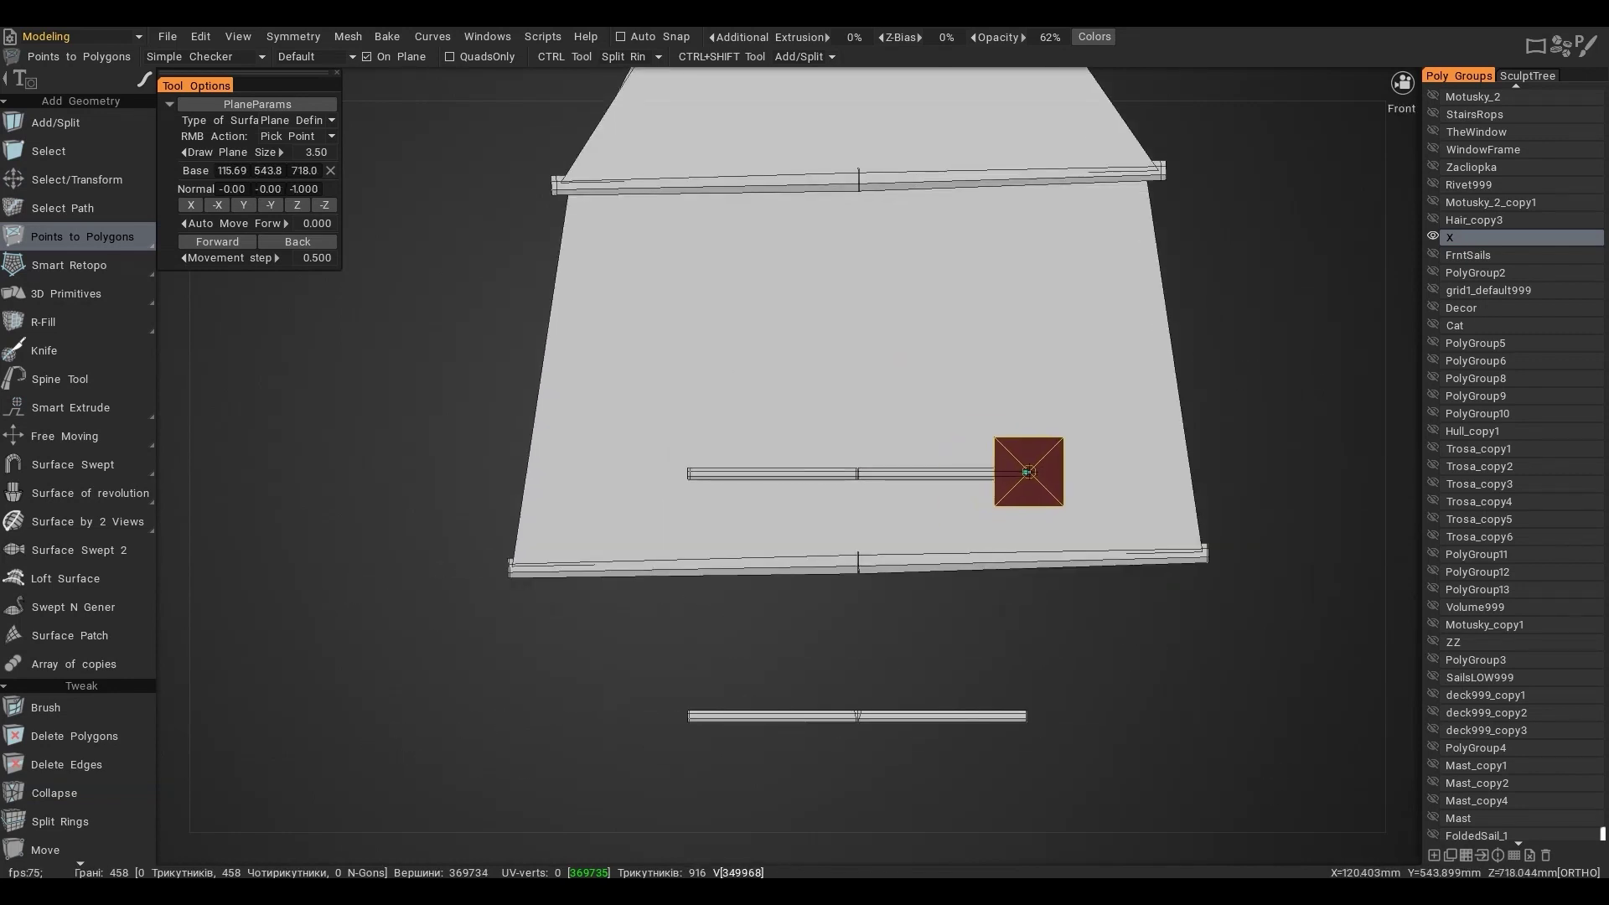
pyautogui.click(690, 472)
pyautogui.click(971, 714)
pyautogui.keyDown('alt'); pyautogui.moveTo(862, 575); pyautogui.dragTo(1397, 271, button='middle'); pyautogui.keyUp('alt')
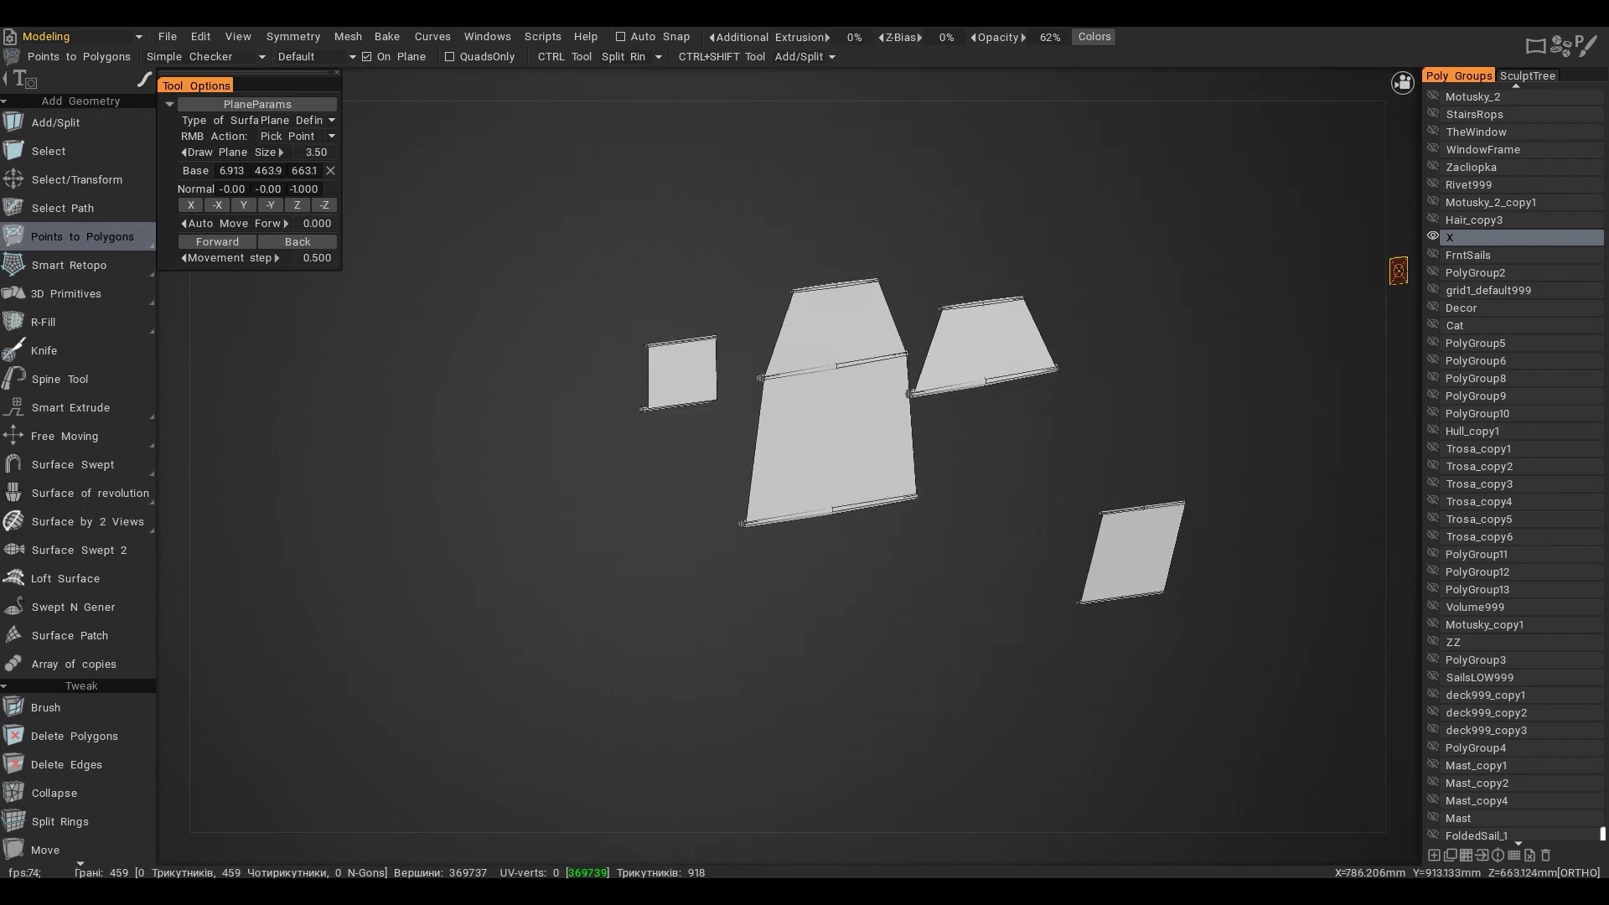
# Turn off drawing on a plane and show all poly groups except the folded sails to inspect the new sails on the whole ship
pyautogui.click(1433, 238)
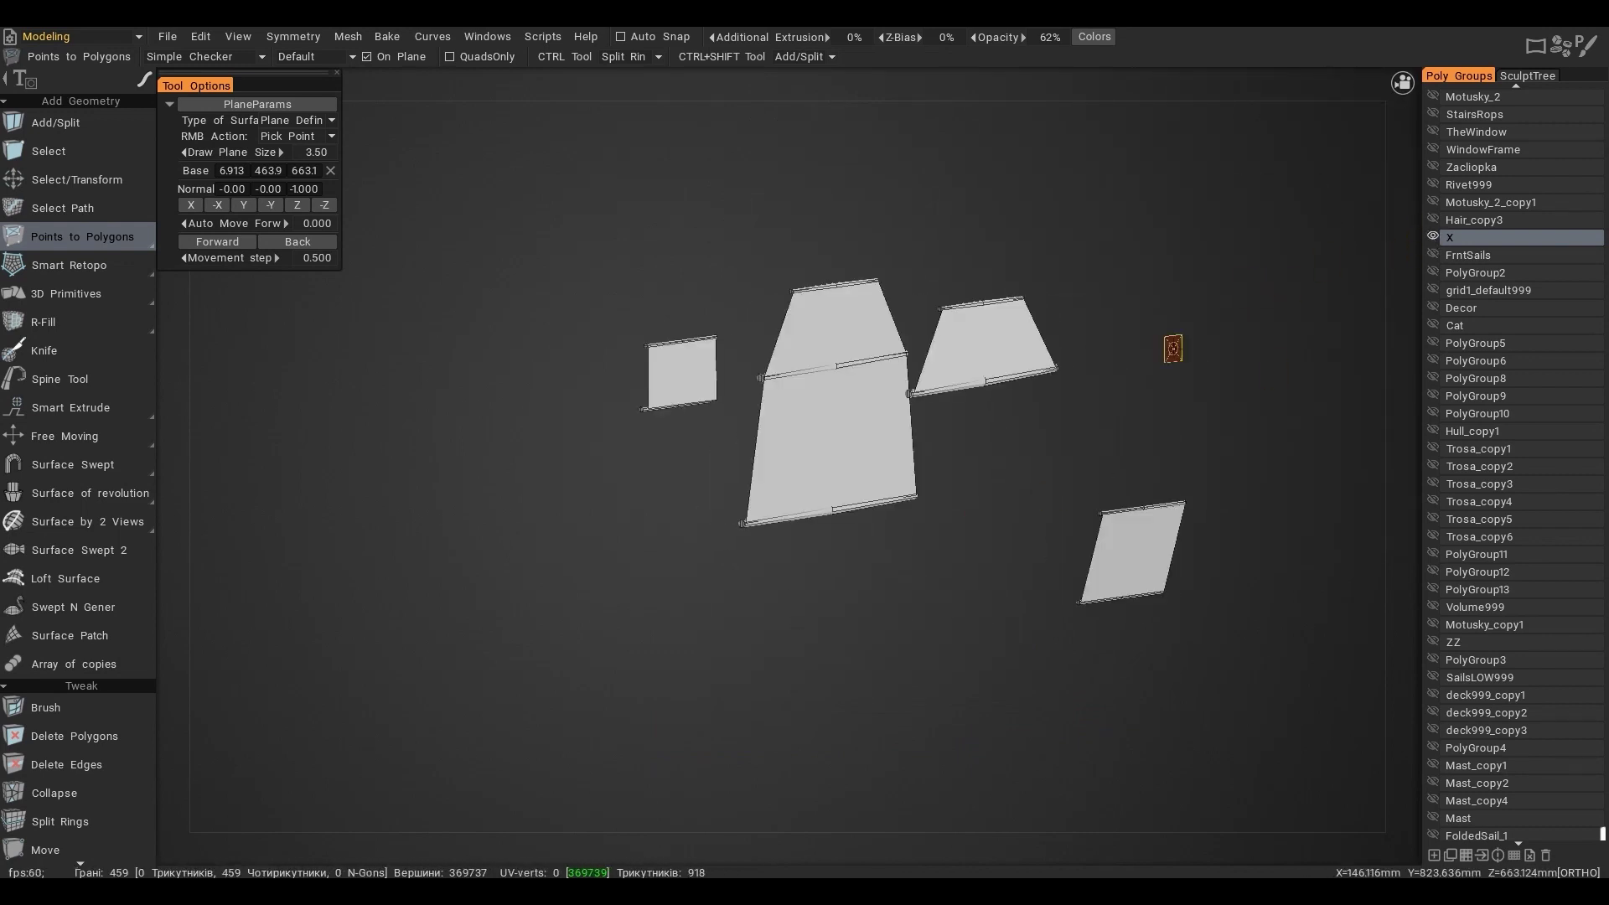
pyautogui.click(365, 57)
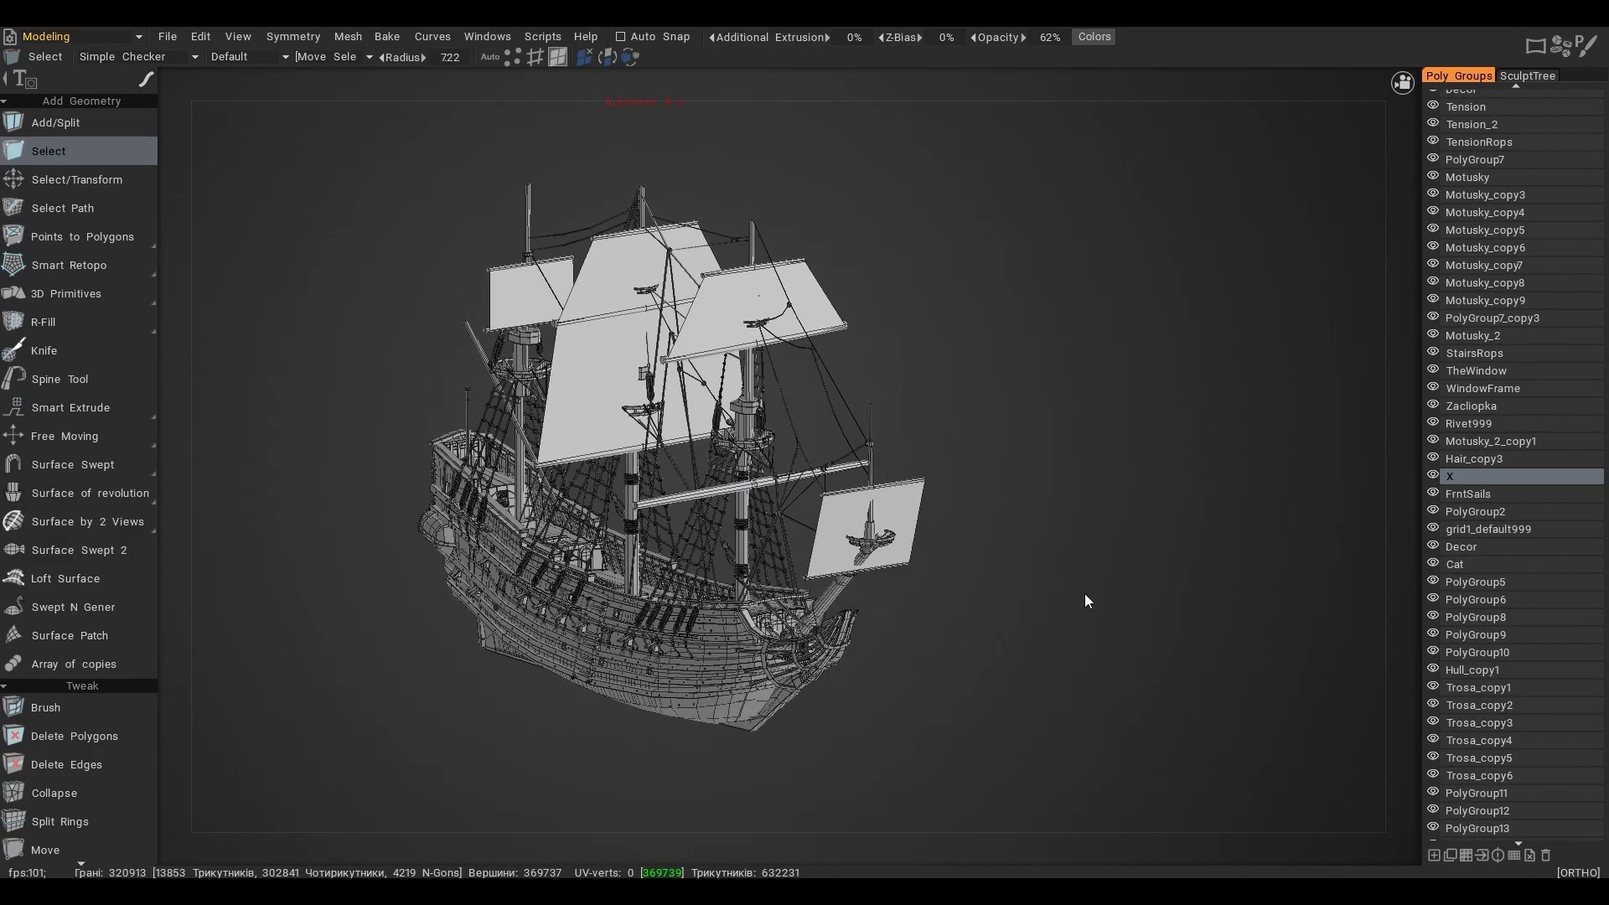
pyautogui.scroll(-5, 1435, 552)
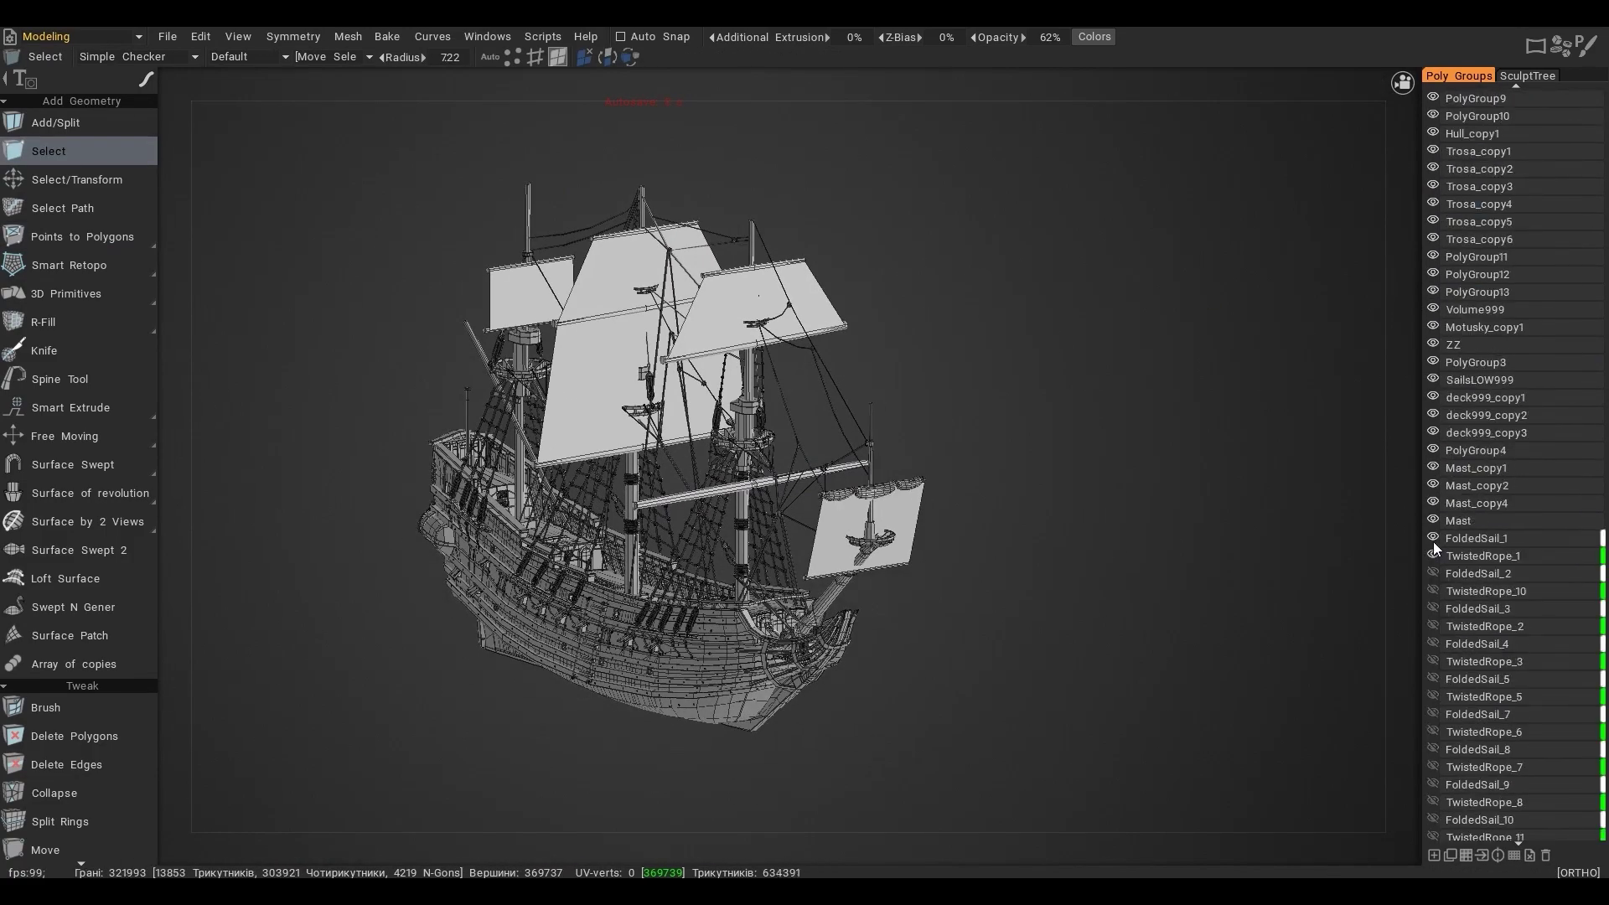
pyautogui.click(1433, 538)
pyautogui.scroll(-1, 1447, 606)
pyautogui.keyDown('alt'); pyautogui.moveTo(1132, 591); pyautogui.dragTo(1001, 587); pyautogui.keyUp('alt')
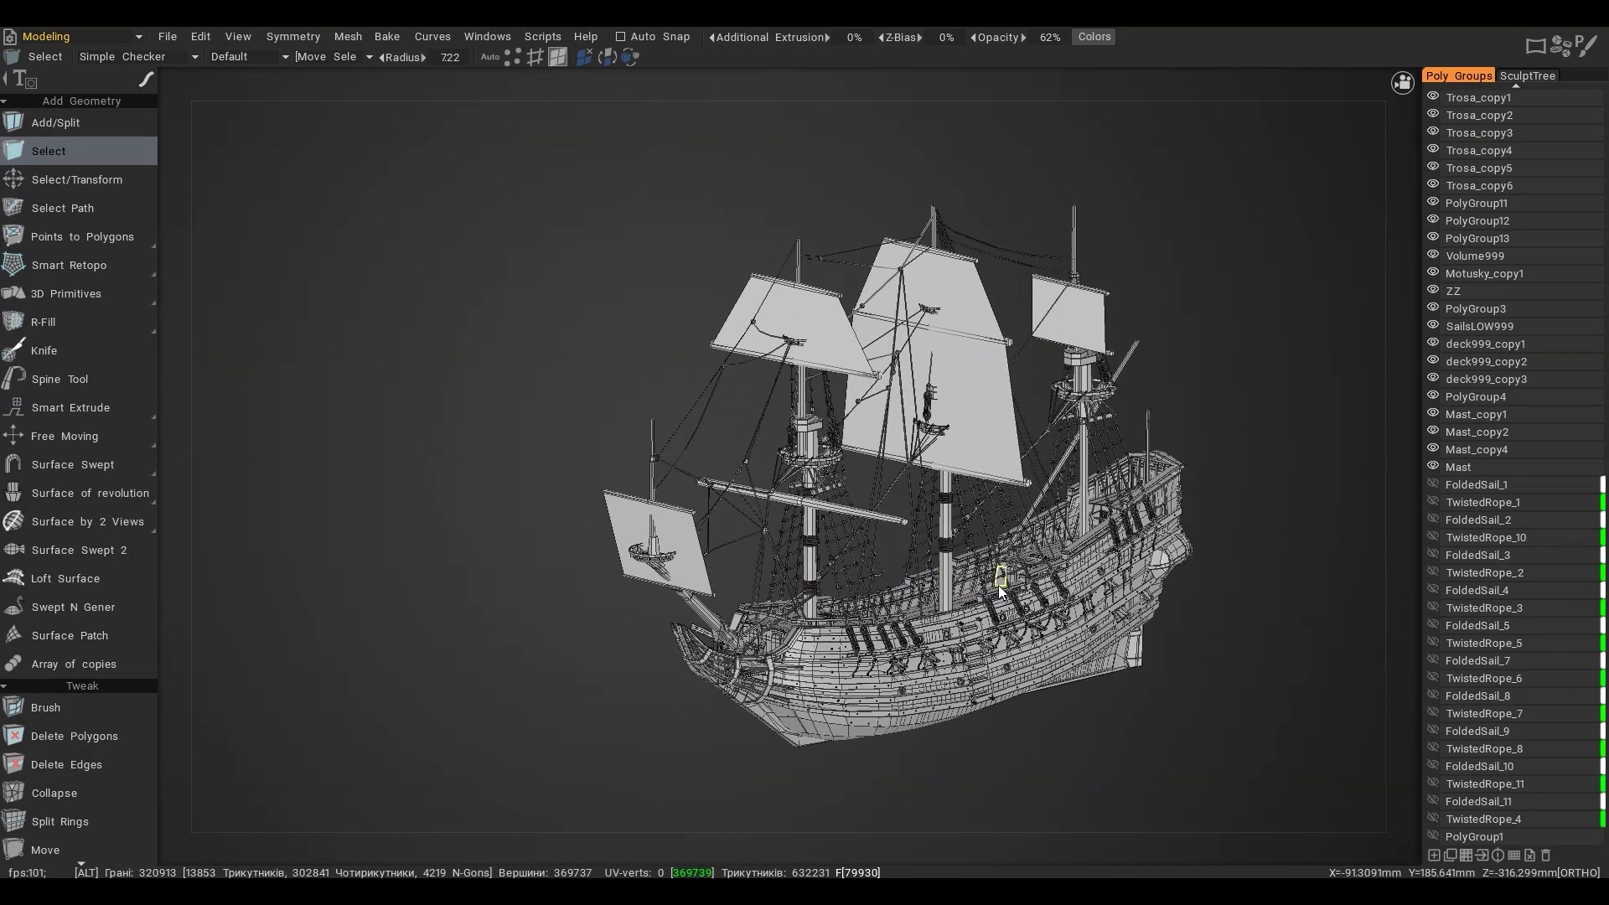
# Isolate the X poly group and show the Hull group together with it
pyautogui.scroll(2, 998, 587)
pyautogui.scroll(9, 1433, 369)
pyautogui.keyDown('alt'); pyautogui.click(1432, 368); pyautogui.keyUp('alt')
pyautogui.scroll(8, 1435, 367)
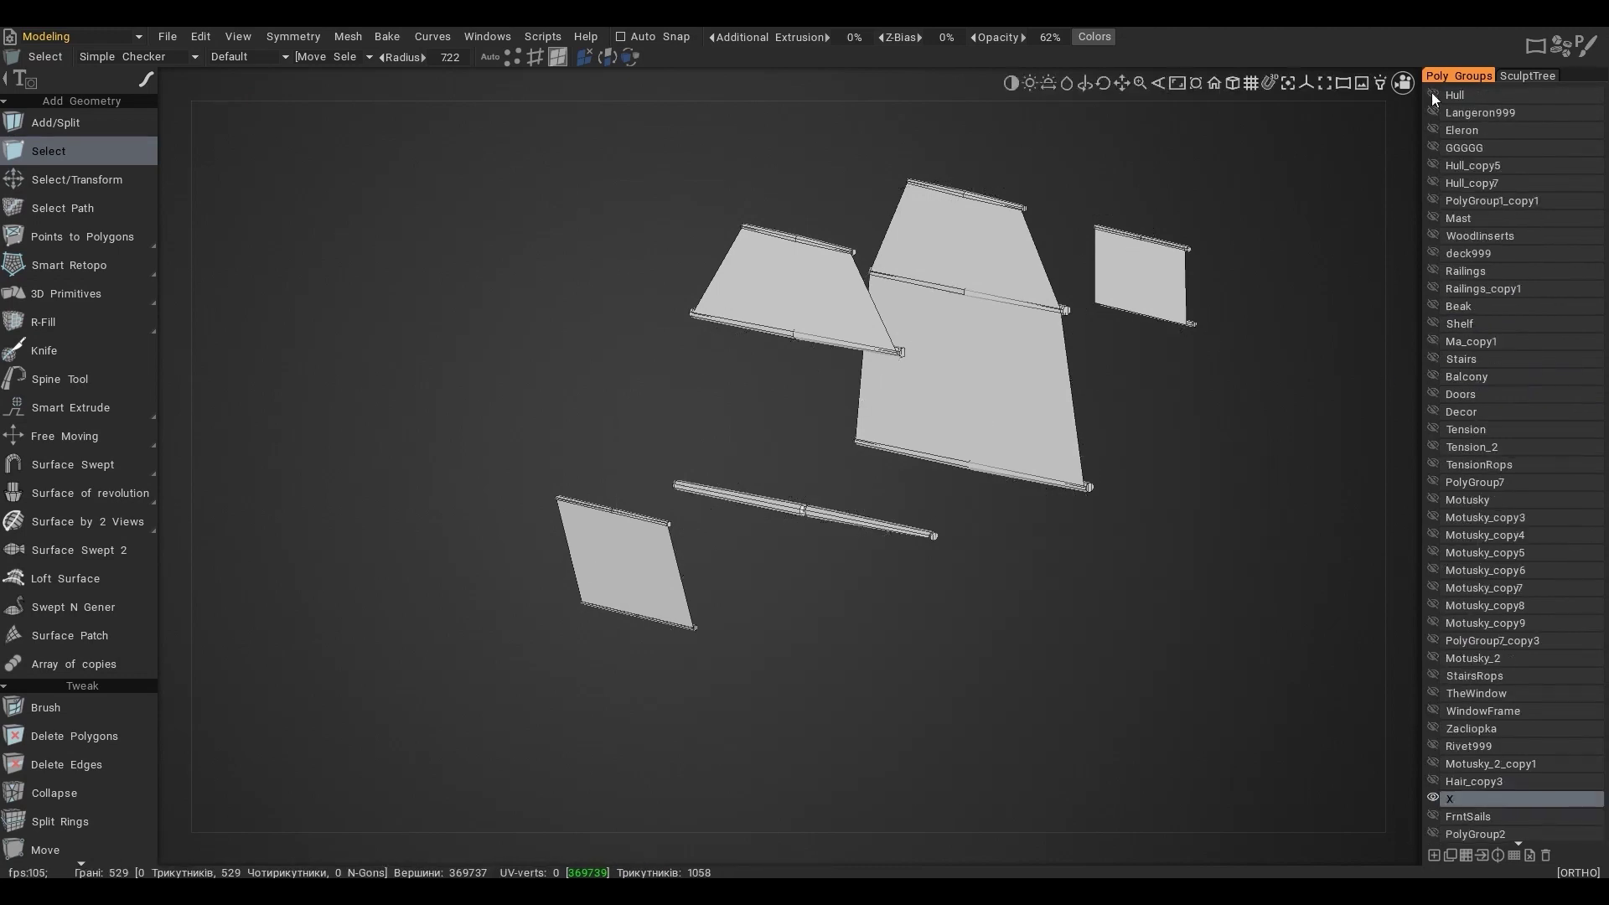
pyautogui.click(1432, 94)
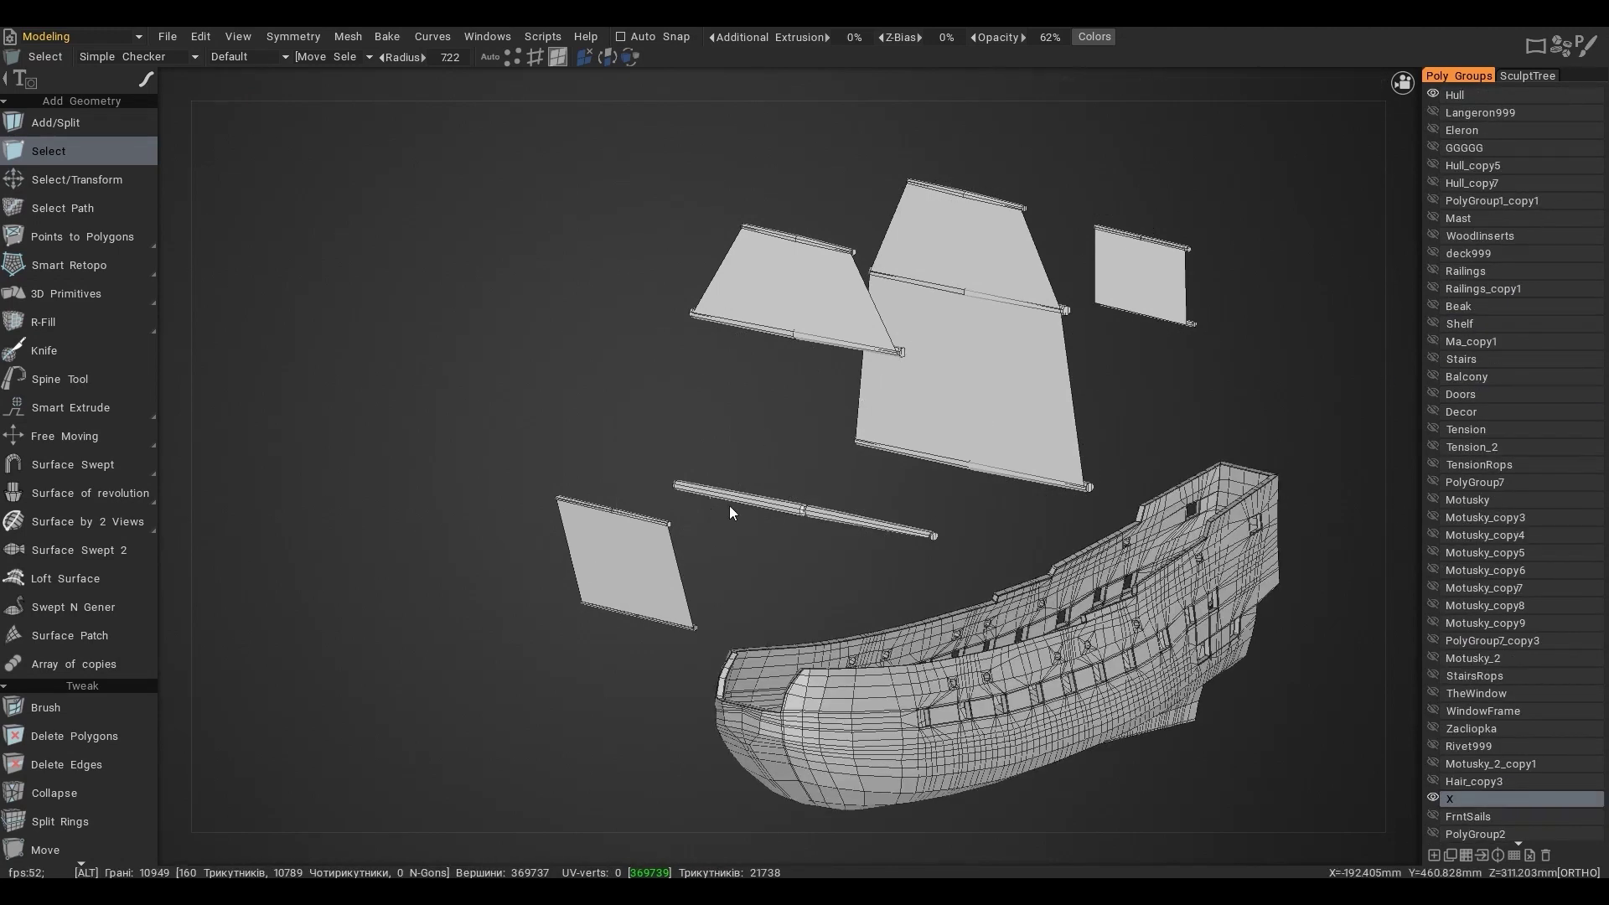
# Create a four-corner sail polygon from the ends of the foremast's lowest yard down towards the hull, adjusting a lower corner
pyautogui.keyDown('alt'); pyautogui.keyDown('shift'); pyautogui.moveTo(729, 506); pyautogui.dragTo(963, 486); pyautogui.keyUp('shift'); pyautogui.keyUp('alt')
pyautogui.press('space')
pyautogui.click(1009, 278)
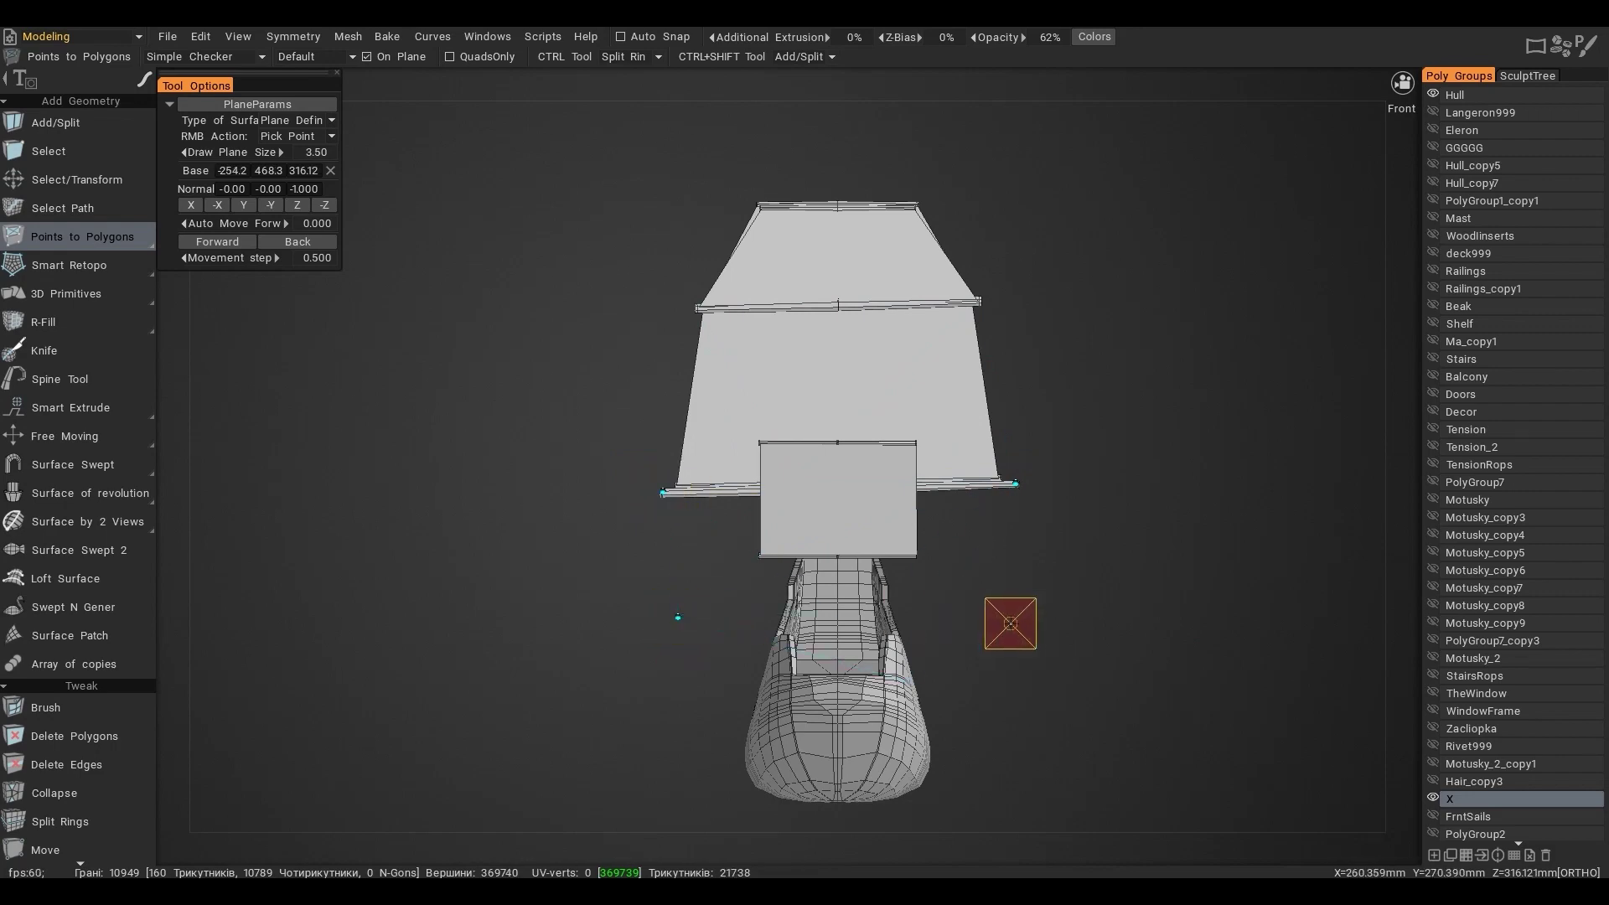
pyautogui.rightClick(849, 563)
pyautogui.keyDown('alt'); pyautogui.moveTo(848, 561); pyautogui.dragTo(357, 599); pyautogui.keyUp('alt')
pyautogui.moveTo(343, 616); pyautogui.dragTo(334, 629, button='right')
pyautogui.keyDown('alt'); pyautogui.moveTo(700, 494); pyautogui.dragTo(668, 470); pyautogui.keyUp('alt')
pyautogui.scroll(5, 717, 445)
# Create a four-corner sail polygon hanging from the ends of the bowsprit mast's lower short yard
pyautogui.click(739, 459)
pyautogui.click(396, 459)
pyautogui.scroll(-3, 532, 562)
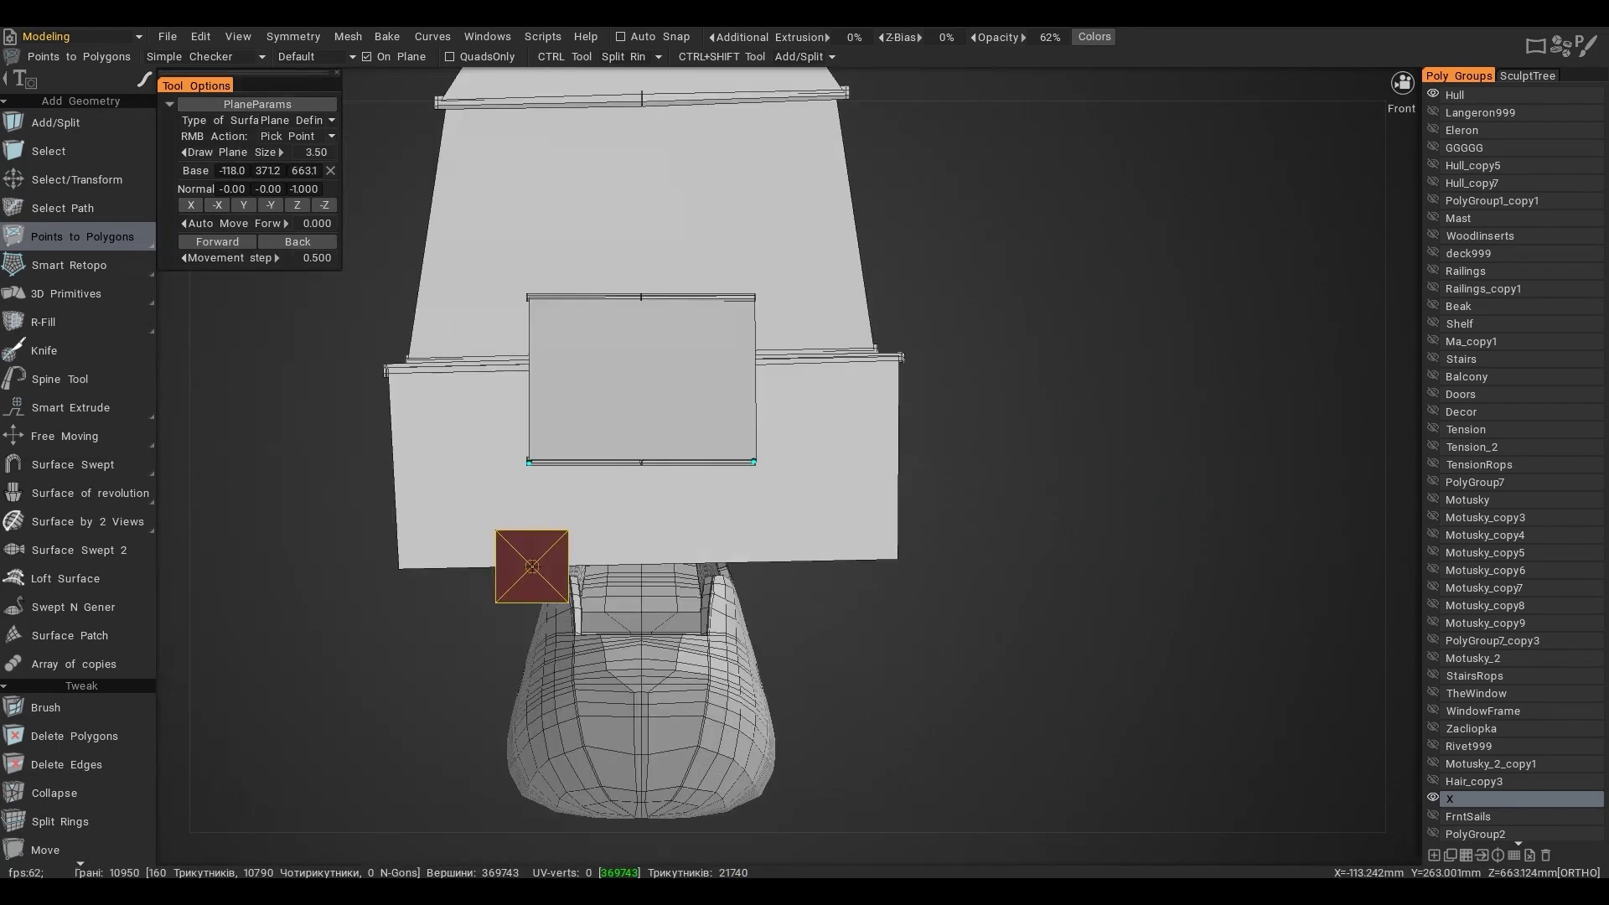
pyautogui.click(534, 567)
pyautogui.click(752, 561)
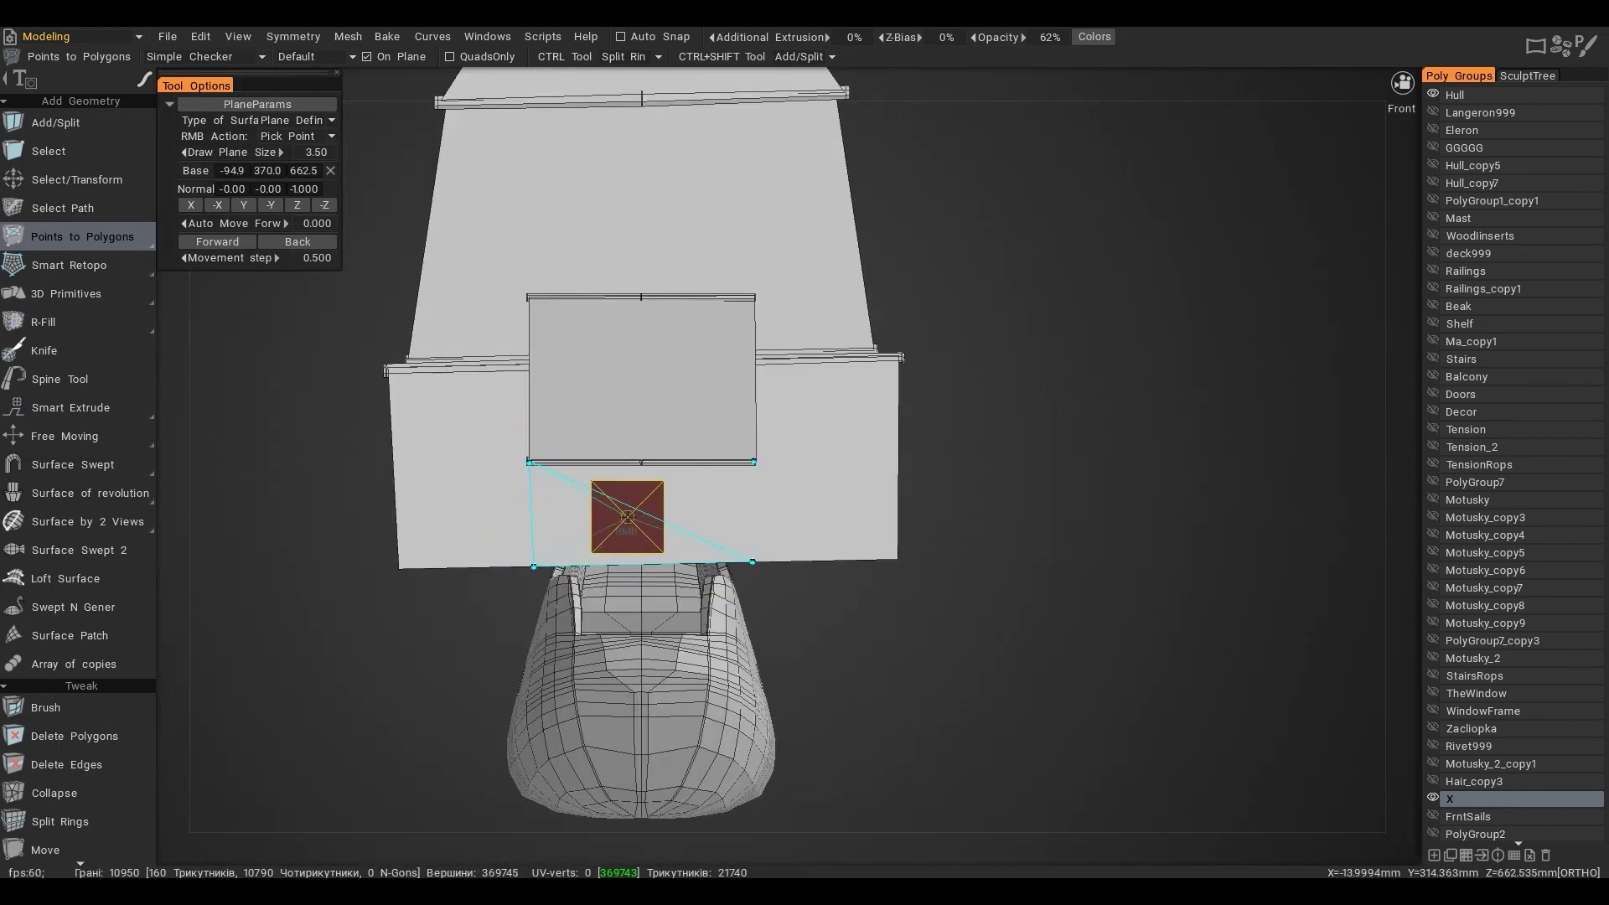
pyautogui.rightClick(638, 508)
# Create a four-corner sail polygon below the main mast's lowest yard in PolyGroup1, hide the hull, and adjust the sail's lower corner
pyautogui.scroll(-4, 634, 512)
pyautogui.keyDown('alt'); pyautogui.moveTo(699, 421); pyautogui.dragTo(712, 352); pyautogui.keyUp('alt')
pyautogui.scroll(3, 712, 352)
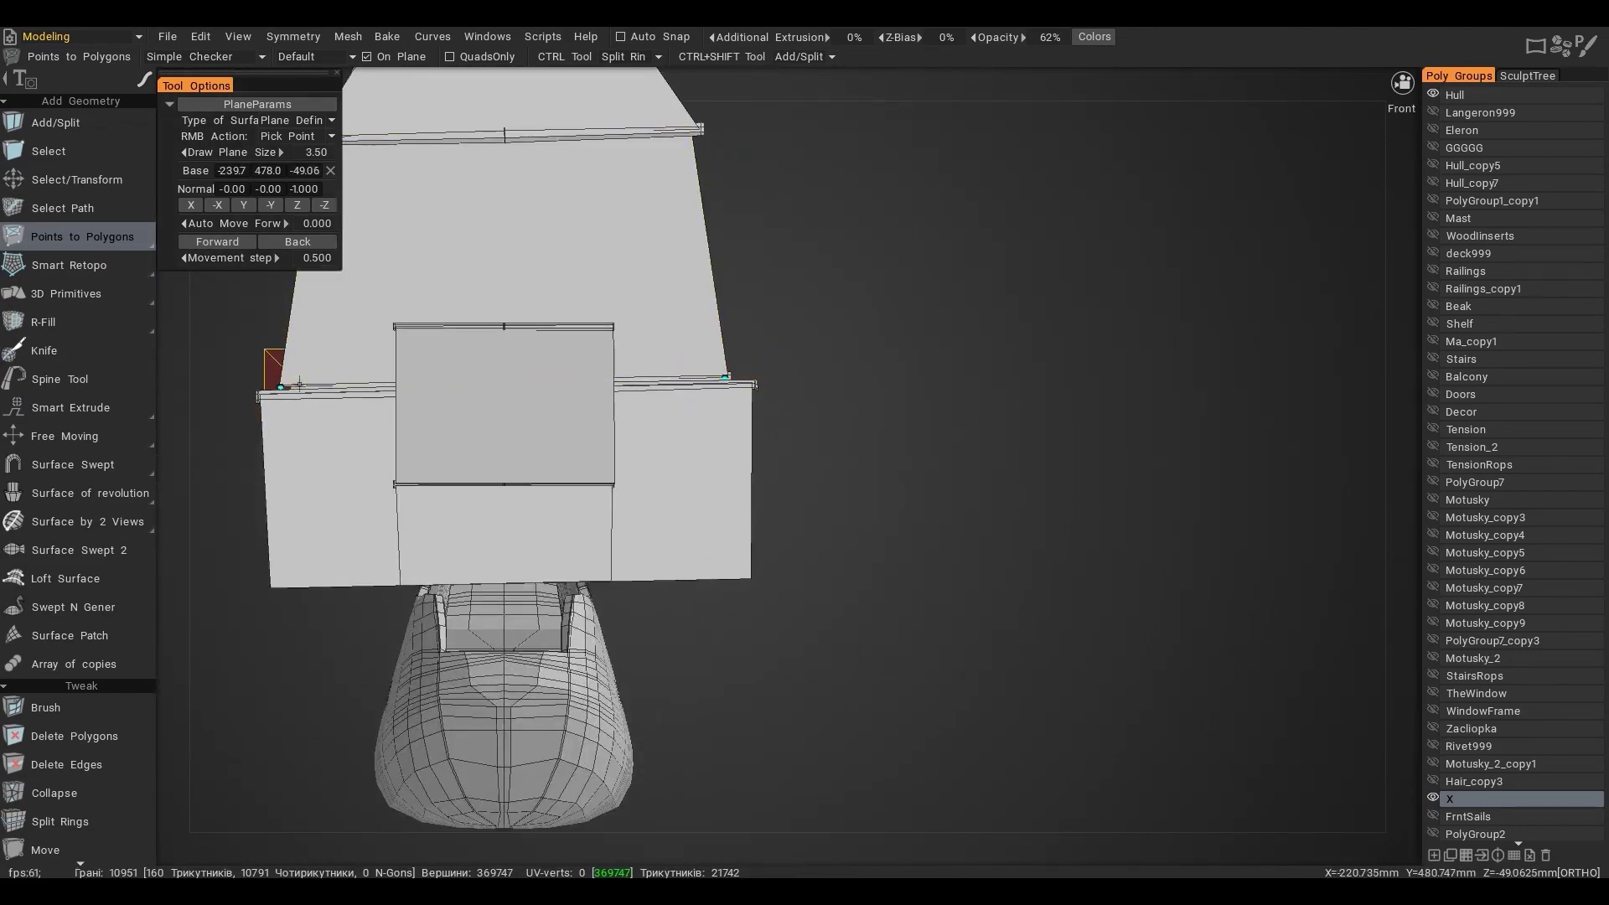
pyautogui.scroll(-5, 1500, 712)
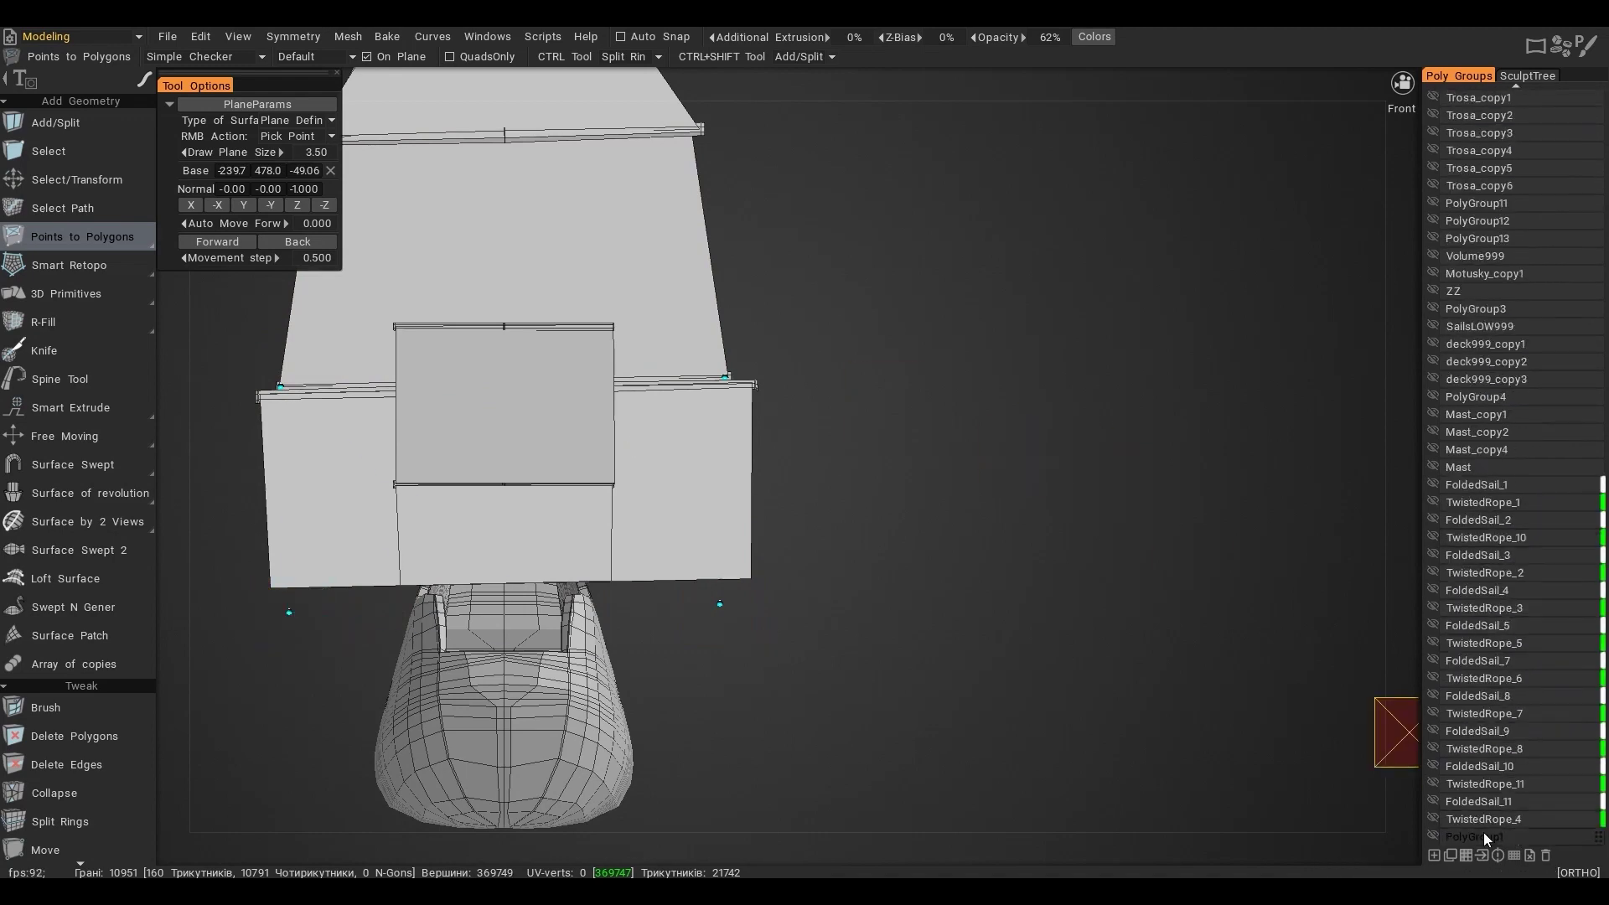
pyautogui.click(1433, 553)
pyautogui.scroll(5, 1466, 419)
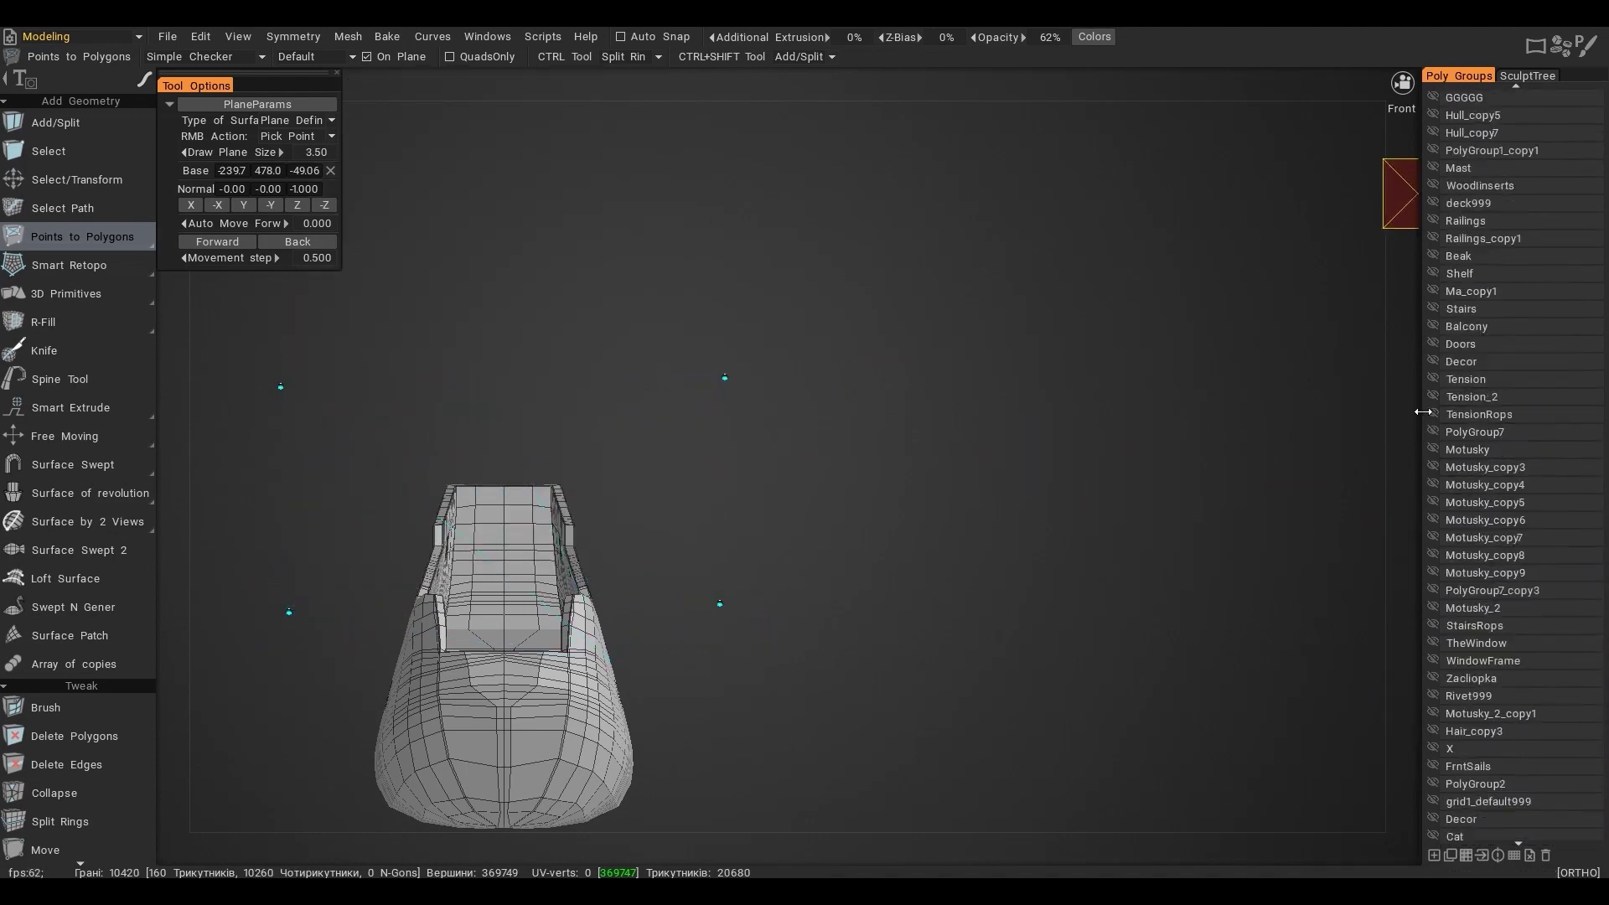
pyautogui.click(1433, 95)
pyautogui.rightClick(511, 501)
pyautogui.moveTo(721, 603); pyautogui.dragTo(726, 601, button='right')
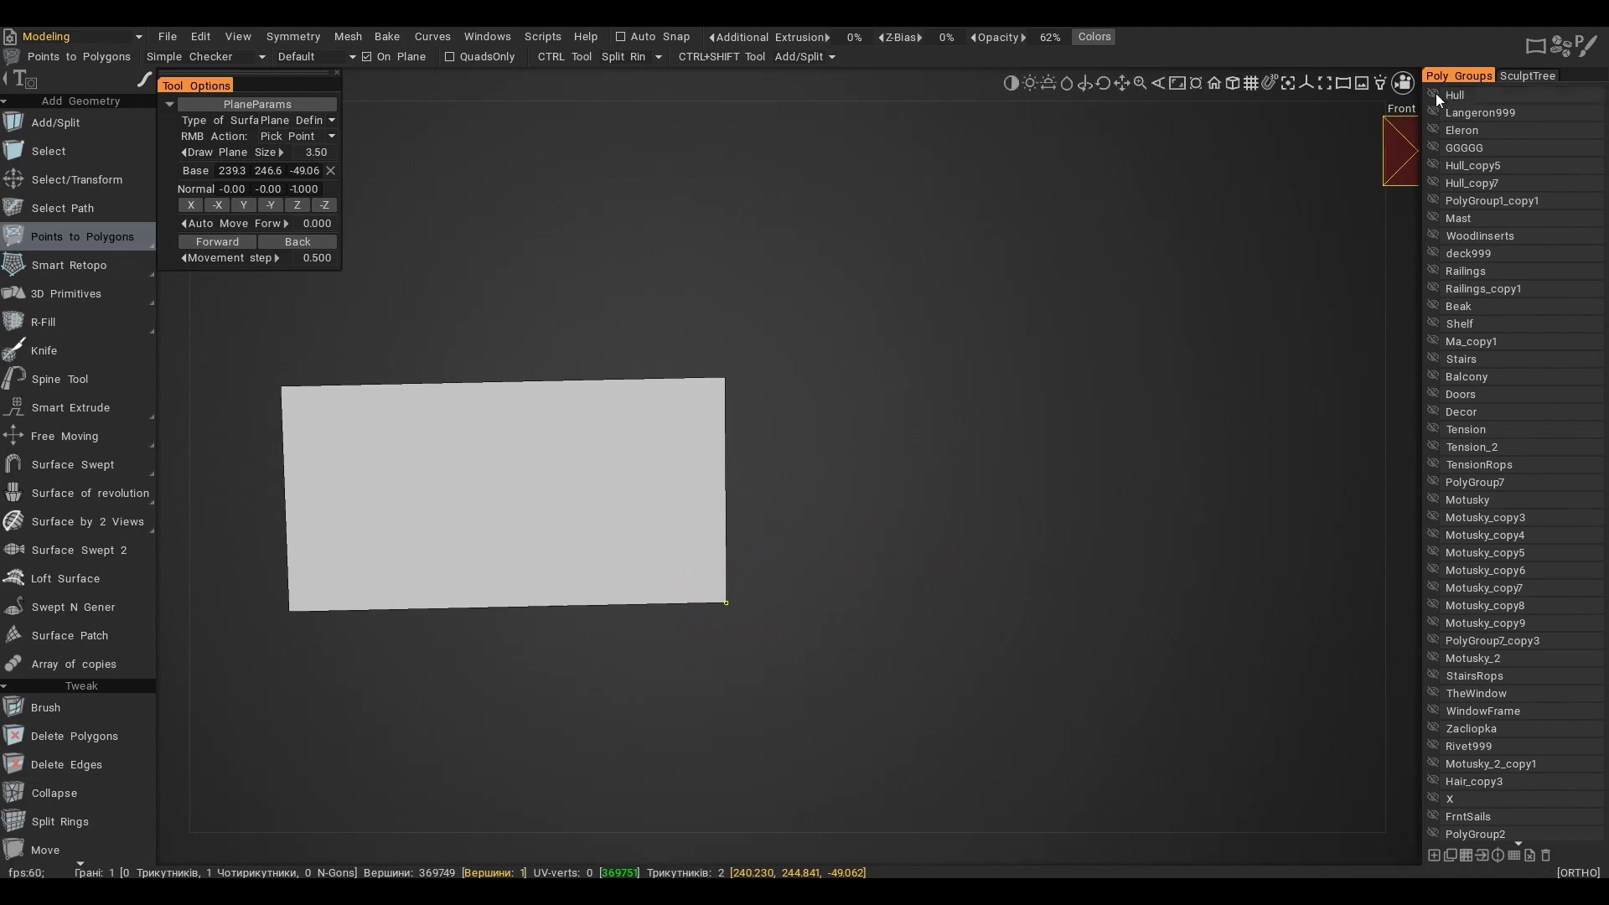
# Turn off drawing on a plane, isolate the X group, and toggle PolyGroup1 beside it to check the new main mast sail
pyautogui.click(367, 57)
pyautogui.keyDown('alt'); pyautogui.click(1435, 797); pyautogui.keyUp('alt')
pyautogui.keyDown('alt'); pyautogui.moveTo(1145, 560); pyautogui.dragTo(901, 421); pyautogui.keyUp('alt')
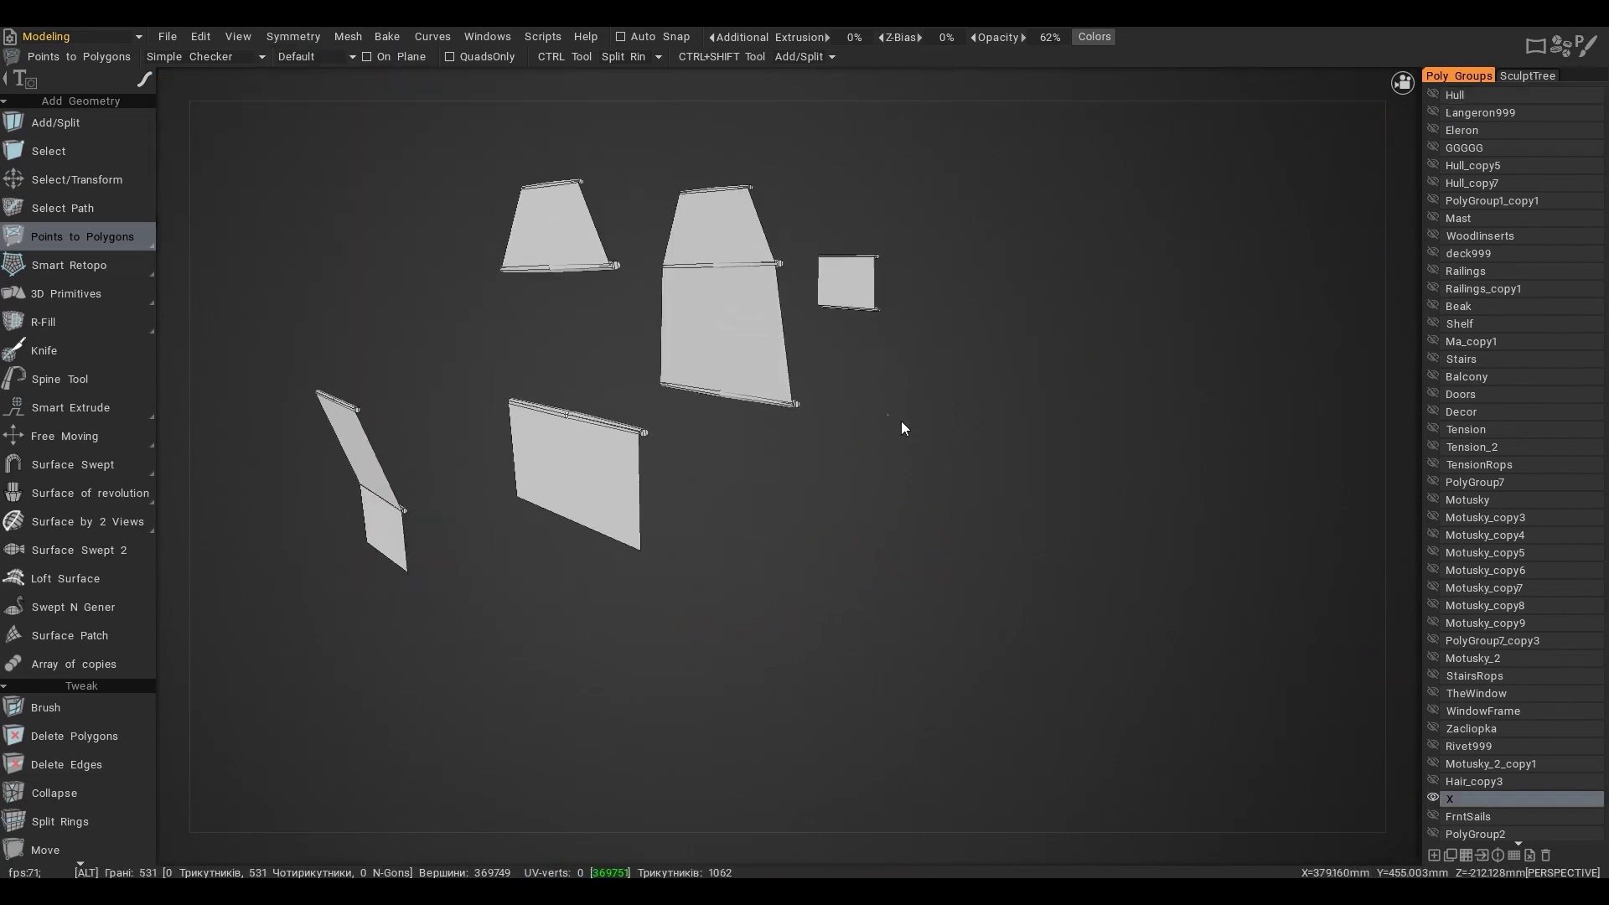
pyautogui.scroll(-10, 1468, 754)
pyautogui.click(1432, 837)
pyautogui.scroll(10, 1475, 653)
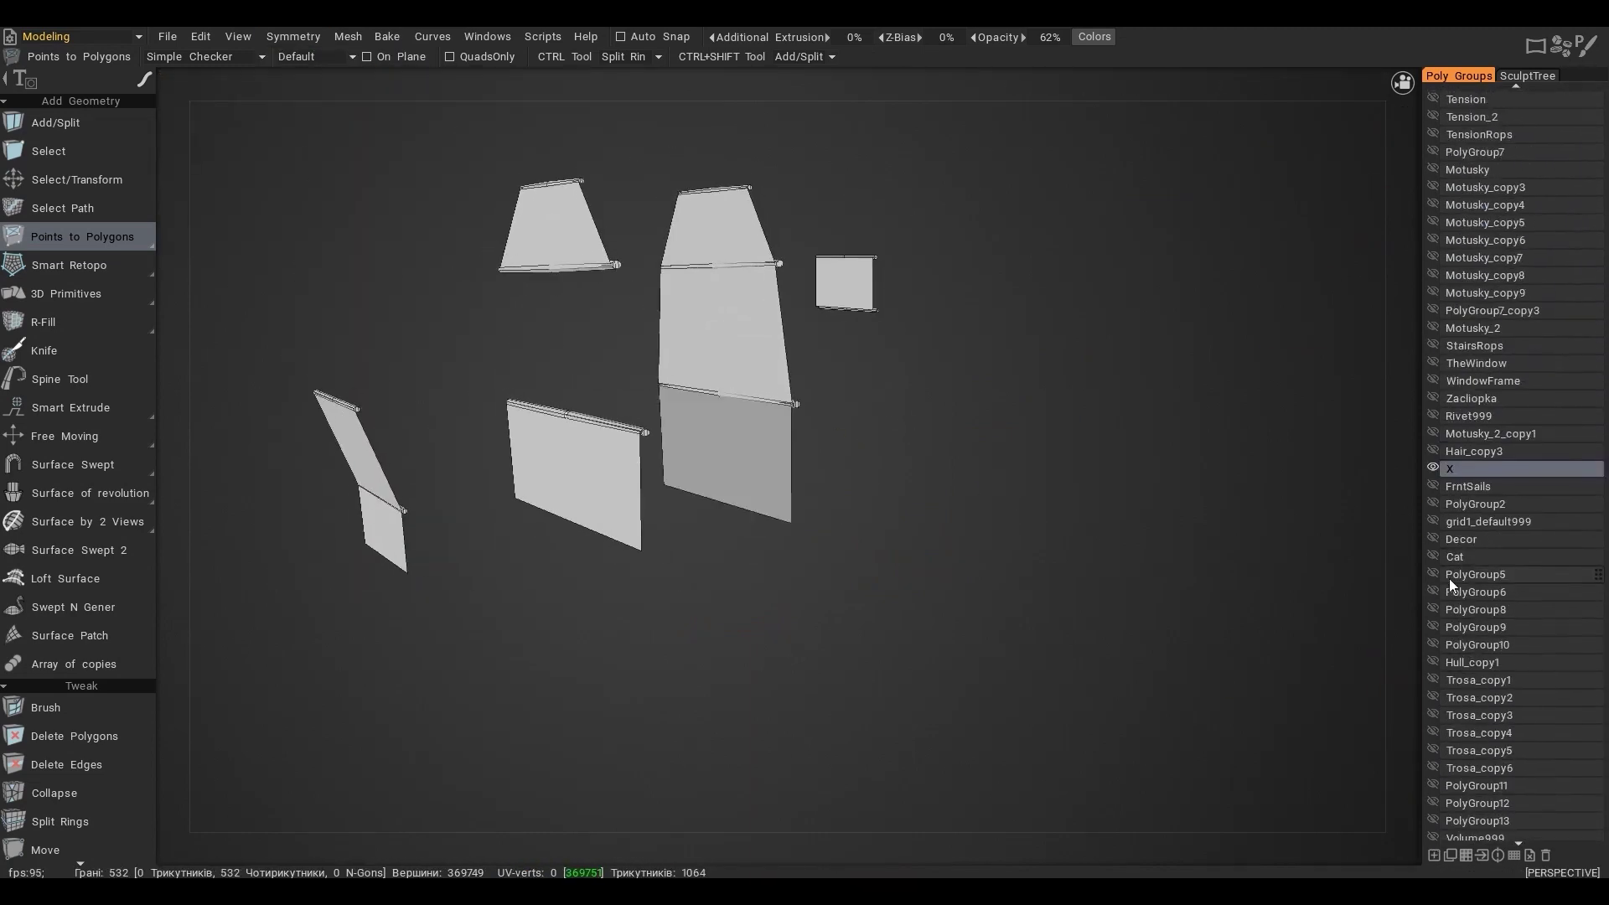
pyautogui.click(1434, 603)
pyautogui.scroll(-8, 1468, 663)
pyautogui.scroll(9, 1471, 672)
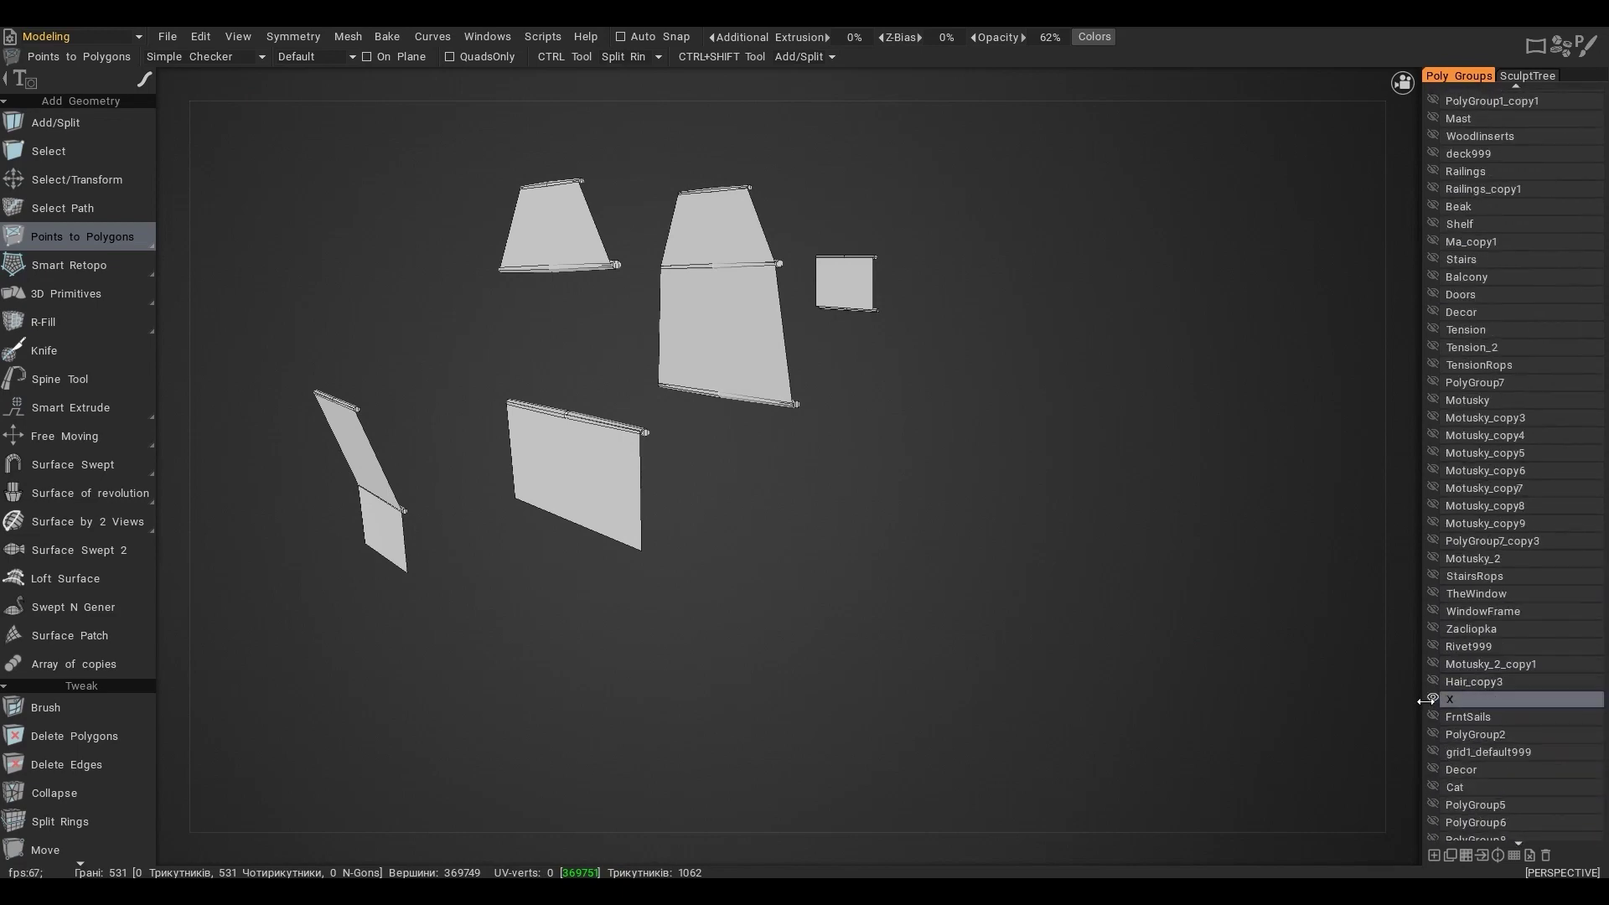
# Show all the ship's poly groups again together with PolyGroup1, leaving the folded sails and twisted ropes hidden
pyautogui.scroll(1, 1457, 174)
pyautogui.keyDown('alt'); pyautogui.click(1433, 797); pyautogui.keyUp('alt')
pyautogui.scroll(-10, 1466, 755)
pyautogui.click(1227, 491)
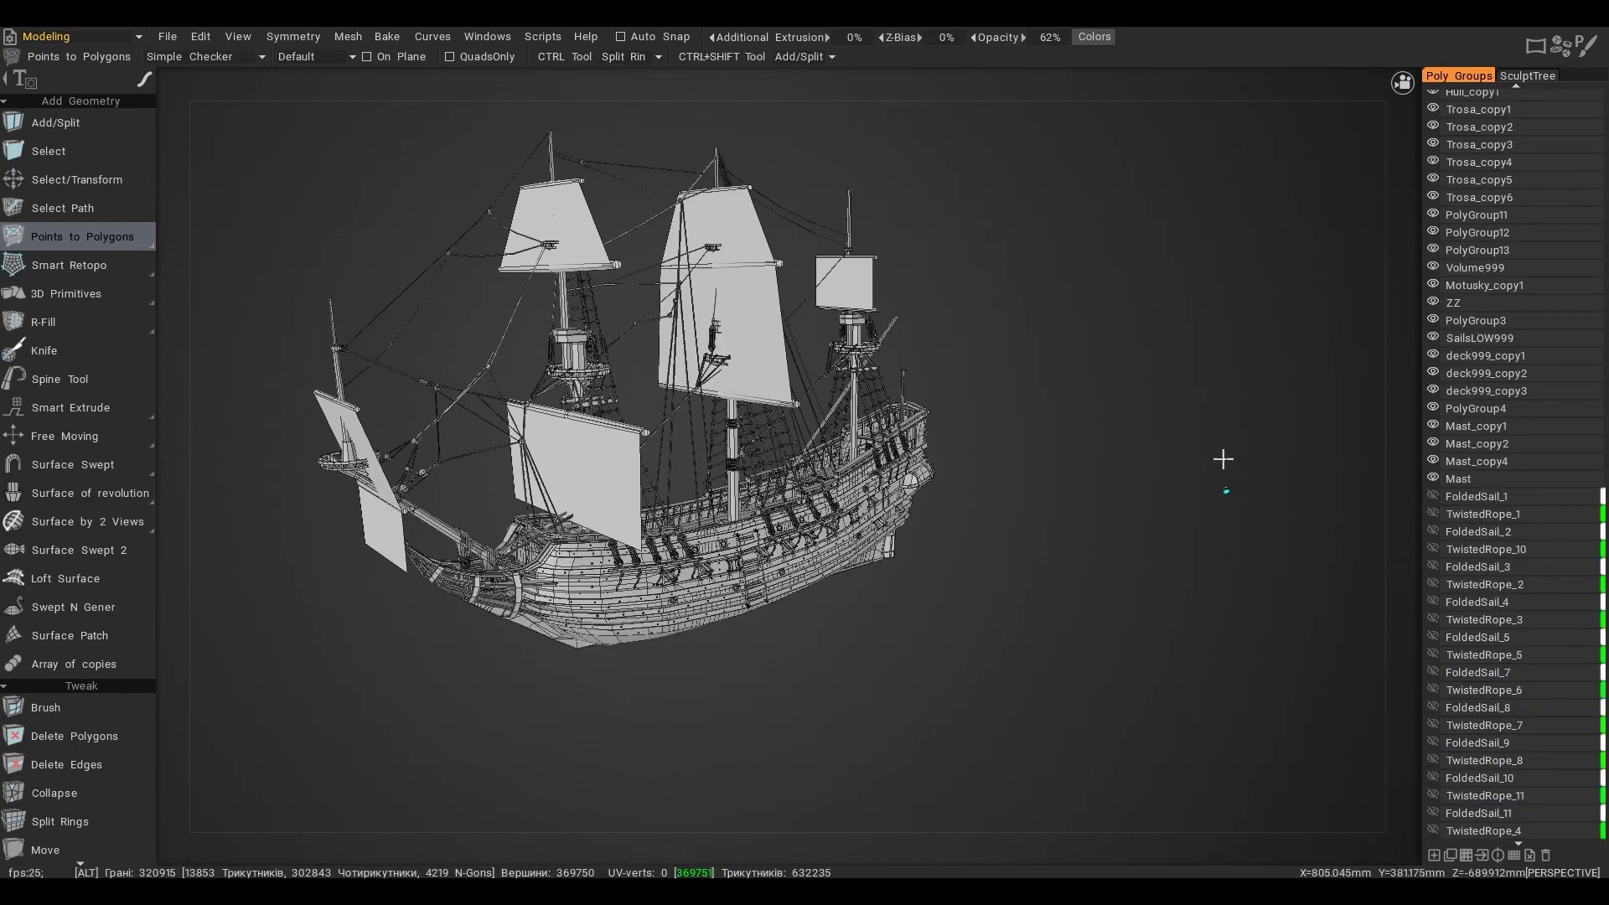
pyautogui.keyDown('alt'); pyautogui.moveTo(1221, 460); pyautogui.dragTo(1106, 410); pyautogui.keyUp('alt')
pyautogui.scroll(-1, 1466, 755)
pyautogui.click(1433, 836)
# Clear the stray point and create a four-corner sail polygon on a plane between the foremast's two large yards in the Mast group
pyautogui.press('space')
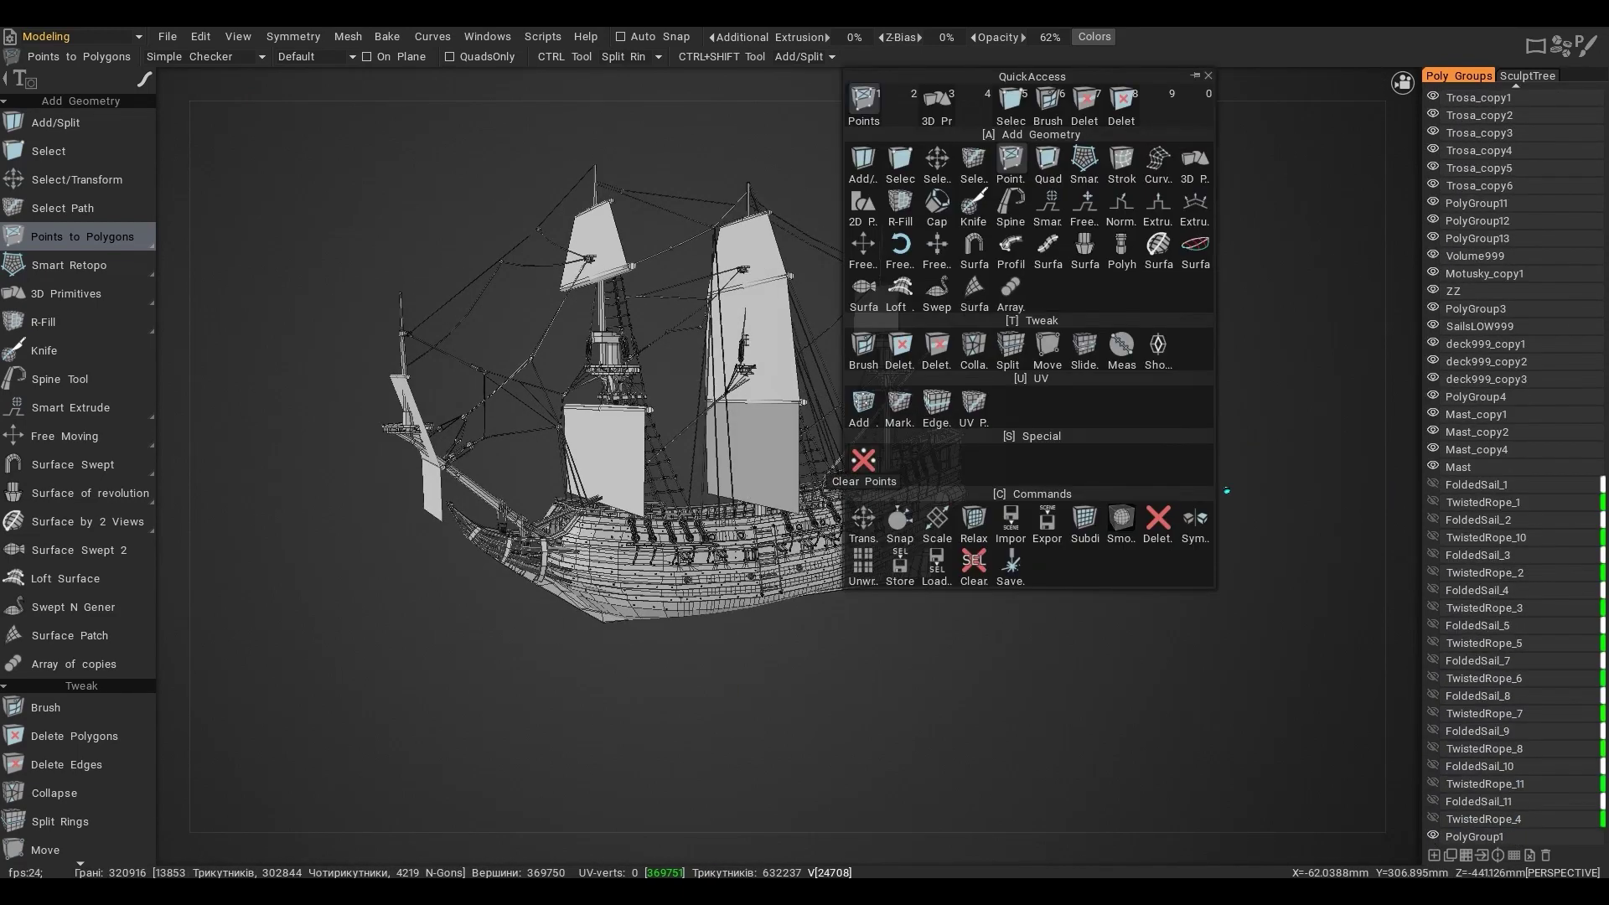
pyautogui.moveTo(1249, 710)
pyautogui.keyDown('alt'); pyautogui.mouseDown()
pyautogui.moveTo(1098, 347)
pyautogui.moveTo(625, 465)
pyautogui.mouseUp(); pyautogui.keyUp('alt')
pyautogui.keyDown('alt'); pyautogui.moveTo(625, 466); pyautogui.dragTo(404, 578, button='middle'); pyautogui.keyUp('alt')
pyautogui.scroll(4, 404, 578)
pyautogui.click(377, 57)
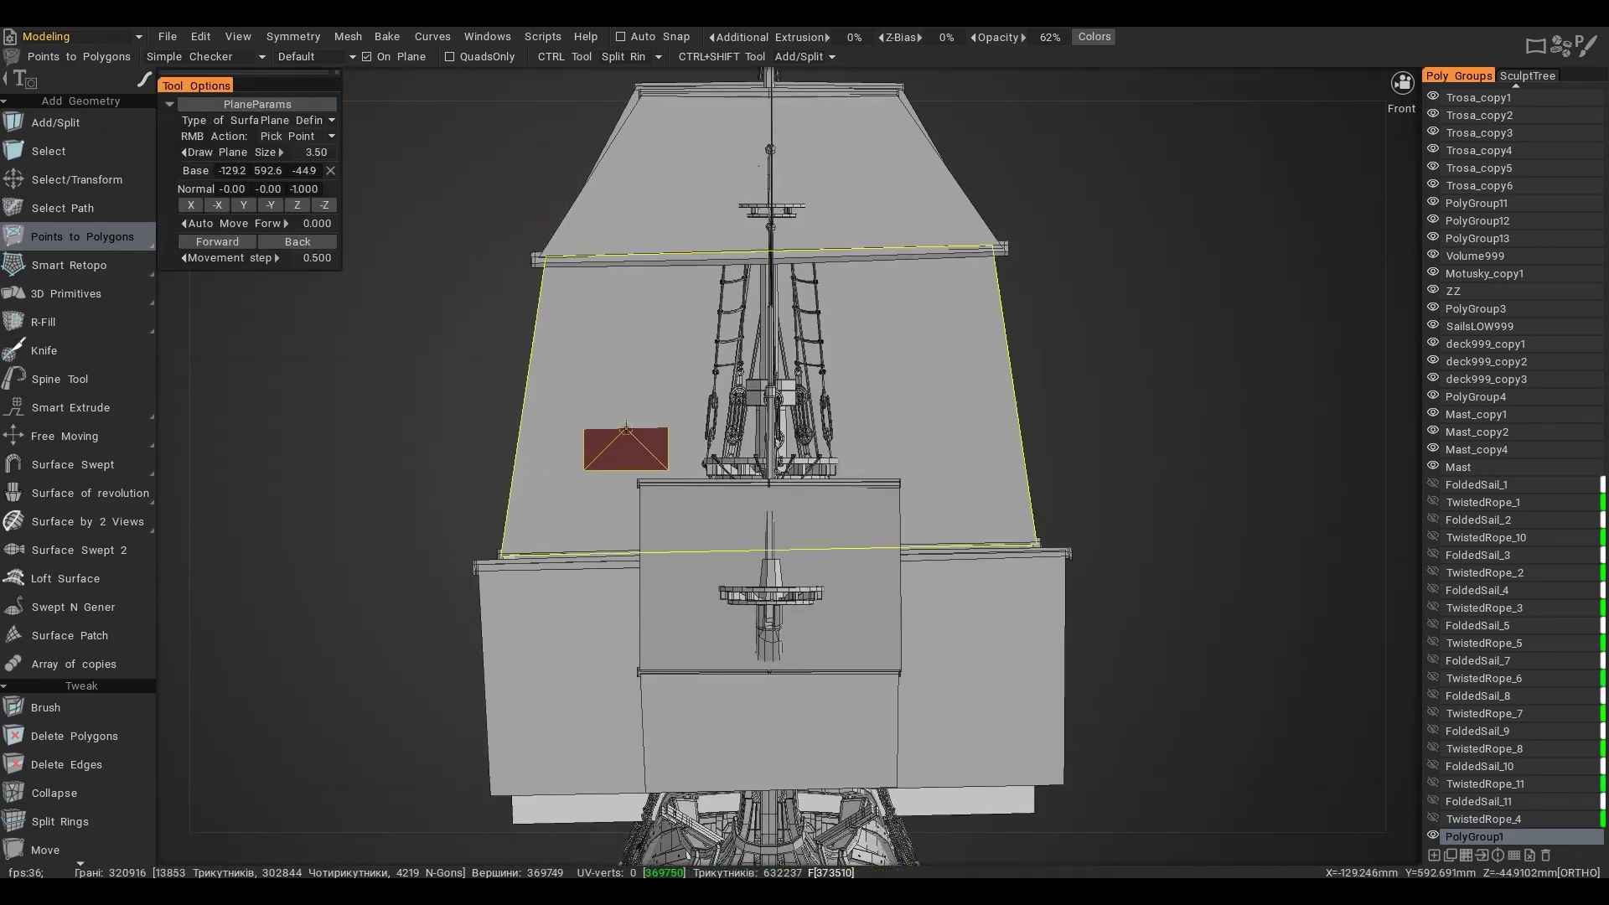
pyautogui.click(536, 261)
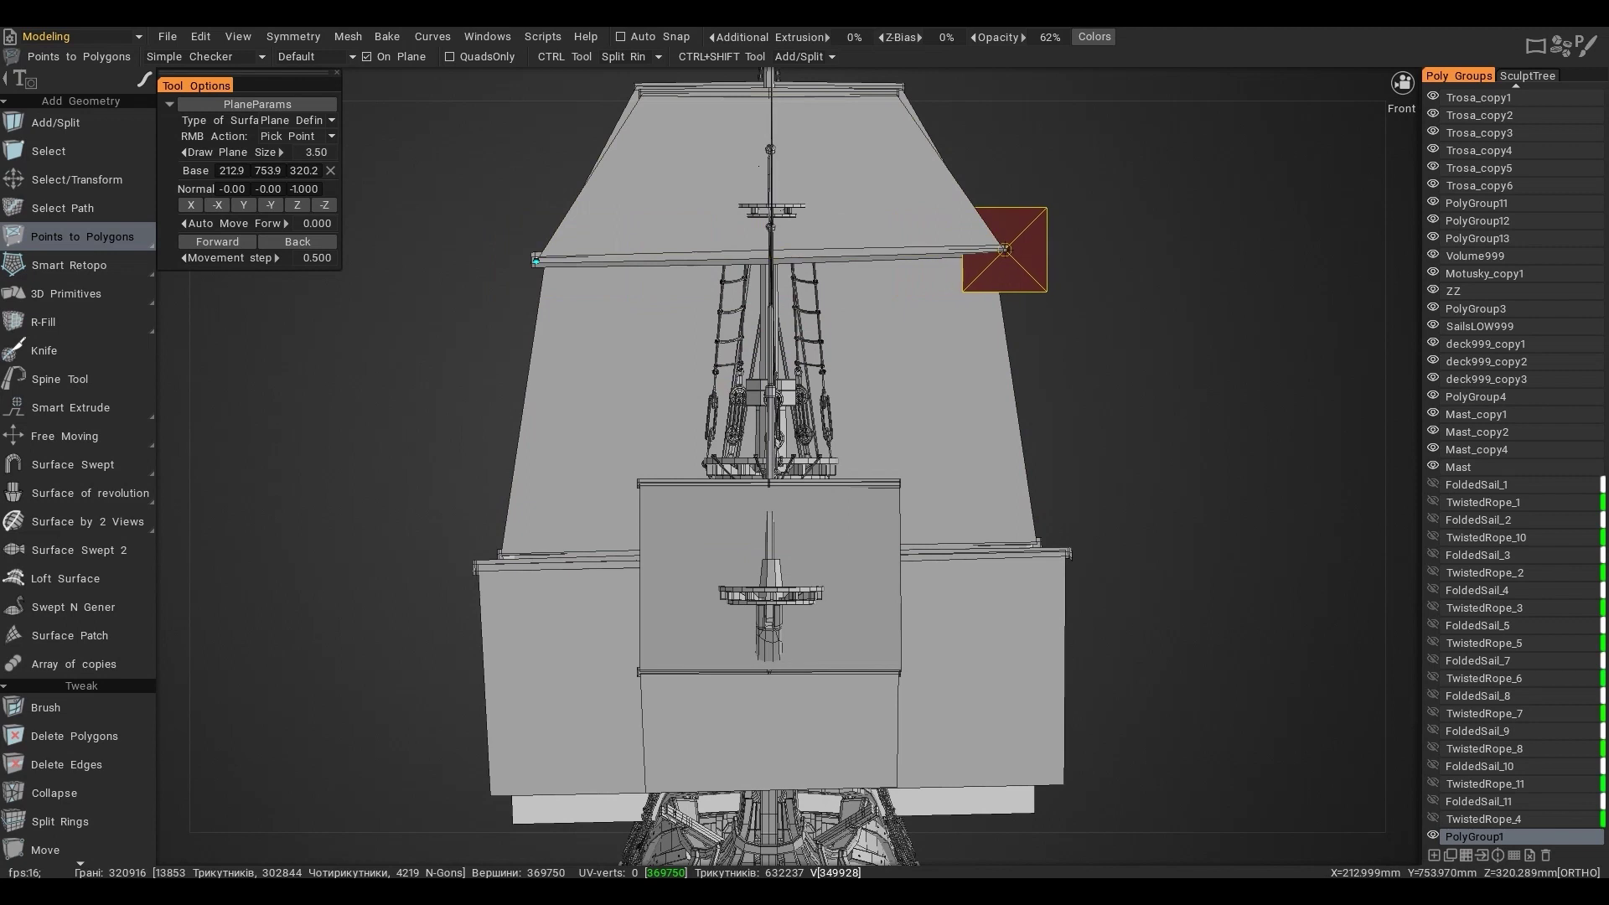
pyautogui.click(1003, 250)
pyautogui.click(518, 548)
pyautogui.click(1026, 540)
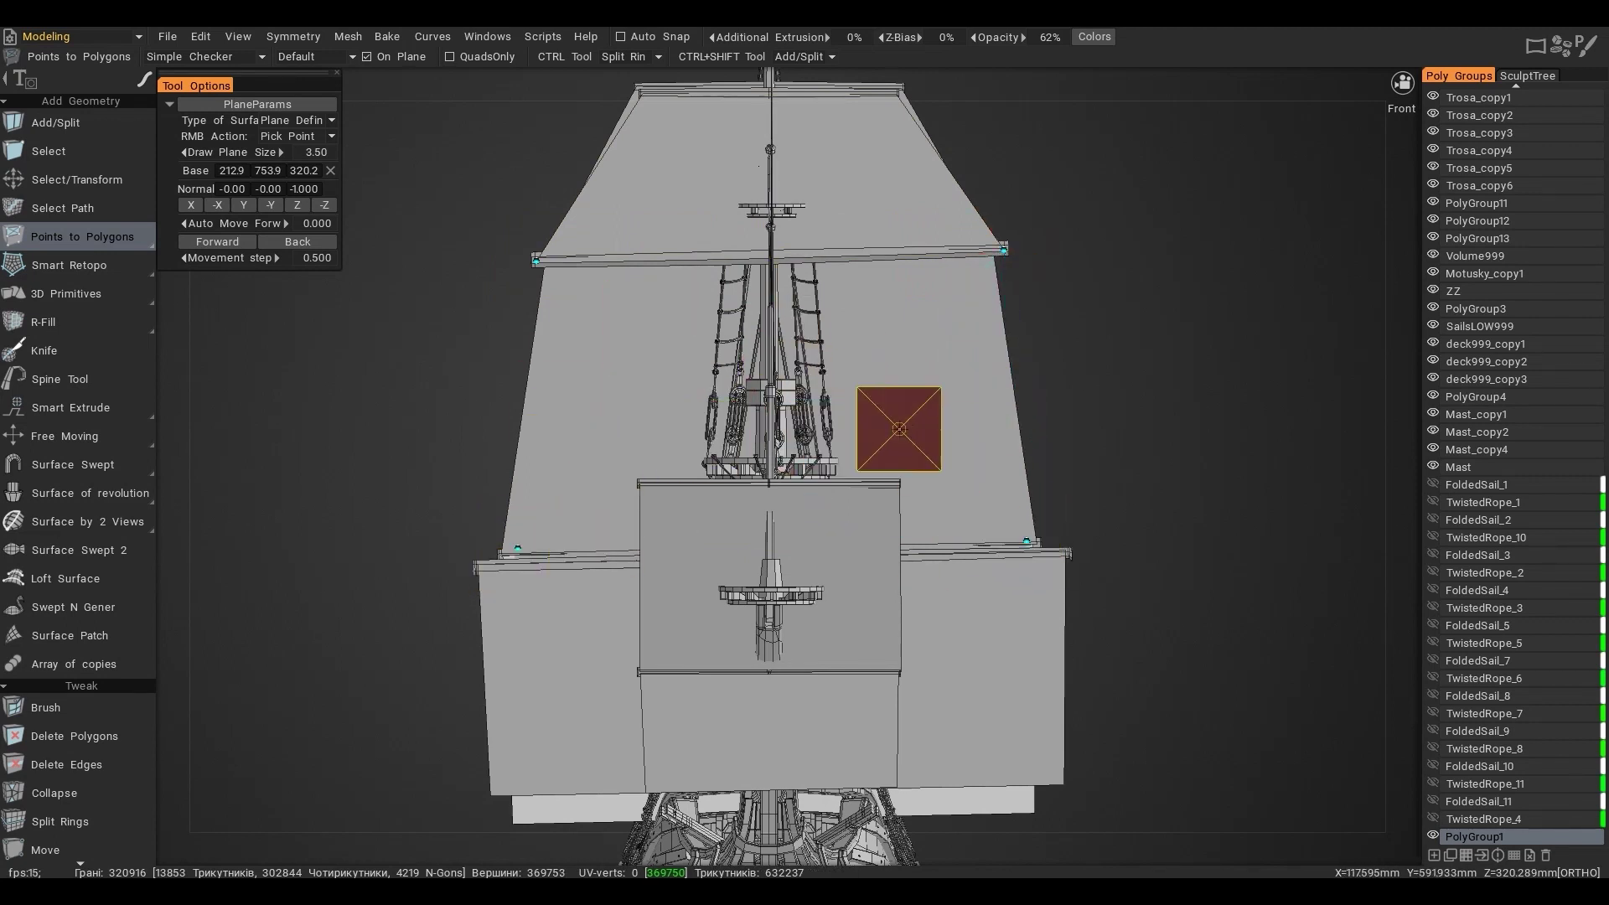
pyautogui.keyDown('alt'); pyautogui.click(1433, 468); pyautogui.keyUp('alt')
pyautogui.click(964, 418)
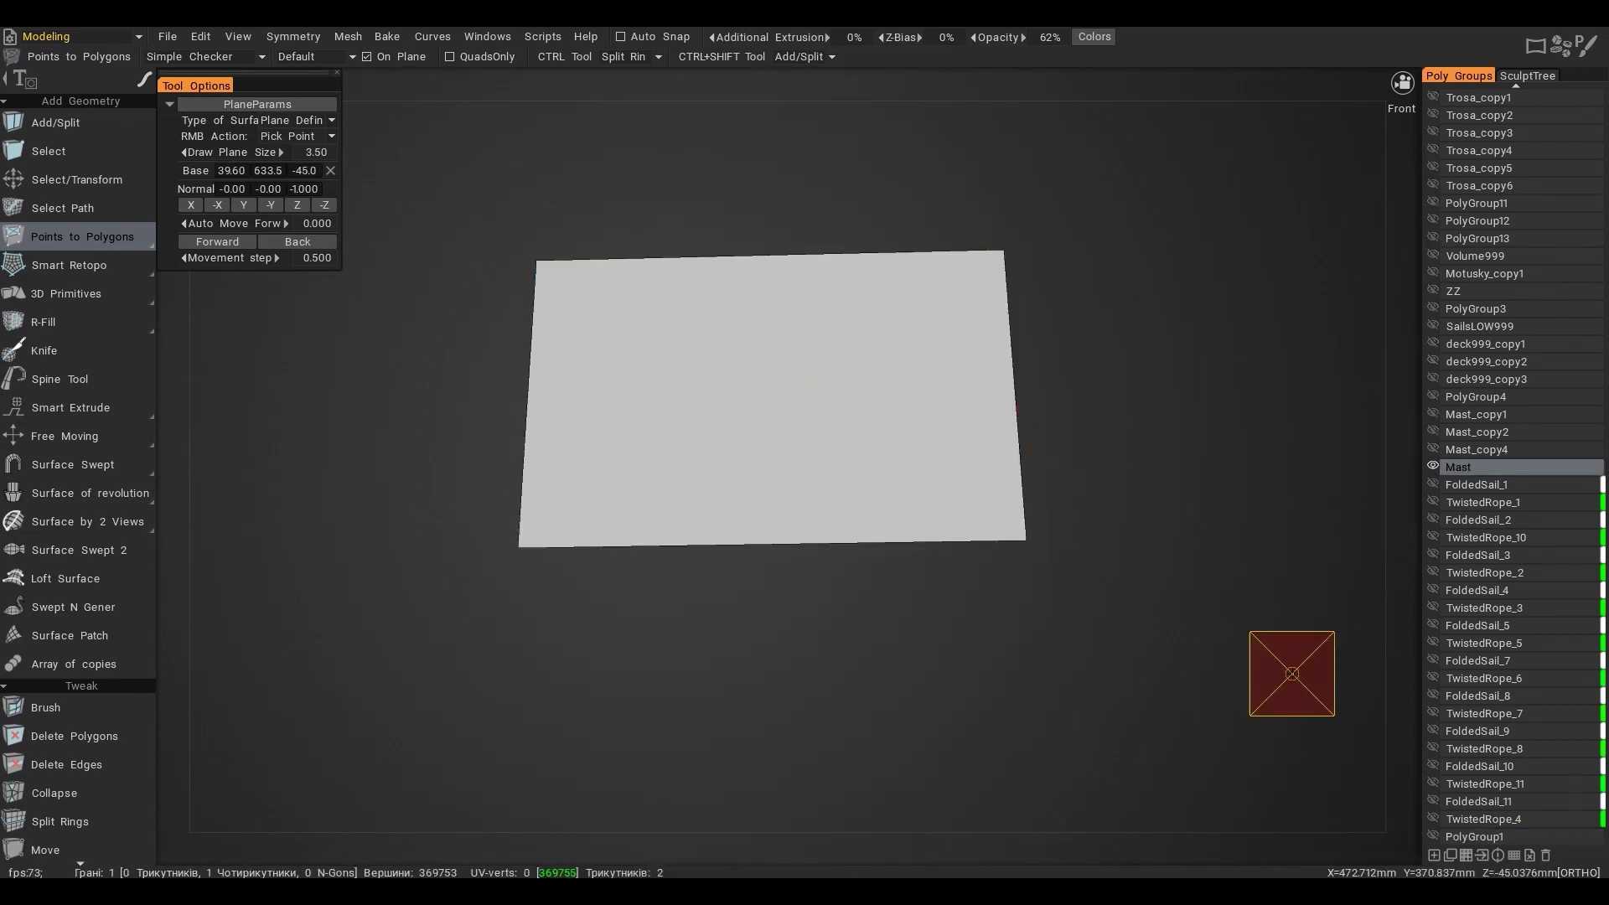
# Move the new foremast sail polygon from the Mast group into PolyGroup1 and show the whole ship
pyautogui.press('space')
pyautogui.click(847, 134)
pyautogui.click(768, 330)
pyautogui.click(1461, 838)
pyautogui.keyDown('alt'); pyautogui.moveTo(1076, 459); pyautogui.dragTo(1056, 327); pyautogui.keyUp('alt')
pyautogui.scroll(-3, 1012, 324)
pyautogui.keyDown('alt'); pyautogui.click(1432, 444); pyautogui.keyUp('alt')
# Create a four-corner sail polygon along the mizzen mast's slanted yard in the side view, turning off drawing on a plane
pyautogui.moveTo(1215, 361)
pyautogui.keyDown('alt'); pyautogui.mouseDown()
pyautogui.moveTo(770, 360)
pyautogui.moveTo(1106, 355)
pyautogui.moveTo(888, 340)
pyautogui.moveTo(1164, 300)
pyautogui.moveTo(1044, 319)
pyautogui.moveTo(1105, 348)
pyautogui.mouseUp(); pyautogui.keyUp('alt')
pyautogui.scroll(3, 1044, 318)
pyautogui.scroll(3, 1104, 348)
pyautogui.press('space')
pyautogui.click(905, 159)
pyautogui.rightClick(1022, 223)
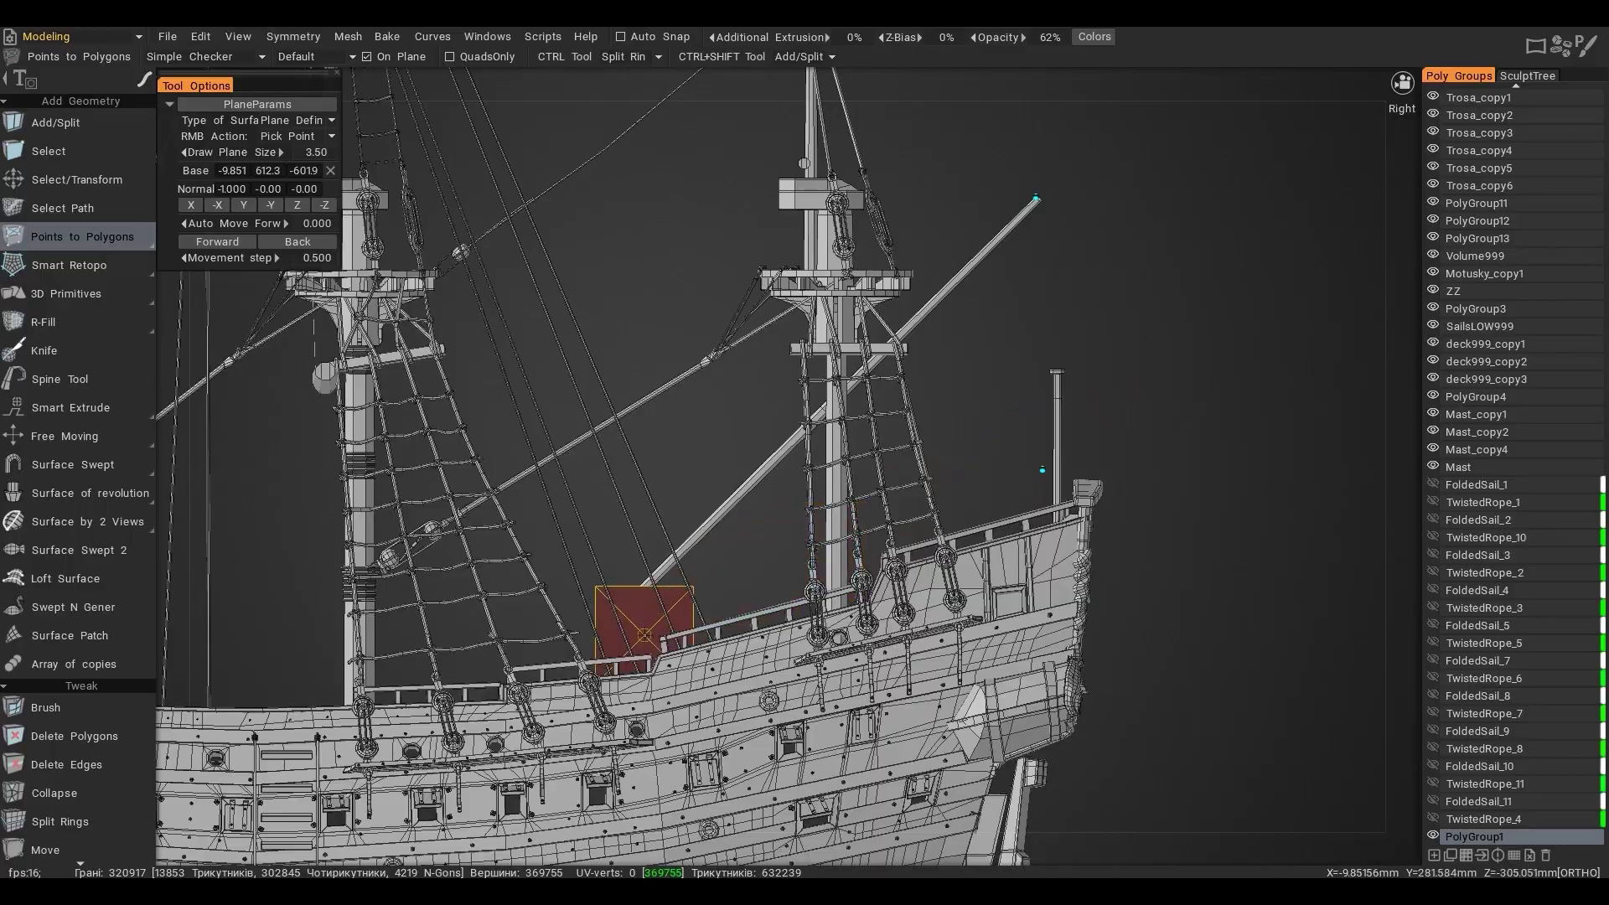
pyautogui.click(612, 614)
pyautogui.click(366, 57)
pyautogui.rightClick(718, 578)
# Adjust the mizzen sail's front corner near the lower end of its slanted yard and inspect the whole ship
pyautogui.keyDown('alt'); pyautogui.moveTo(718, 578); pyautogui.dragTo(893, 406, button='middle'); pyautogui.keyUp('alt')
pyautogui.scroll(5, 892, 405)
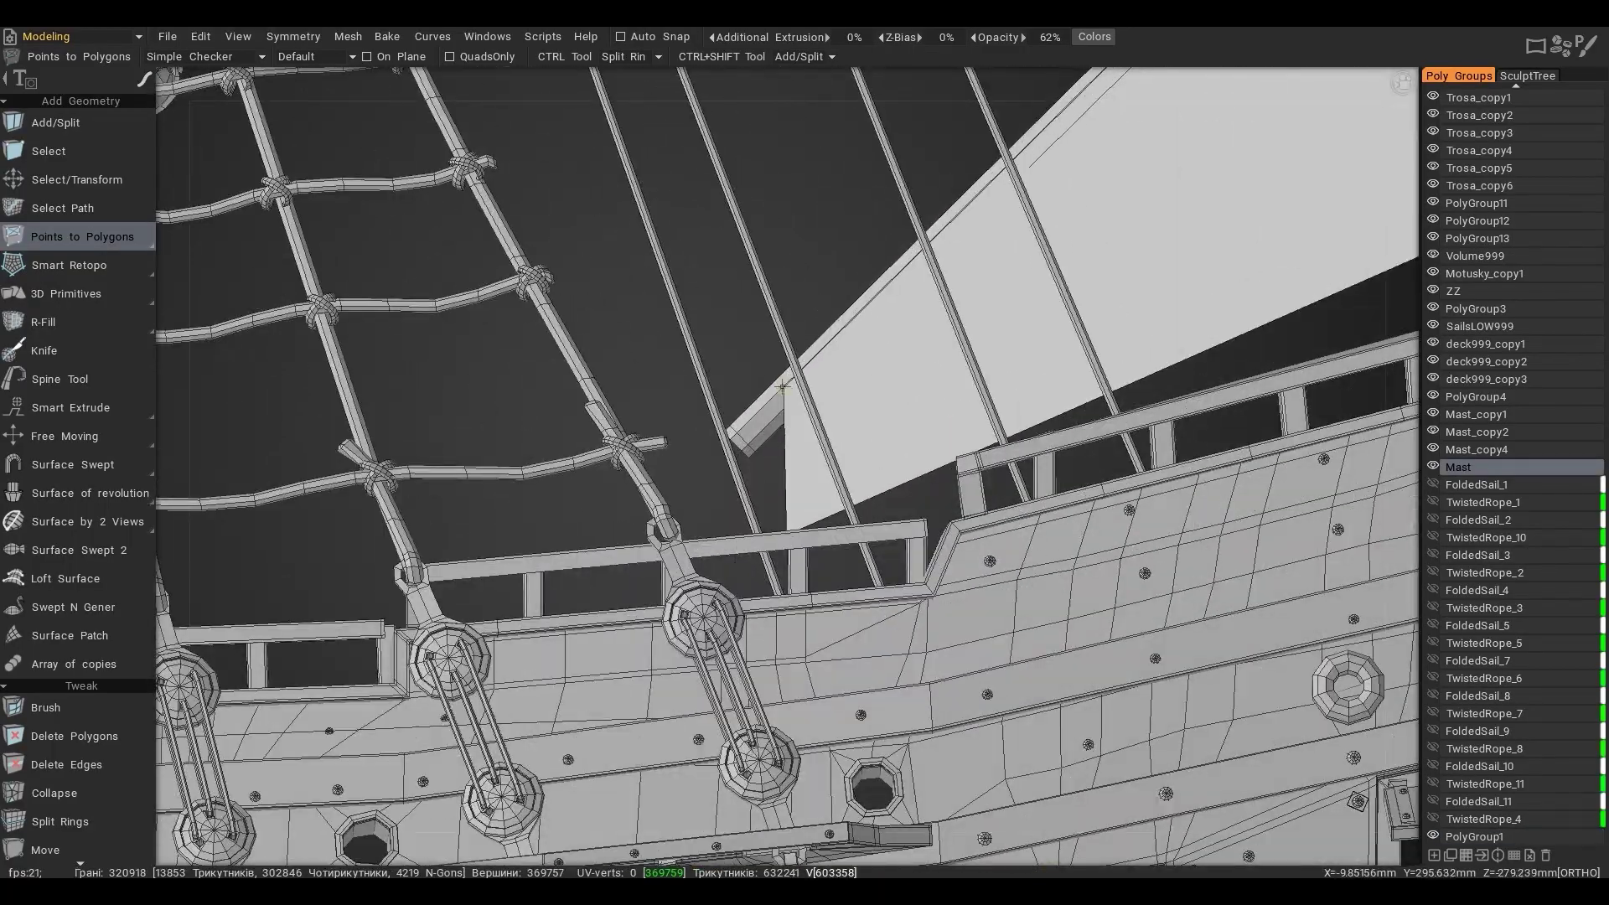
pyautogui.keyDown('ctrl'); pyautogui.moveTo(785, 437); pyautogui.dragTo(745, 478, button='right'); pyautogui.keyUp('ctrl')
pyautogui.scroll(-6, 745, 478)
pyautogui.keyDown('alt'); pyautogui.moveTo(912, 323); pyautogui.dragTo(742, 252); pyautogui.keyUp('alt')
pyautogui.scroll(-2, 727, 293)
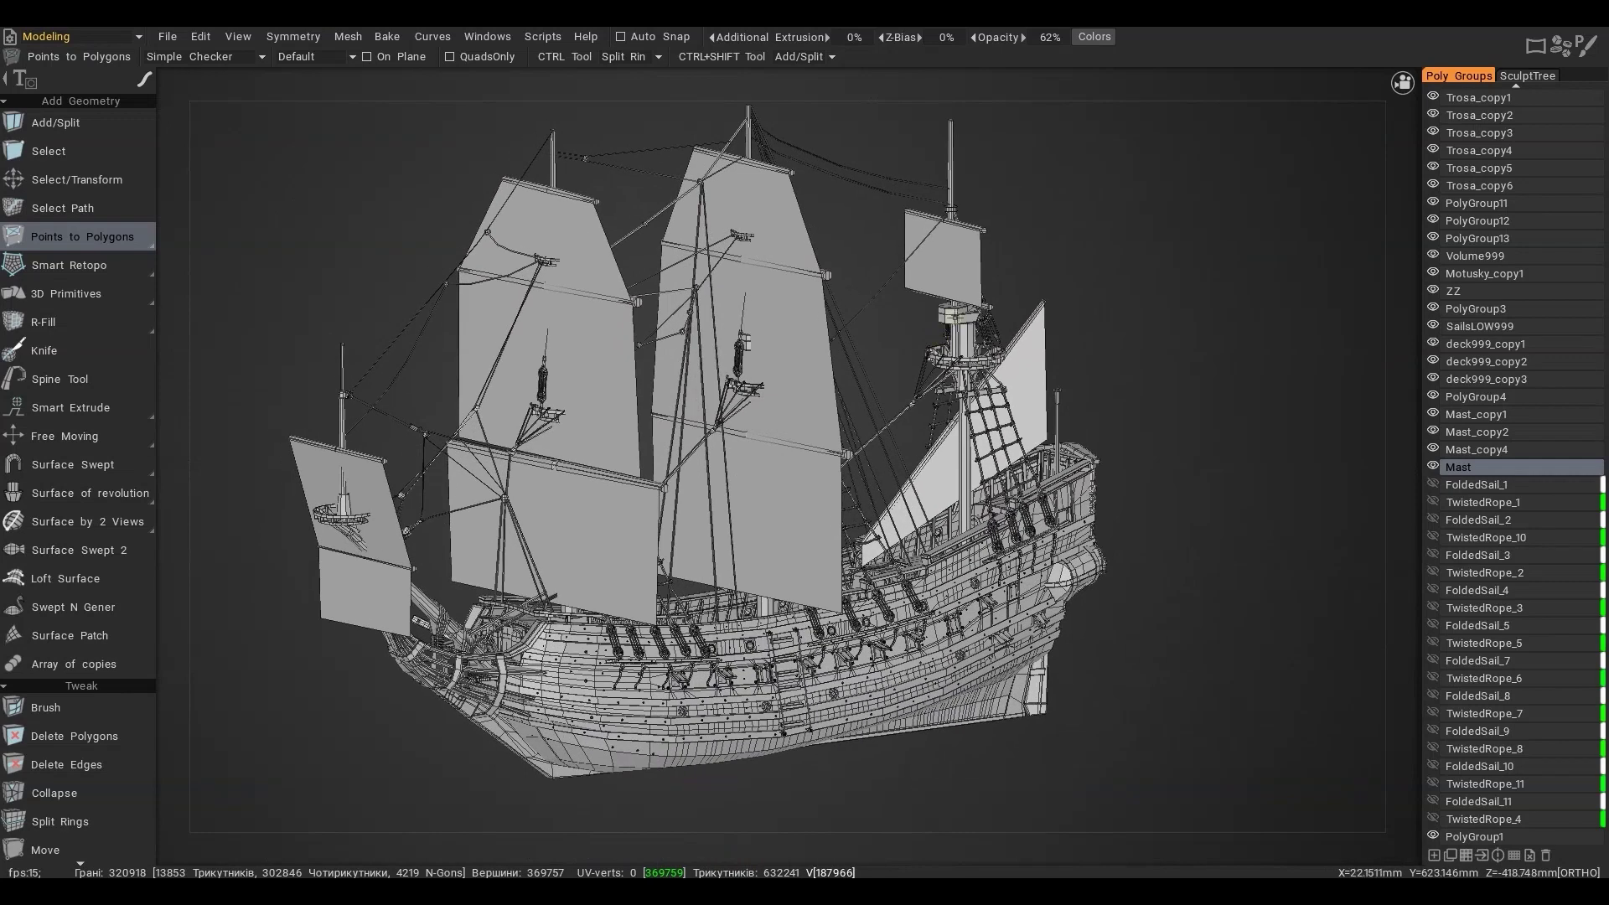
# Activate the Select tool and add nine empty poly groups at the end of the group list
pyautogui.click(49, 150)
pyautogui.click(1430, 852)
pyautogui.click(1430, 852)
pyautogui.click(1431, 853)
pyautogui.click(1430, 852)
pyautogui.click(1430, 852)
pyautogui.scroll(-2, 1474, 766)
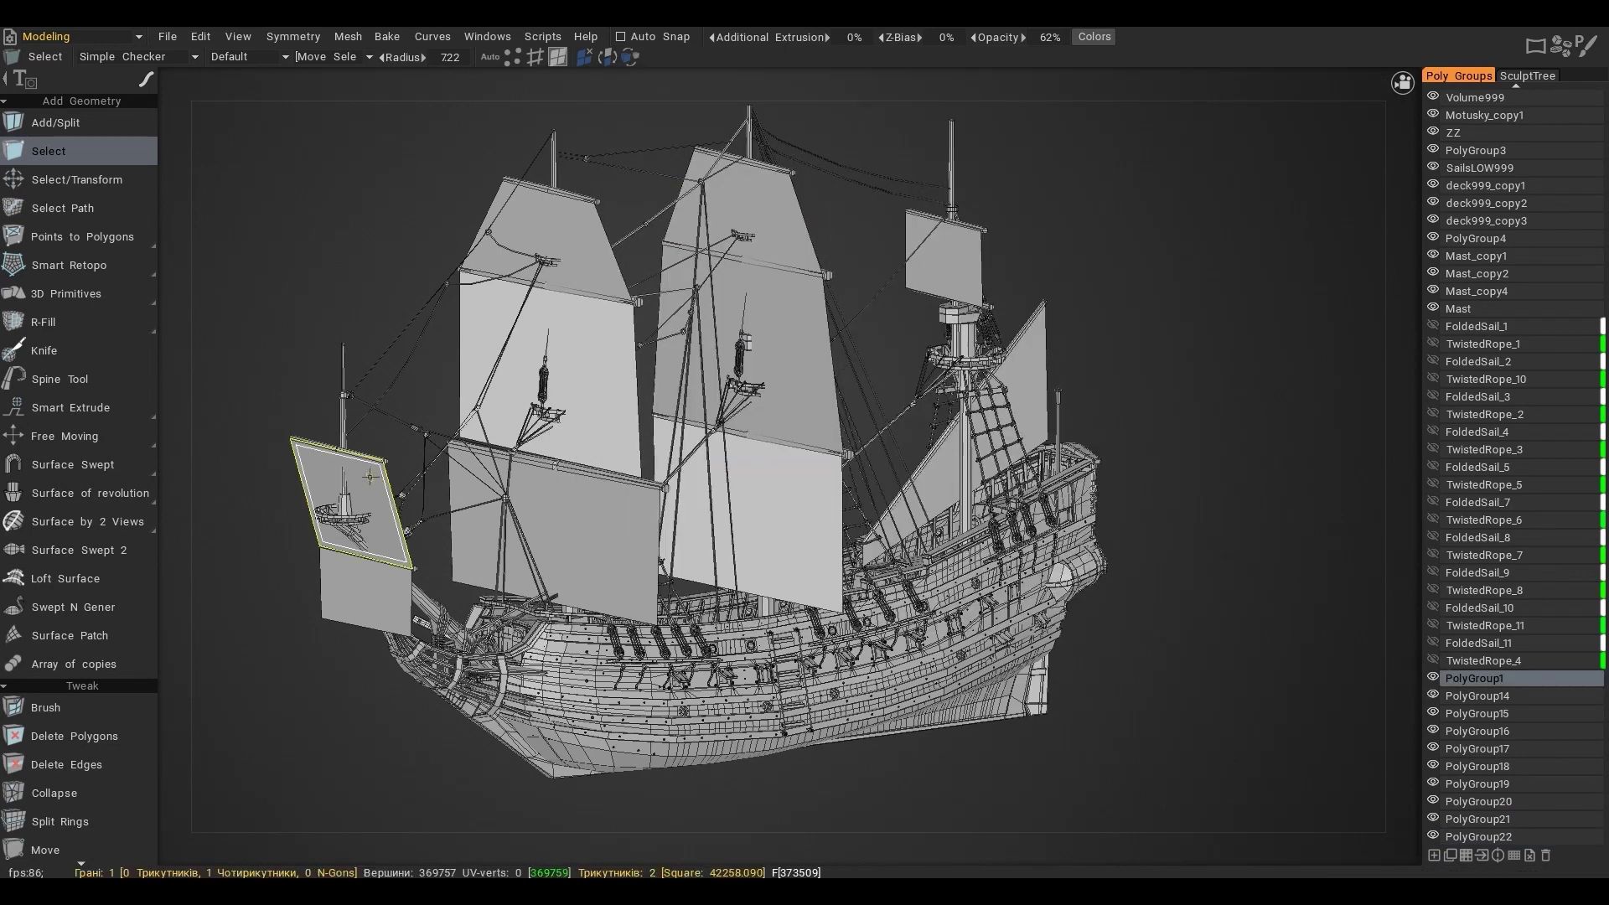
# Move the bowsprit's upper sail polygon into PolyGroup1 and its lower sail polygon into PolyGroup14
pyautogui.click(351, 501)
pyautogui.click(1489, 682)
pyautogui.click(1513, 855)
pyautogui.rightClick(362, 589)
pyautogui.click(364, 587)
pyautogui.click(1482, 696)
pyautogui.click(1513, 856)
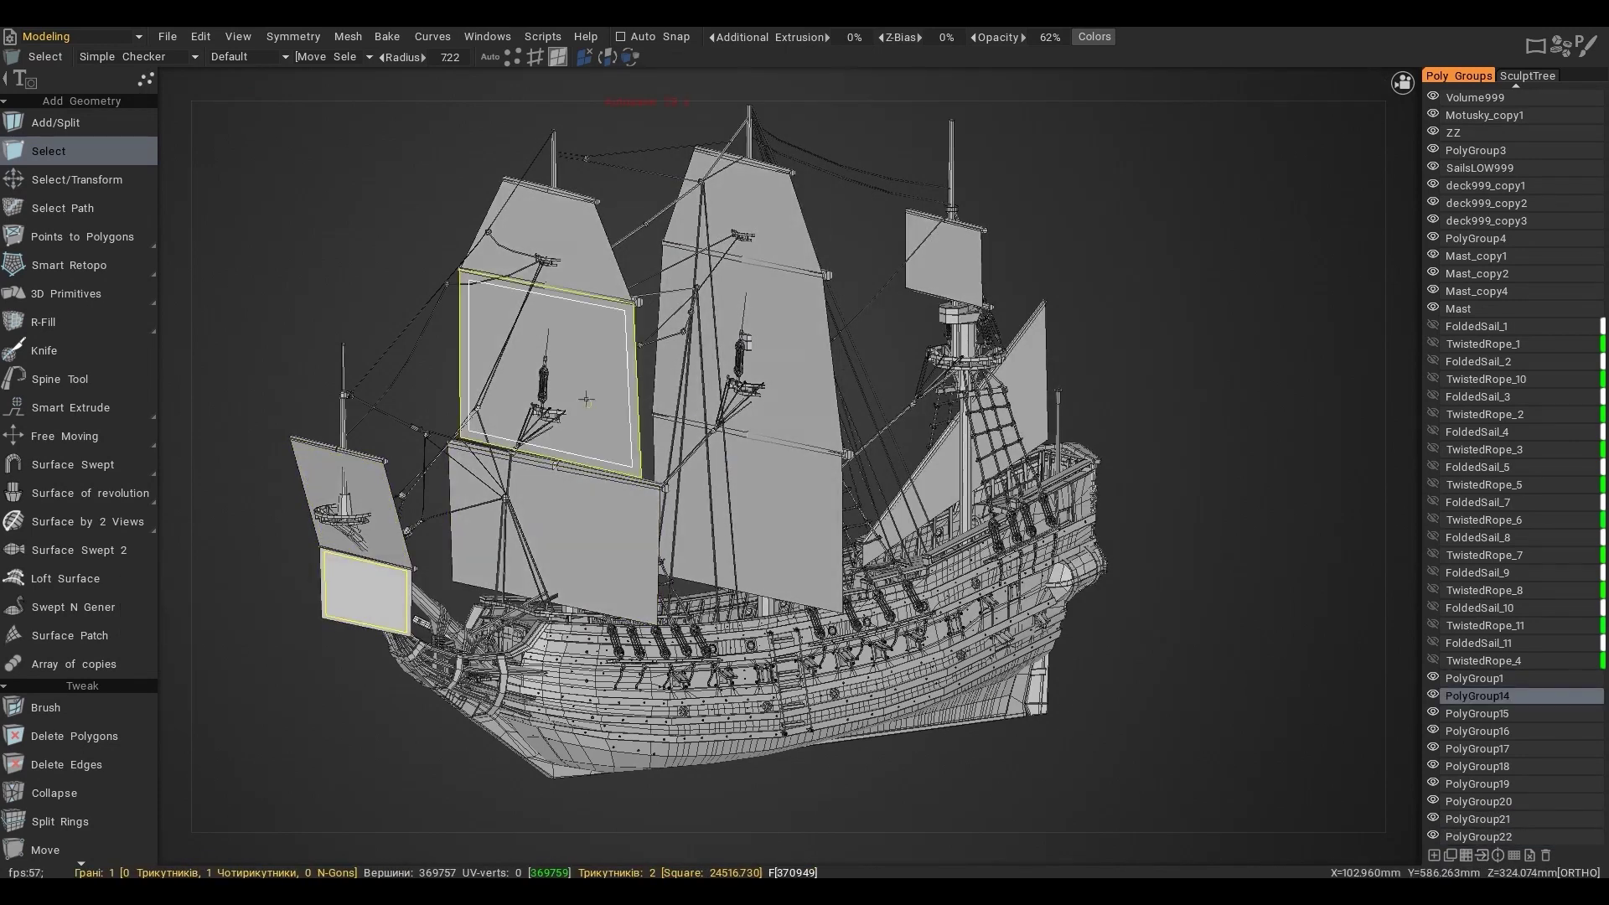
# Move the foremast's middle sail into PolyGroup16 and its lowest sail into PolyGroup17, and toggle the bowsprit sail groups to check them
pyautogui.click(1495, 731)
pyautogui.click(607, 412)
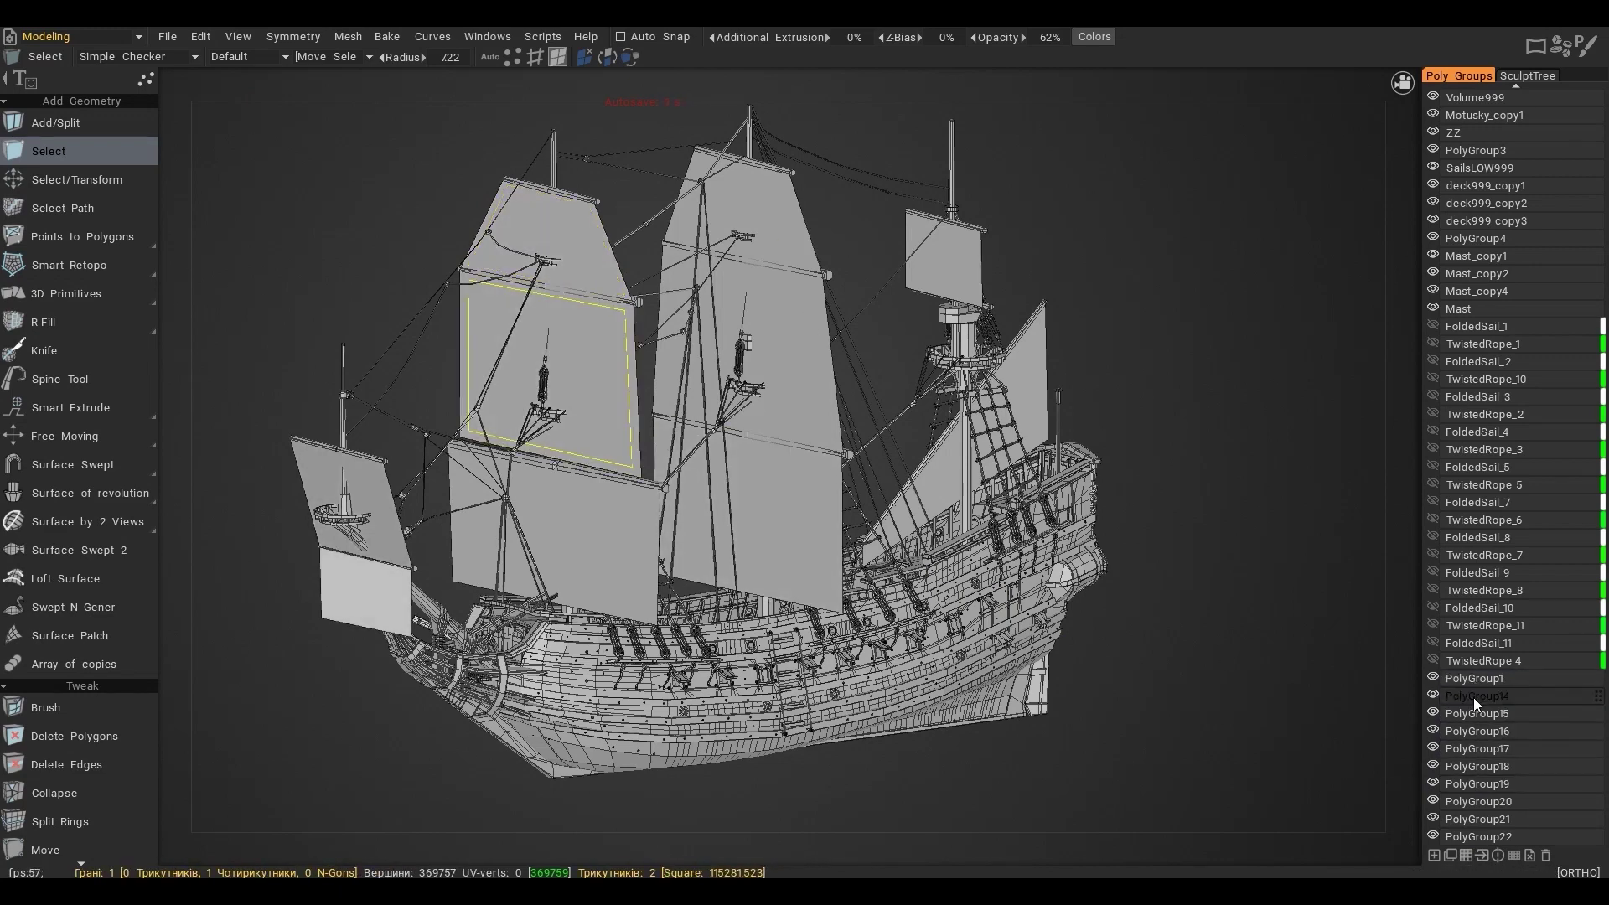
pyautogui.click(1477, 731)
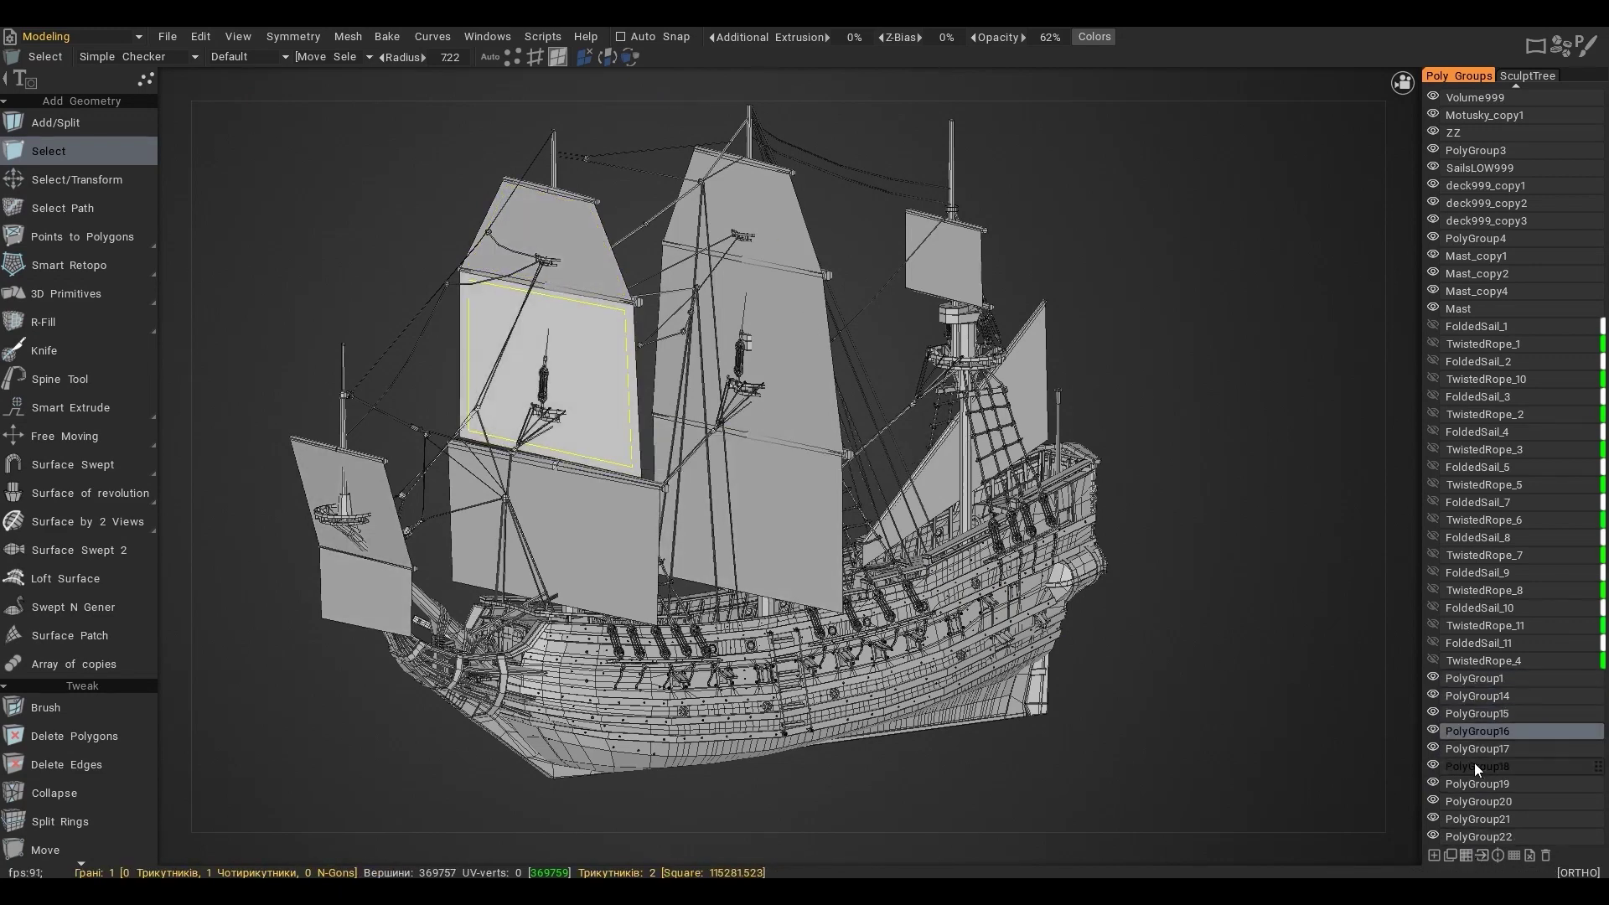
pyautogui.click(628, 549)
pyautogui.click(628, 553)
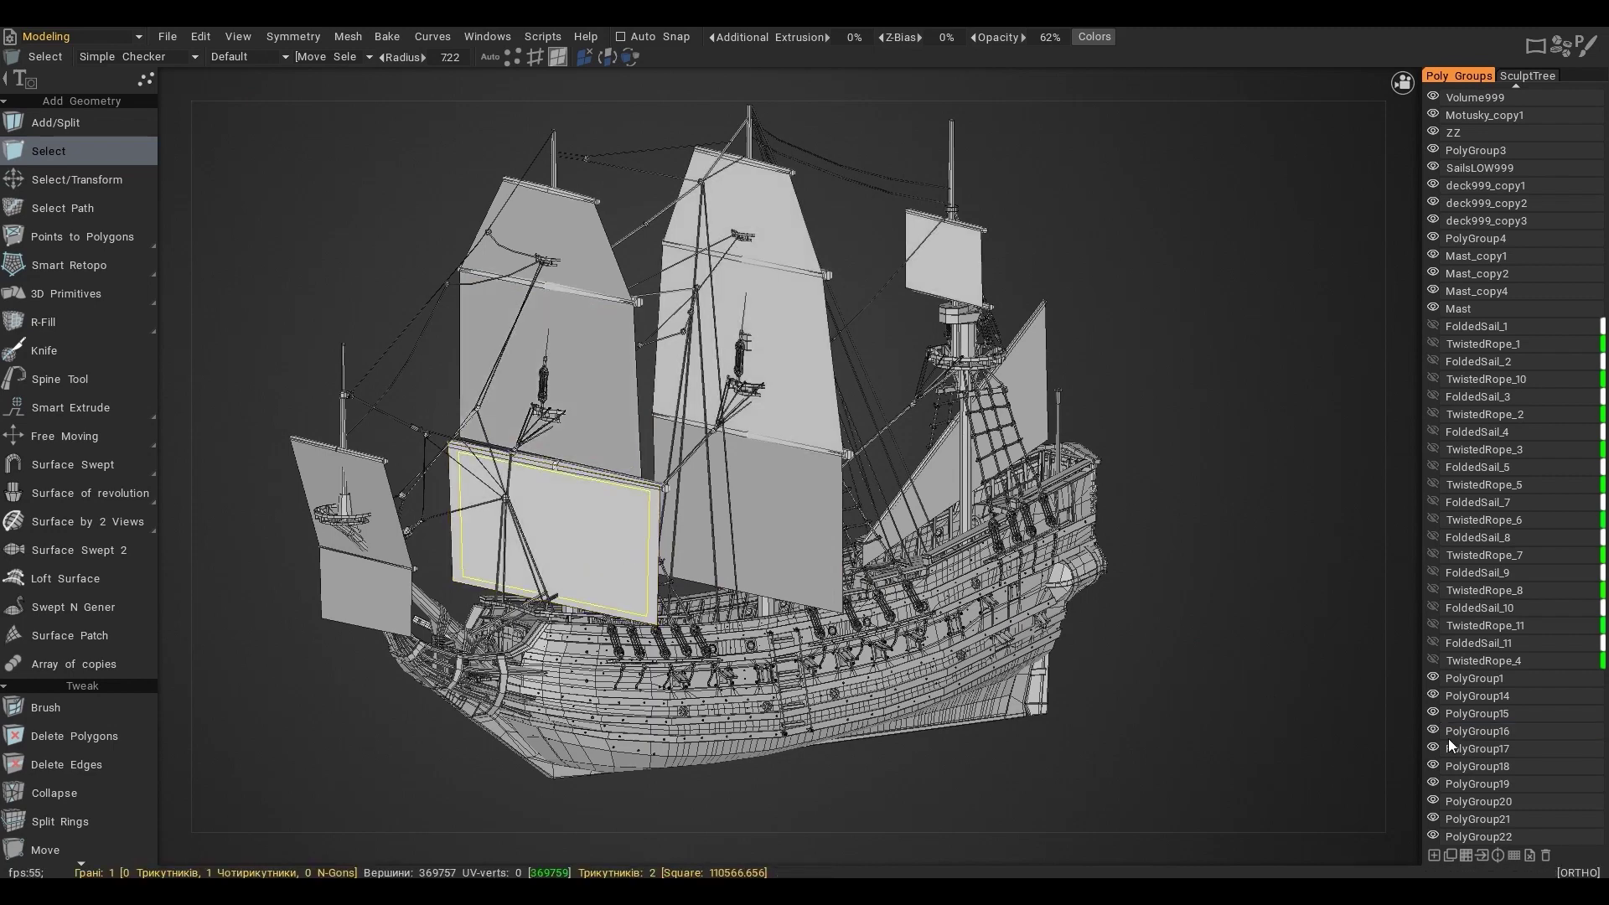
pyautogui.moveTo(1433, 677); pyautogui.dragTo(1435, 690)
pyautogui.click(1433, 695)
pyautogui.click(1433, 677)
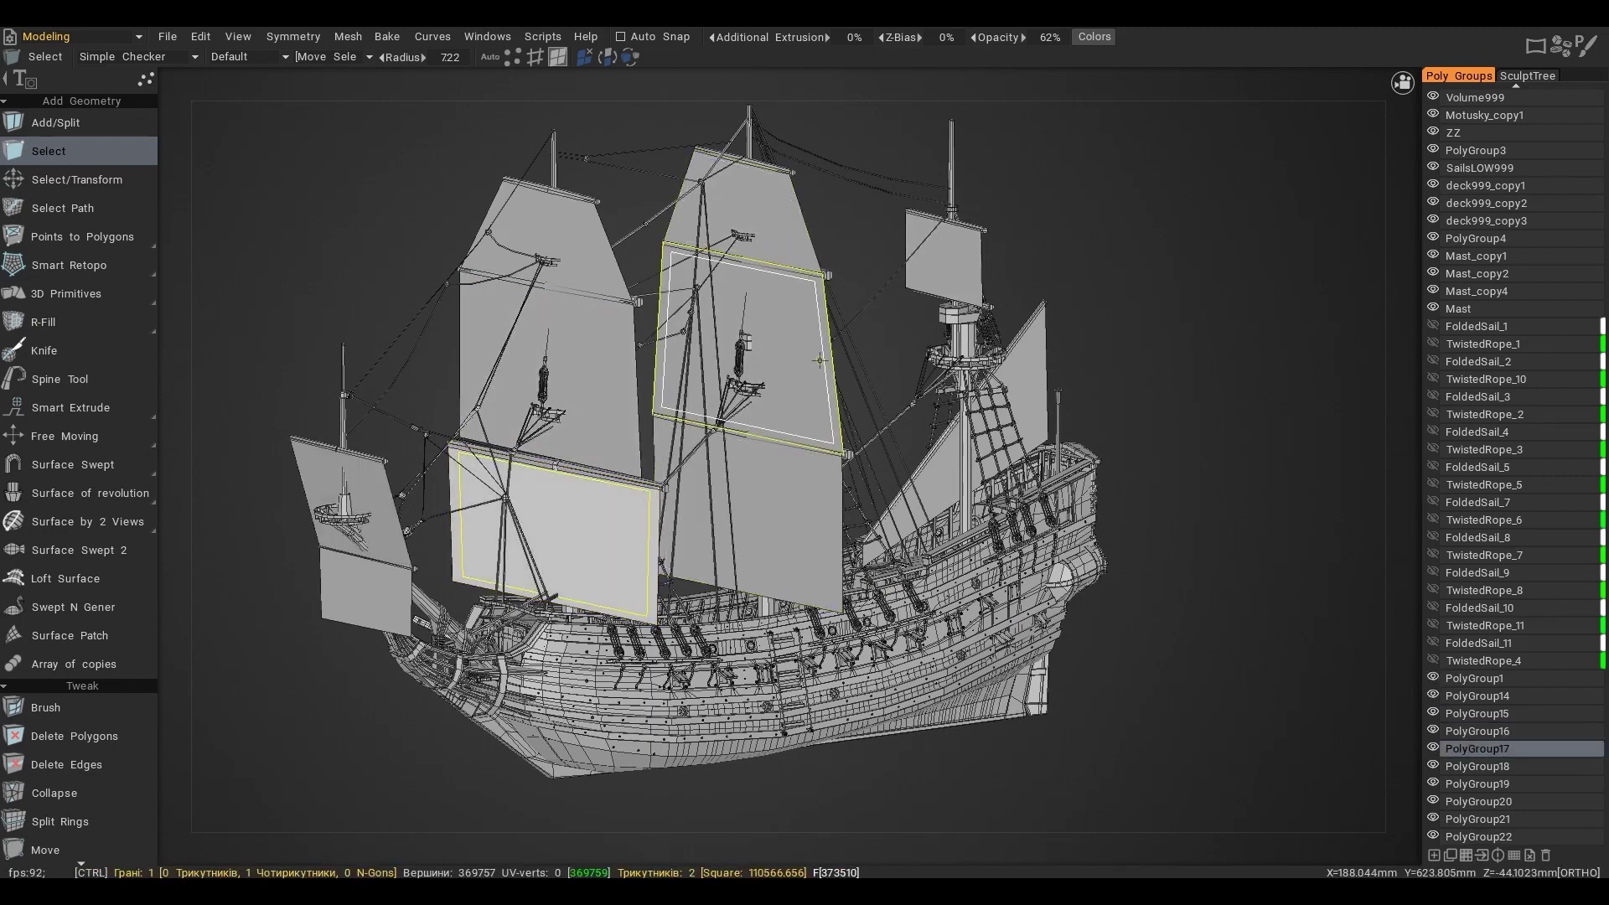
# Move the main mast's three sails into PolyGroup18 to PolyGroup20 and the mizzen's sails into PolyGroup21 and PolyGroup22, checking the groups' visibility
pyautogui.click(787, 239)
pyautogui.click(1478, 801)
pyautogui.click(947, 261)
pyautogui.click(1478, 819)
pyautogui.click(1482, 854)
pyautogui.click(1024, 401)
pyautogui.click(1432, 679)
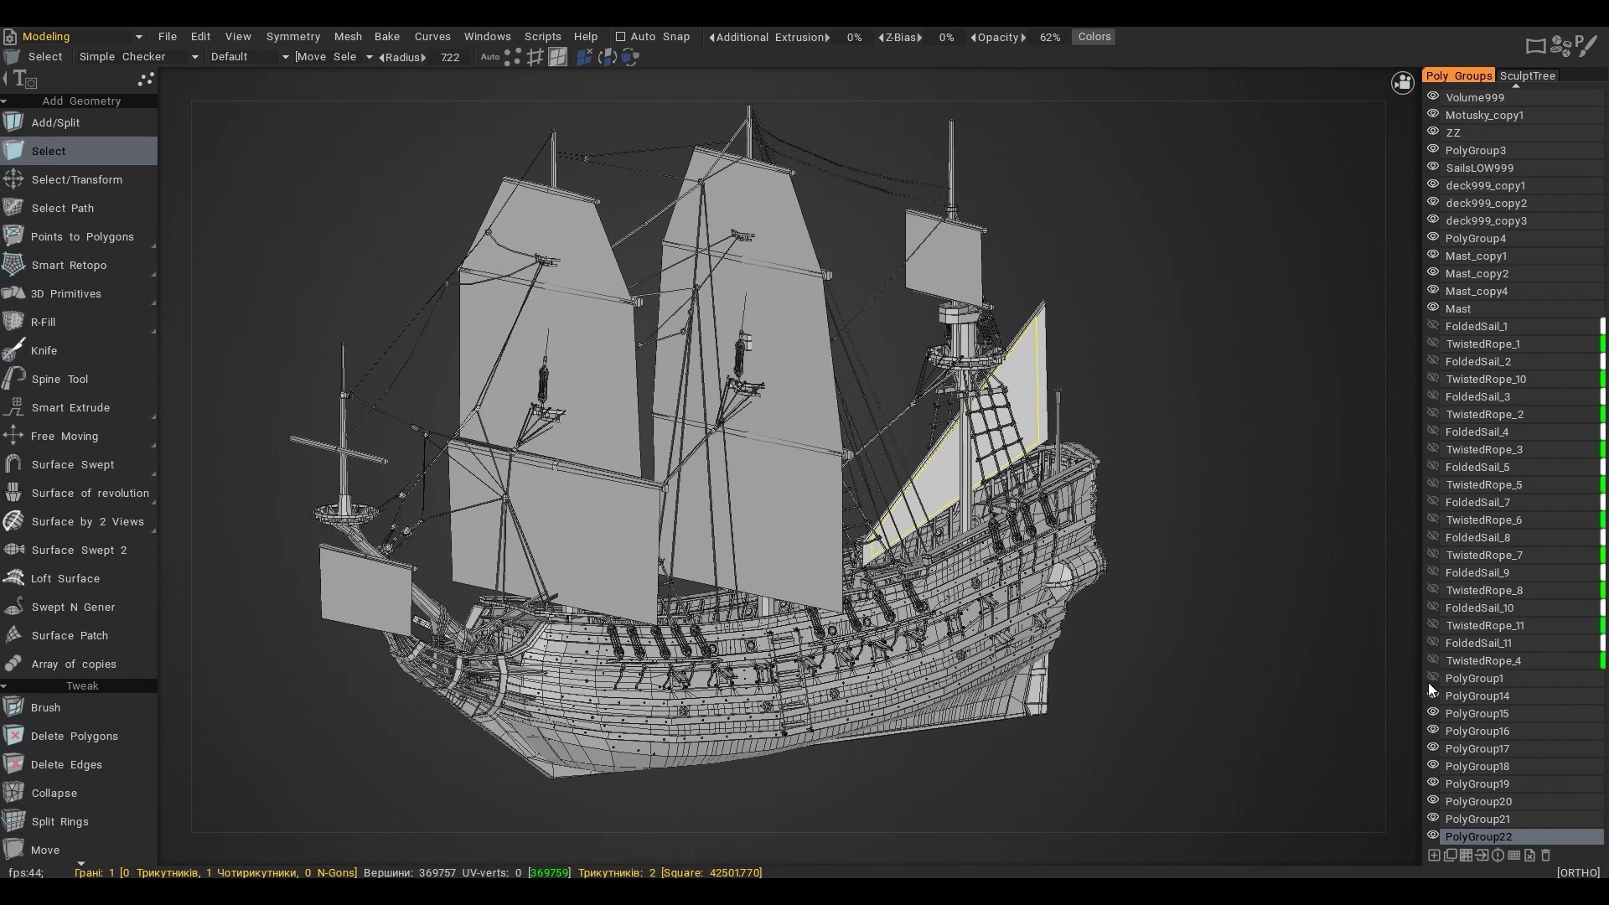
pyautogui.moveTo(1431, 714); pyautogui.dragTo(1431, 820)
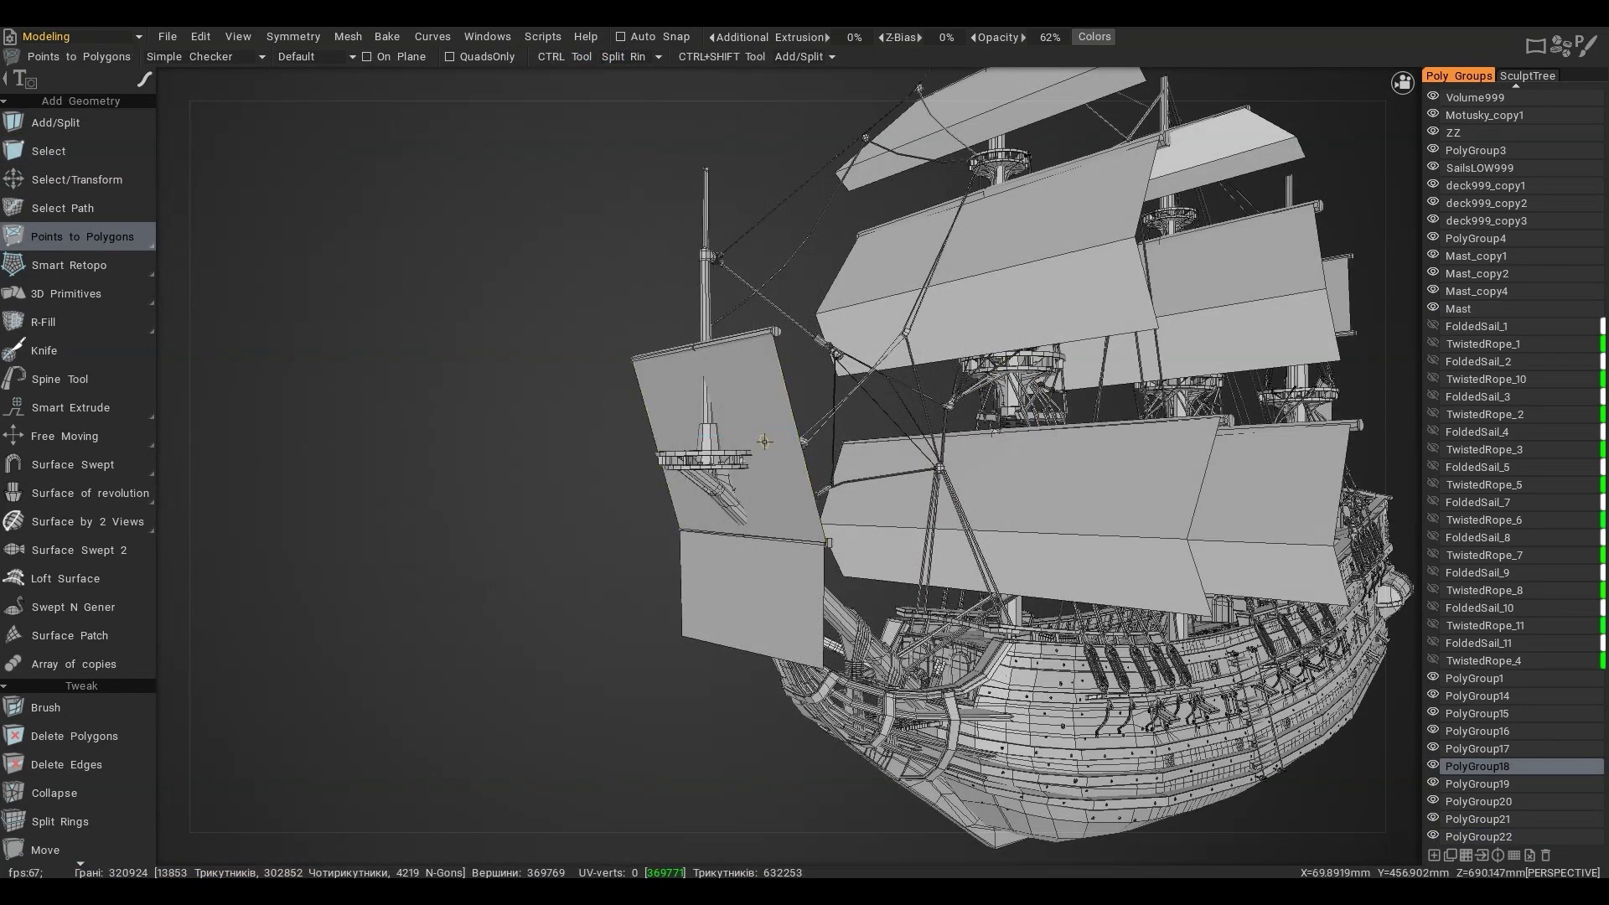
# Make PolyGroup1 active, split the bowsprit's upper sail with a horizontal edge ring, and activate the Select tool
pyautogui.press('h')
pyautogui.press('ctrl')
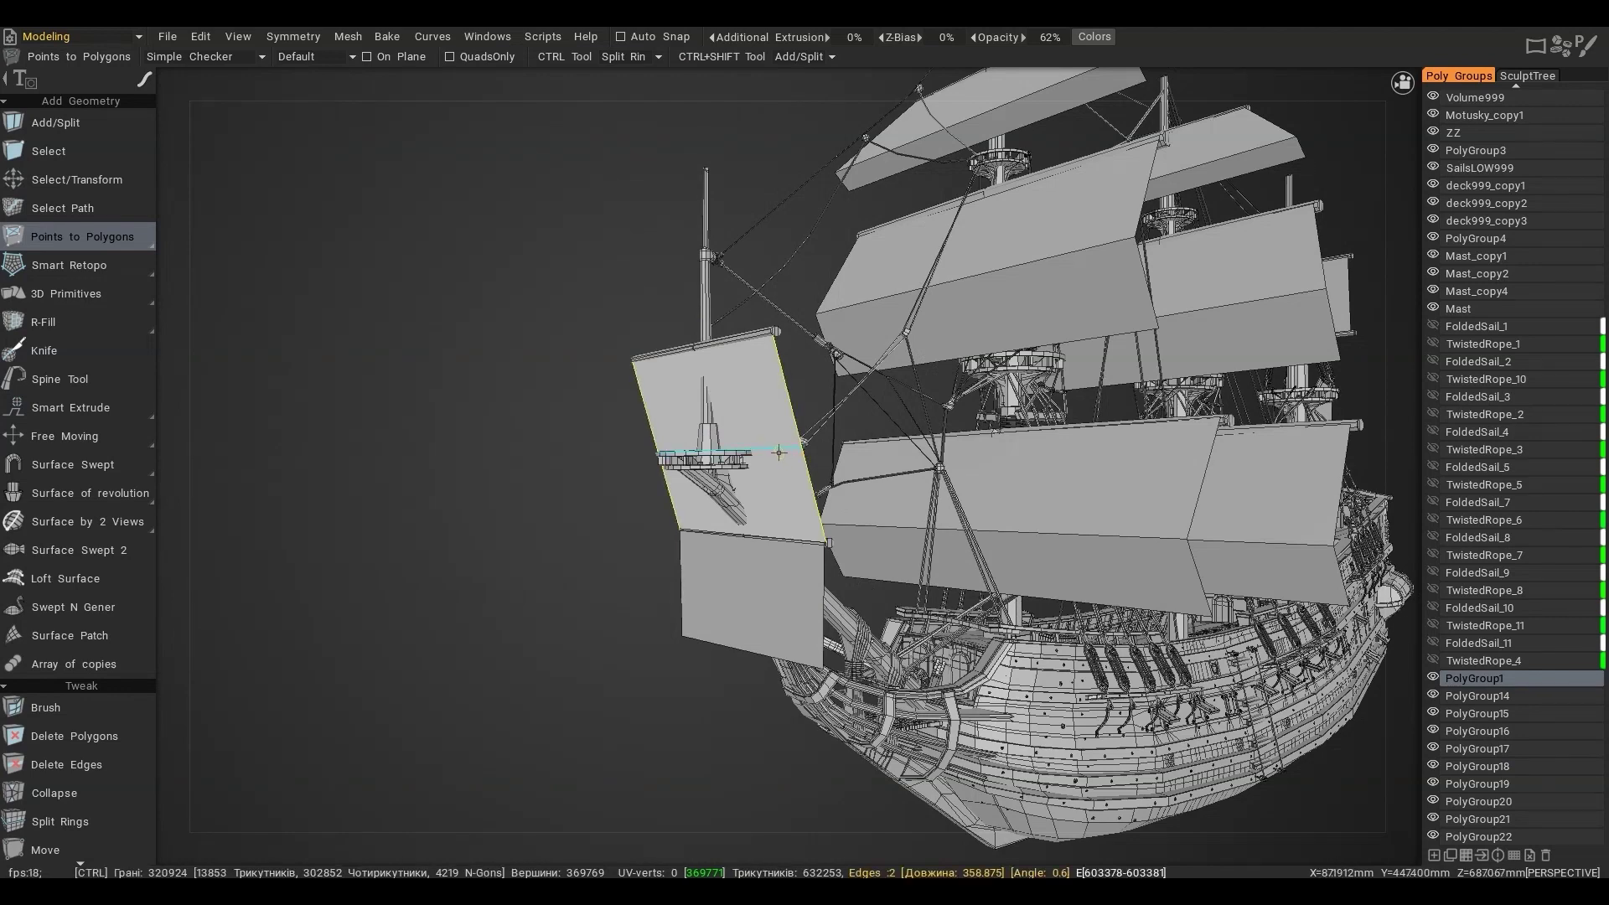
pyautogui.keyDown('ctrl'); pyautogui.click(779, 453); pyautogui.keyUp('ctrl')
pyautogui.press('space')
pyautogui.press('space')
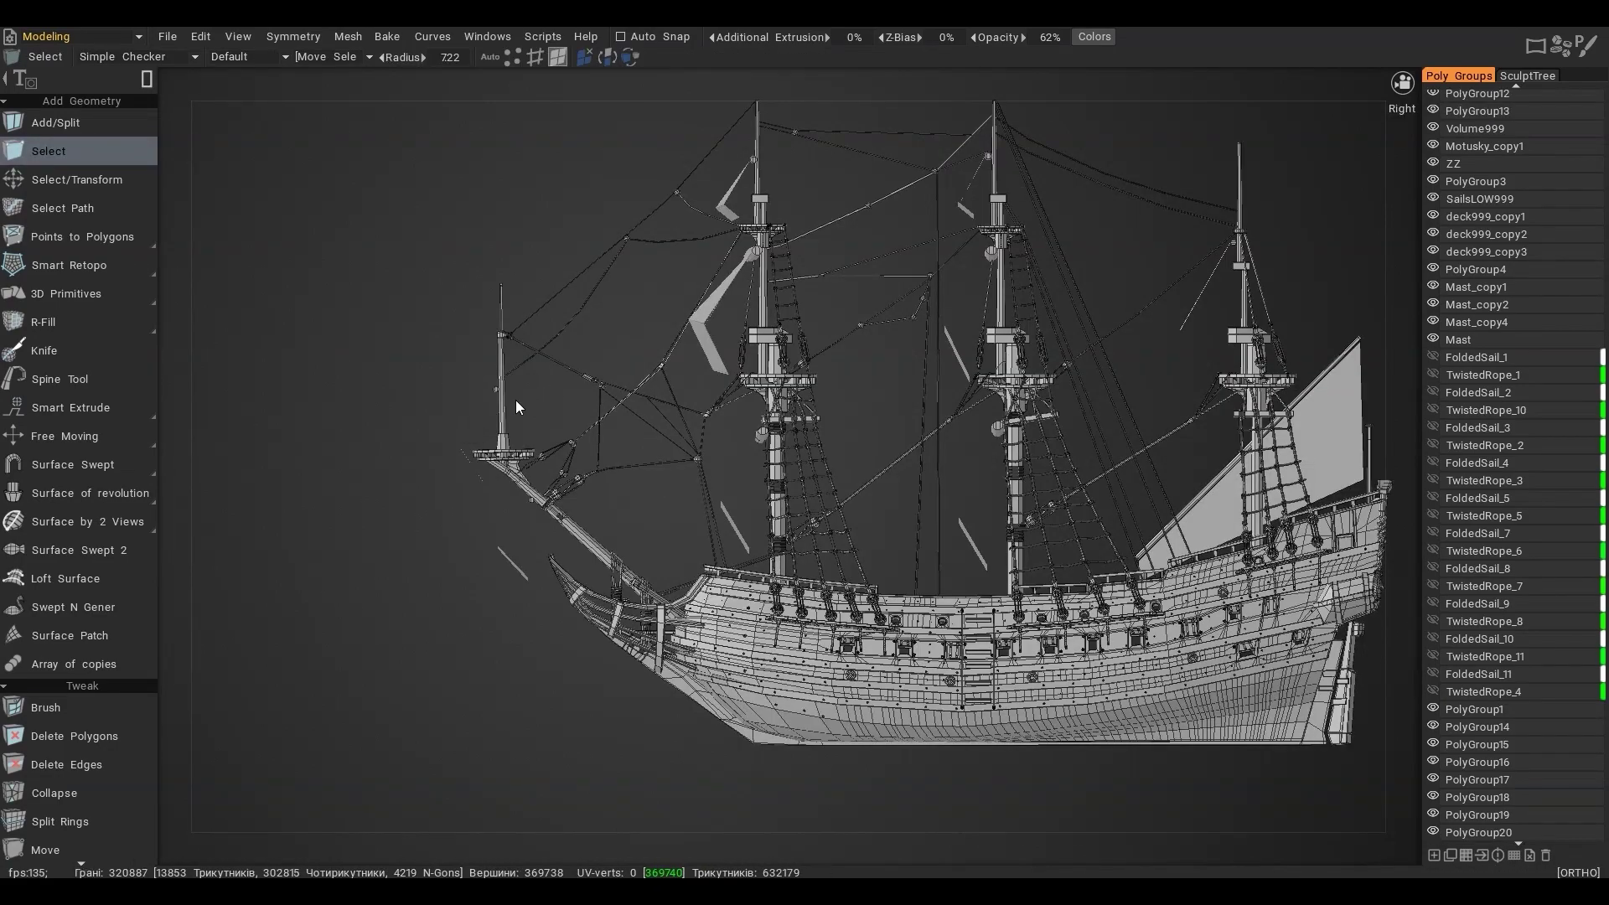
# Split both bowsprit sails down the middle with vertical edge rings using Points to Polygons in the front view
pyautogui.press('KP_5')
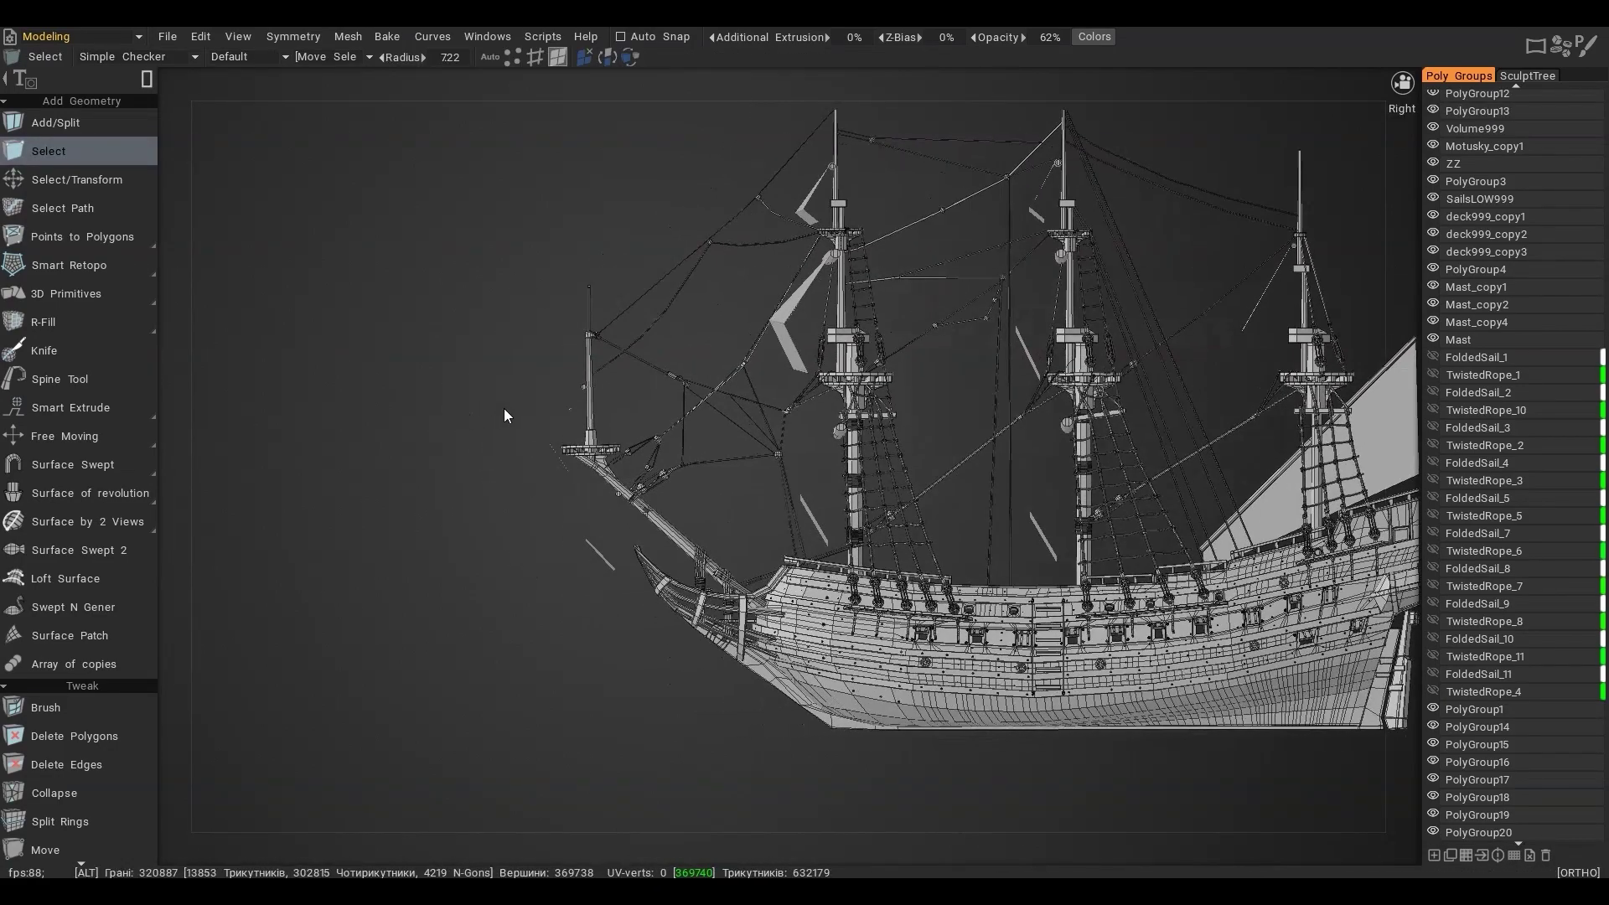
pyautogui.keyDown('alt'); pyautogui.moveTo(504, 409); pyautogui.dragTo(667, 384); pyautogui.keyUp('alt')
pyautogui.scroll(6, 772, 424)
pyautogui.keyDown('alt'); pyautogui.moveTo(781, 438); pyautogui.dragTo(741, 419); pyautogui.keyUp('alt')
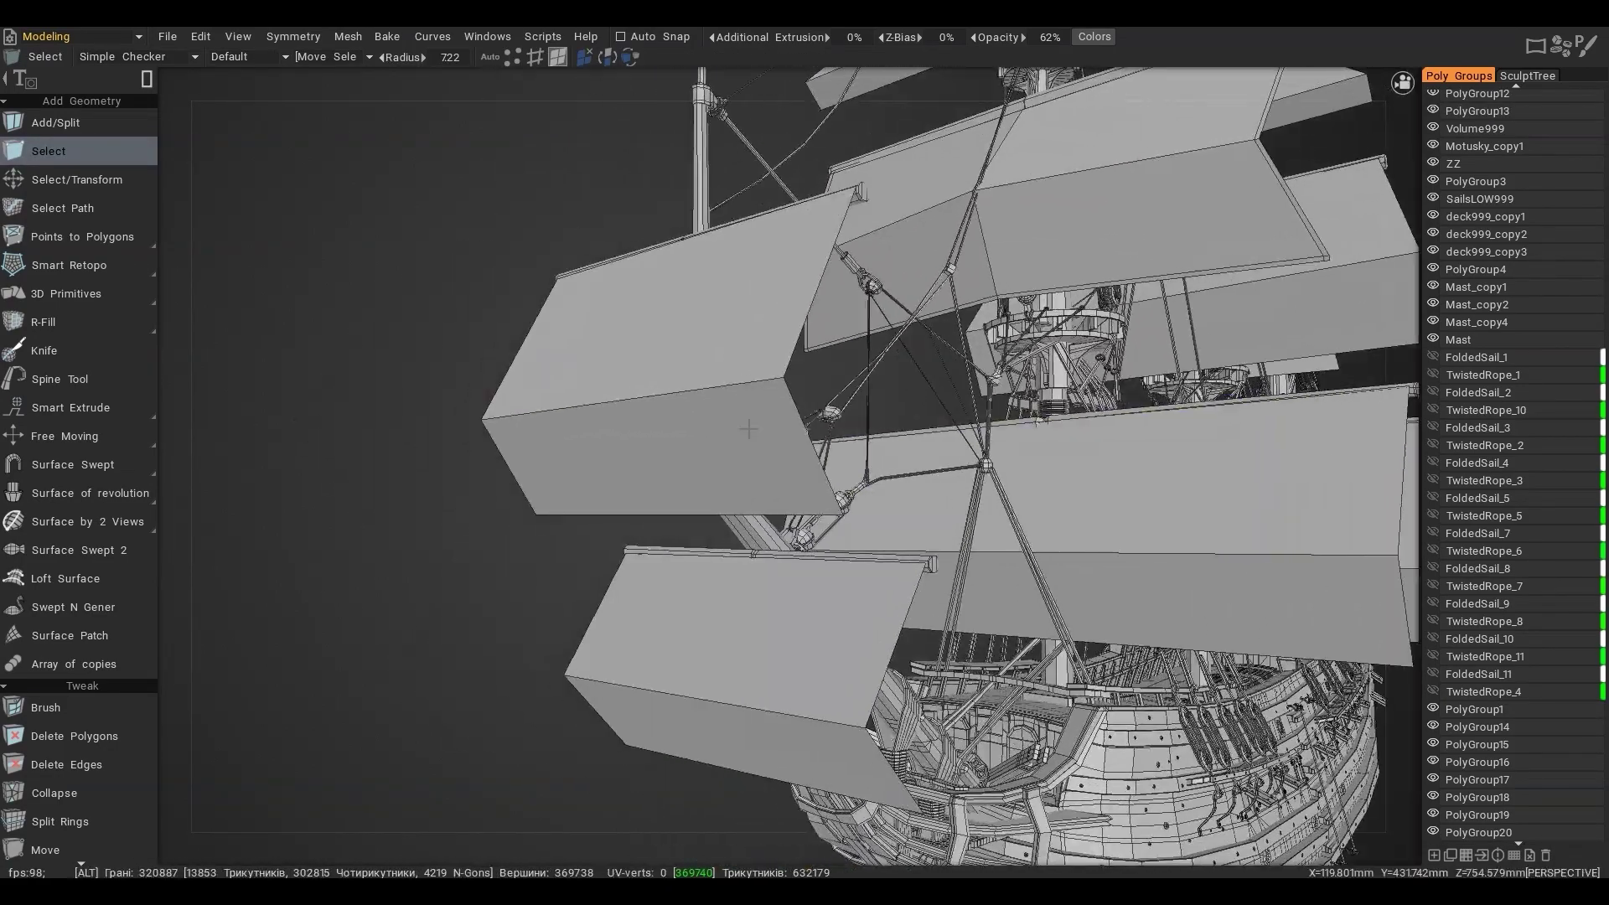
pyautogui.press('space')
pyautogui.press('1')
pyautogui.press('space')
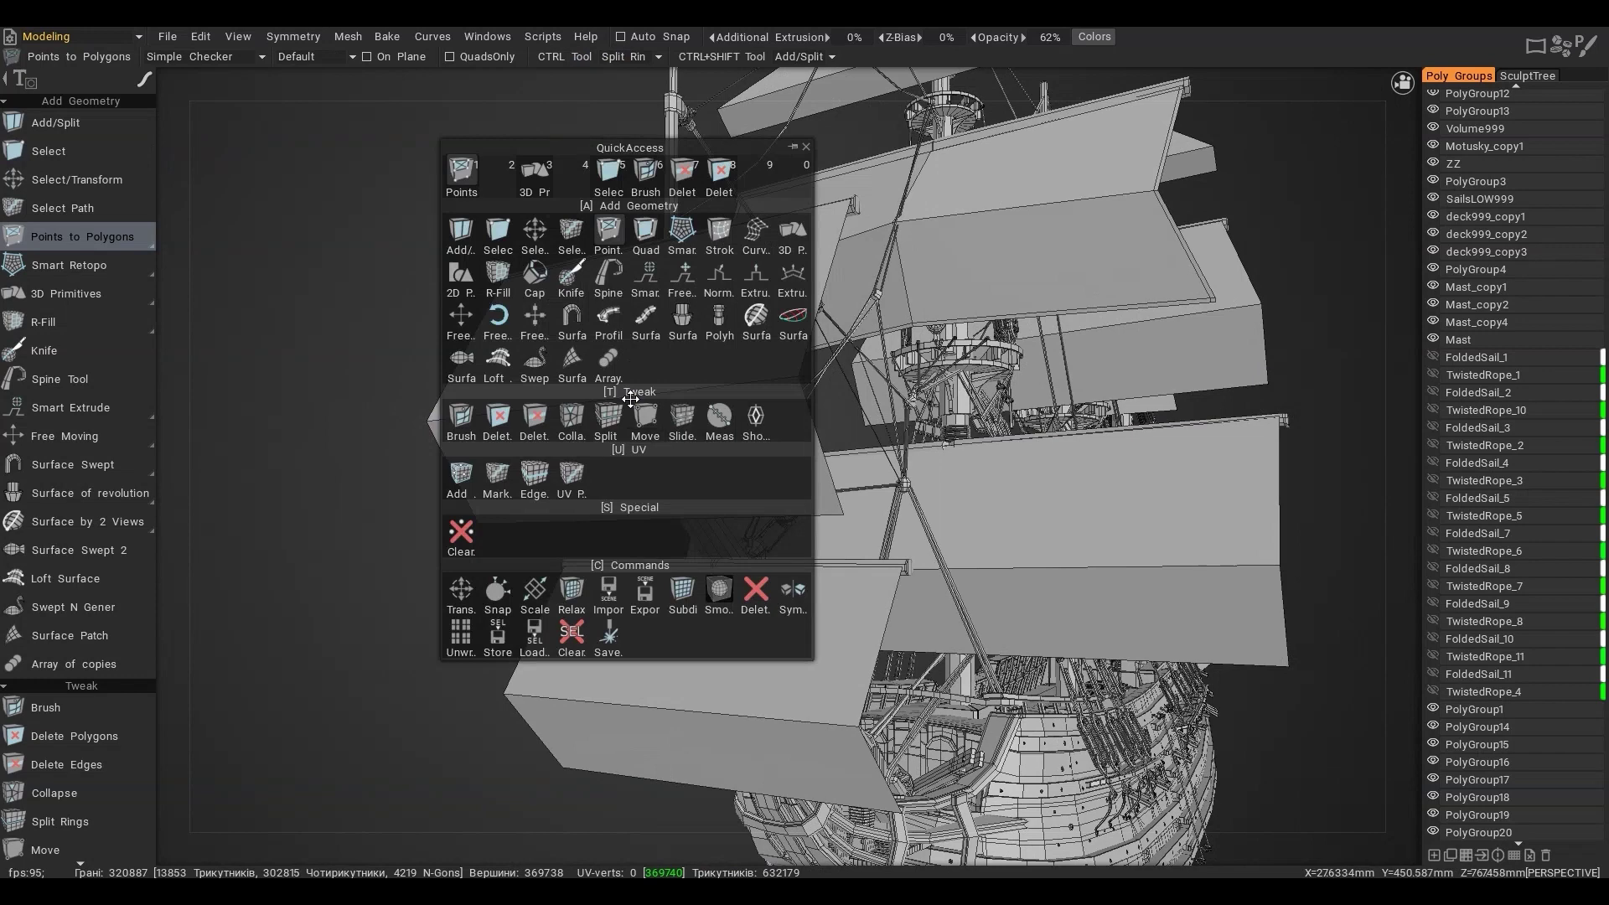
pyautogui.press('space')
pyautogui.keyDown('alt'); pyautogui.moveTo(630, 399); pyautogui.dragTo(693, 406); pyautogui.keyUp('alt')
pyautogui.press('KP_2')
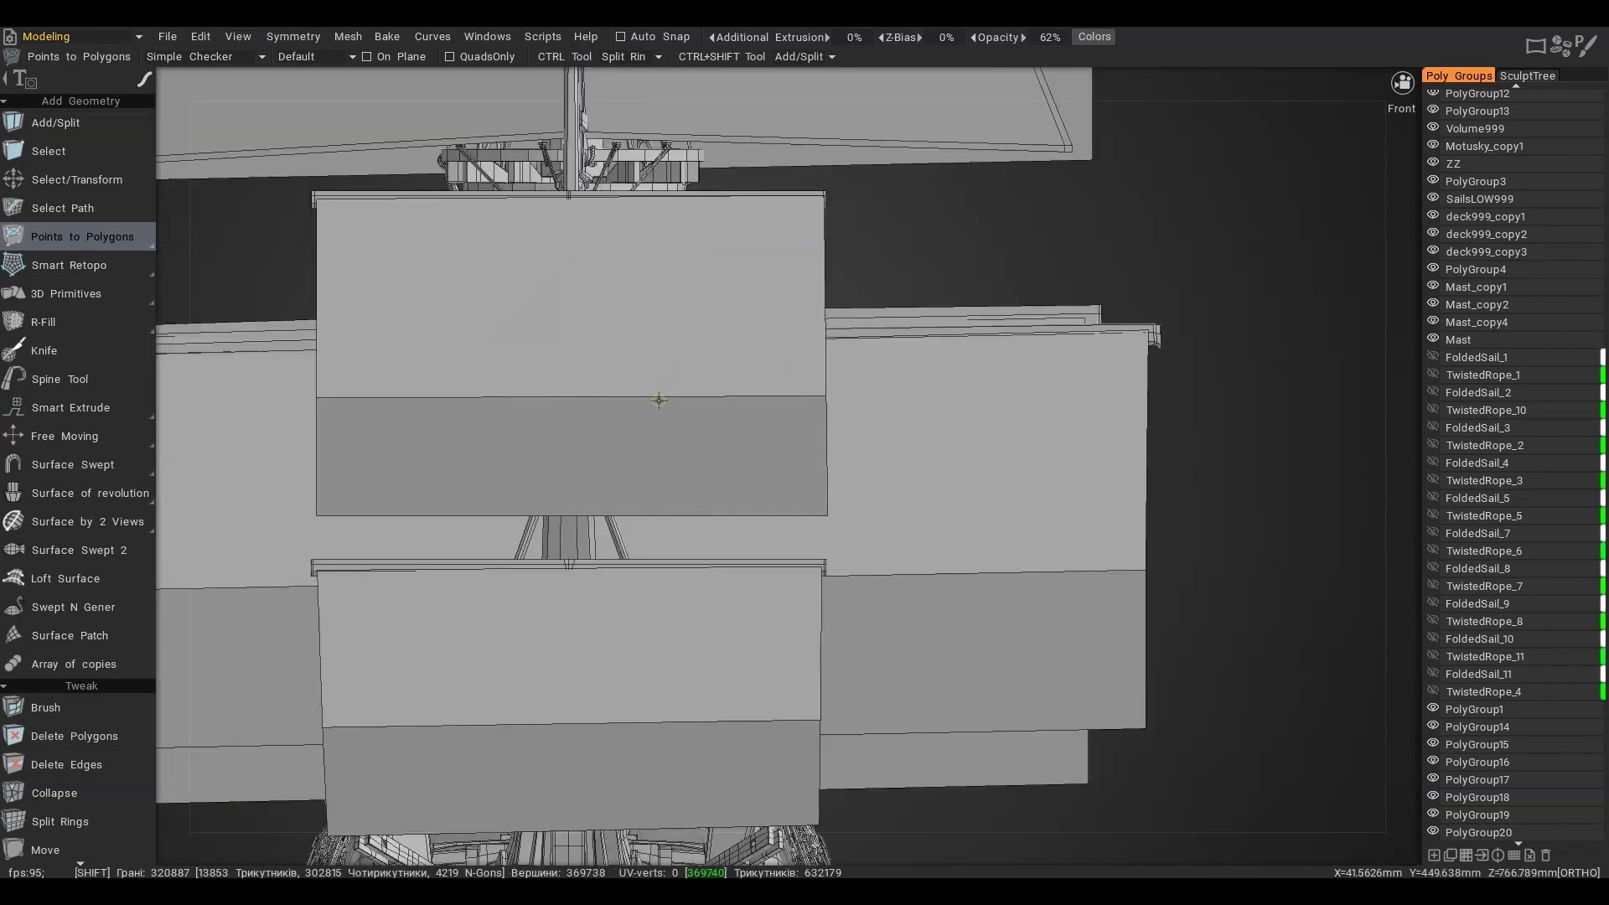
pyautogui.keyDown('ctrl'); pyautogui.click(571, 382); pyautogui.keyUp('ctrl')
pyautogui.keyDown('alt'); pyautogui.moveTo(518, 467); pyautogui.dragTo(520, 438, button='right'); pyautogui.keyUp('alt')
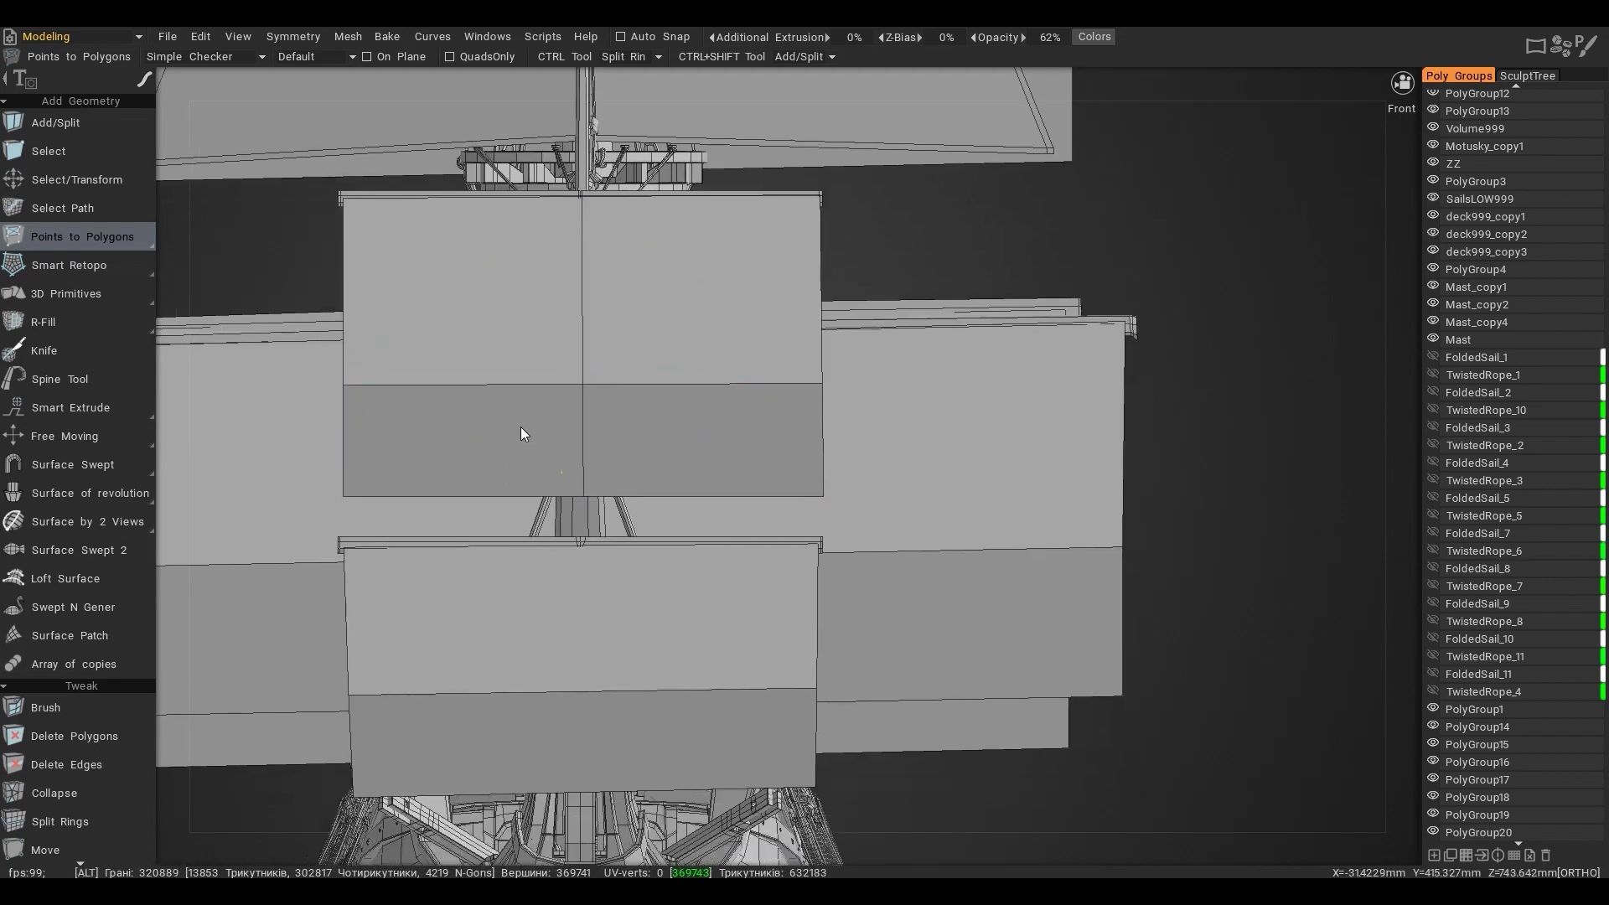
pyautogui.keyDown('alt'); pyautogui.moveTo(519, 437); pyautogui.dragTo(572, 291, button='middle'); pyautogui.keyUp('alt')
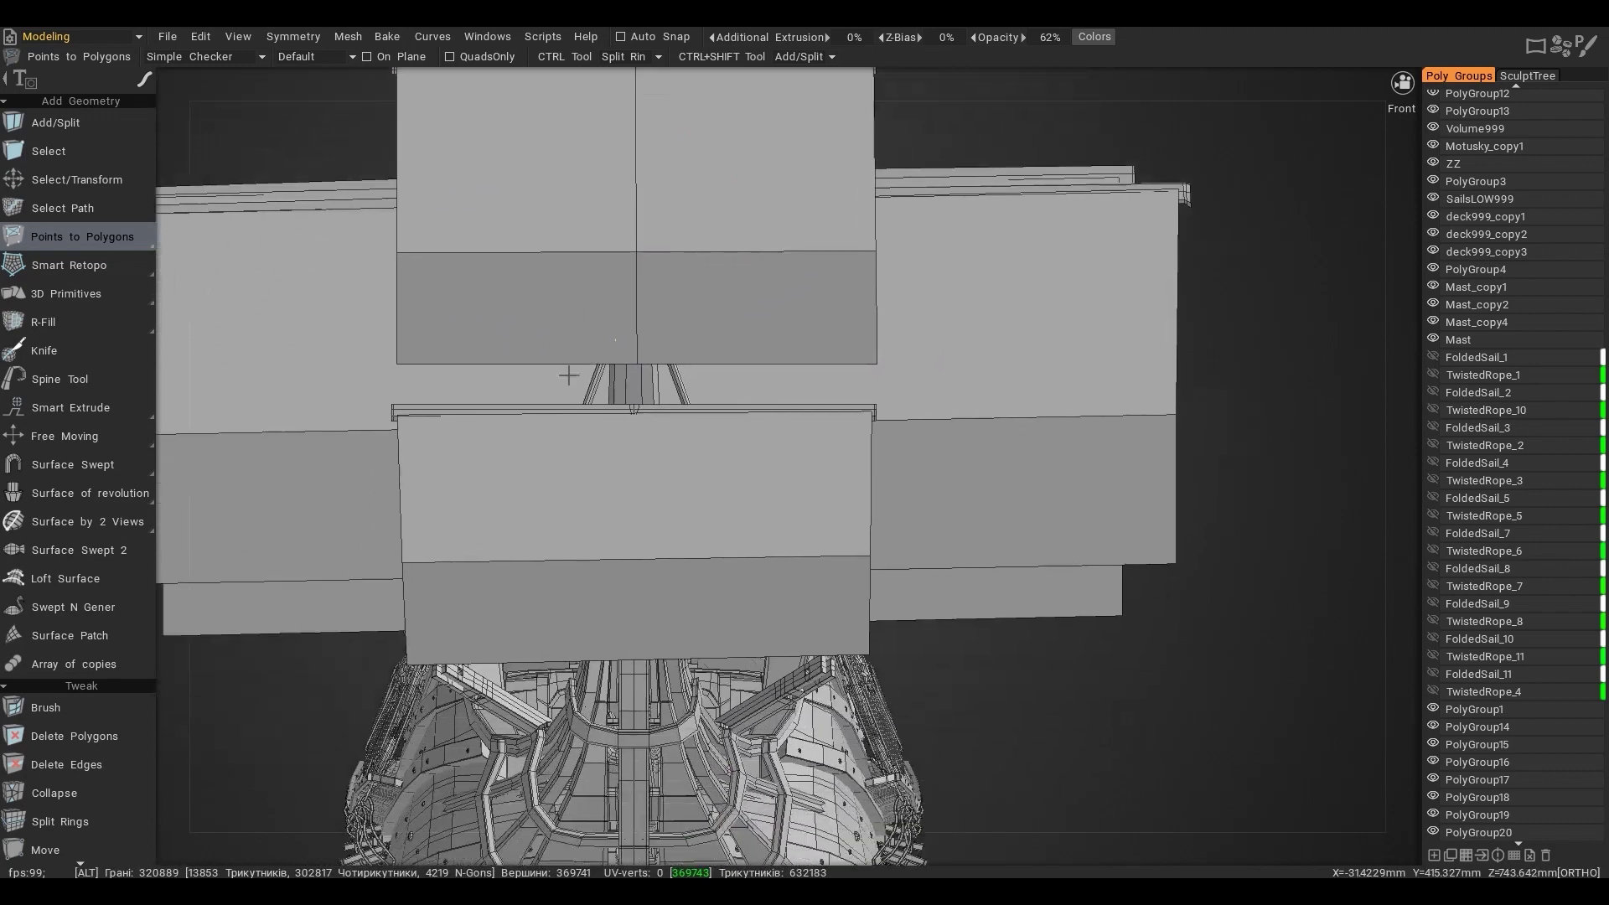
pyautogui.keyDown('ctrl'); pyautogui.click(636, 551); pyautogui.keyUp('ctrl')
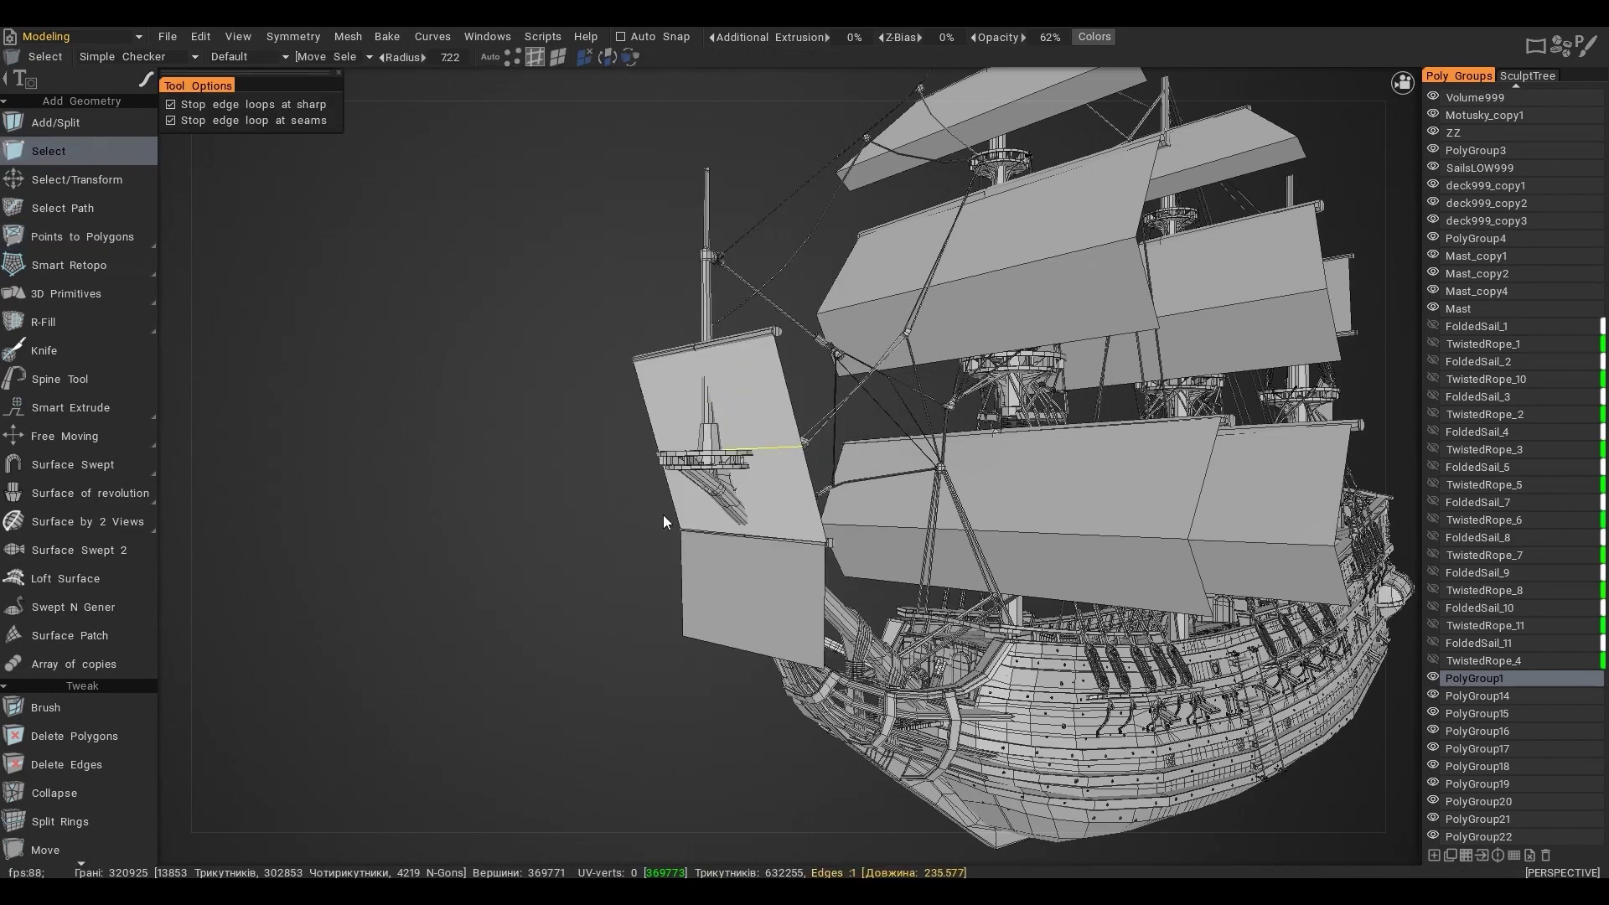
# Select the lower centre edges of both bowsprit sails and move them forward with Select/Transform in the right view
pyautogui.press('t')
pyautogui.moveTo(570, 450); pyautogui.dragTo(506, 454)
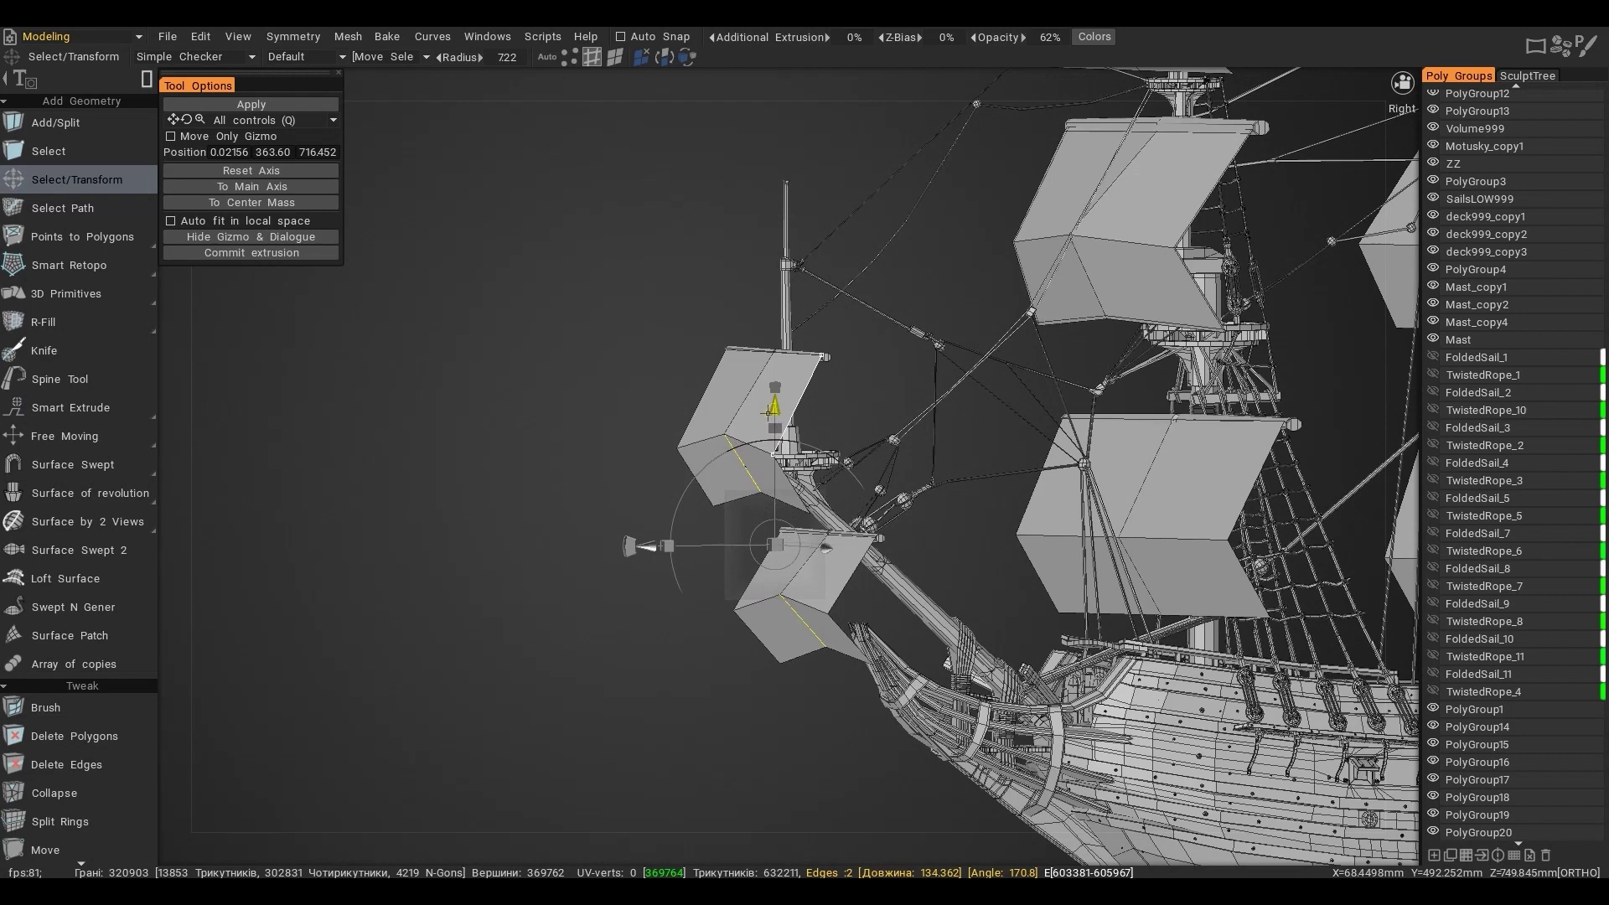
pyautogui.moveTo(767, 414); pyautogui.dragTo(768, 426)
pyautogui.keyDown('alt'); pyautogui.moveTo(647, 507); pyautogui.dragTo(601, 557); pyautogui.keyUp('alt')
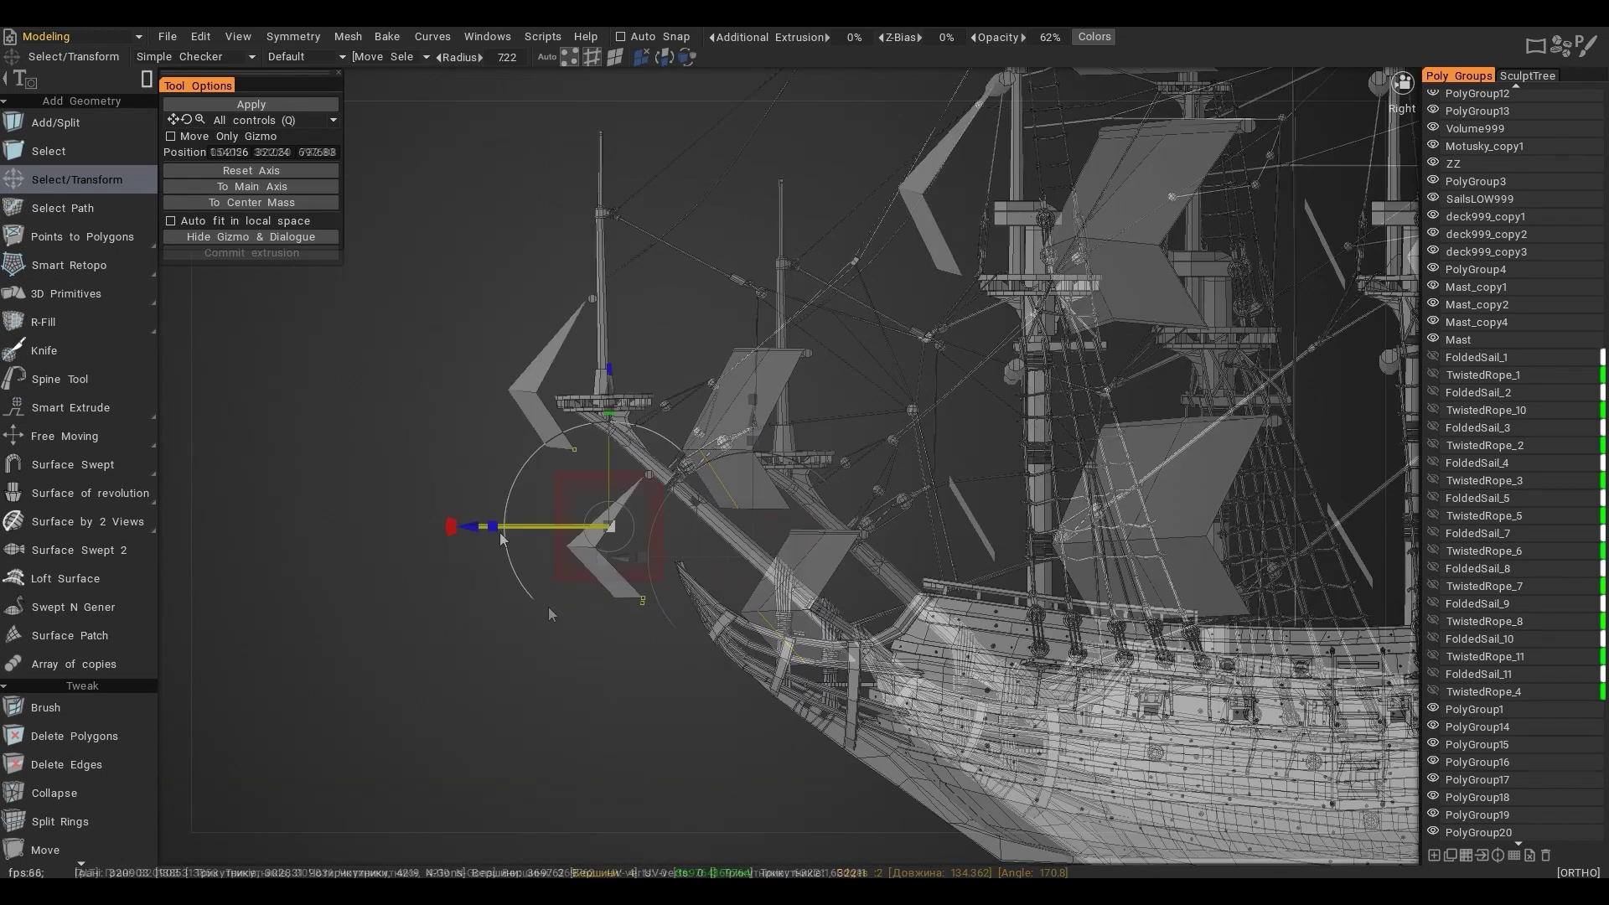
pyautogui.moveTo(481, 526); pyautogui.dragTo(546, 535)
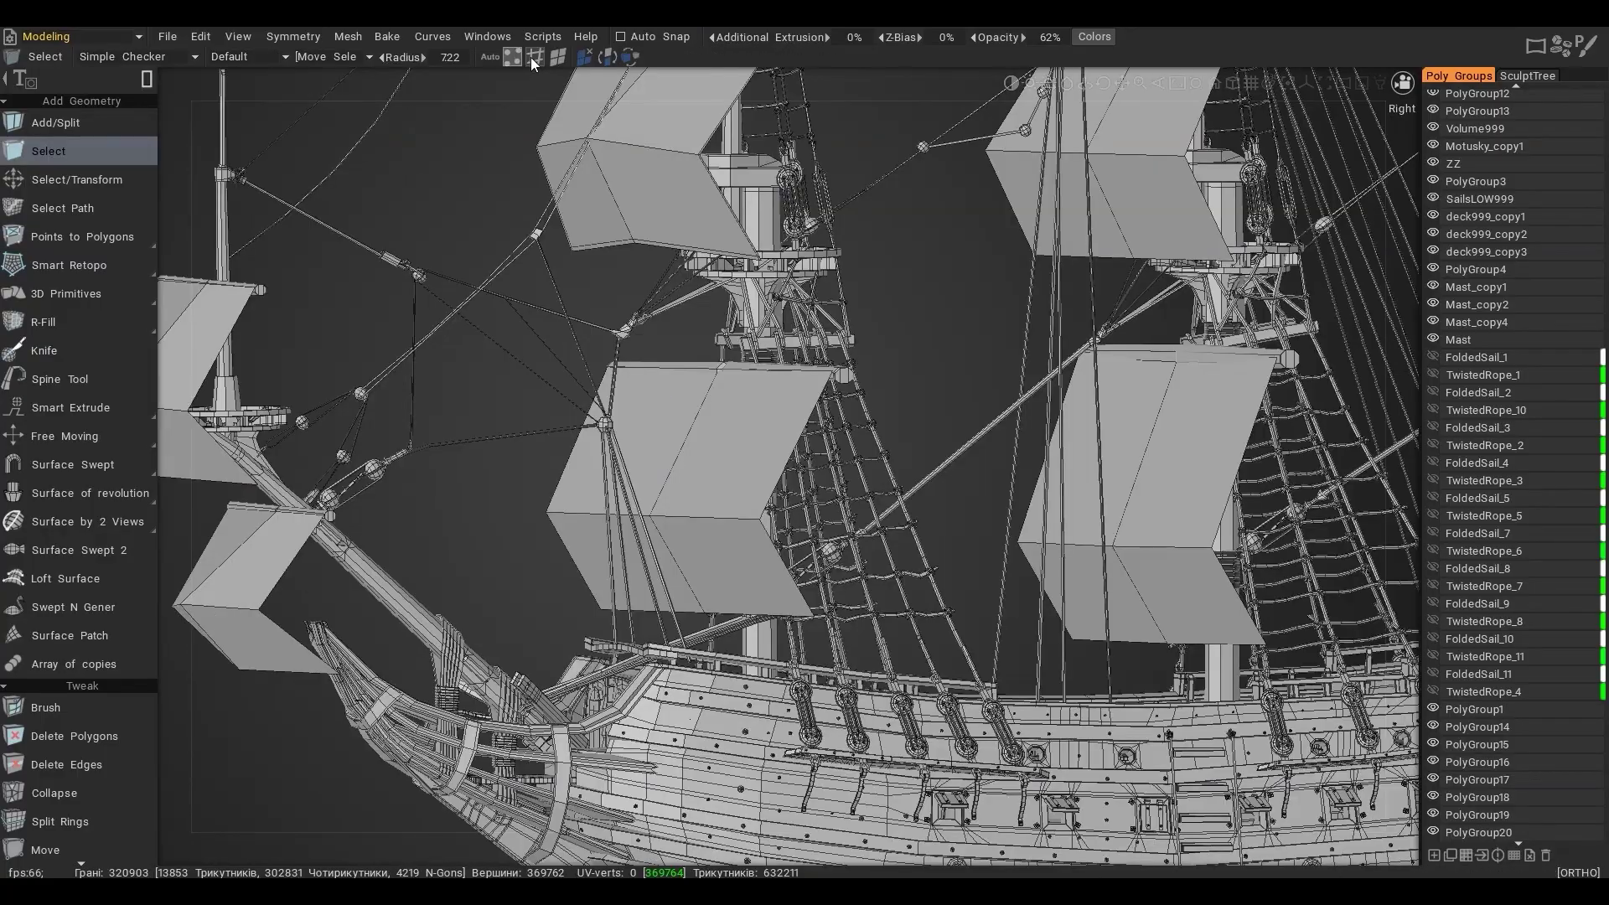
# Shift the lower centre edge of the foremast's lowest sail forward with Select/Transform, adjust the foremast sail folds, and clear the selection
pyautogui.scroll(5, 531, 581)
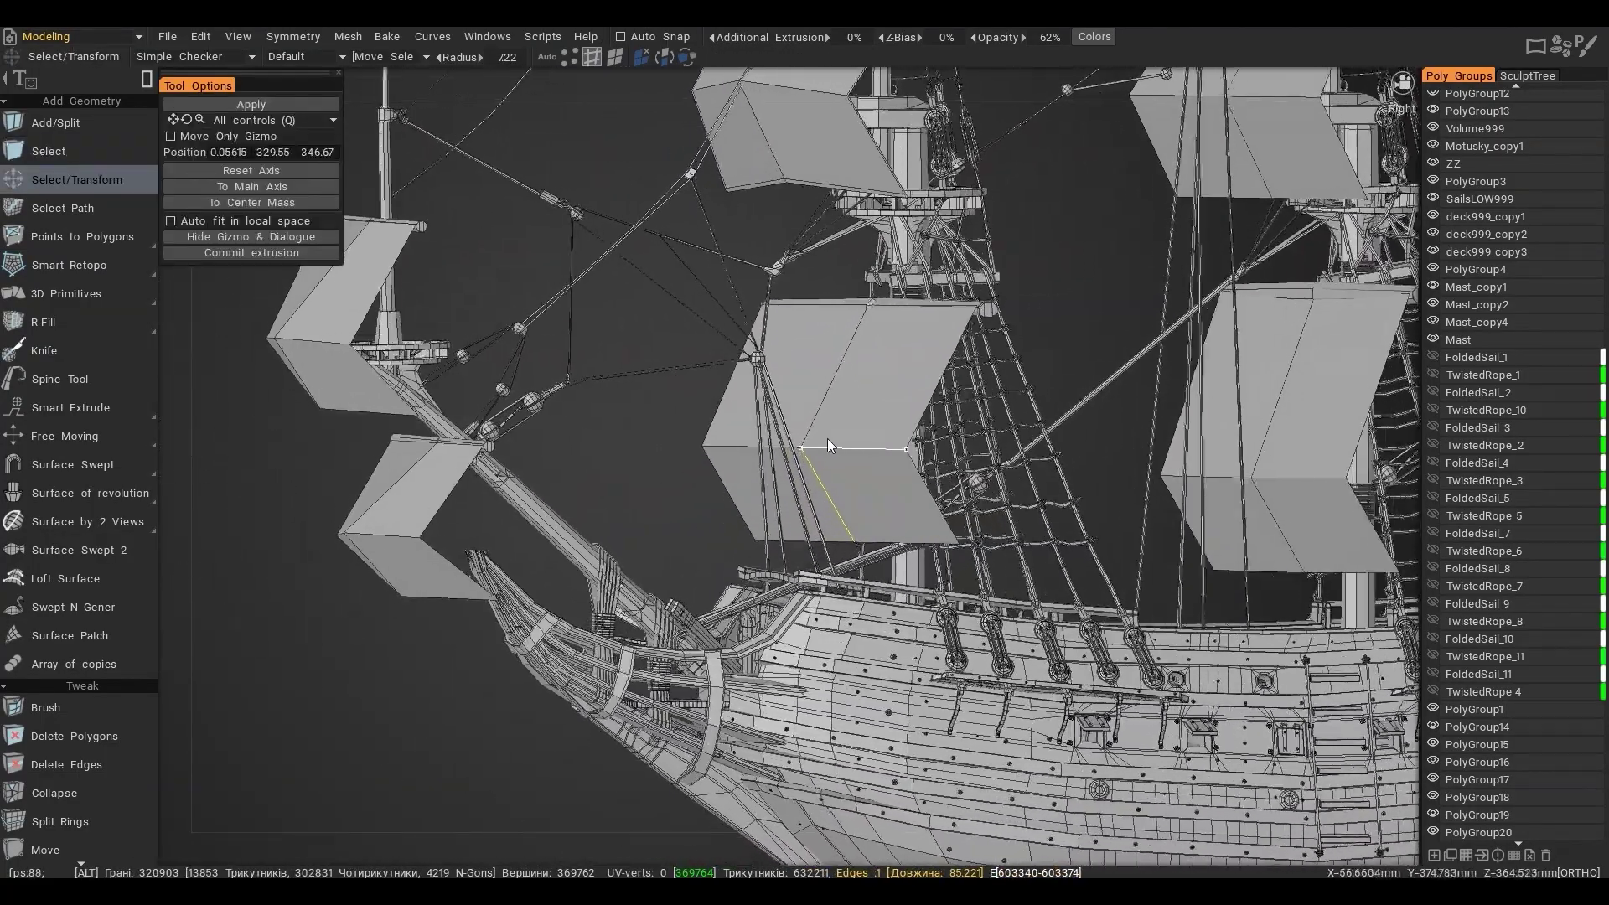
pyautogui.keyDown('alt'); pyautogui.moveTo(828, 446); pyautogui.dragTo(794, 441); pyautogui.keyUp('alt')
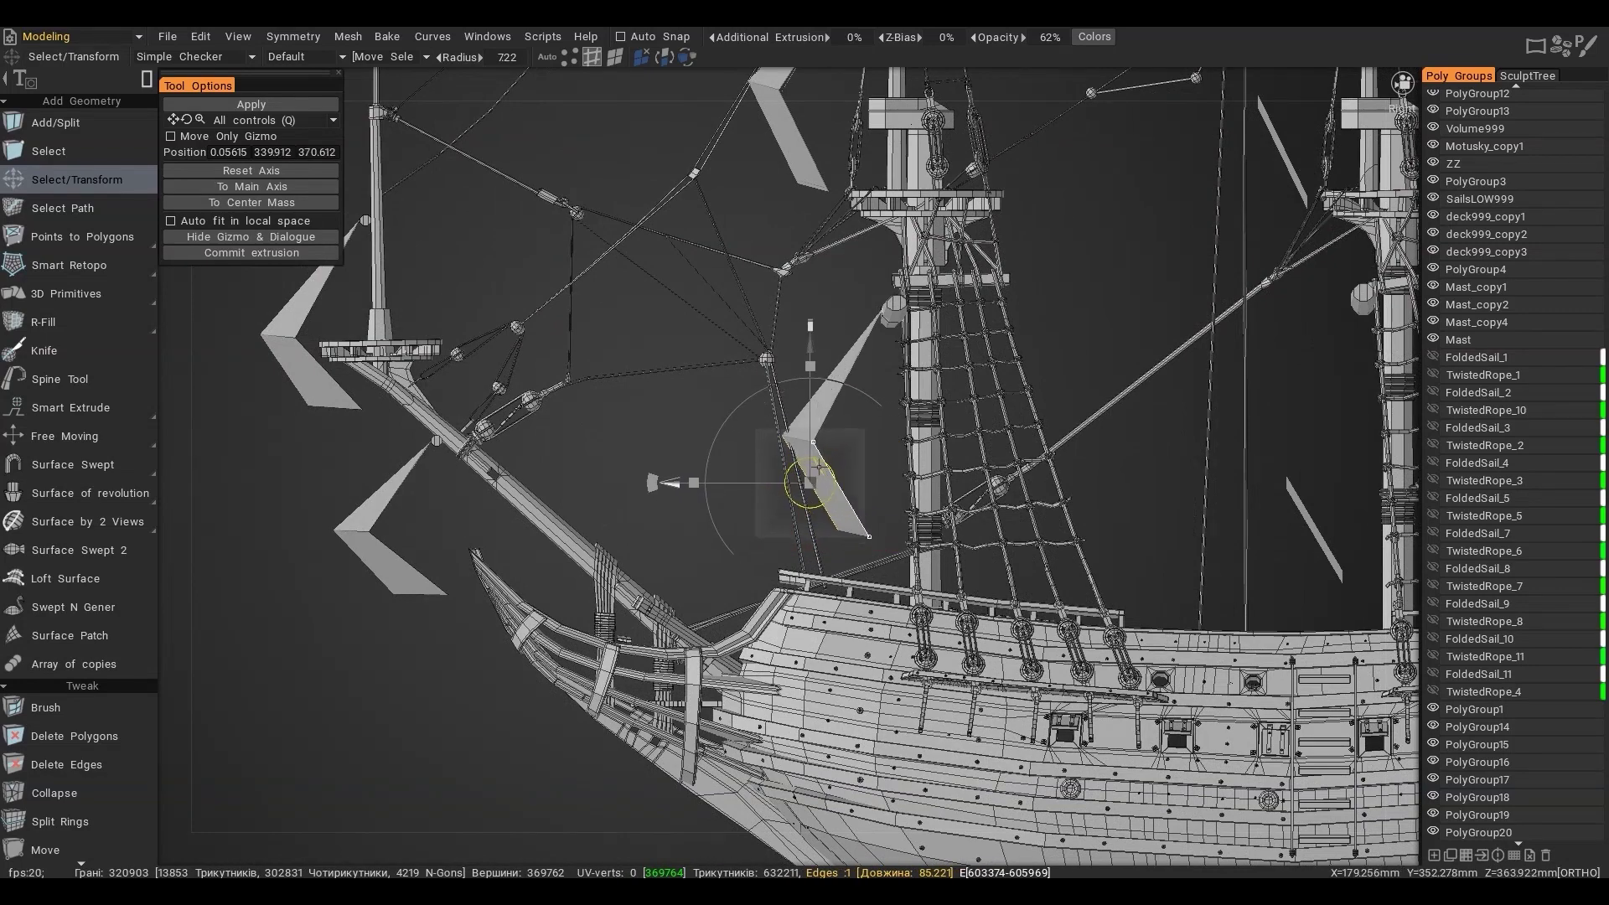
pyautogui.keyDown('alt'); pyautogui.moveTo(819, 466); pyautogui.dragTo(931, 409); pyautogui.keyUp('alt')
pyautogui.keyDown('alt'); pyautogui.moveTo(606, 518); pyautogui.dragTo(511, 537); pyautogui.keyUp('alt')
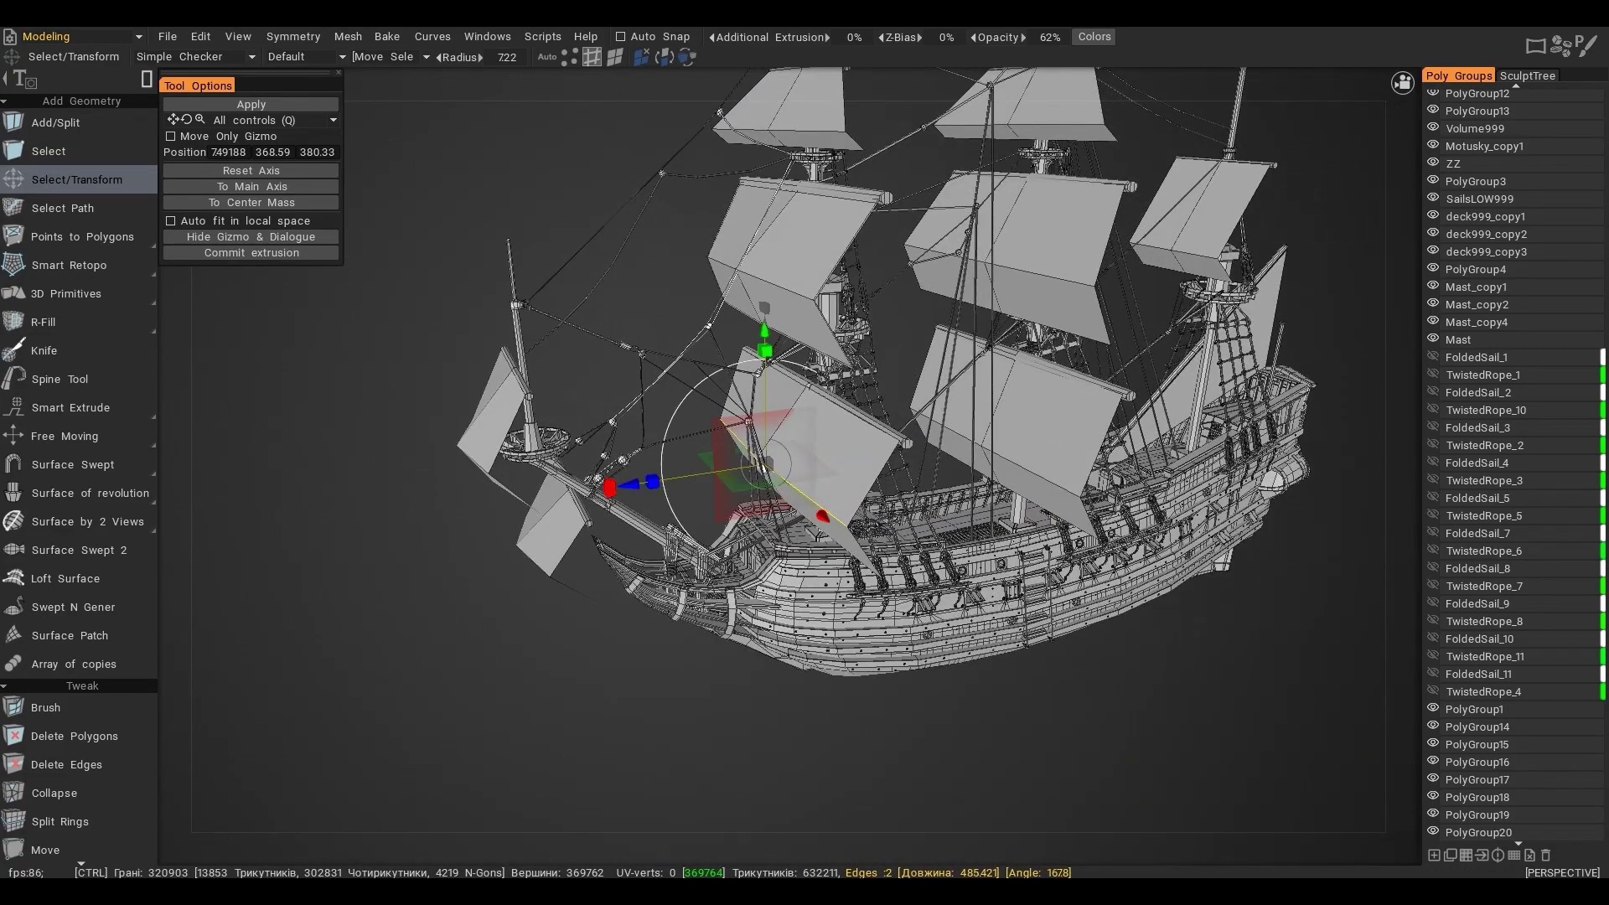
pyautogui.keyDown('alt'); pyautogui.moveTo(611, 557); pyautogui.dragTo(550, 618, button='middle'); pyautogui.keyUp('alt')
pyautogui.keyDown('alt'); pyautogui.moveTo(549, 617); pyautogui.dragTo(637, 620); pyautogui.keyUp('alt')
pyautogui.press('Escape')
pyautogui.keyDown('alt'); pyautogui.moveTo(745, 570); pyautogui.dragTo(746, 528); pyautogui.keyUp('alt')
pyautogui.press('Escape')
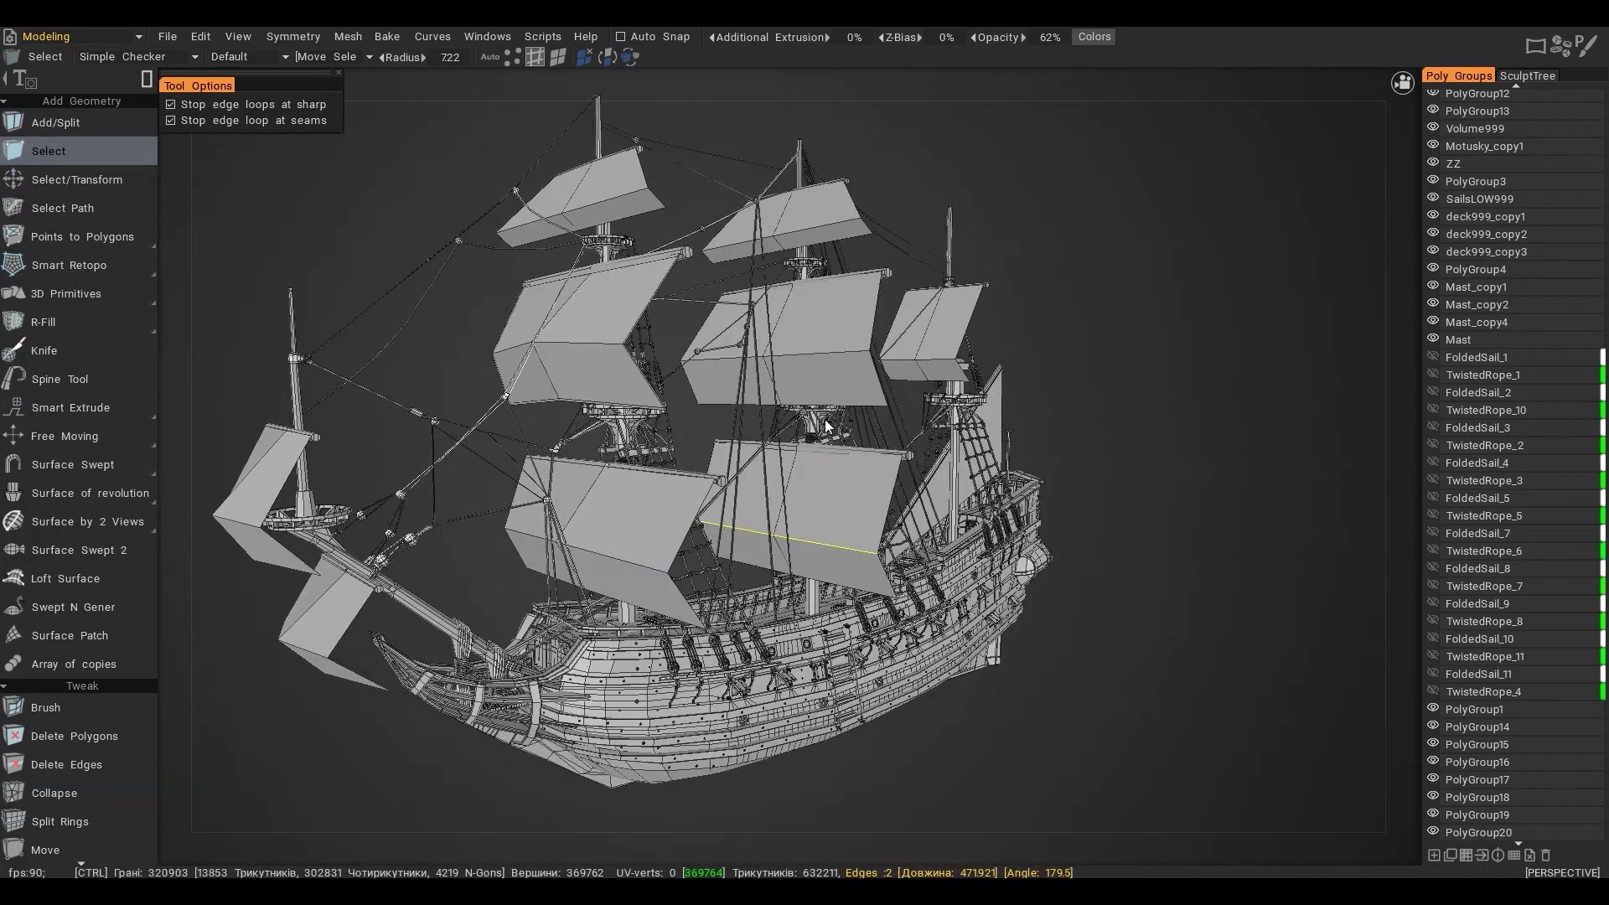
# Select the horizontal fold edges of the main mast's three sails and move them with Select/Transform to bulge the sails
pyautogui.keyDown('alt'); pyautogui.moveTo(828, 411); pyautogui.dragTo(790, 400); pyautogui.keyUp('alt')
pyautogui.click(802, 558)
pyautogui.keyDown('shift'); pyautogui.click(795, 249); pyautogui.keyUp('shift')
pyautogui.press('KP_6')
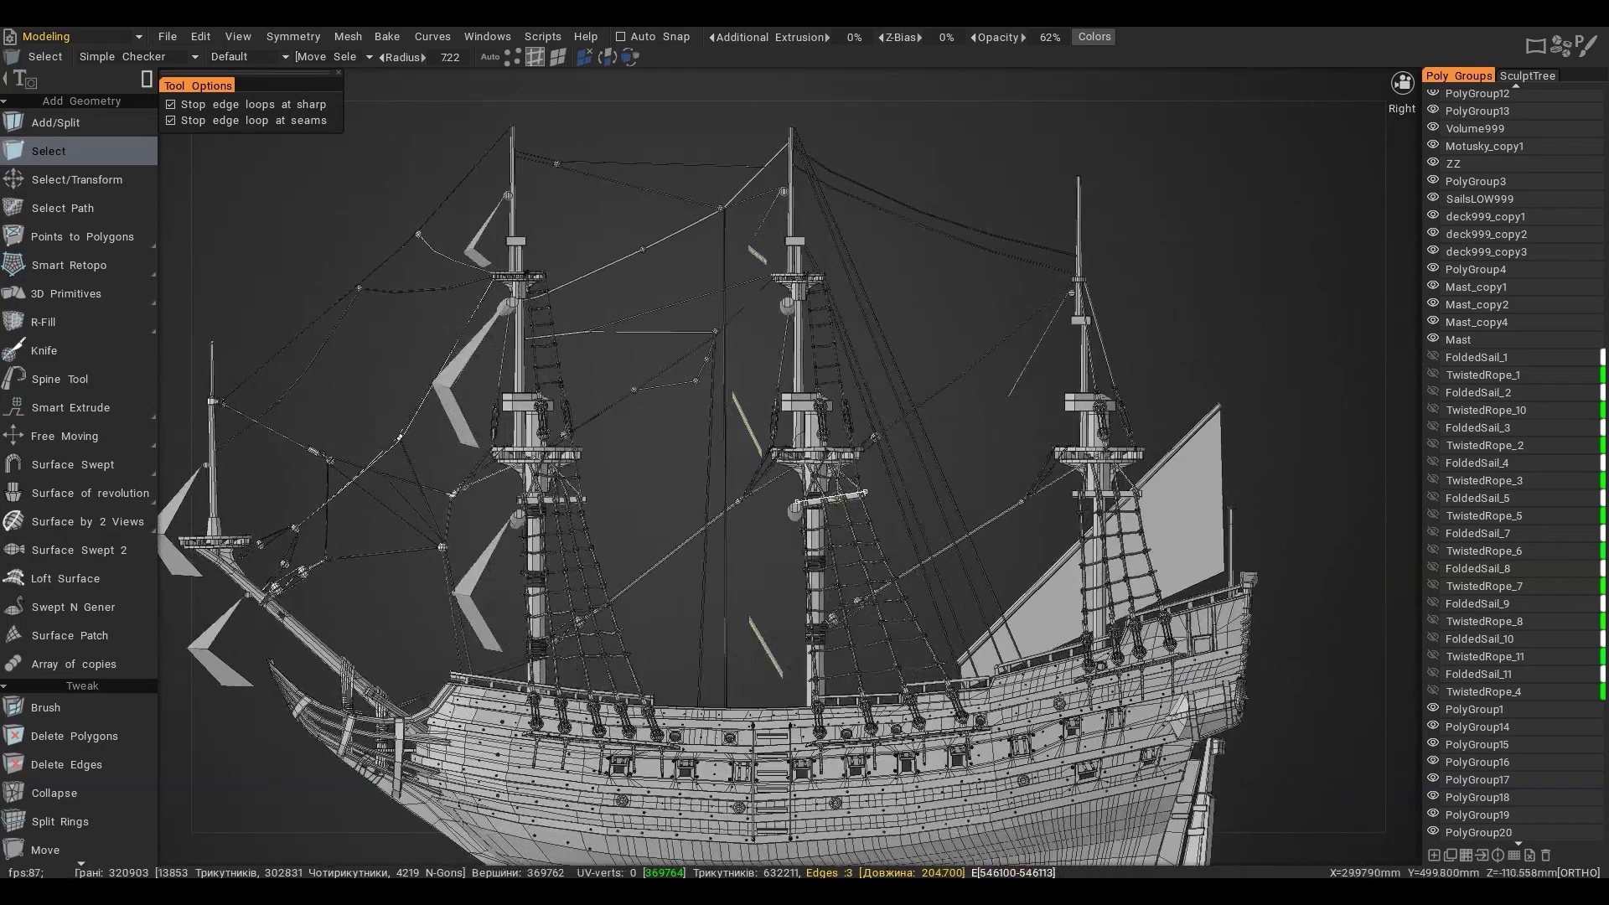
pyautogui.press('w')
pyautogui.keyDown('alt'); pyautogui.moveTo(796, 461); pyautogui.dragTo(883, 465); pyautogui.keyUp('alt')
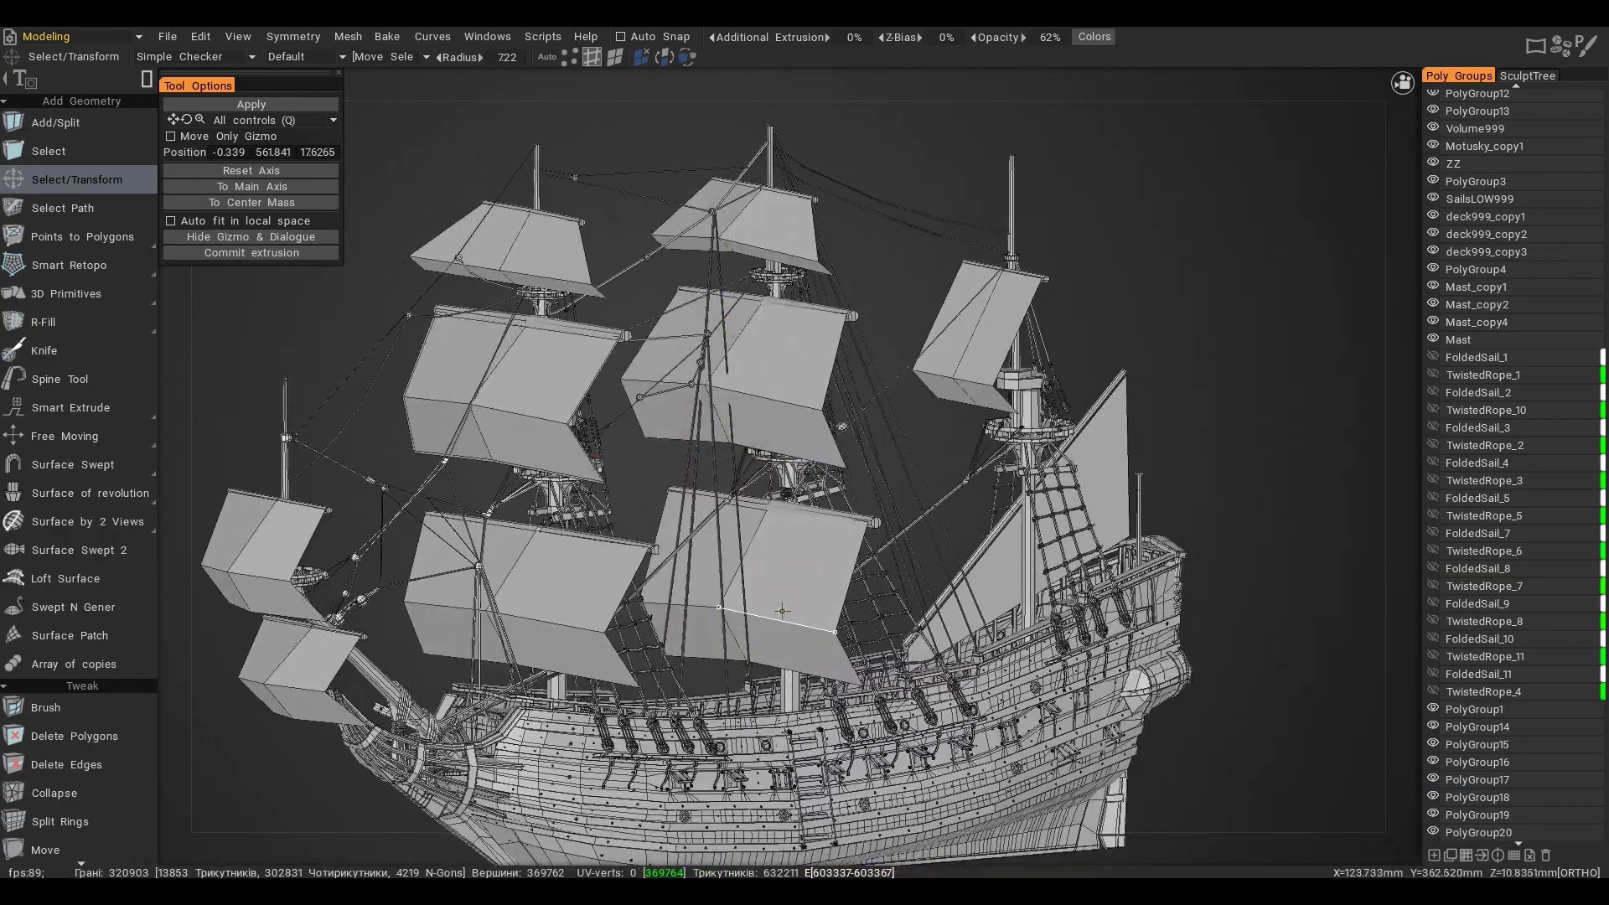
pyautogui.keyDown('shift'); pyautogui.click(775, 241); pyautogui.keyUp('shift')
pyautogui.press('l')
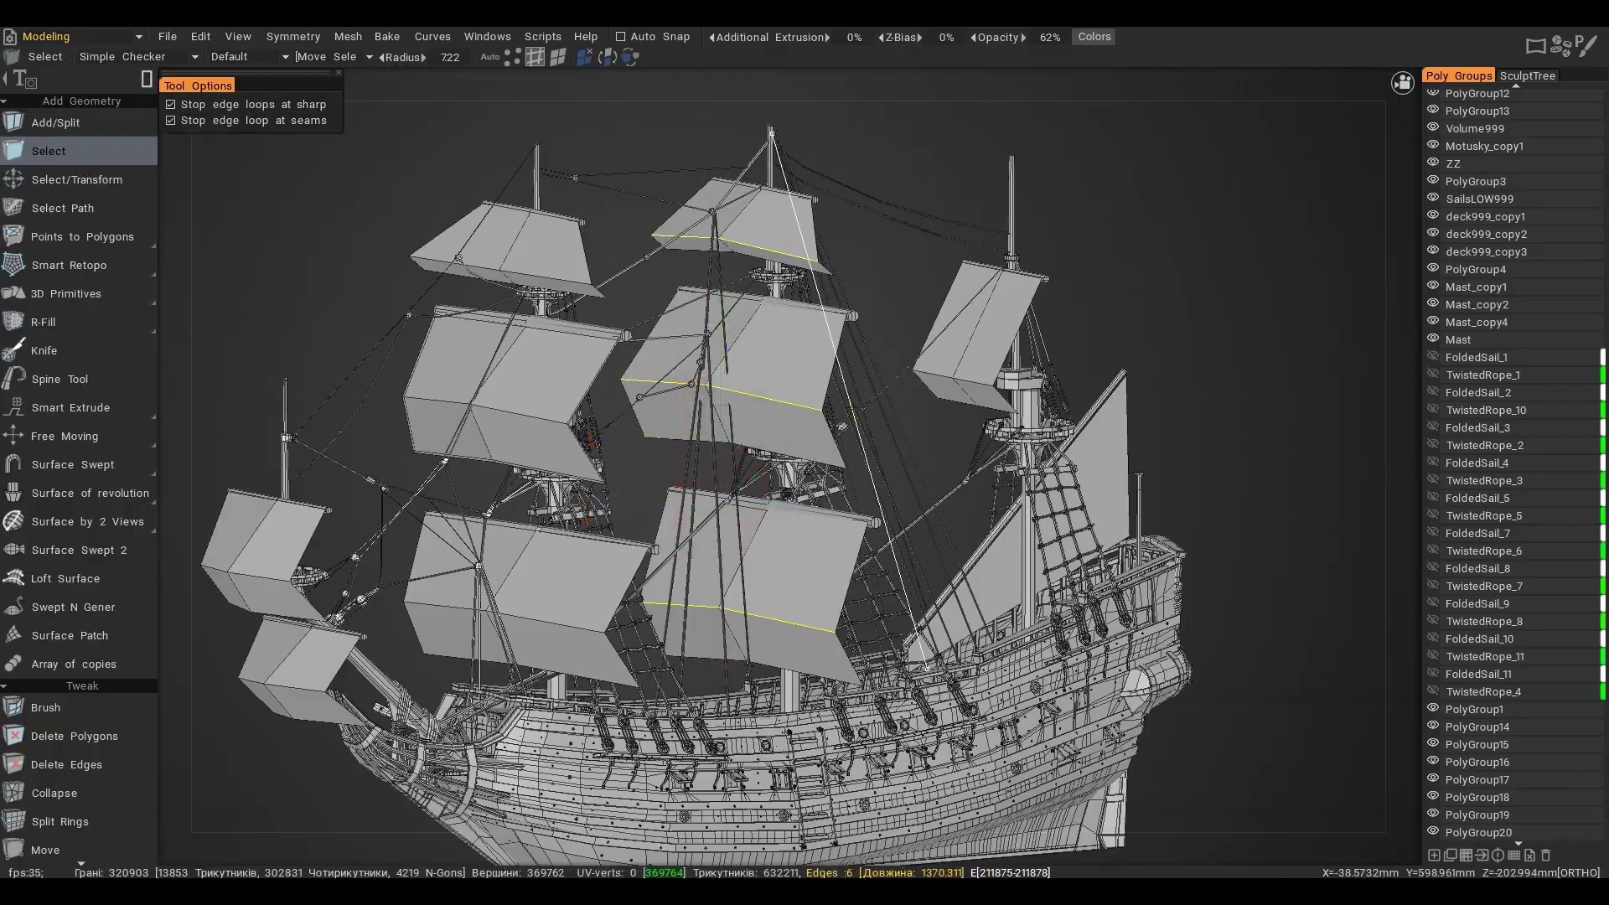
pyautogui.press('KP_7')
pyautogui.keyDown('alt'); pyautogui.moveTo(783, 609); pyautogui.dragTo(832, 526); pyautogui.keyUp('alt')
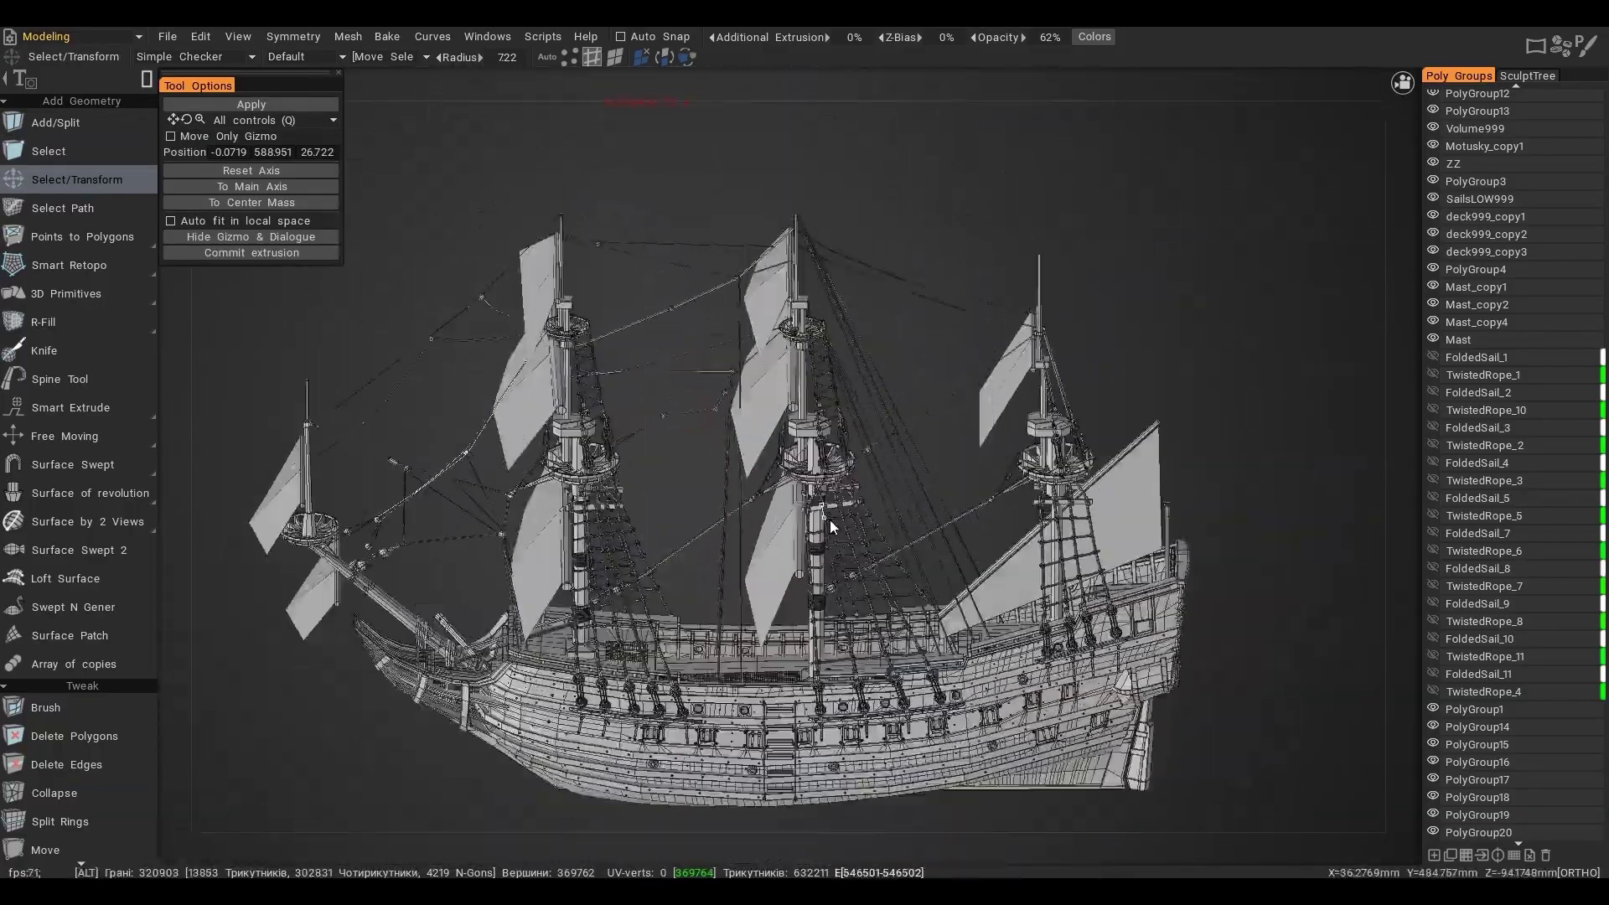
# Select the lower centre edge of the mizzen's upper sail and move it with Select/Transform in the right view
pyautogui.press('KP_5')
pyautogui.press('h')
pyautogui.keyDown('alt'); pyautogui.moveTo(671, 323); pyautogui.dragTo(938, 436); pyautogui.keyUp('alt')
pyautogui.press('KP_5')
pyautogui.press('space')
pyautogui.click(812, 186)
pyautogui.keyDown('alt'); pyautogui.moveTo(939, 436); pyautogui.dragTo(825, 386, button='middle'); pyautogui.keyUp('alt')
pyautogui.press('h')
pyautogui.keyDown('alt'); pyautogui.moveTo(825, 385); pyautogui.dragTo(835, 475, button='right'); pyautogui.keyUp('alt')
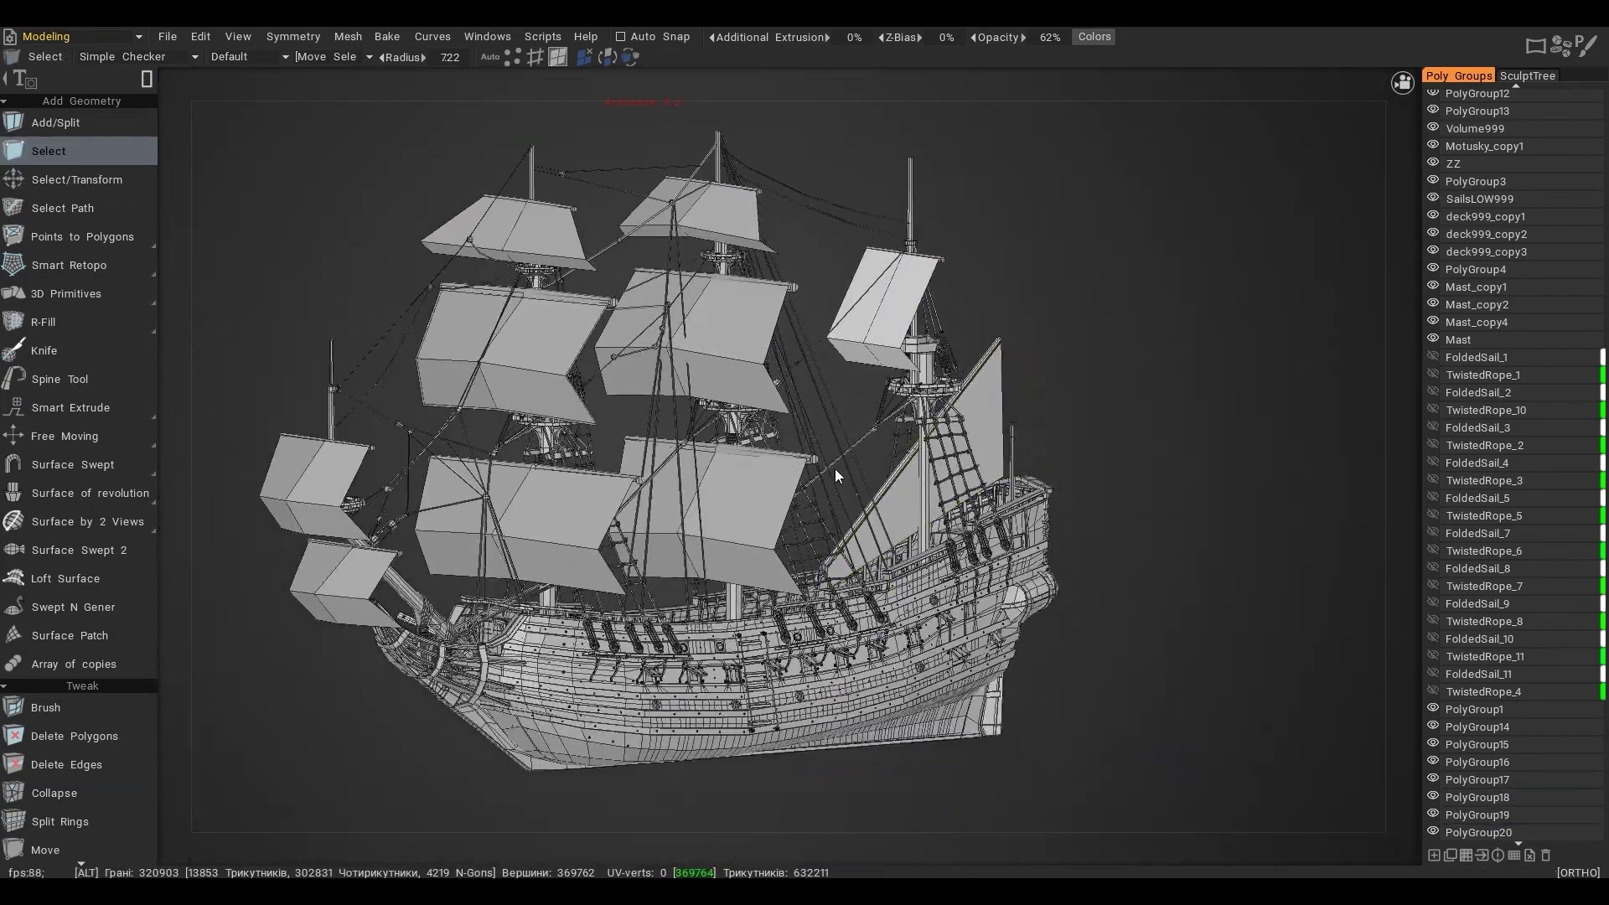
pyautogui.keyDown('alt'); pyautogui.moveTo(834, 469); pyautogui.dragTo(805, 450); pyautogui.keyUp('alt')
pyautogui.keyDown('alt'); pyautogui.moveTo(832, 403); pyautogui.dragTo(896, 281, button='right'); pyautogui.keyUp('alt')
pyautogui.keyDown('alt'); pyautogui.moveTo(896, 281); pyautogui.dragTo(683, 461, button='middle'); pyautogui.keyUp('alt')
pyautogui.press('2')
pyautogui.click(696, 446)
pyautogui.press('KP_6')
pyautogui.press('w')
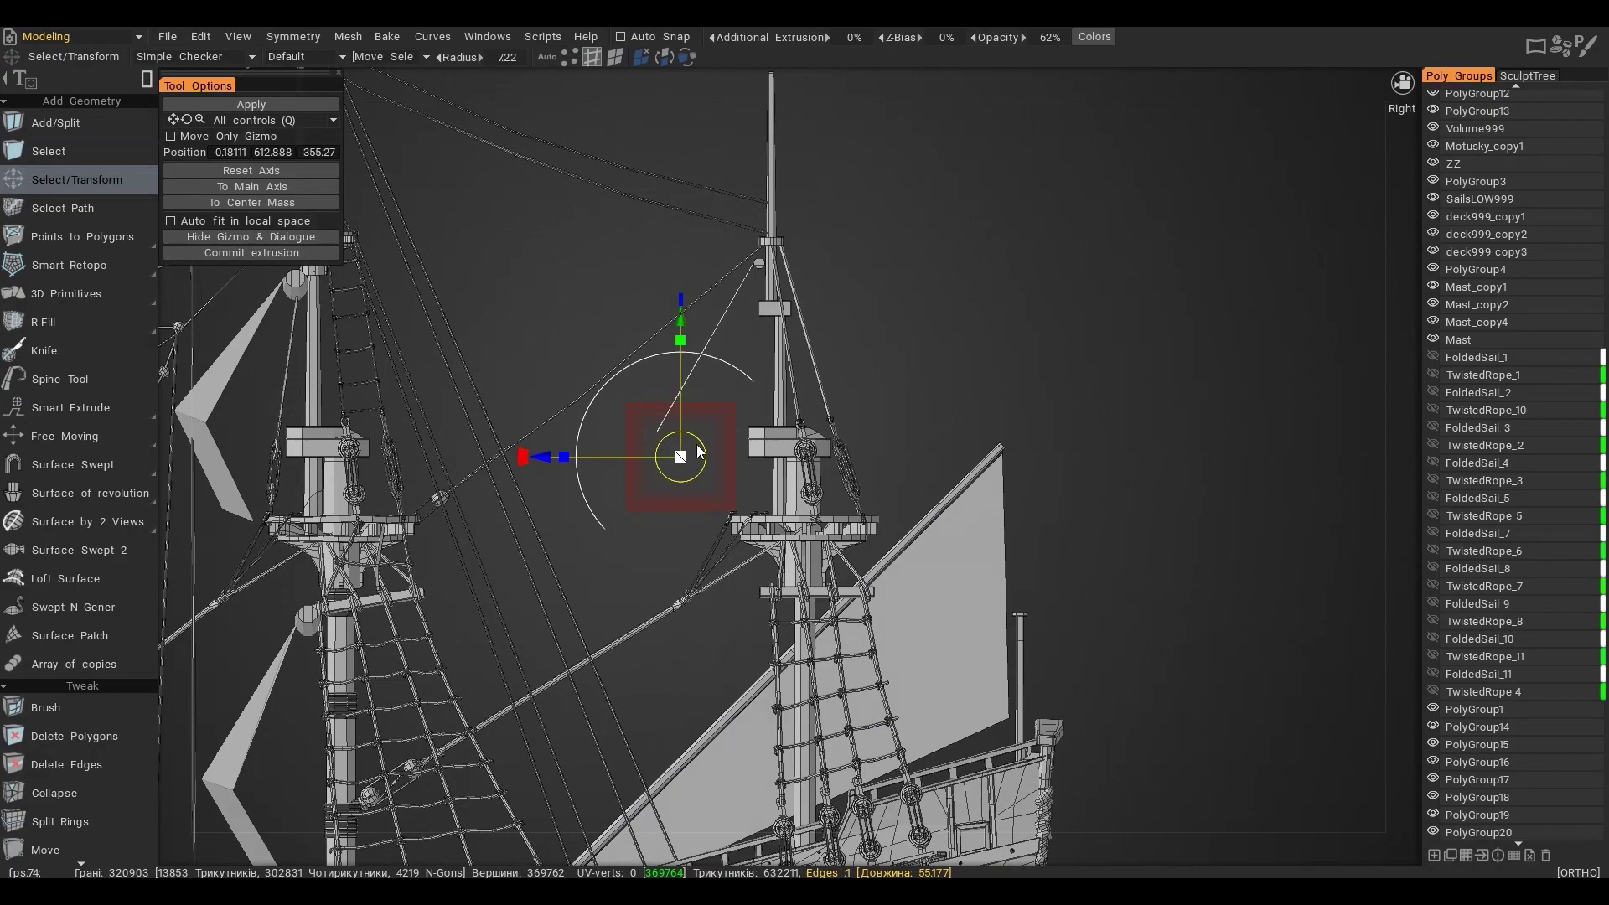
pyautogui.moveTo(666, 456); pyautogui.dragTo(871, 536)
# Select the horizontal fold edges of the mizzen's upper sail and activate the transform gizmo to shape the fold
pyautogui.press('q')
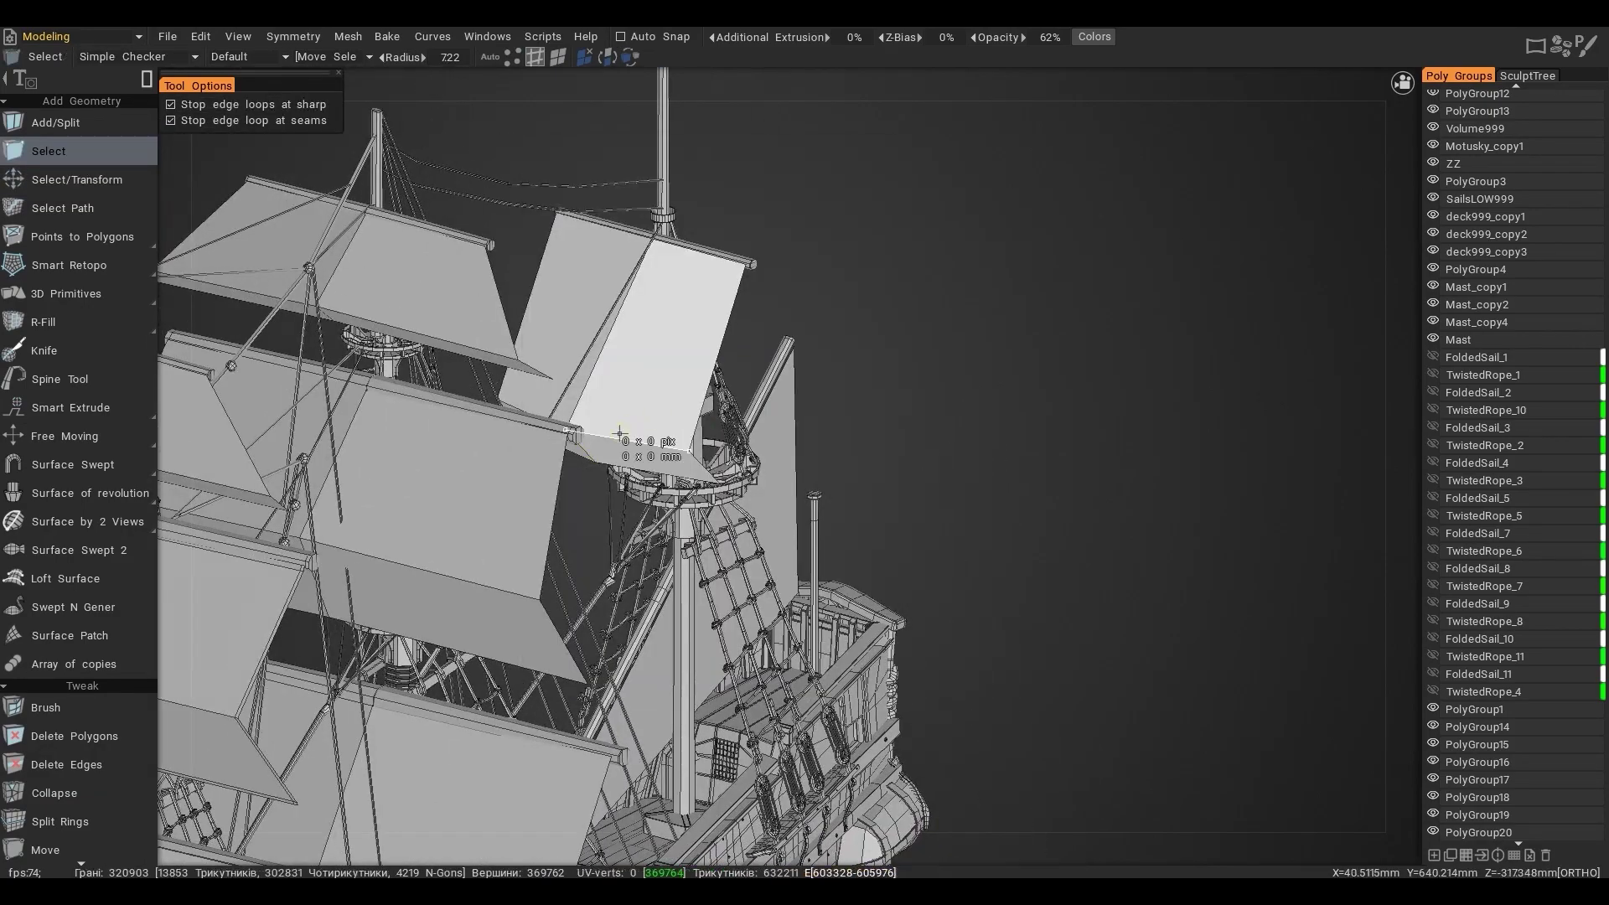
pyautogui.moveTo(625, 432); pyautogui.dragTo(539, 404)
pyautogui.press('w')
pyautogui.keyDown('alt'); pyautogui.moveTo(657, 456); pyautogui.dragTo(800, 335); pyautogui.keyUp('alt')
pyautogui.keyDown('alt'); pyautogui.moveTo(801, 335); pyautogui.dragTo(743, 352, button='right'); pyautogui.keyUp('alt')
pyautogui.keyDown('alt'); pyautogui.moveTo(743, 352); pyautogui.dragTo(205, 733); pyautogui.keyUp('alt')
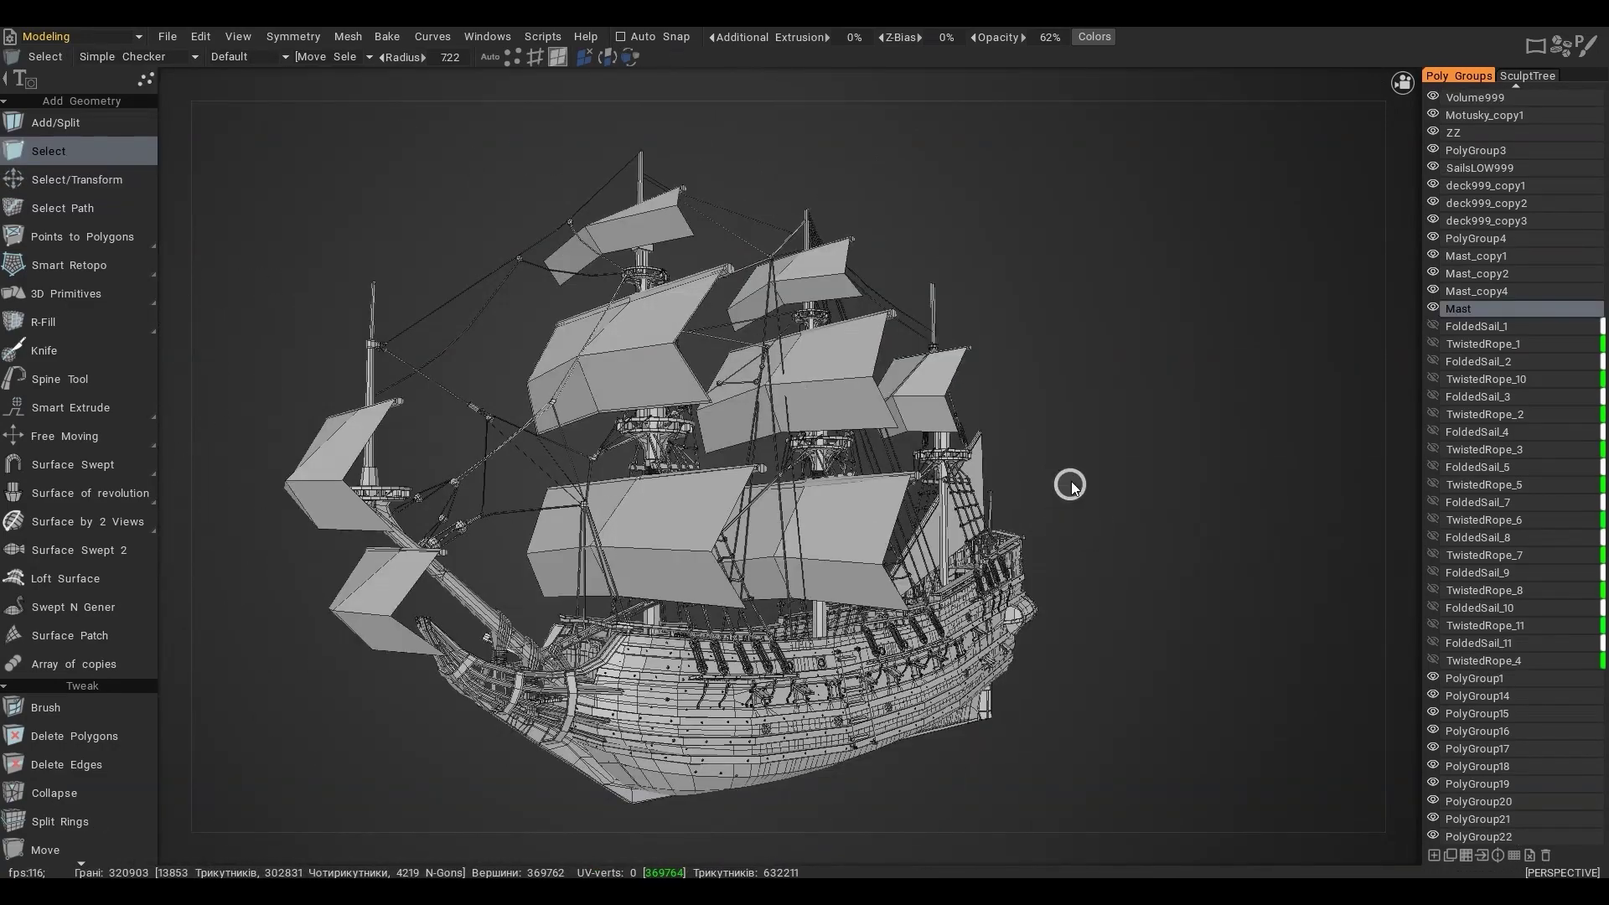
# Try to subdivide and smooth the bowsprit's upper sail in PolyGroup1, and undo the smoothing
pyautogui.keyDown('alt'); pyautogui.moveTo(1065, 485); pyautogui.dragTo(630, 470); pyautogui.keyUp('alt')
pyautogui.click(445, 454)
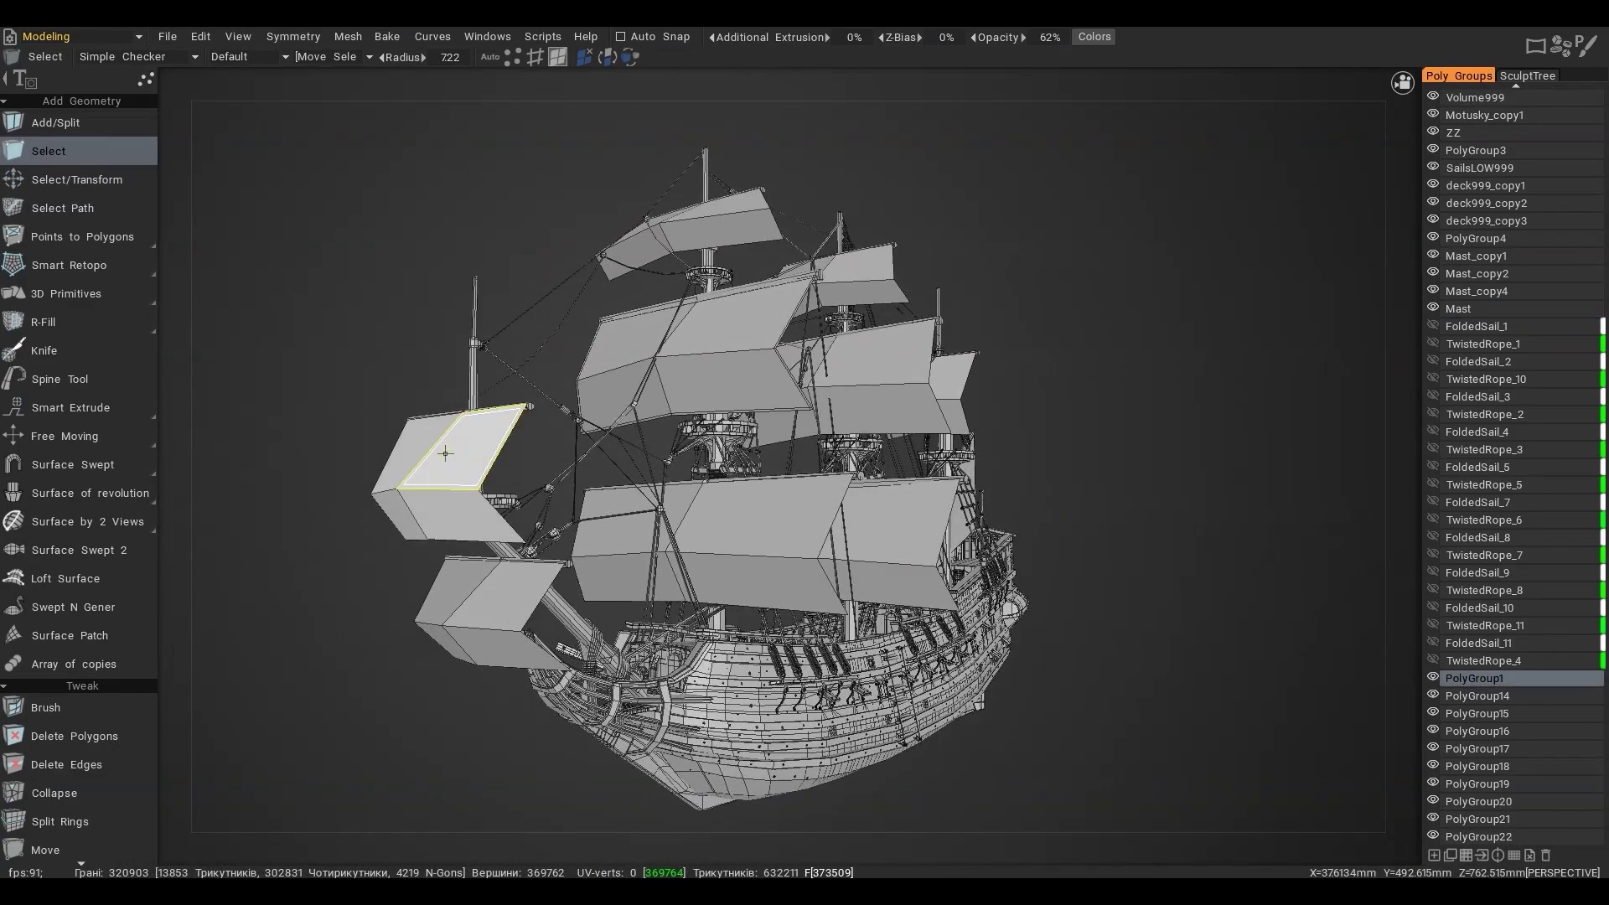
pyautogui.keyDown('alt'); pyautogui.moveTo(474, 460); pyautogui.dragTo(987, 529); pyautogui.keyUp('alt')
pyautogui.keyDown('alt'); pyautogui.moveTo(782, 493); pyautogui.dragTo(743, 490); pyautogui.keyUp('alt')
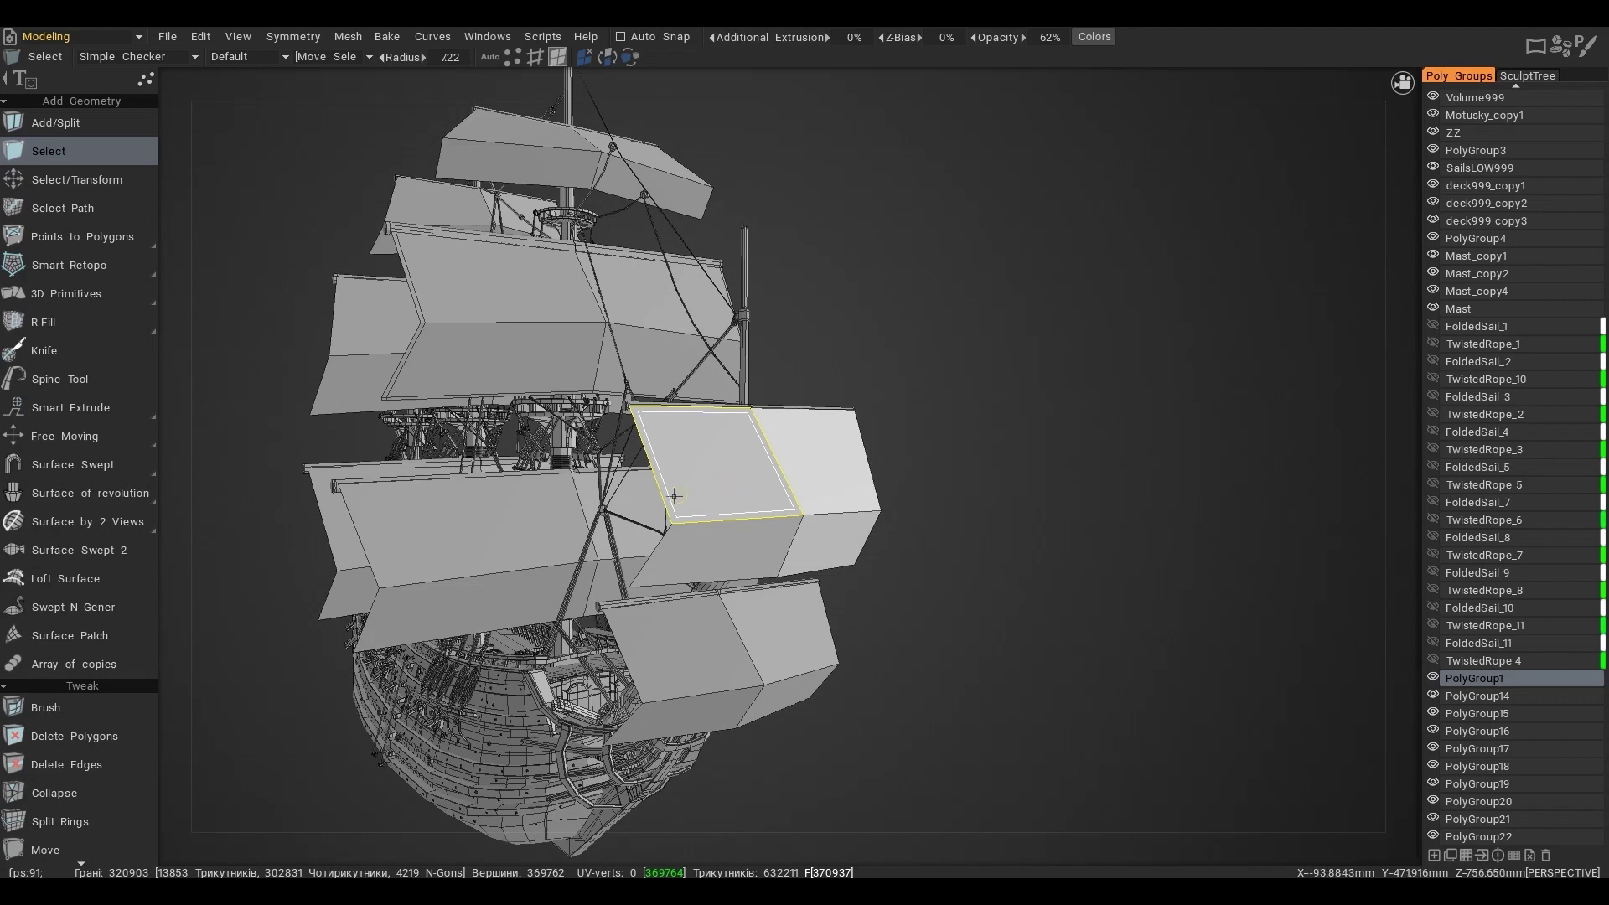
pyautogui.keyDown('alt'); pyautogui.moveTo(970, 485); pyautogui.dragTo(999, 483); pyautogui.keyUp('alt')
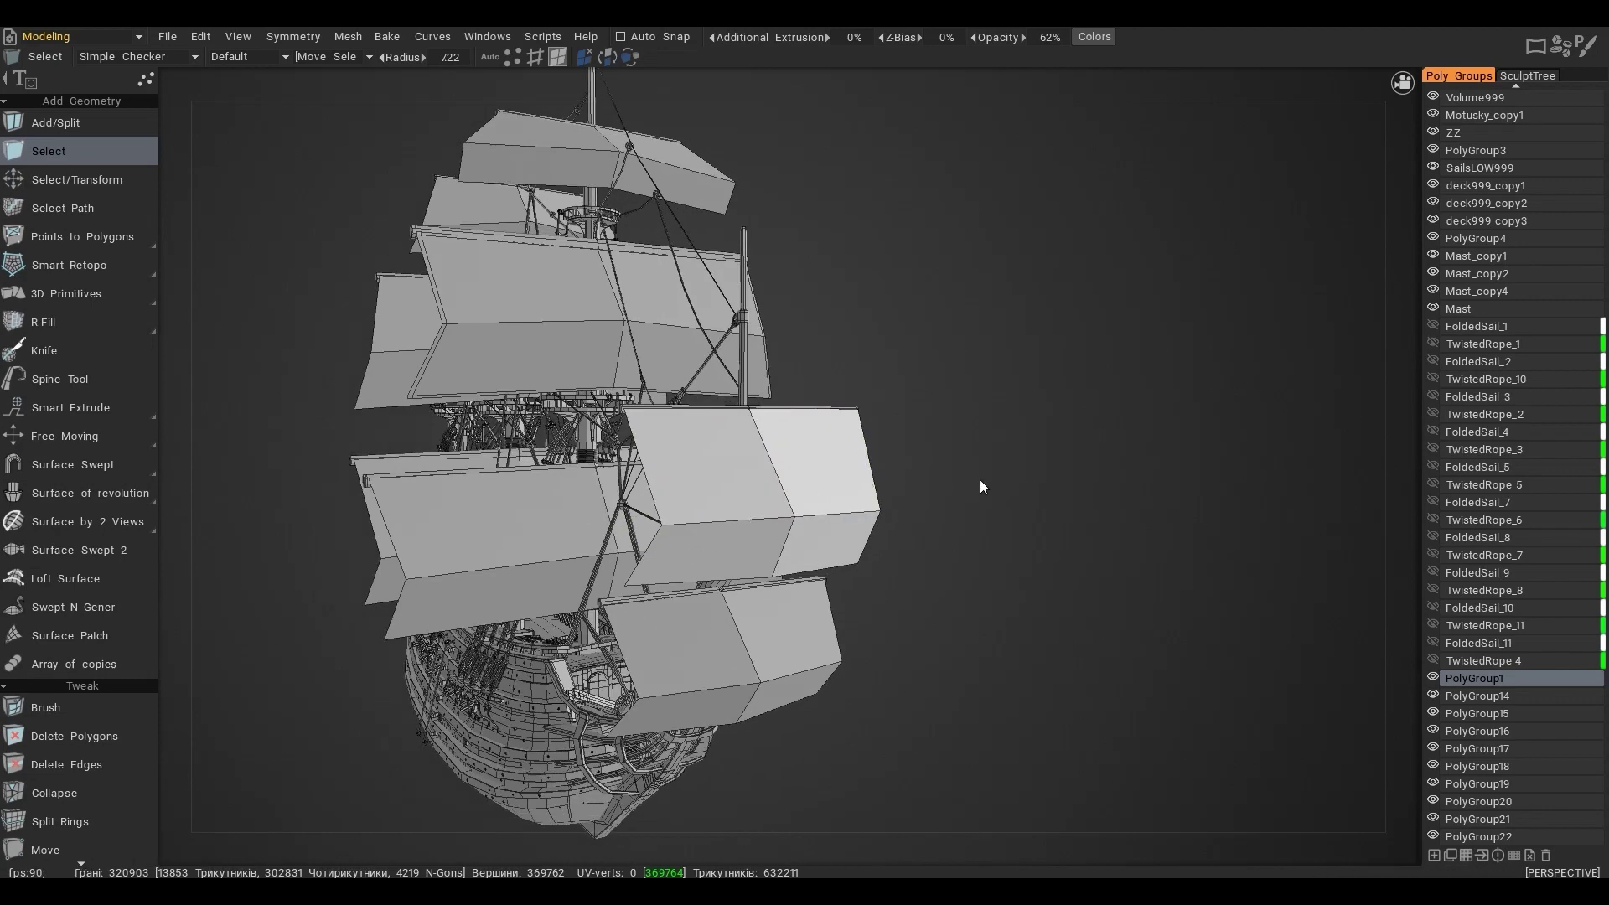
pyautogui.hotkey('shift', 'd')
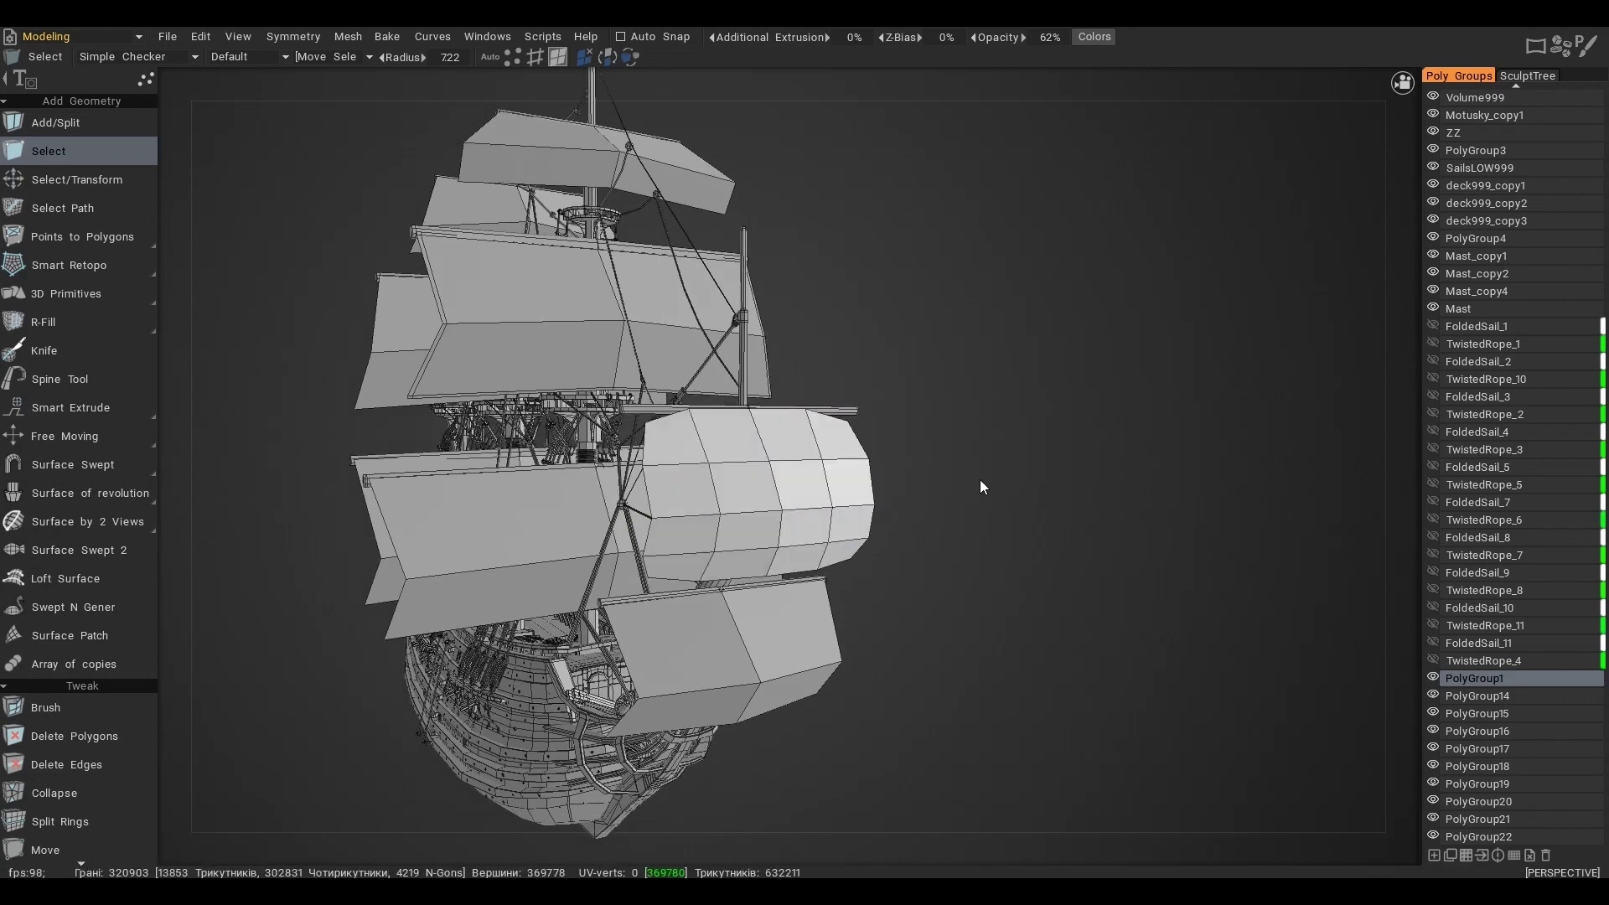
pyautogui.keyDown('alt'); pyautogui.moveTo(790, 478); pyautogui.dragTo(591, 486); pyautogui.keyUp('alt')
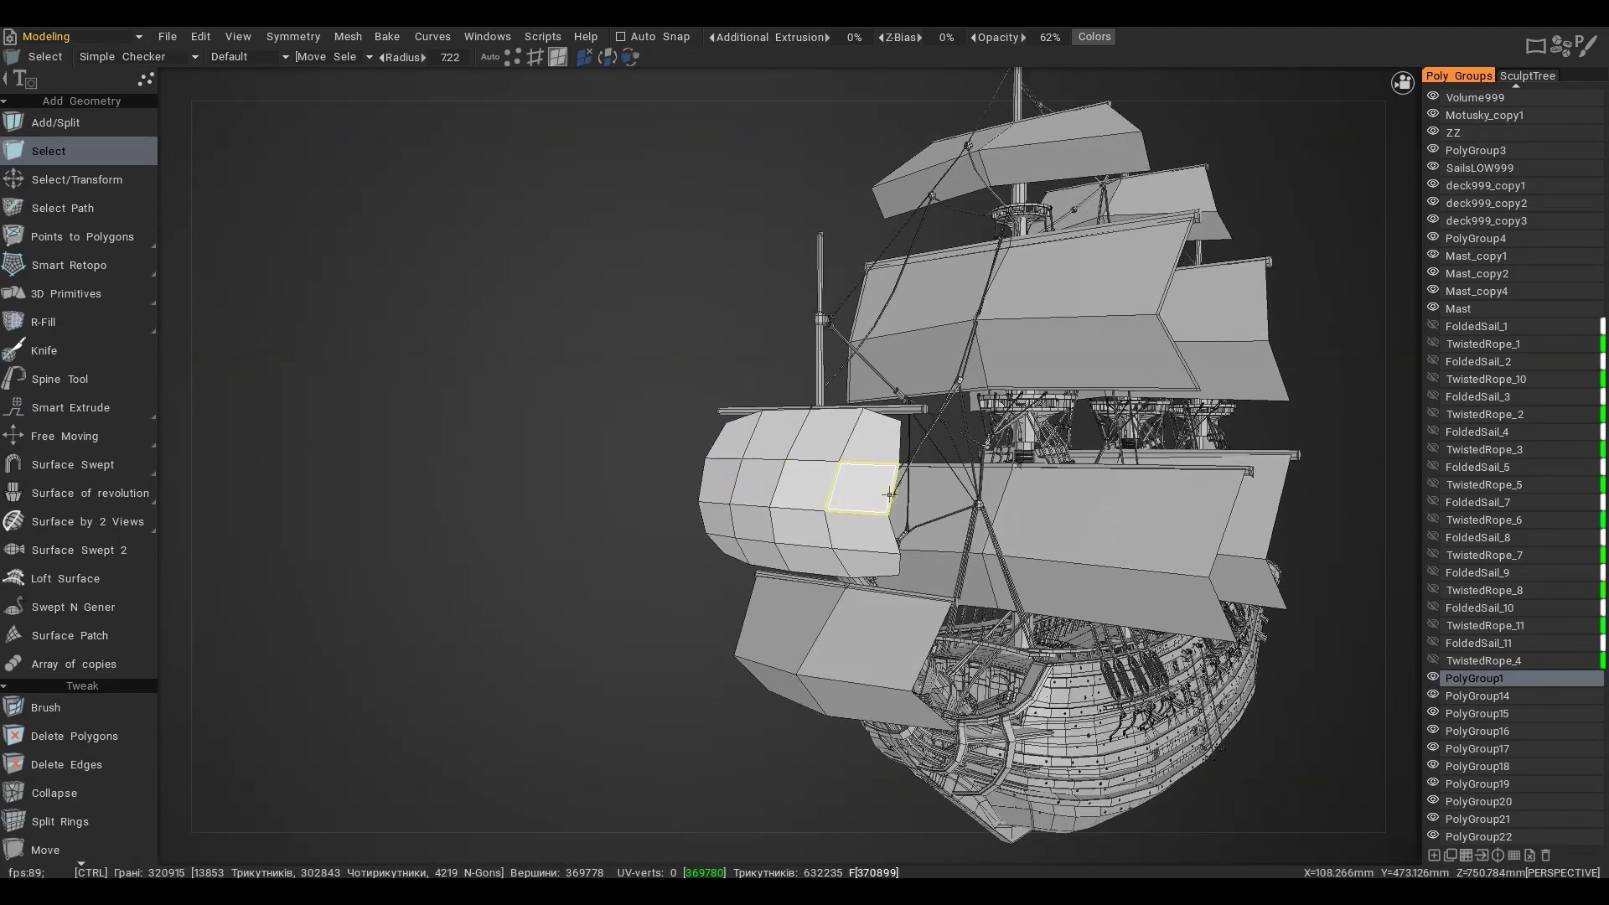
pyautogui.hotkey('ctrl', 'z')
# Add supporting edge rings close to the borders of the bowsprit's upper sail with Points to Polygons
pyautogui.press('space')
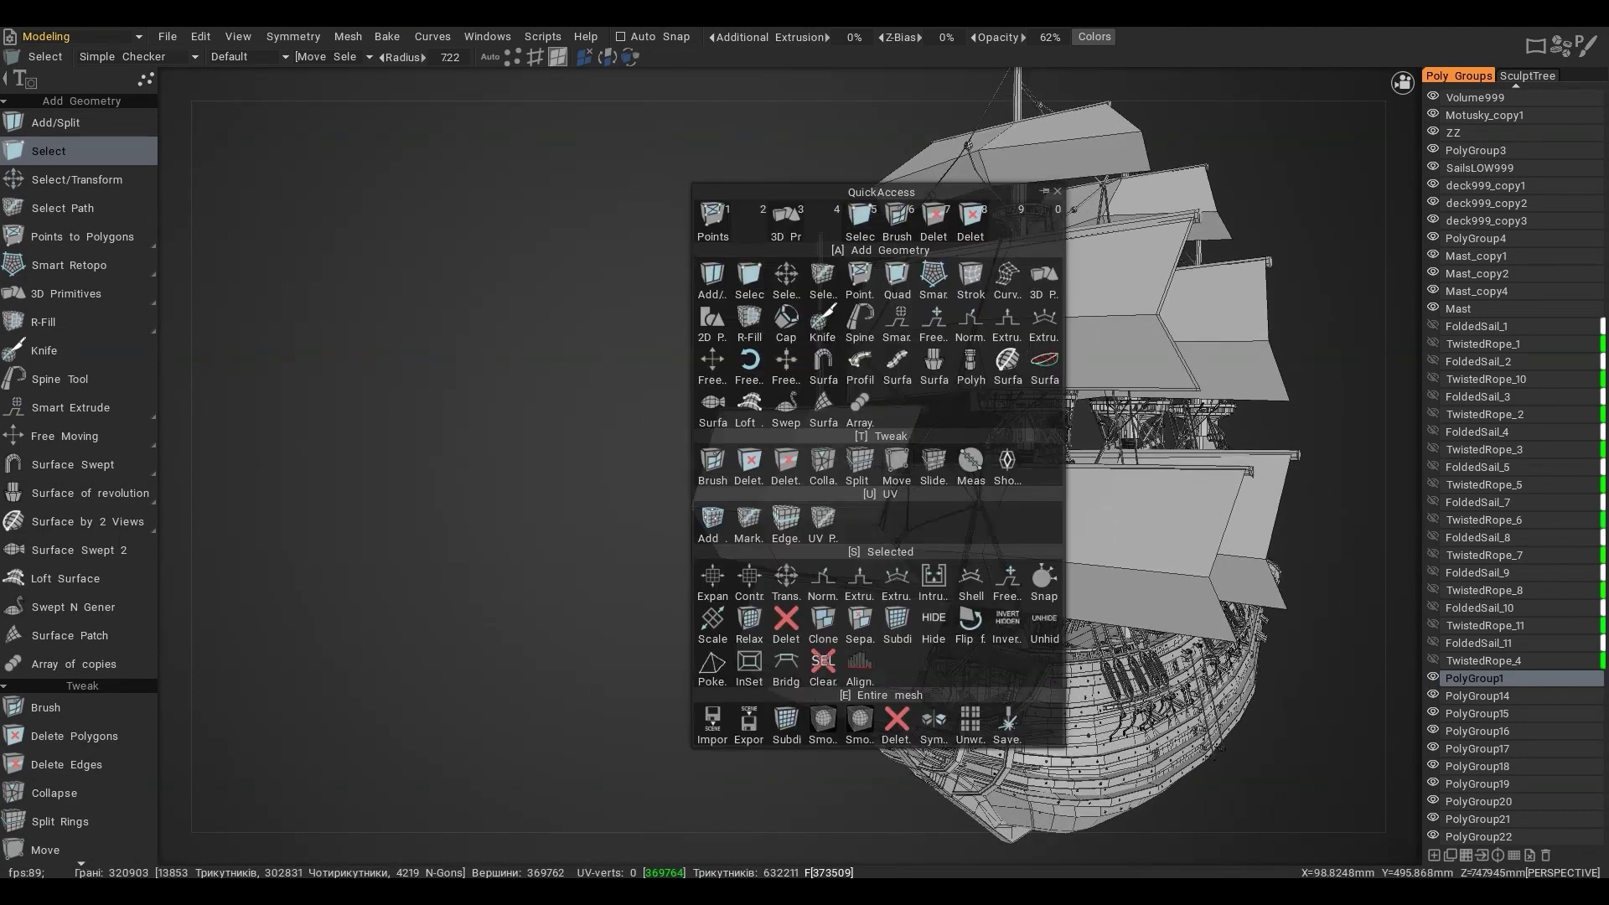
pyautogui.press('1')
pyautogui.scroll(5, 885, 426)
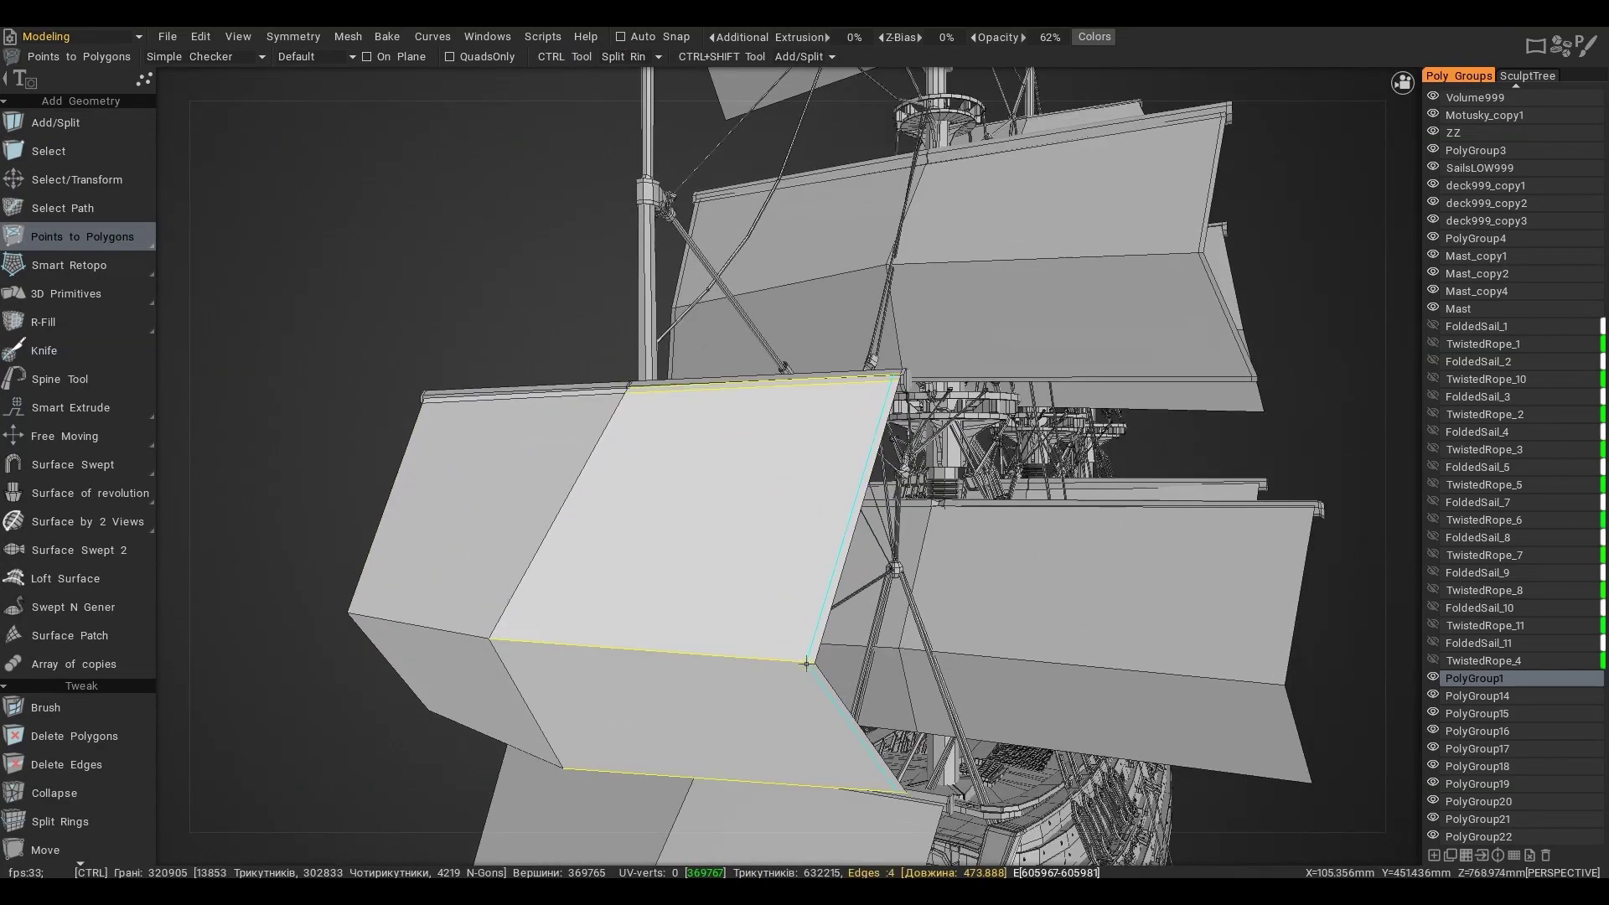
pyautogui.keyDown('ctrl'); pyautogui.click(806, 664); pyautogui.keyUp('ctrl')
pyautogui.keyDown('alt'); pyautogui.moveTo(470, 503); pyautogui.dragTo(653, 411); pyautogui.keyUp('alt')
pyautogui.keyDown('ctrl'); pyautogui.click(518, 506); pyautogui.keyUp('ctrl')
pyautogui.keyDown('alt'); pyautogui.moveTo(511, 603); pyautogui.dragTo(506, 611); pyautogui.keyUp('alt')
pyautogui.keyDown('ctrl'); pyautogui.click(507, 611); pyautogui.keyUp('ctrl')
# Smooth the bowsprit's upper sail with Catmull-Clark subdivision and locate the Smooth (CC) command in the tool list
pyautogui.hotkey('ctrl', 'd')
pyautogui.keyDown('alt'); pyautogui.moveTo(637, 536); pyautogui.dragTo(779, 495); pyautogui.keyUp('alt')
pyautogui.press('space')
pyautogui.press('5')
pyautogui.press('space')
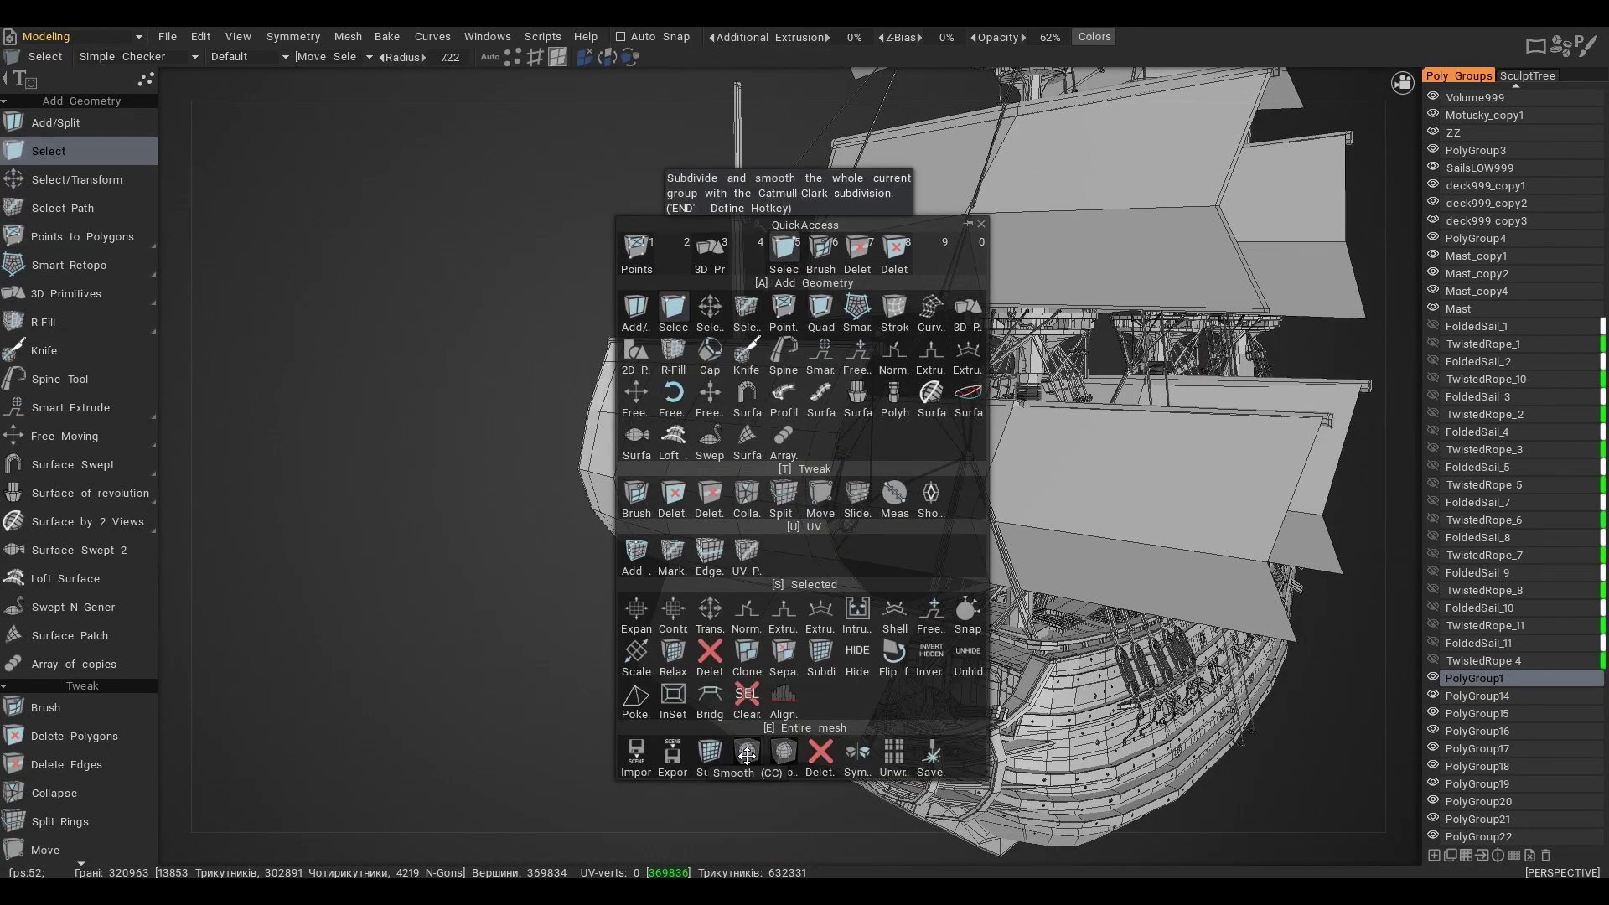
pyautogui.scroll(-5, 110, 410)
pyautogui.scroll(-5, 111, 411)
pyautogui.scroll(-3, 539, 384)
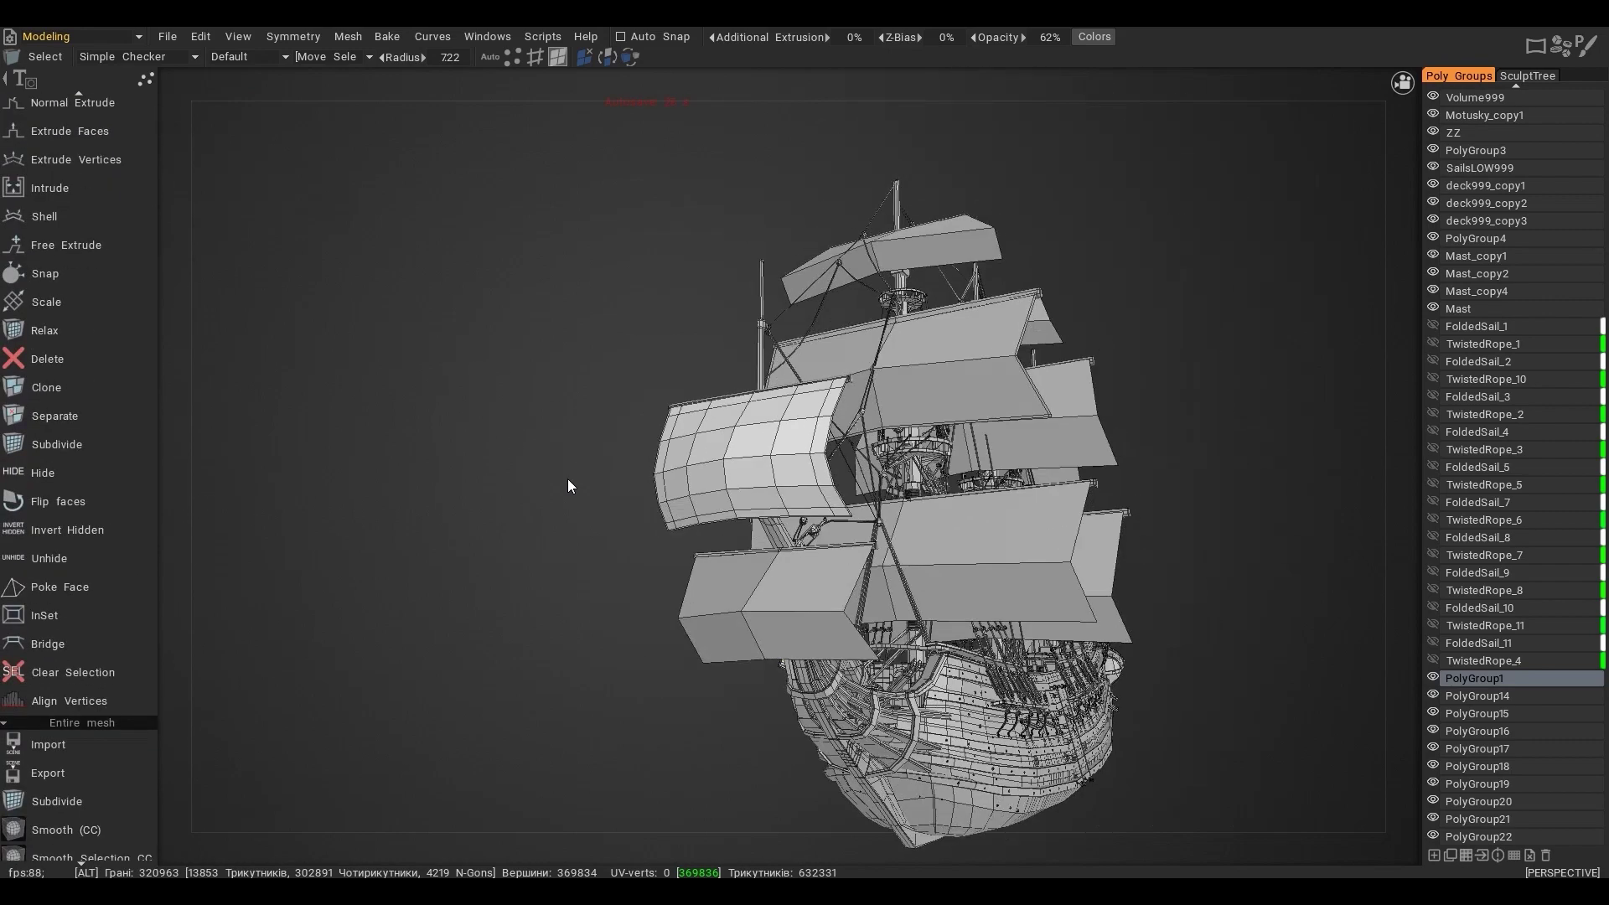
# Make PolyGroup14 active and add supporting edge rings close to the borders of the bowsprit's lower sail with Points to Polygons
pyautogui.keyDown('alt'); pyautogui.moveTo(539, 385); pyautogui.dragTo(755, 469); pyautogui.keyUp('alt')
pyautogui.scroll(5, 897, 596)
pyautogui.press('h')
pyautogui.press('space')
pyautogui.click(895, 600)
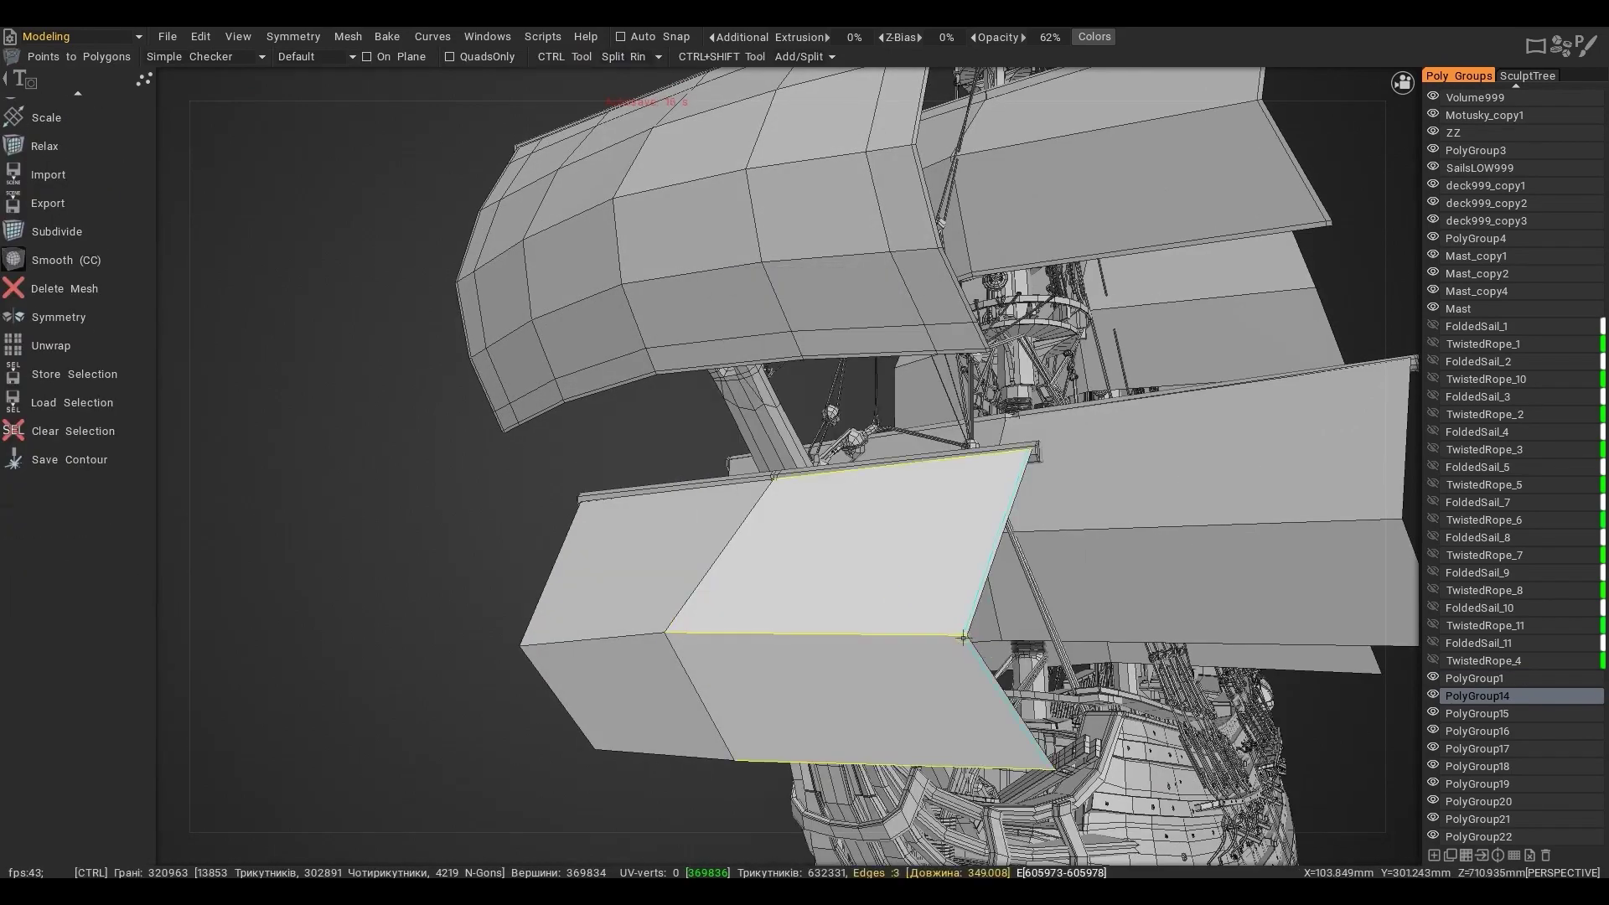
pyautogui.keyDown('ctrl'); pyautogui.click(960, 639); pyautogui.keyUp('ctrl')
pyautogui.keyDown('alt'); pyautogui.moveTo(955, 637); pyautogui.dragTo(775, 618); pyautogui.keyUp('alt')
pyautogui.keyDown('ctrl'); pyautogui.click(964, 481); pyautogui.keyUp('ctrl')
pyautogui.keyDown('ctrl'); pyautogui.click(413, 647); pyautogui.keyUp('ctrl')
# Hide every poly group except Mast, and show the sail groups PolyGroup1 to PolyGroup22 to isolate the sails
pyautogui.scroll(-4, 521, 641)
pyautogui.keyDown('alt'); pyautogui.moveTo(930, 548); pyautogui.dragTo(891, 502); pyautogui.keyUp('alt')
pyautogui.keyDown('alt'); pyautogui.click(1434, 307); pyautogui.keyUp('alt')
pyautogui.moveTo(1433, 677); pyautogui.dragTo(1433, 837)
pyautogui.keyDown('alt'); pyautogui.moveTo(817, 429); pyautogui.dragTo(919, 424); pyautogui.keyUp('alt')
pyautogui.scroll(5, 880, 561)
pyautogui.scroll(-4, 955, 520)
pyautogui.keyDown('alt'); pyautogui.moveTo(963, 511); pyautogui.dragTo(744, 525); pyautogui.keyUp('alt')
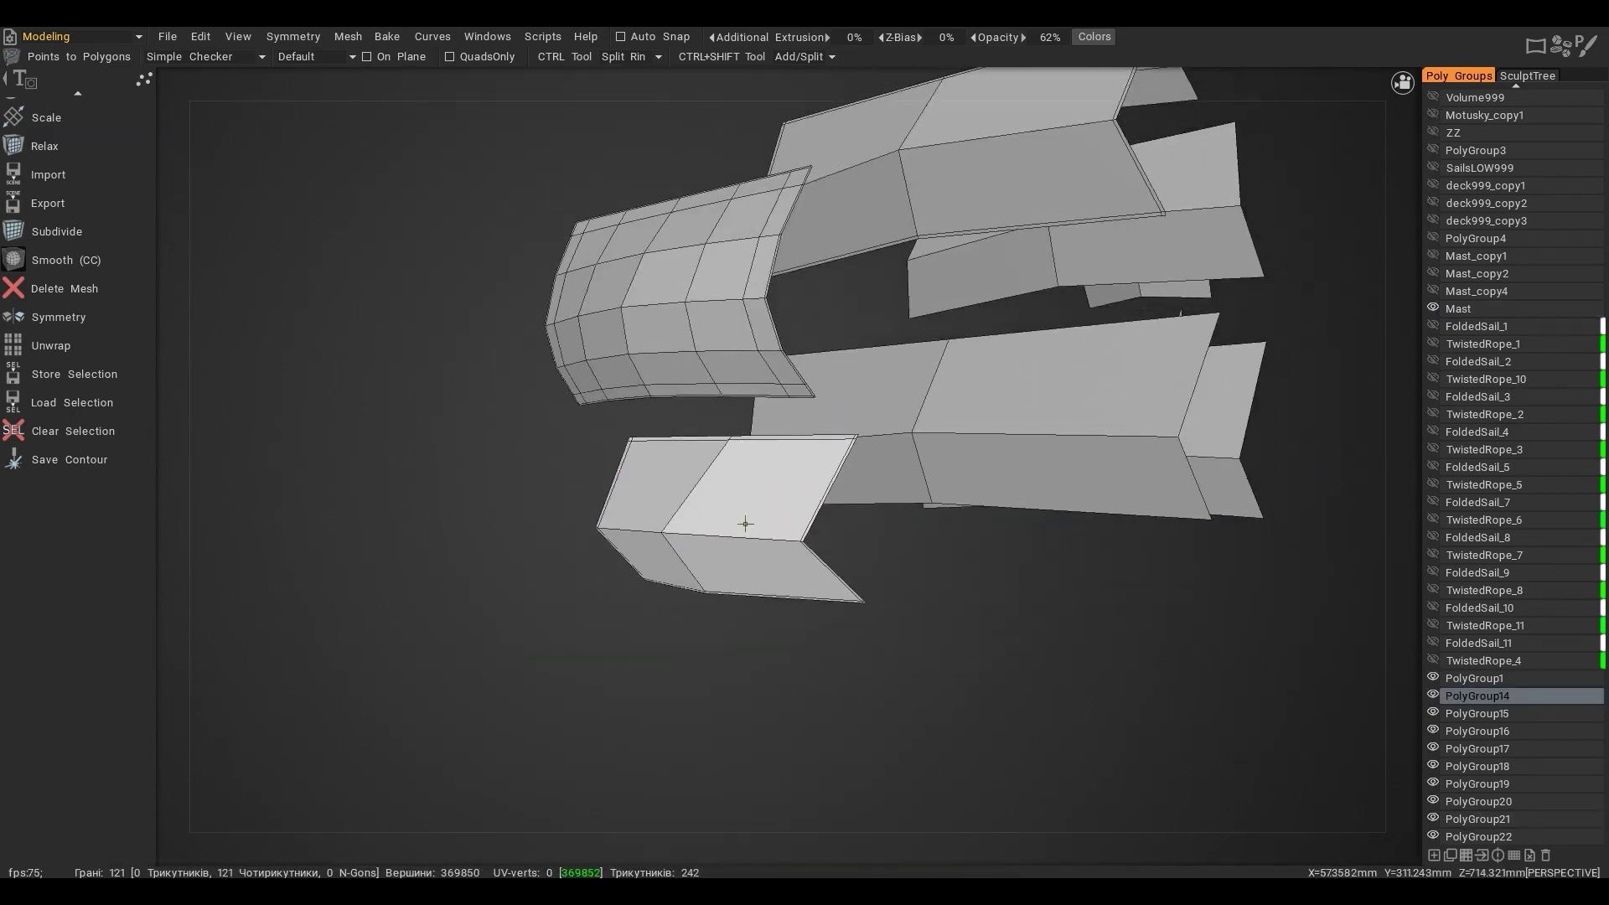
# Hide PolyGroup1 and PolyGroup14, then add supporting border edge rings to PolyGroup15 and smooth it with Catmull-Clark
pyautogui.click(1433, 678)
pyautogui.click(1433, 696)
pyautogui.keyDown('alt'); pyautogui.moveTo(1171, 586); pyautogui.dragTo(946, 419); pyautogui.keyUp('alt')
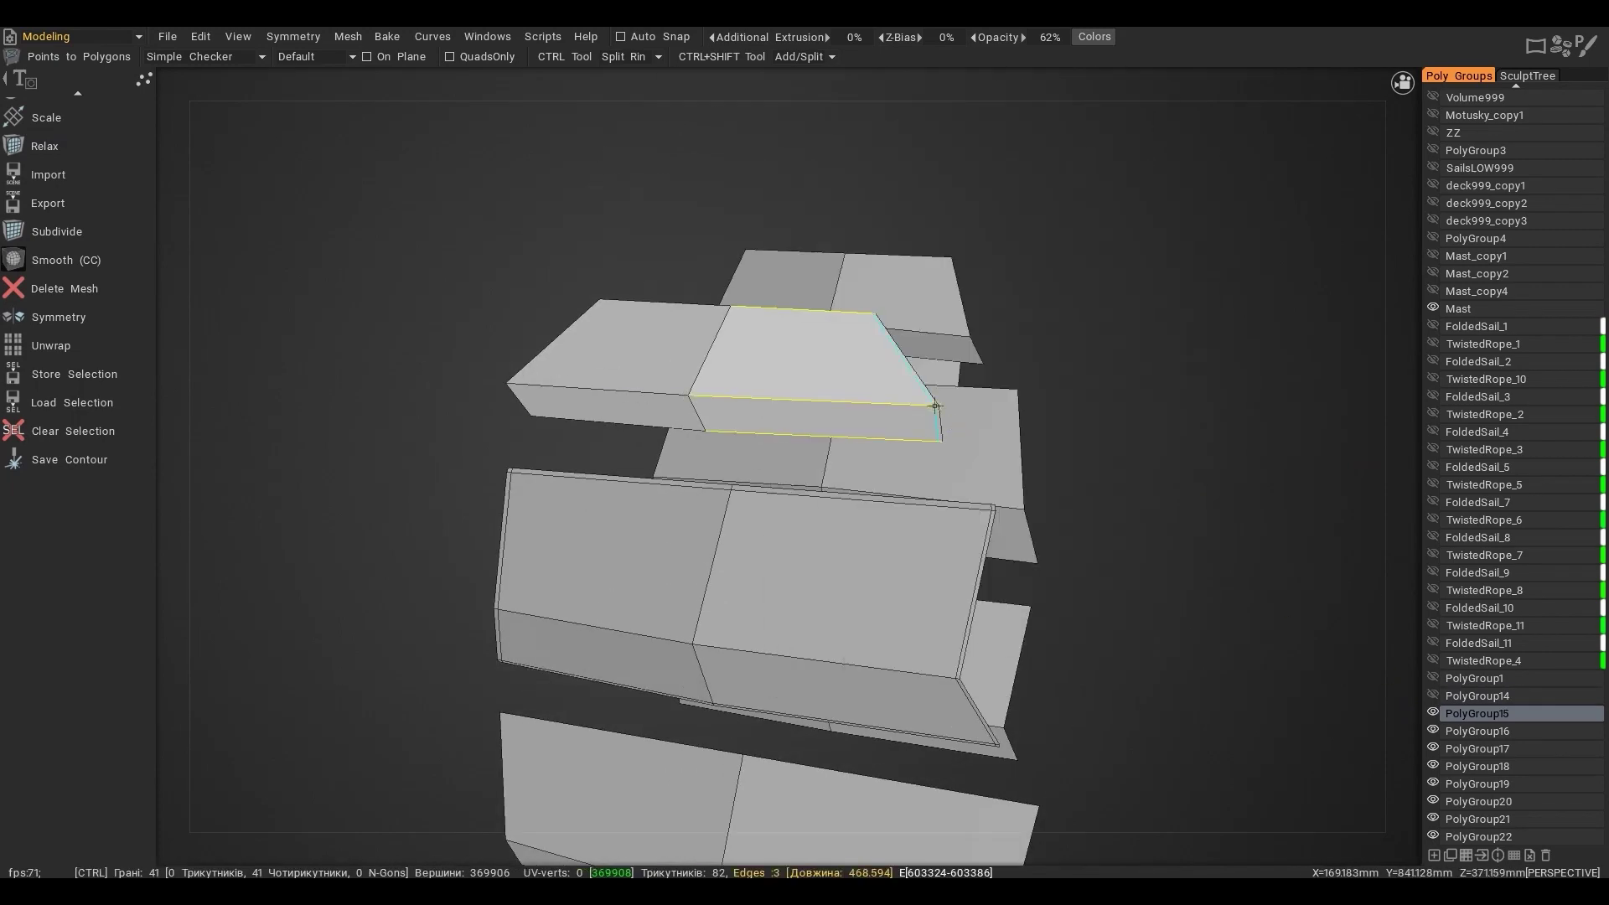
pyautogui.hotkey('ctrl', 'z')
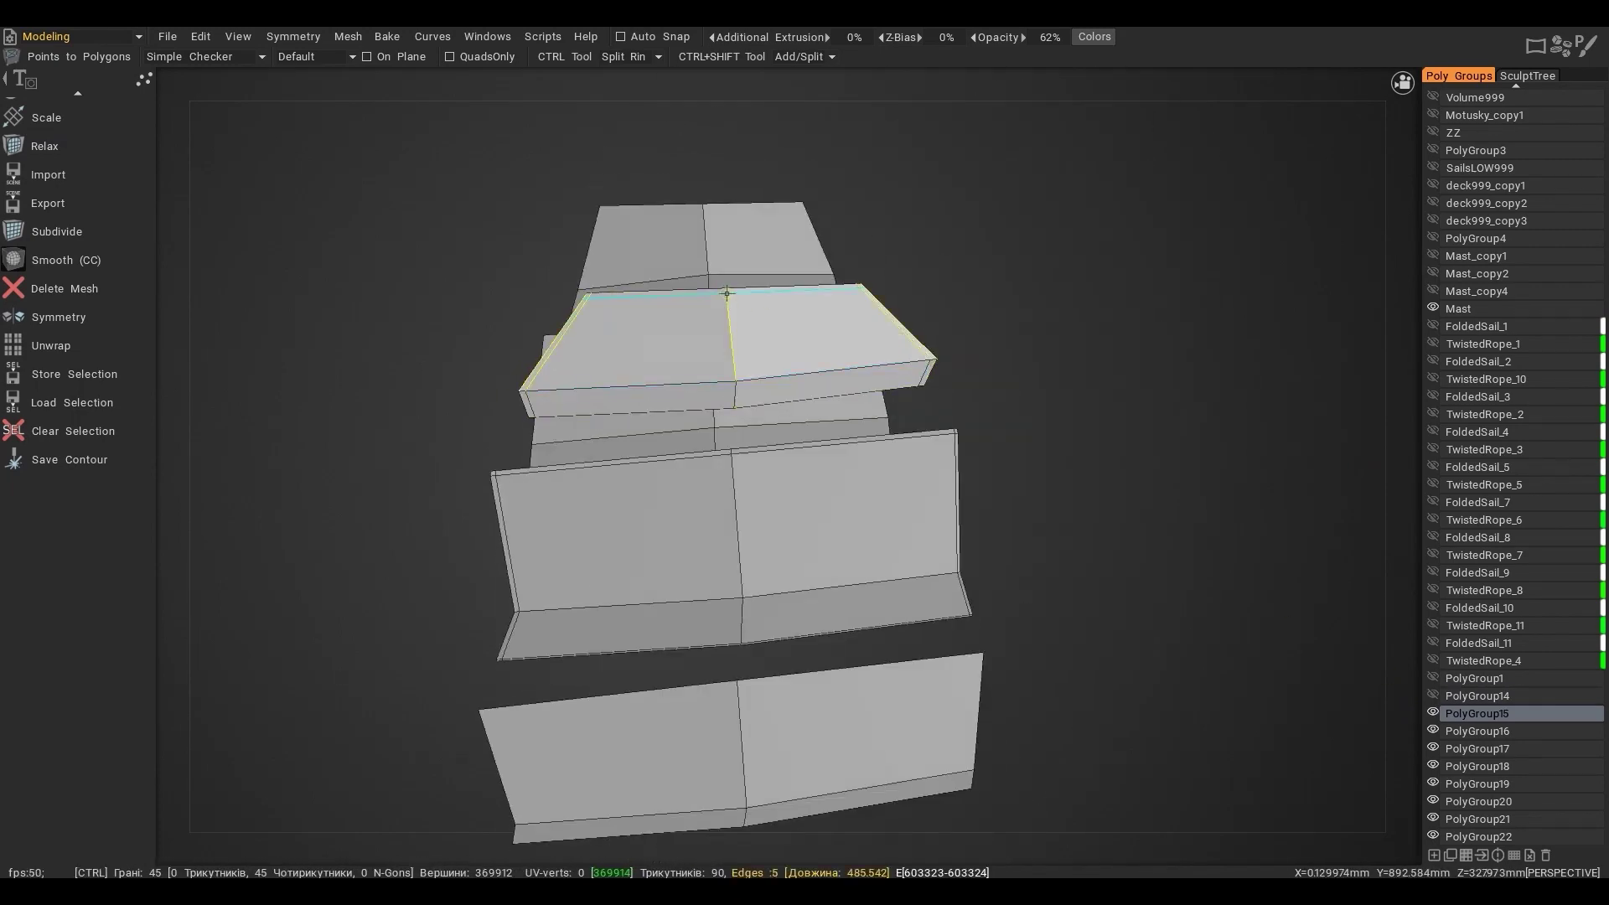
pyautogui.keyDown('alt'); pyautogui.moveTo(735, 403); pyautogui.dragTo(637, 435); pyautogui.keyUp('alt')
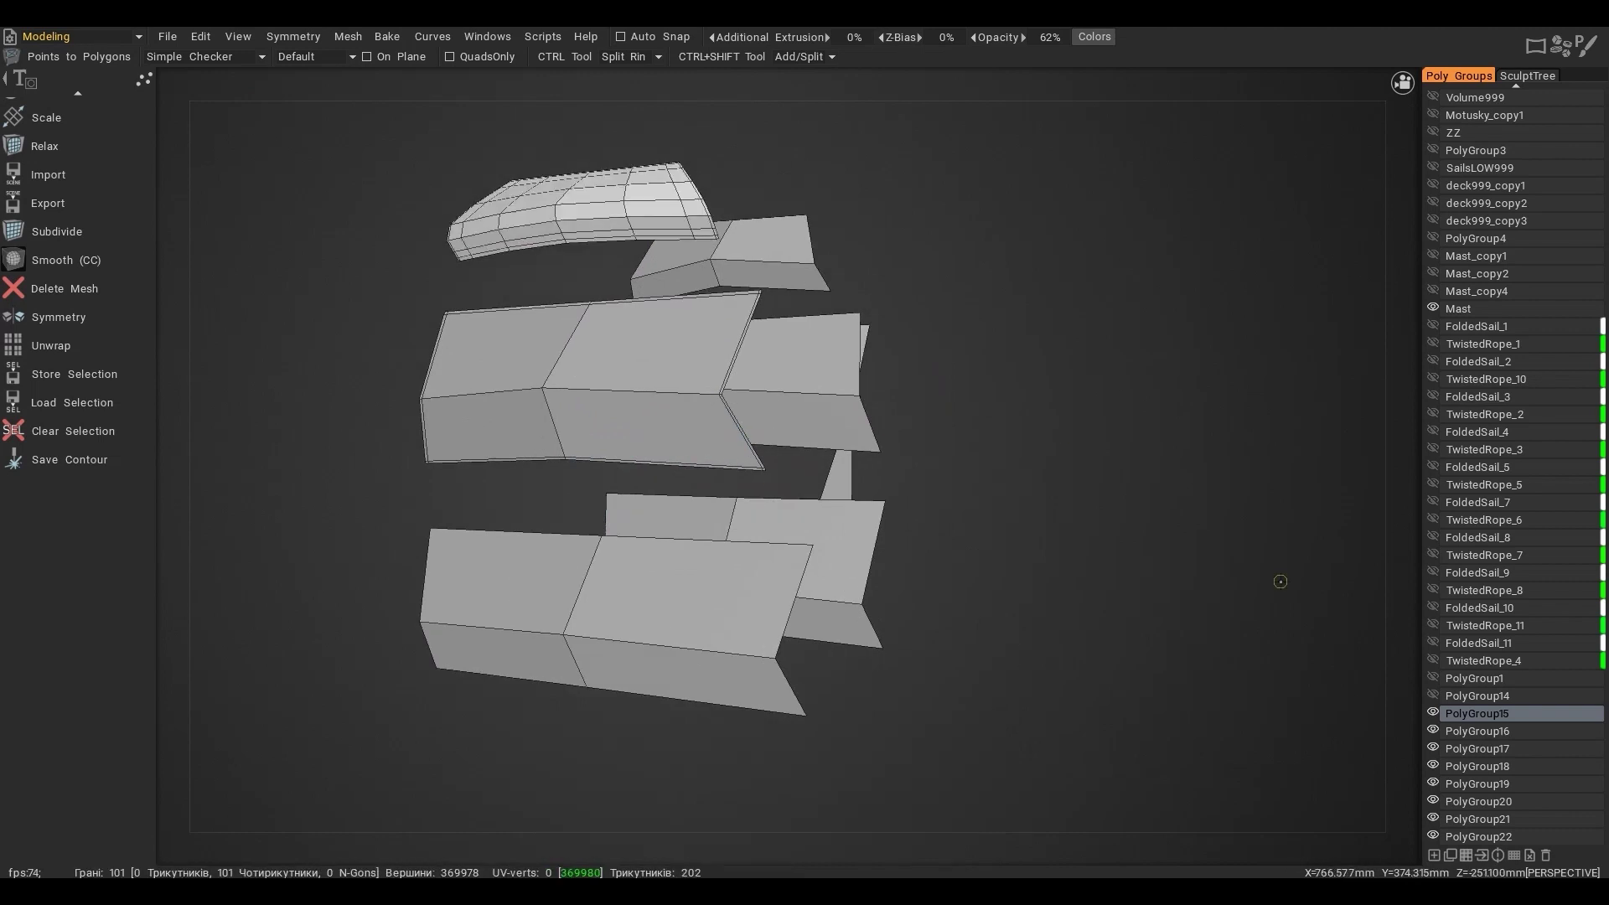
# Add supporting edge rings close to the borders of PolyGroup17 and PolyGroup18, hiding each finished sail group from PolyGroup16 on
pyautogui.click(1433, 731)
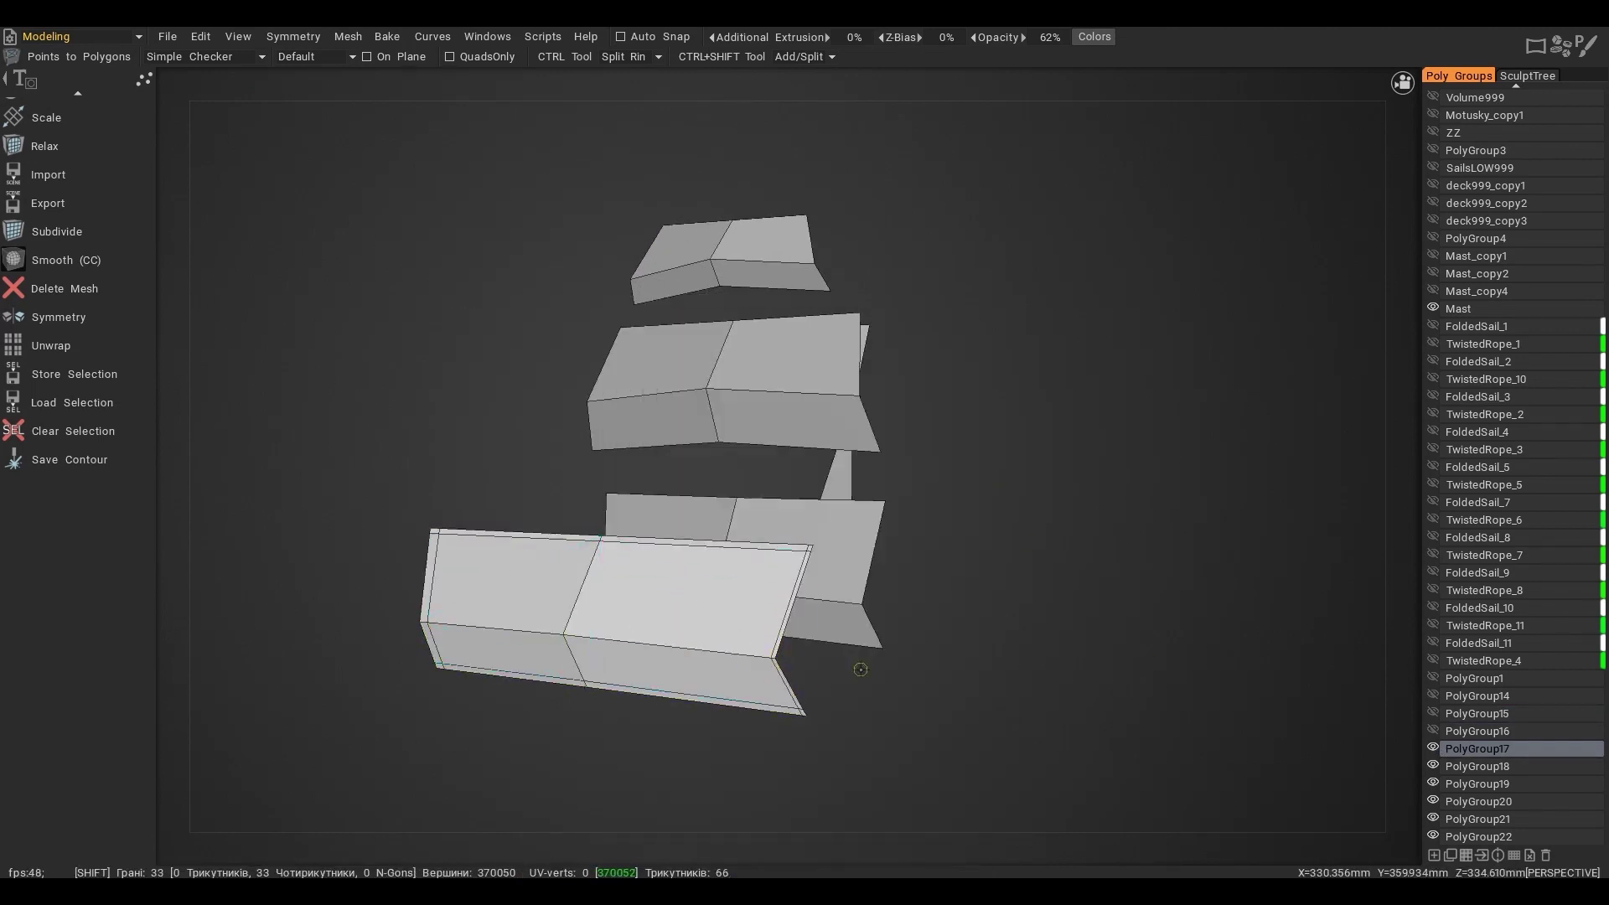
pyautogui.hotkey('shift', 'h')
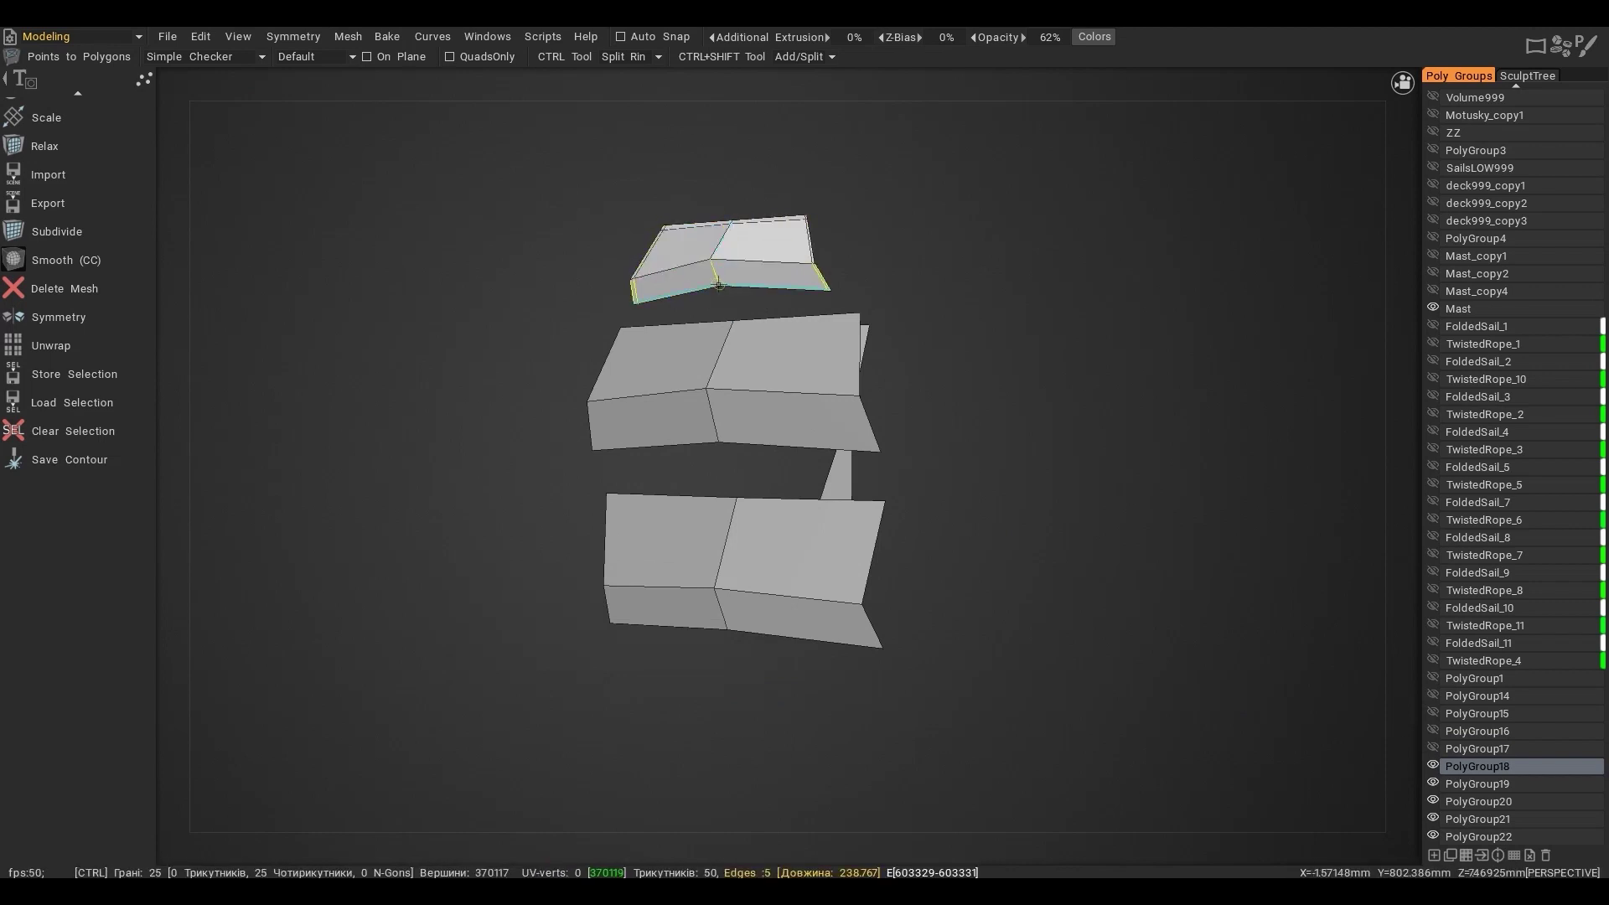
pyautogui.hotkey('shift', 's')
pyautogui.click(1432, 766)
# Add border edge rings to PolyGroup19, PolyGroup20 and PolyGroup21 and smooth them with Catmull-Clark, hiding each finished sail
pyautogui.scroll(5, 1016, 533)
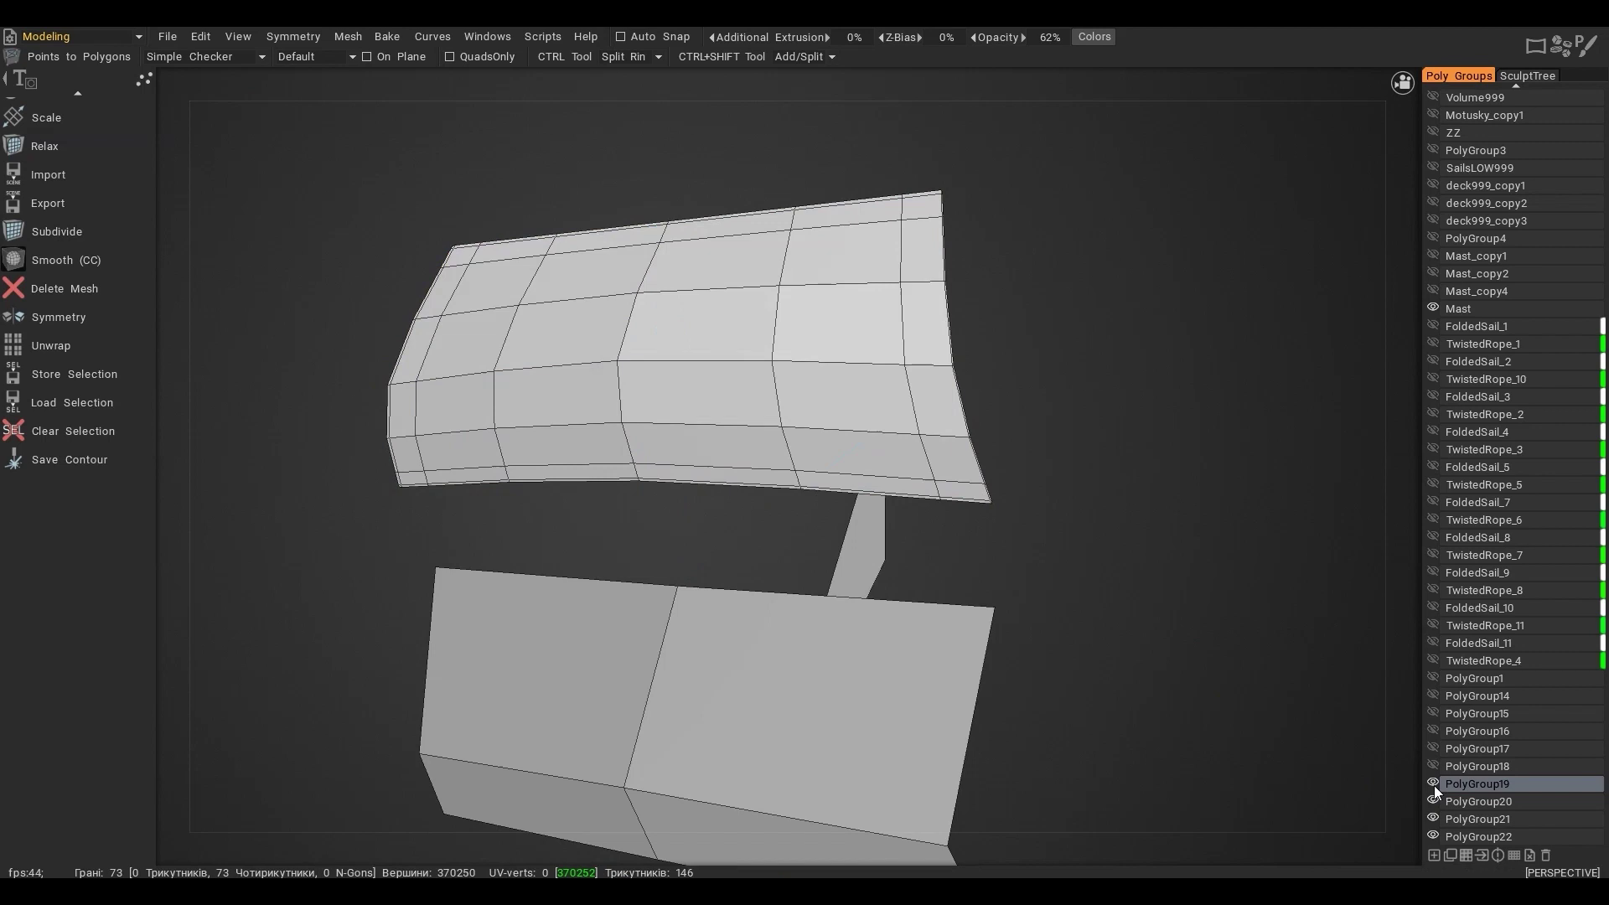
pyautogui.press('h')
pyautogui.scroll(-3, 888, 586)
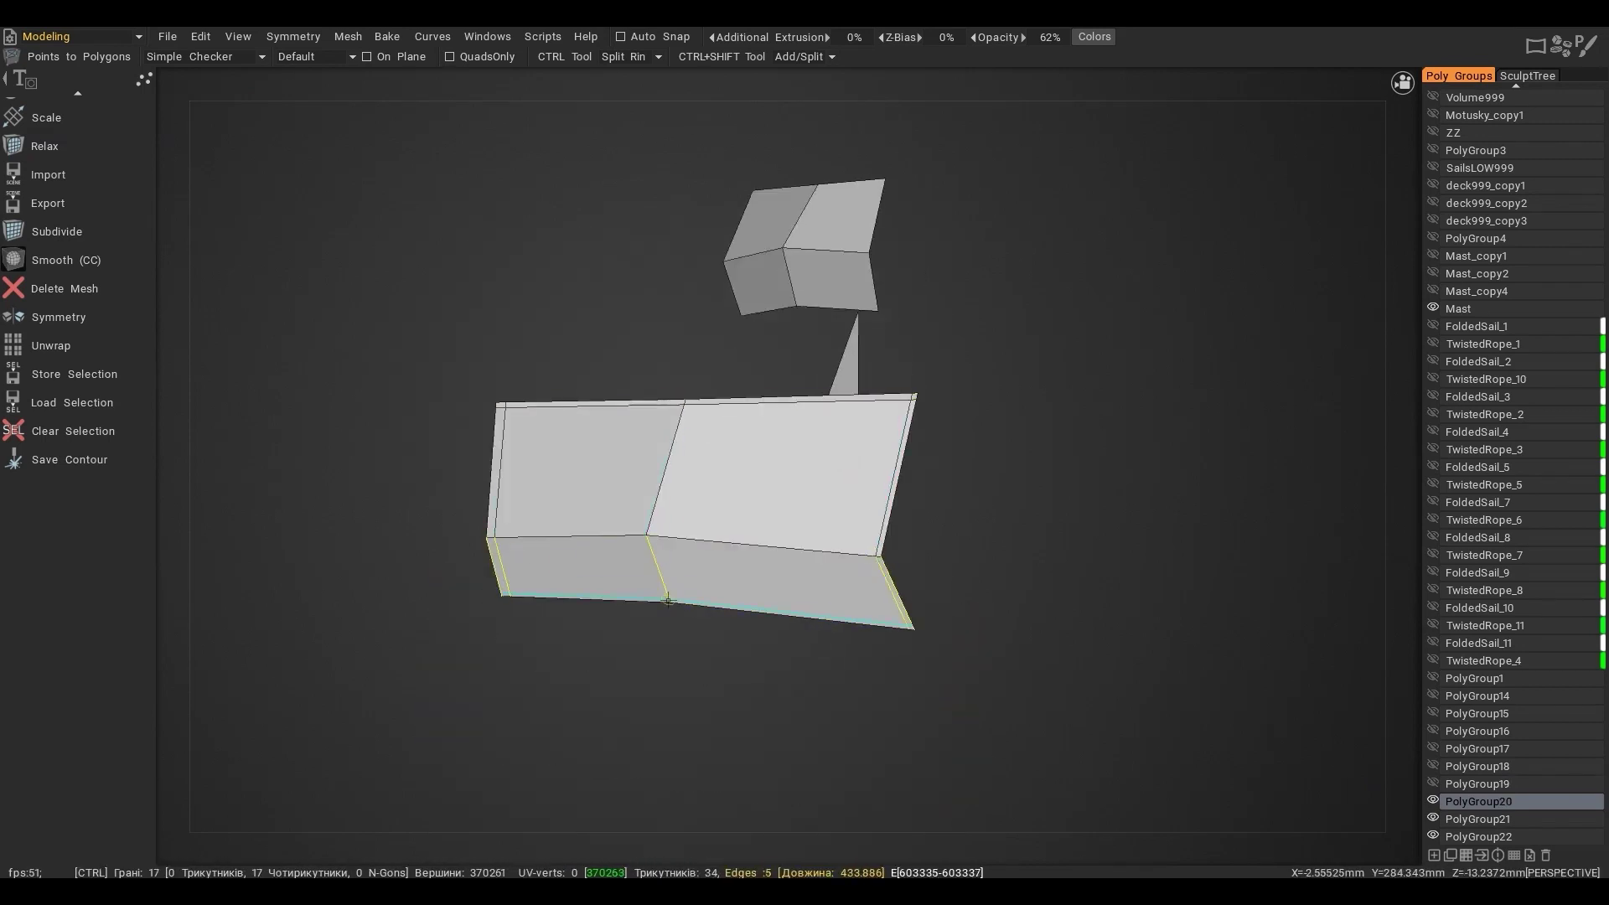
pyautogui.press('h')
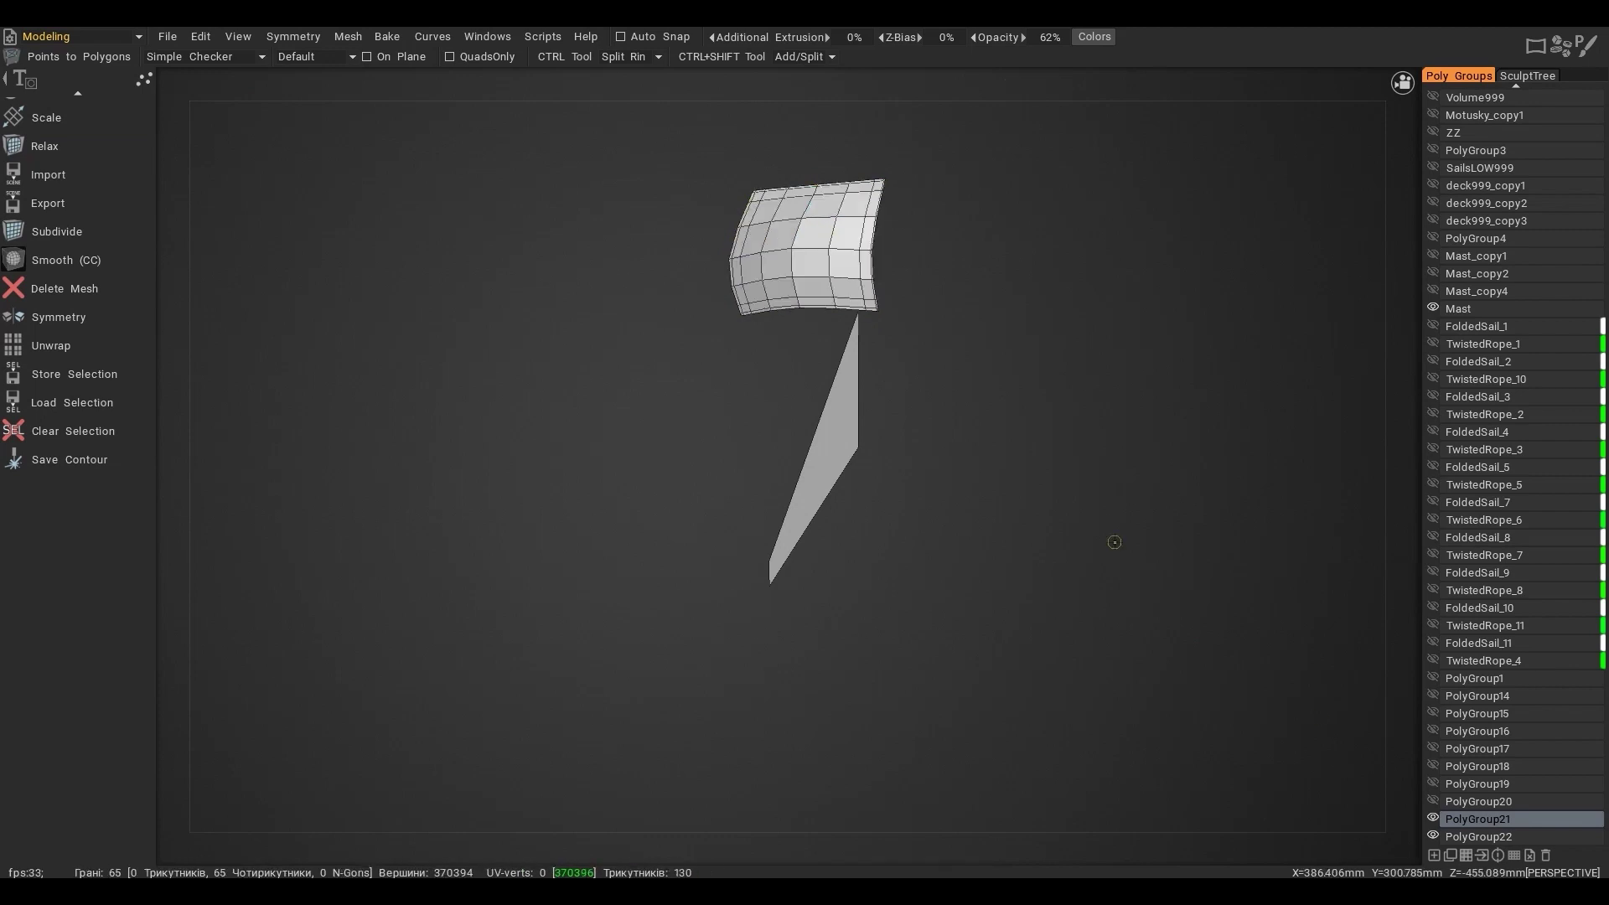
pyautogui.press('h')
# Add supporting edge rings along the borders of the triangular sail PolyGroup22 and select the short edge at its lower corner
pyautogui.scroll(5, 543, 670)
pyautogui.click(1063, 425)
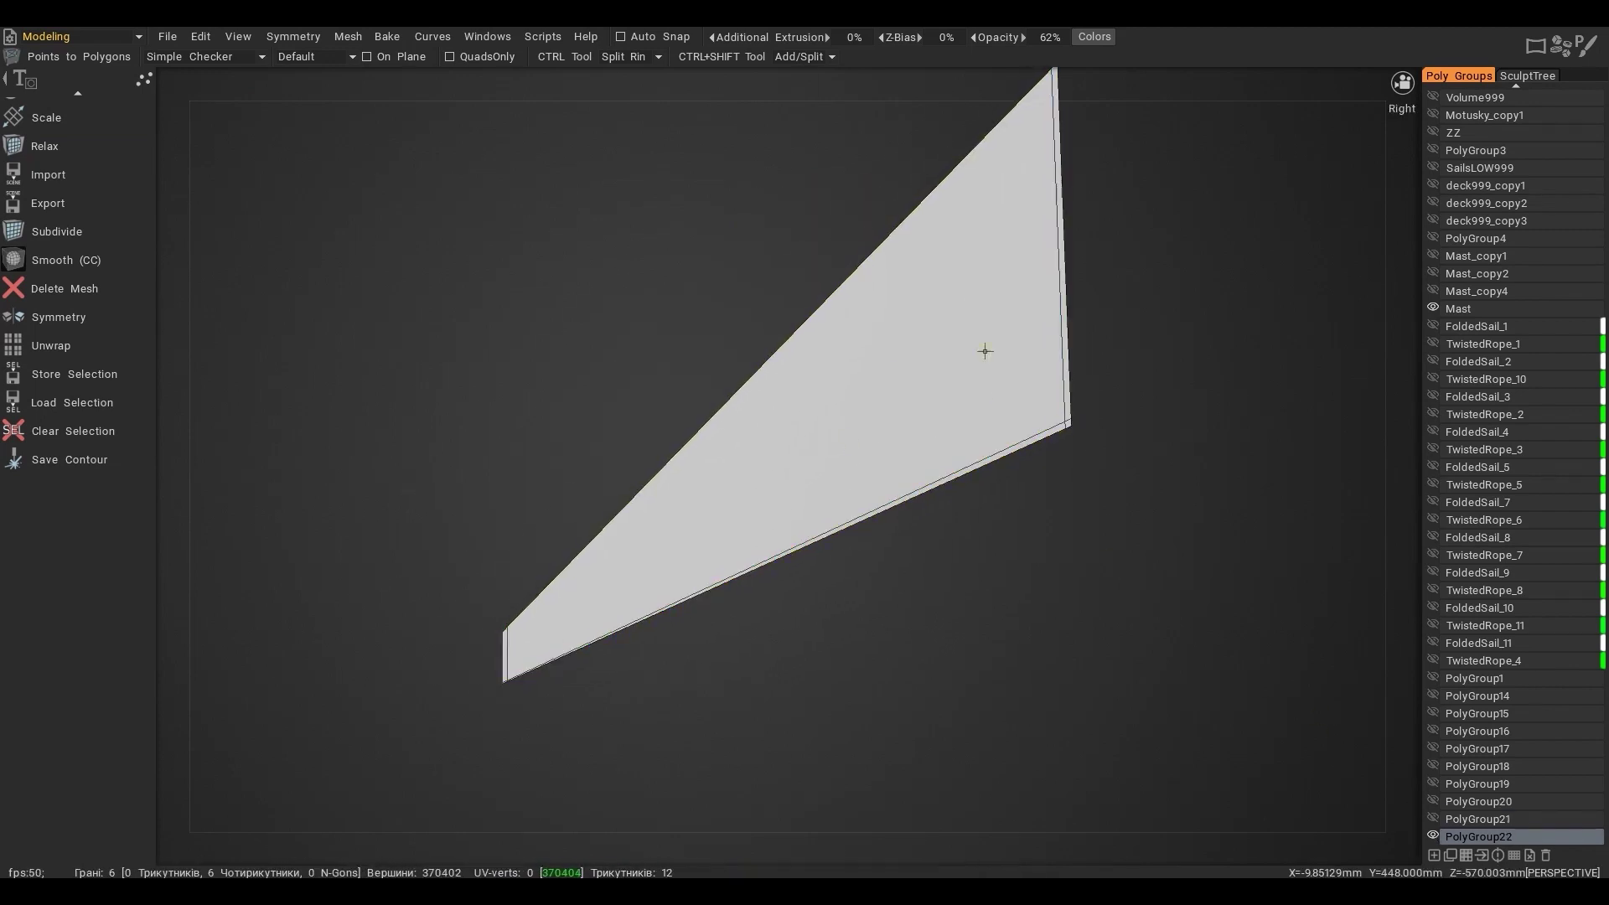
pyautogui.keyDown('ctrl'); pyautogui.click(509, 635); pyautogui.keyUp('ctrl')
pyautogui.scroll(1, 1024, 344)
pyautogui.press('space')
pyautogui.click(854, 124)
pyautogui.scroll(5, 1019, 368)
pyautogui.moveTo(1020, 460); pyautogui.dragTo(925, 478, button='middle')
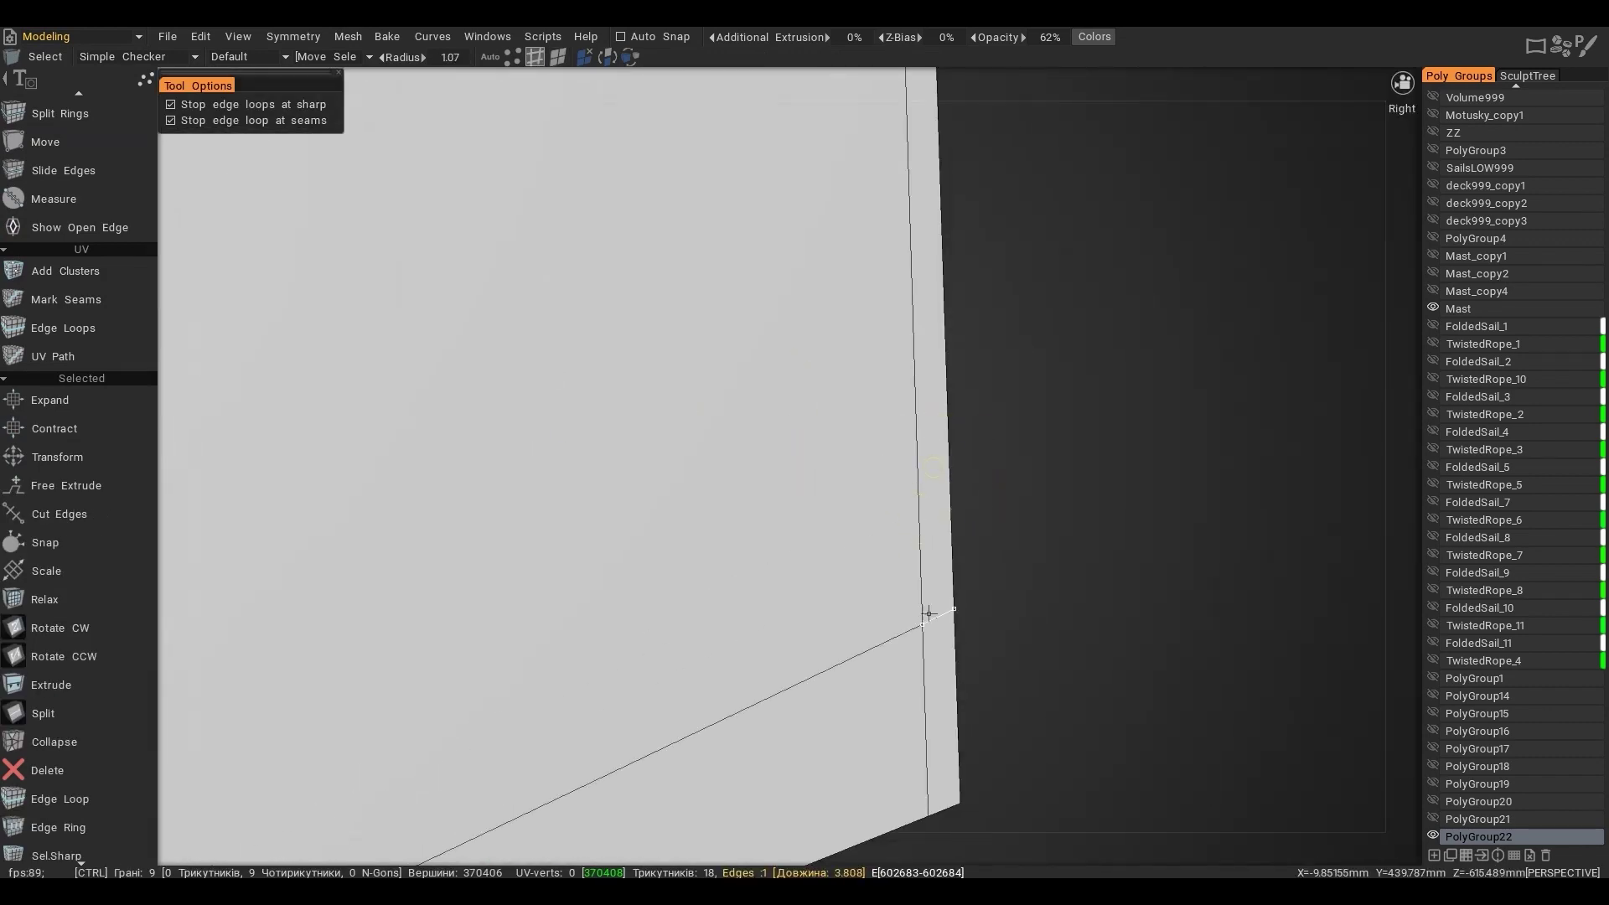
pyautogui.scroll(-6, 933, 538)
# Extrude the edges at both lower corners of the bowsprit's upper sail to the ends of the yard below
pyautogui.moveTo(892, 480); pyautogui.dragTo(984, 531)
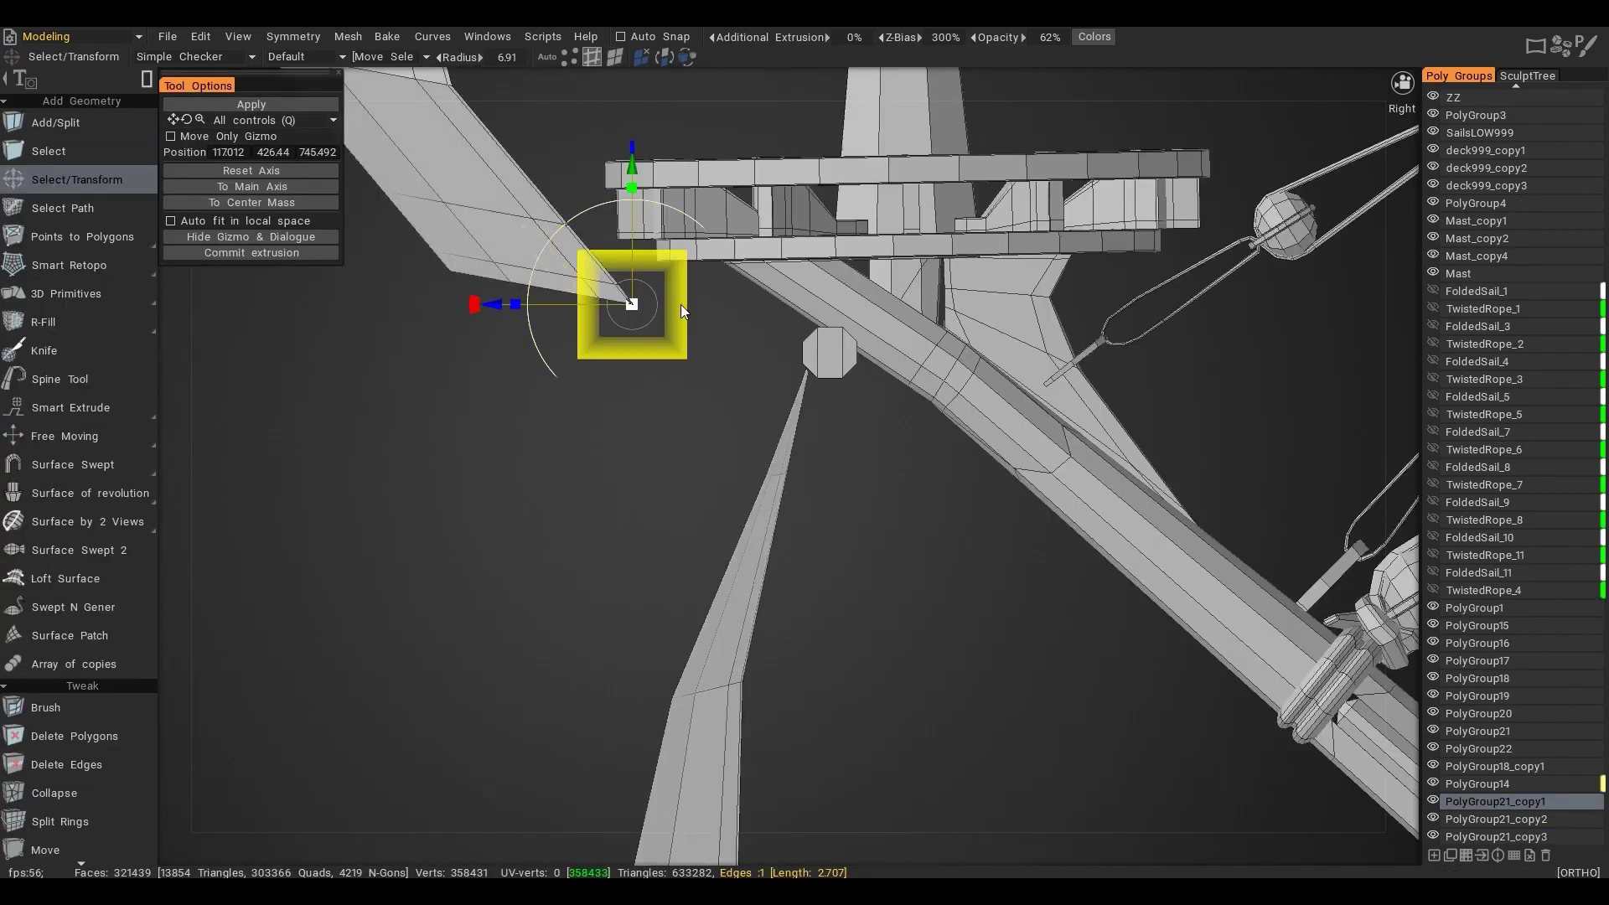
pyautogui.moveTo(680, 304); pyautogui.dragTo(861, 369)
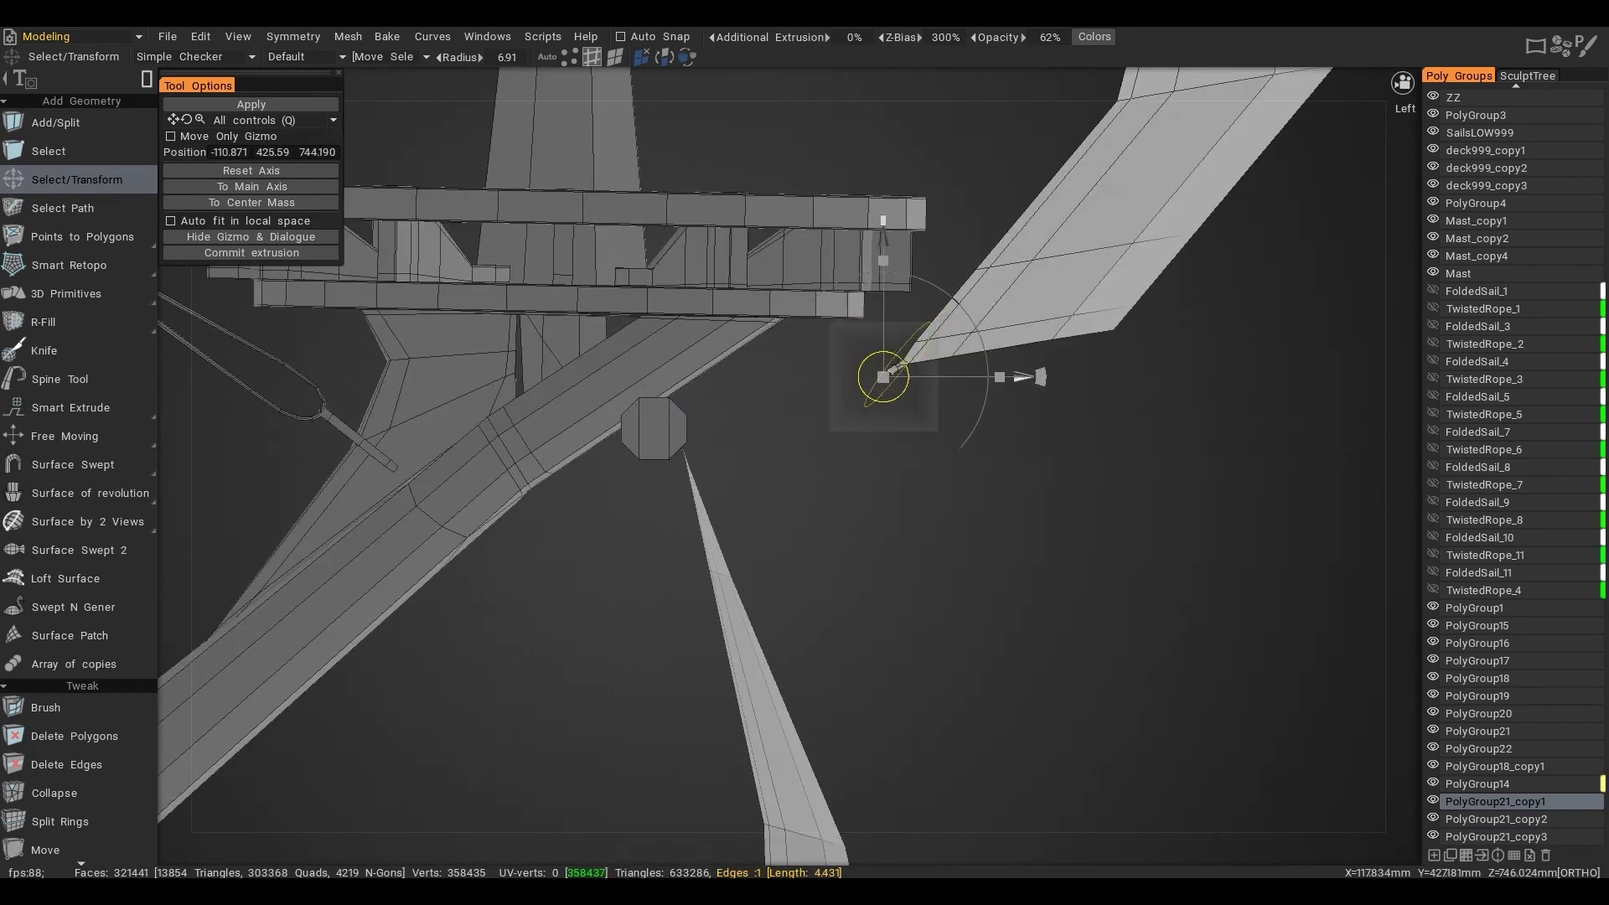
pyautogui.moveTo(895, 363); pyautogui.dragTo(669, 447)
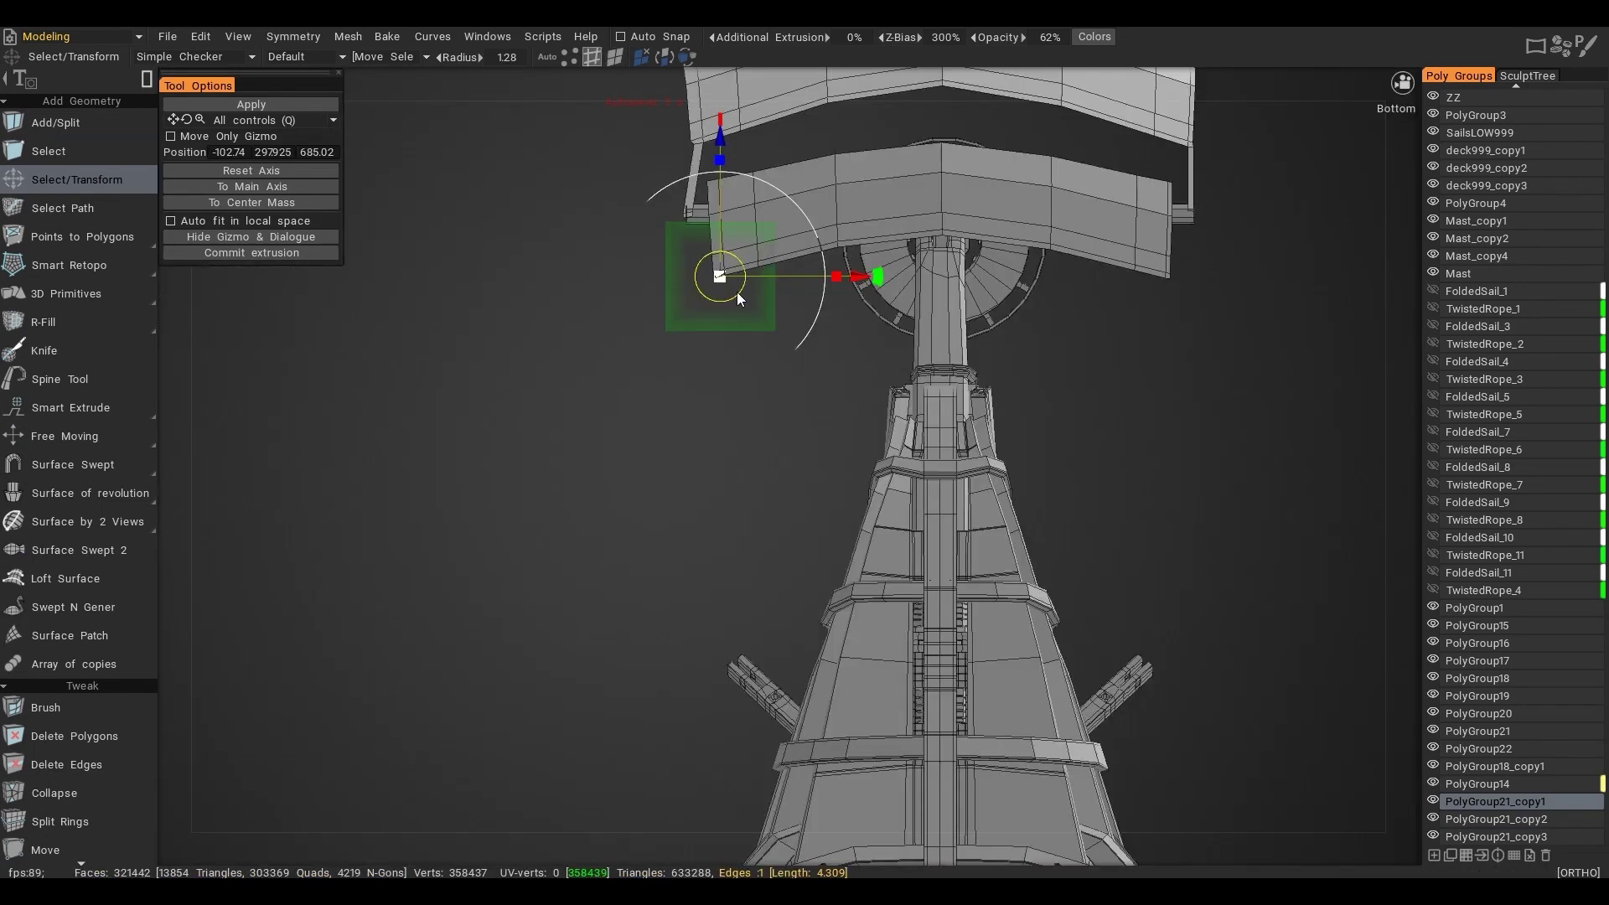
# Extrude a rope from one lower corner of the bowsprit's lower sail to the nearest bow beam and lower its end onto it
pyautogui.moveTo(736, 293); pyautogui.dragTo(745, 662)
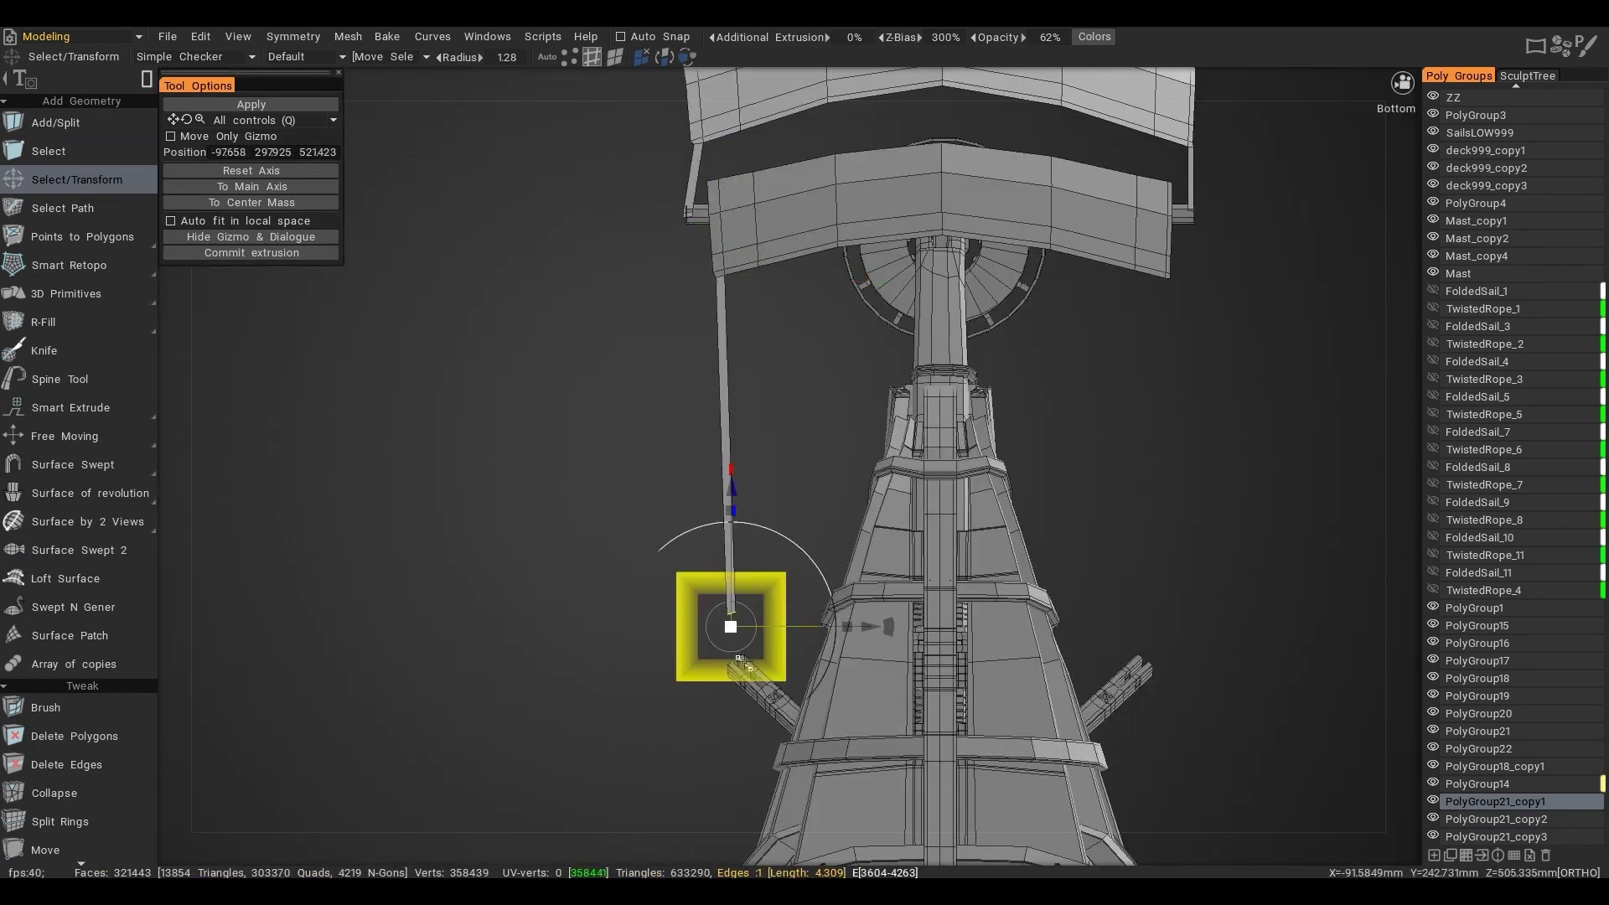
pyautogui.moveTo(744, 663); pyautogui.dragTo(743, 695)
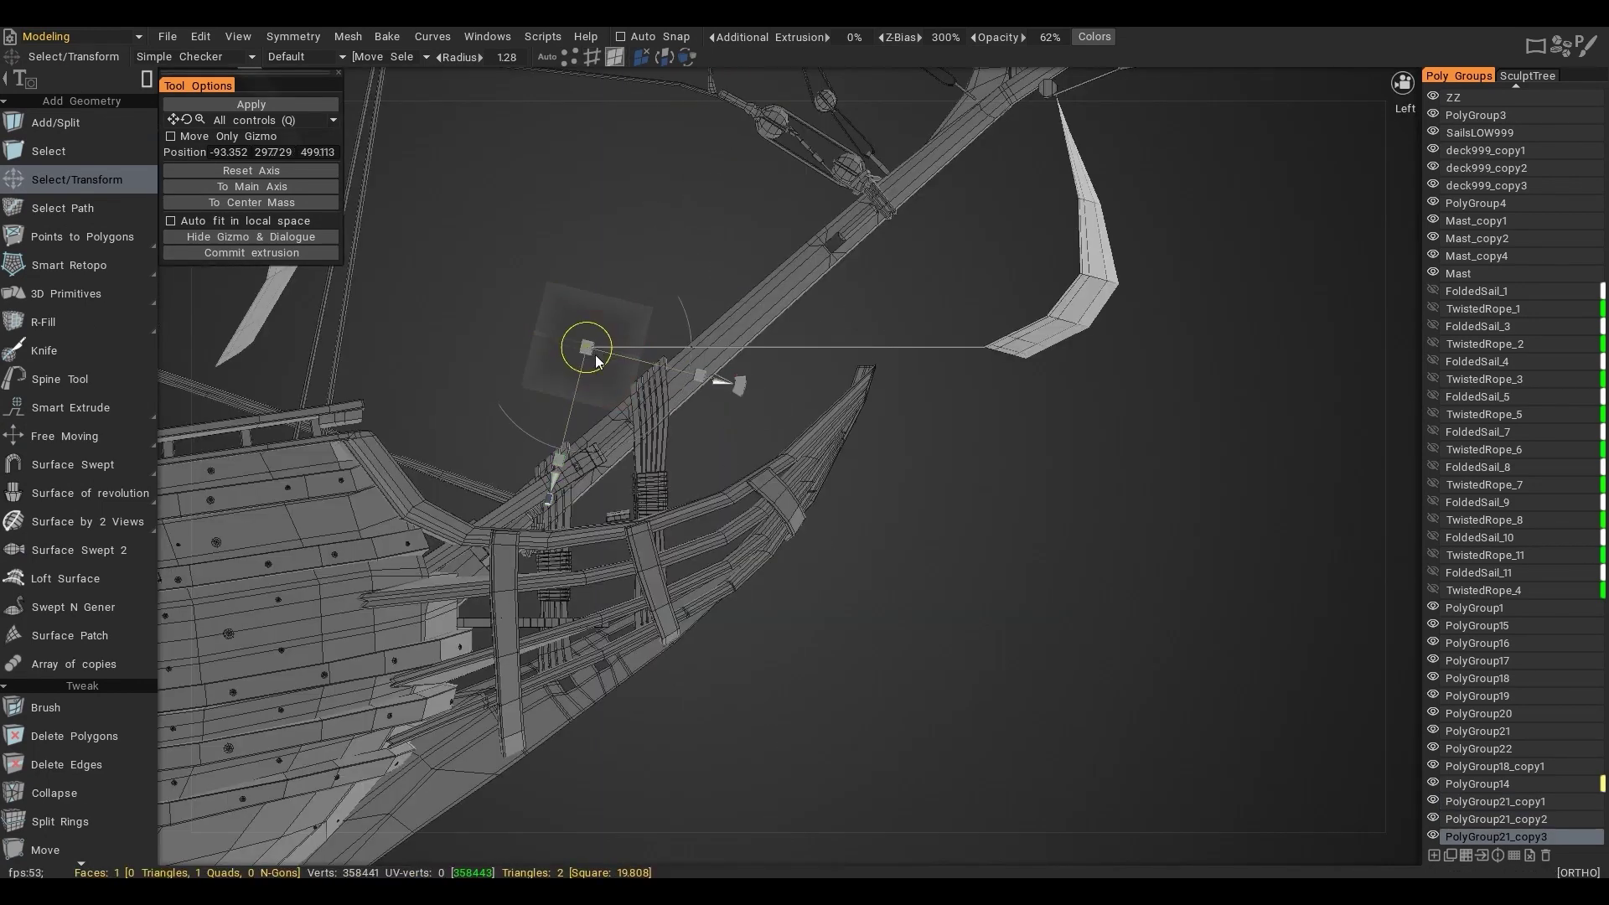
pyautogui.moveTo(598, 359); pyautogui.dragTo(596, 463)
pyautogui.moveTo(650, 684); pyautogui.dragTo(654, 685)
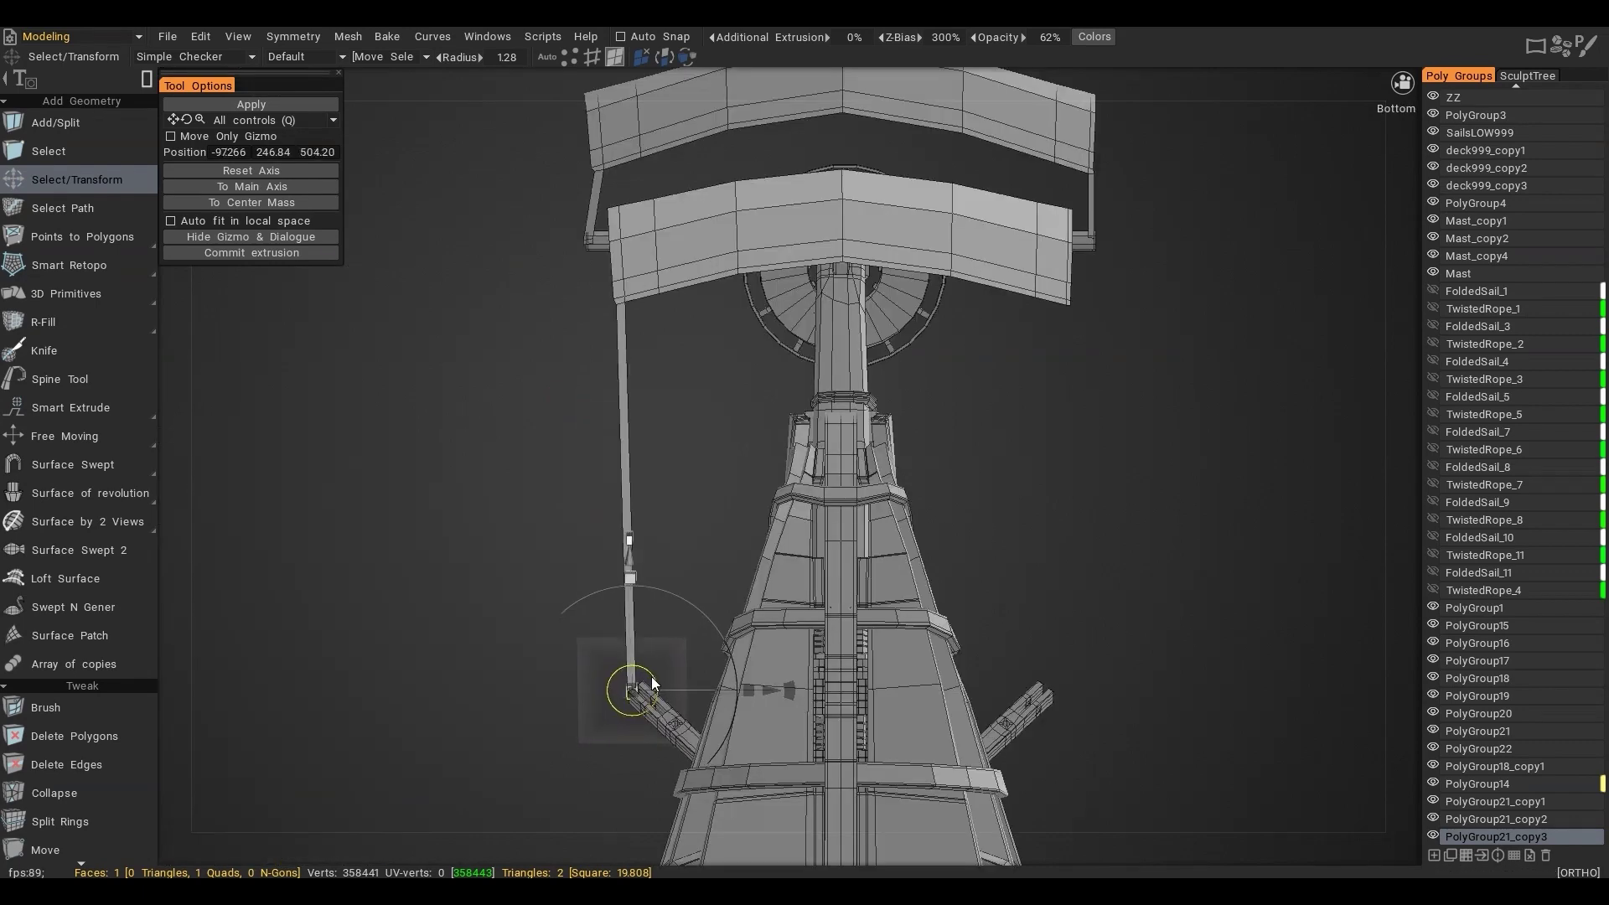
pyautogui.moveTo(721, 348); pyautogui.dragTo(724, 365)
pyautogui.moveTo(724, 365); pyautogui.dragTo(724, 374)
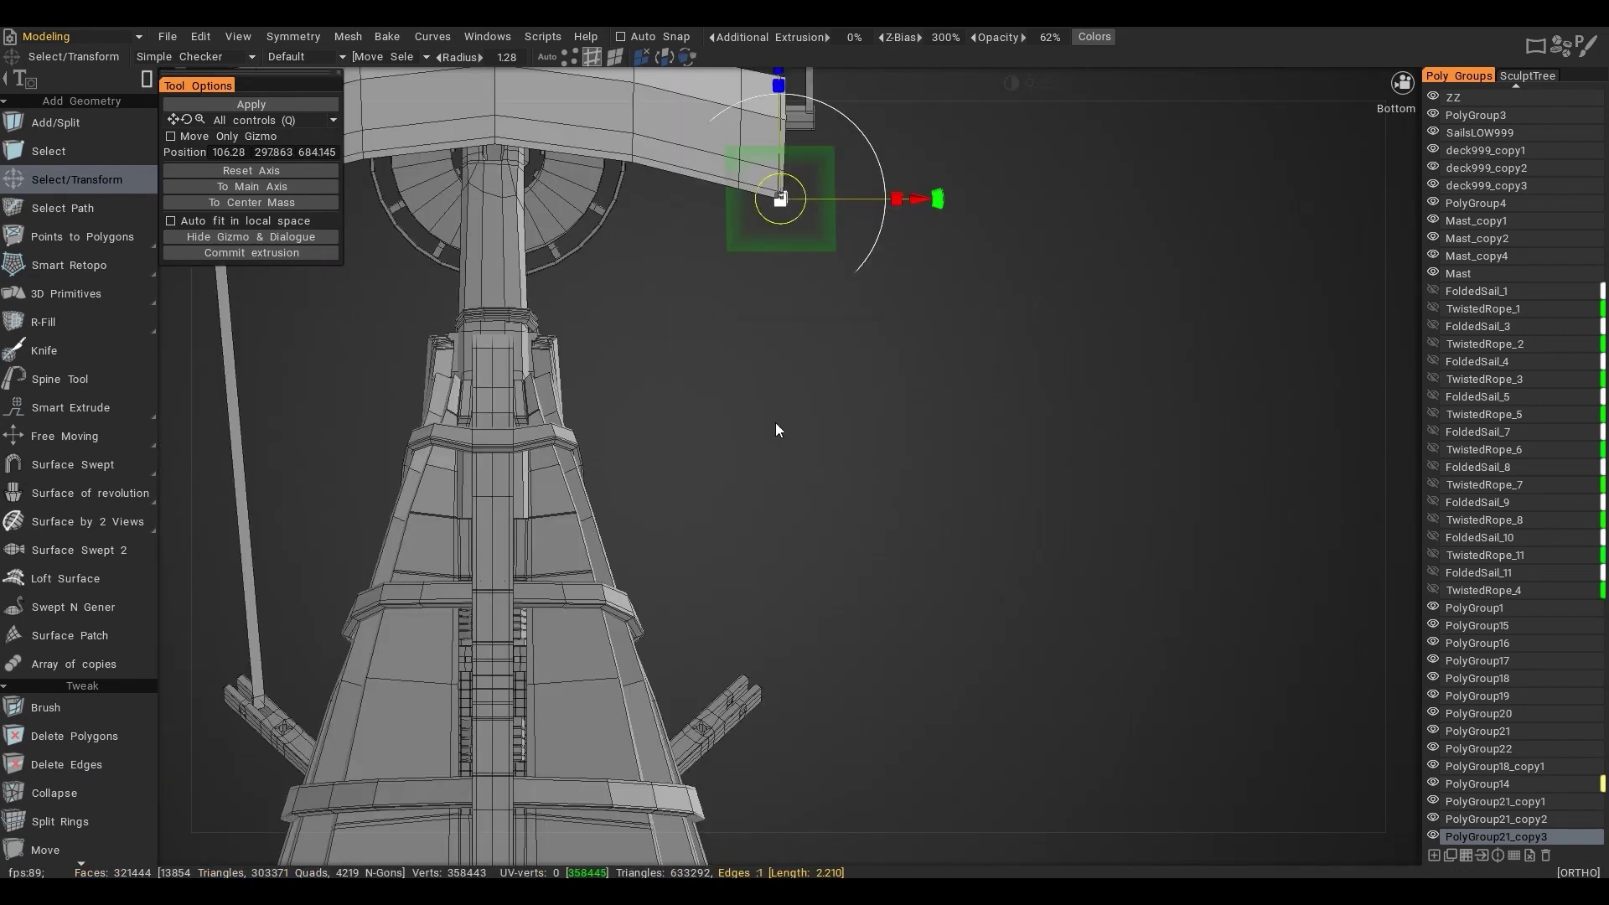
# Extrude the matching rope from the opposite lower corner of the bowsprit's lower sail to the other bow beam
pyautogui.moveTo(795, 198); pyautogui.dragTo(756, 662)
pyautogui.moveTo(756, 662); pyautogui.dragTo(756, 689)
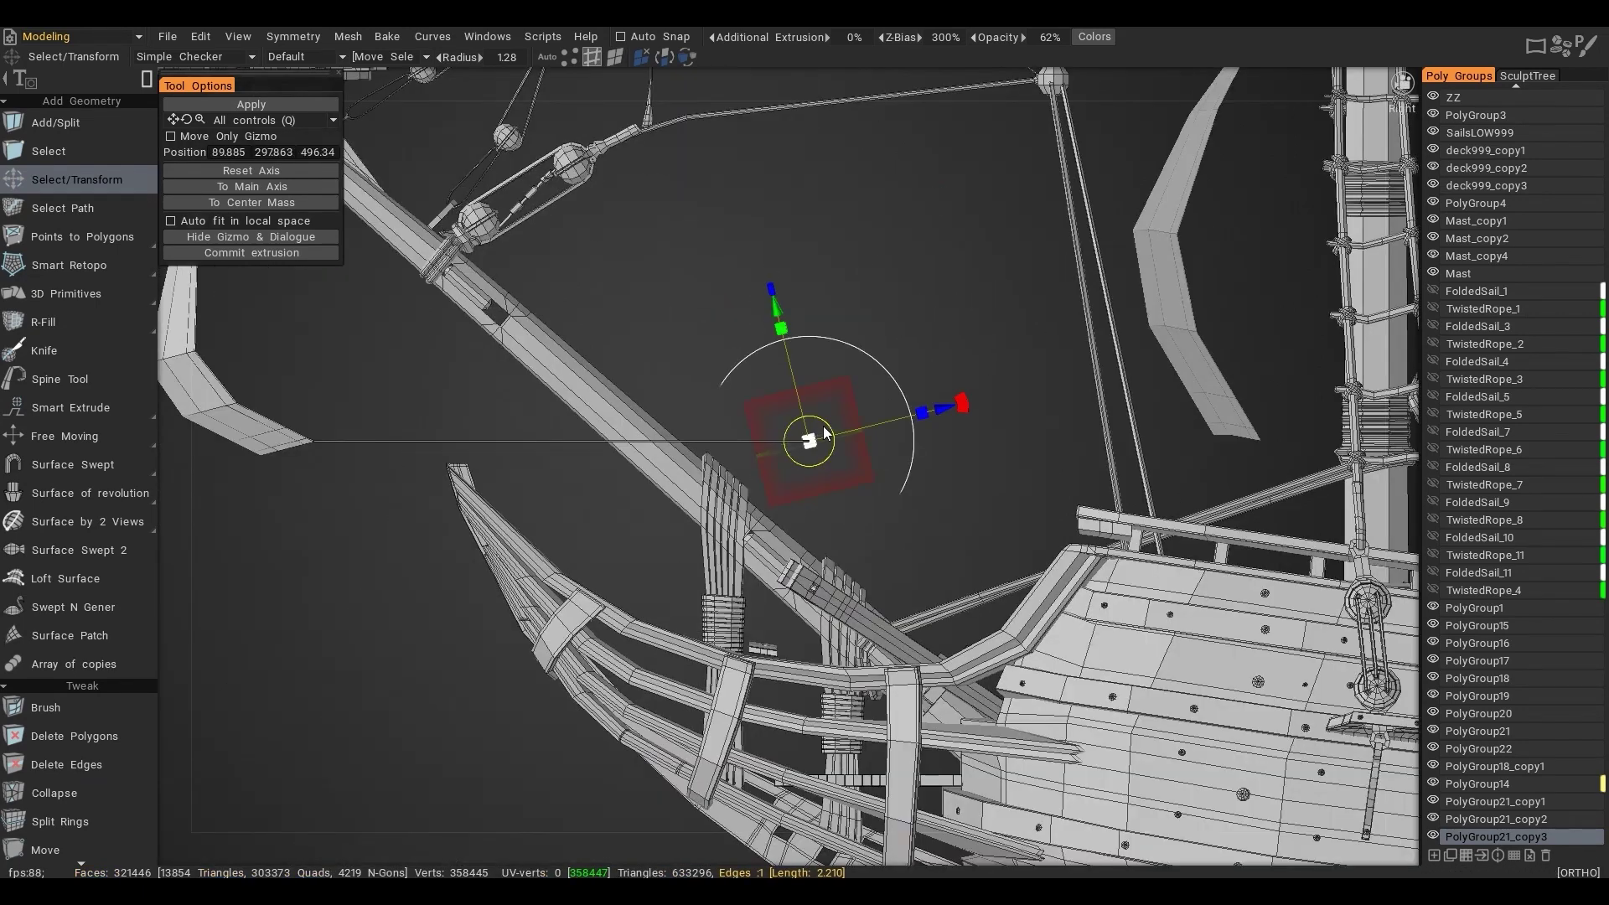
pyautogui.moveTo(823, 426); pyautogui.dragTo(805, 590)
# Extrude a rope from the corner edge of the aft mast's square sail, PolyGroup21, toward the mast platform
pyautogui.moveTo(562, 438); pyautogui.dragTo(943, 441)
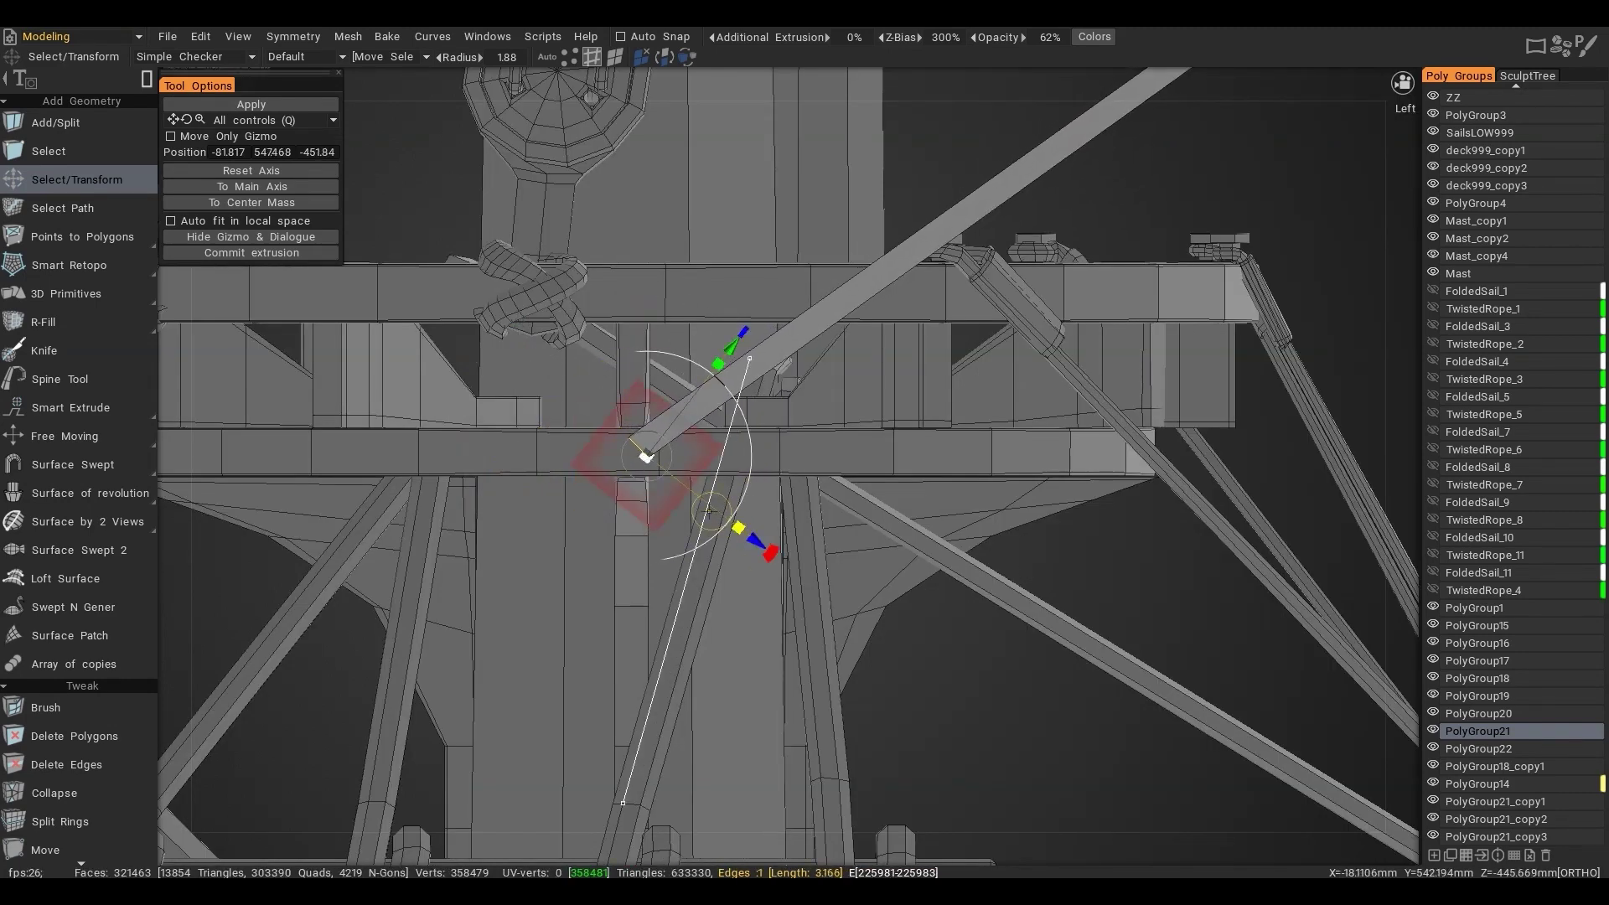
pyautogui.moveTo(1114, 446); pyautogui.dragTo(1165, 469)
pyautogui.scroll(-5, 786, 456)
pyautogui.scroll(3, 853, 494)
pyautogui.scroll(3, 1164, 469)
pyautogui.scroll(3, 793, 496)
pyautogui.moveTo(792, 495); pyautogui.dragTo(789, 403)
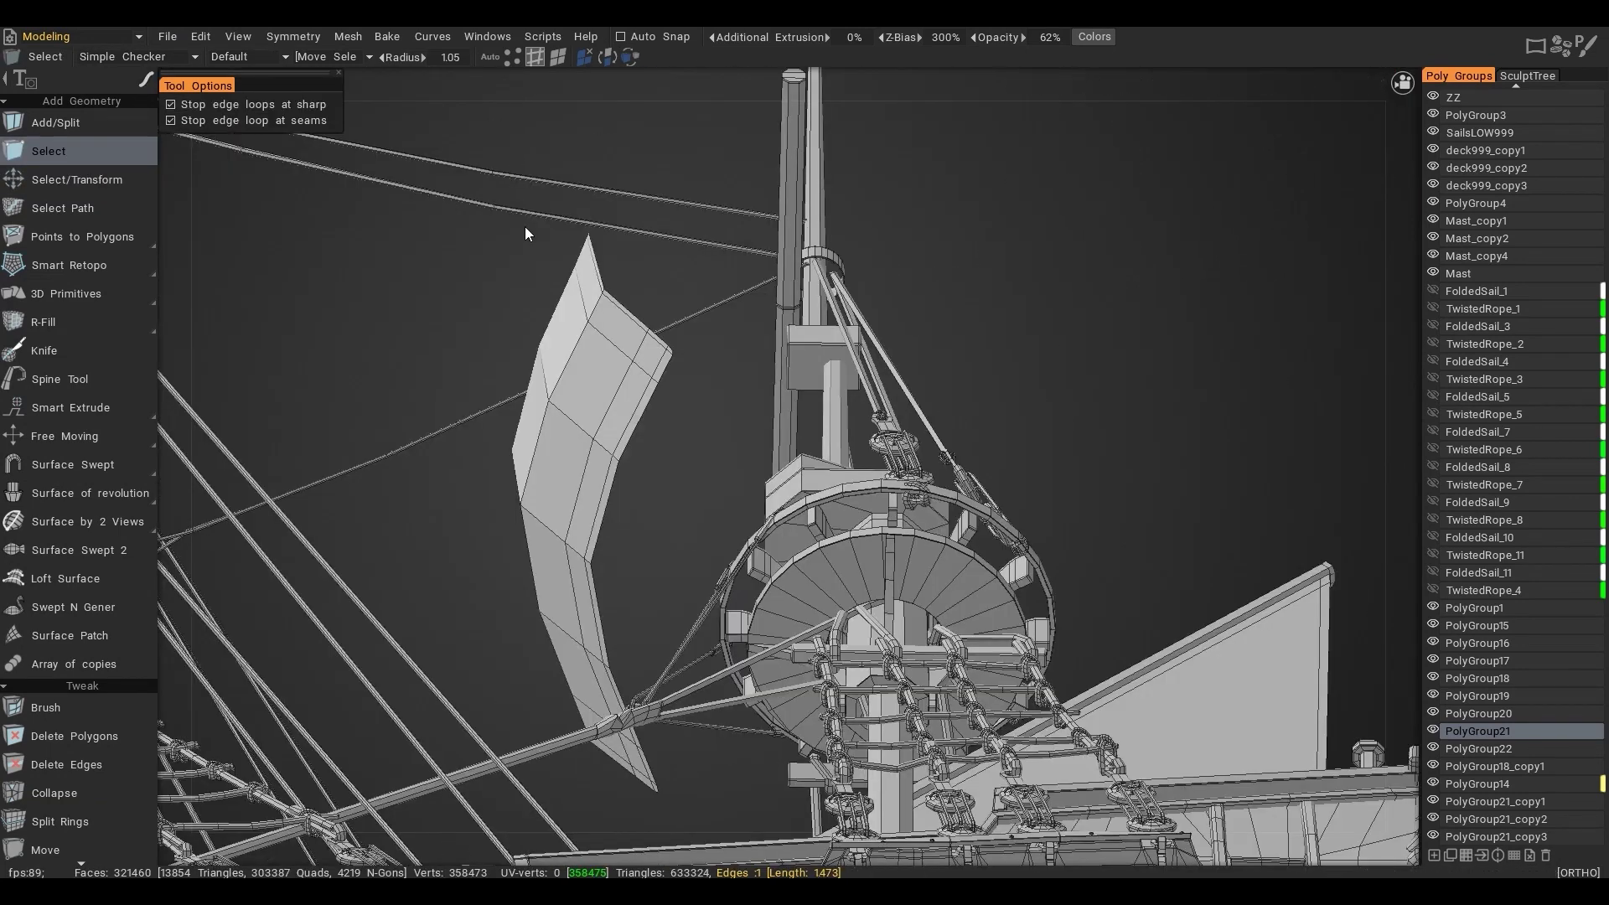
# Try to pull out the corner of the aft mast's square sail with the Brush tool, then undo the pulls
pyautogui.press('space')
pyautogui.press('6')
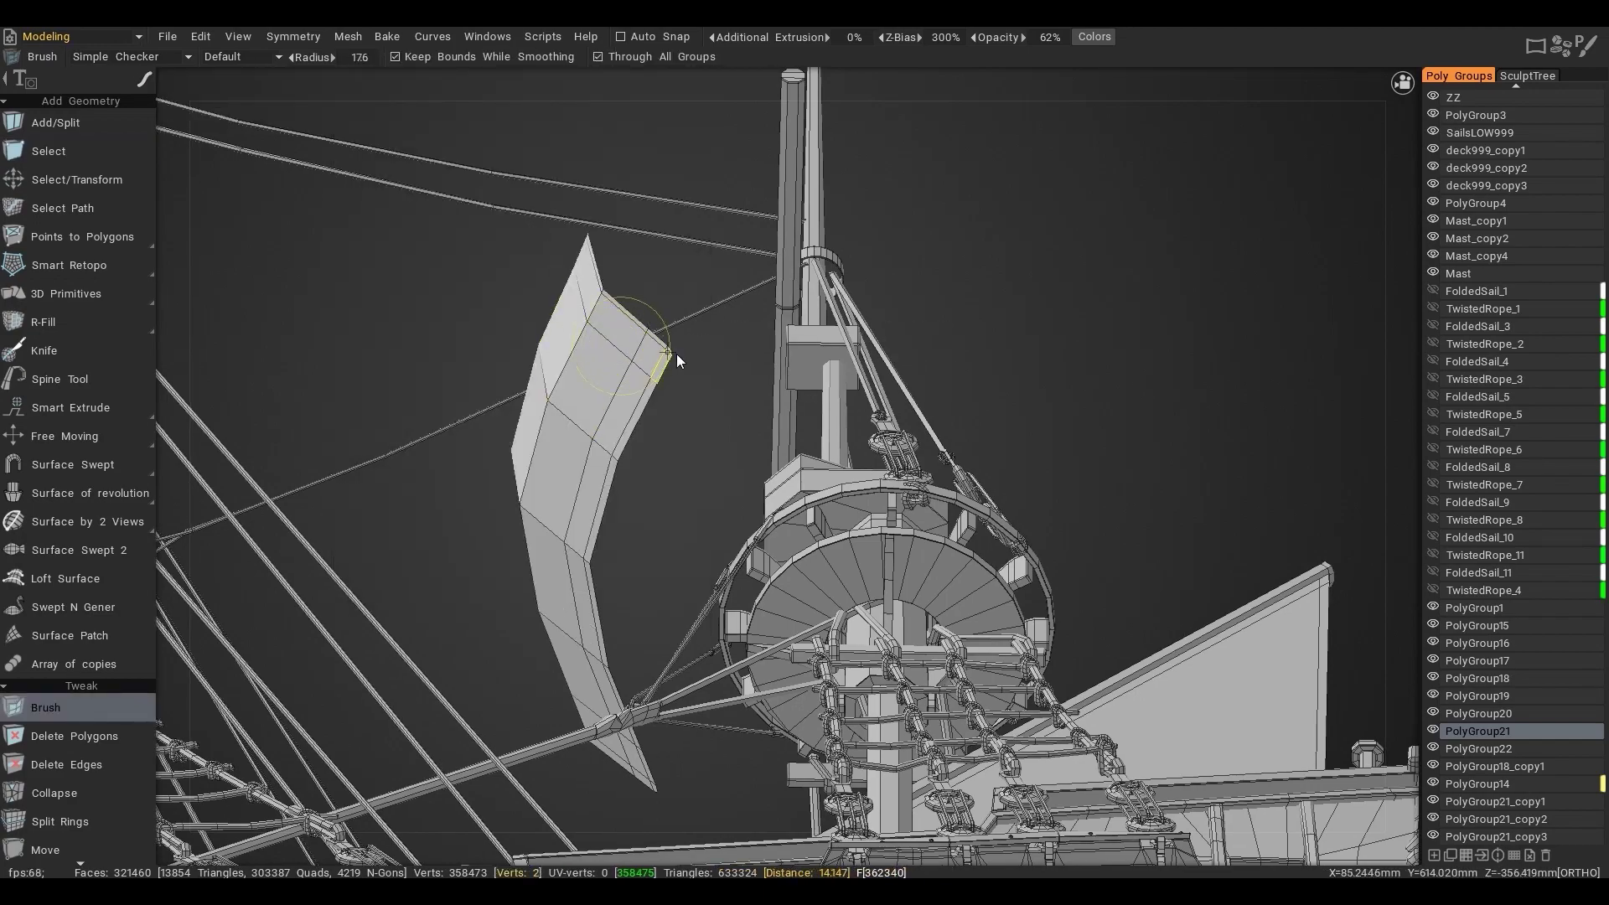
pyautogui.keyDown('alt'); pyautogui.moveTo(653, 349); pyautogui.dragTo(643, 300); pyautogui.keyUp('alt')
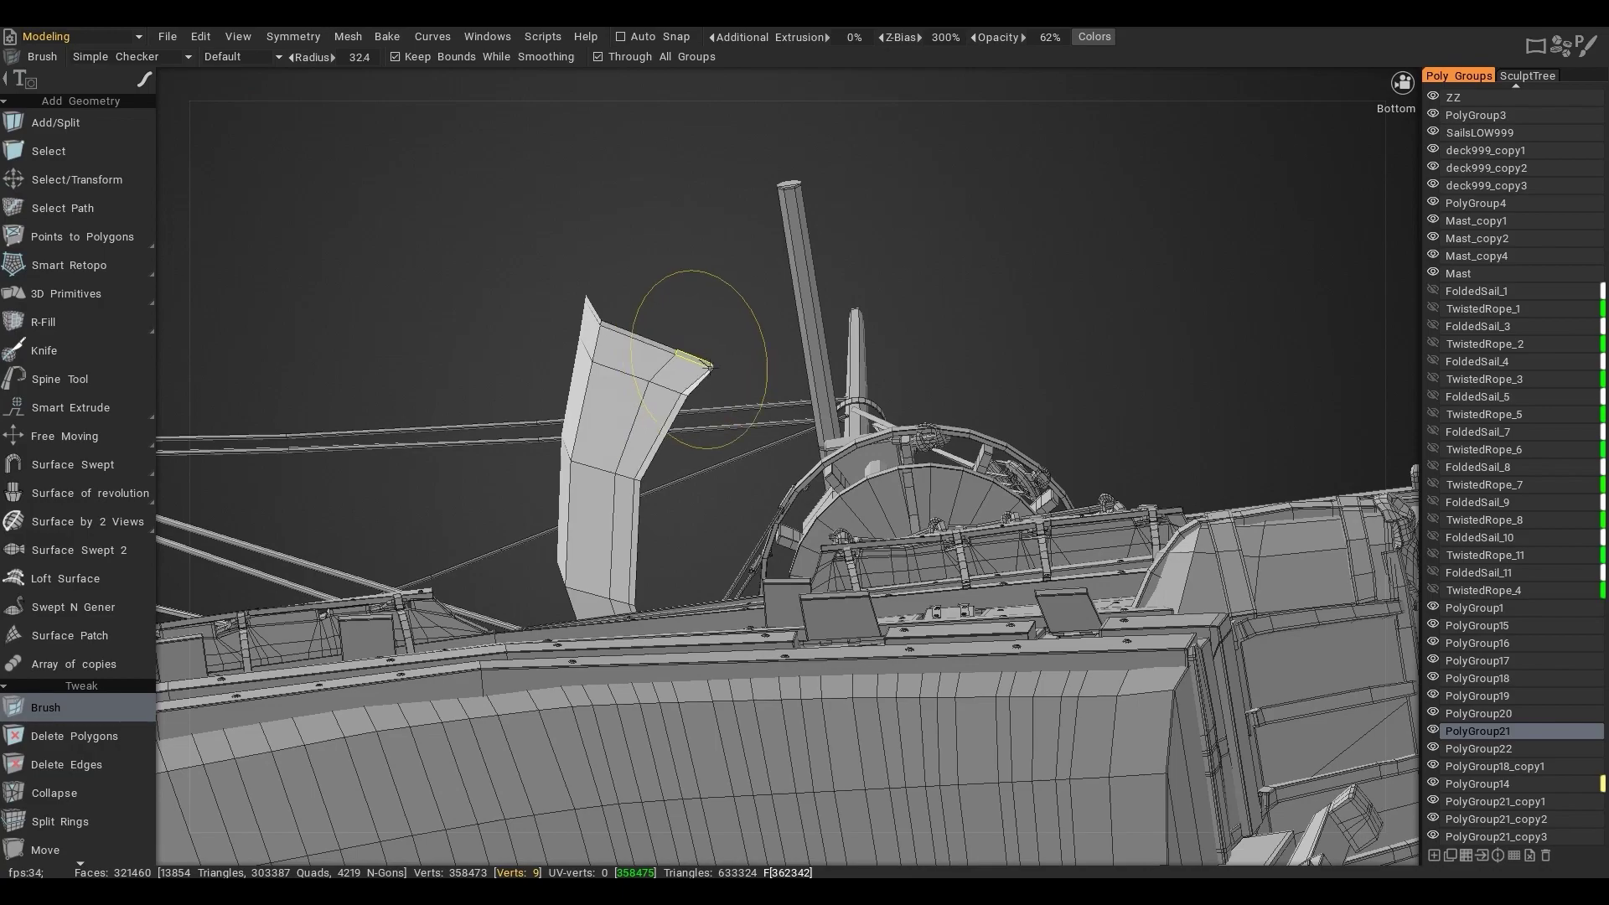
pyautogui.hotkey('ctrl', 'z')
pyautogui.hotkey('ctrl', 'z')
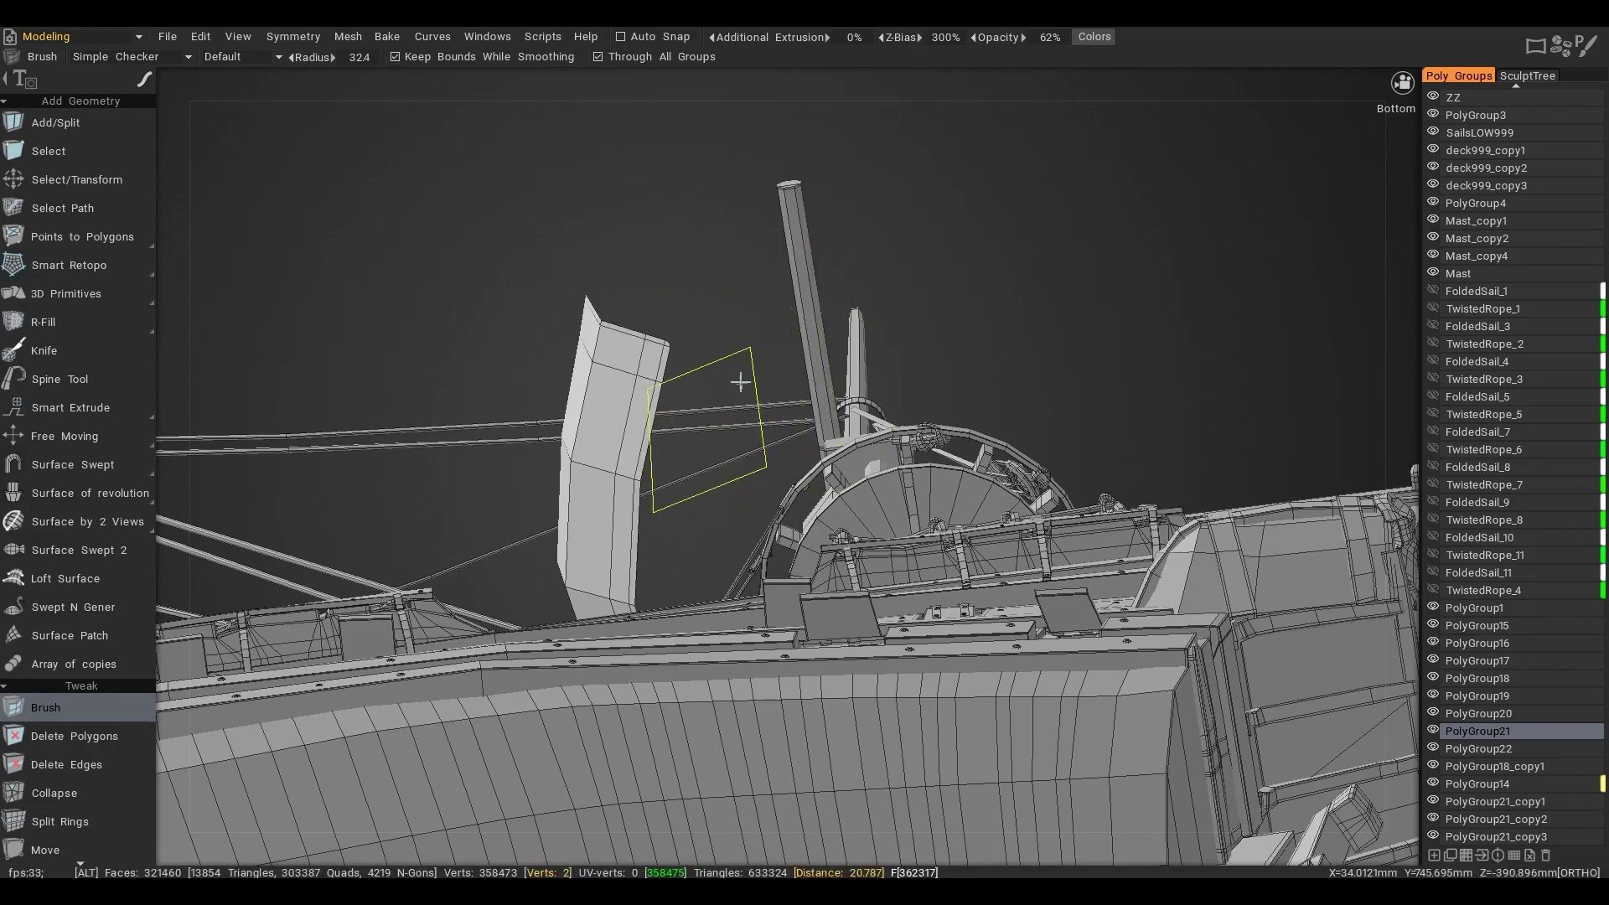
# Resize the brush and reshape the lower corner of the aft mast's square sail
pyautogui.keyDown('alt'); pyautogui.moveTo(740, 380); pyautogui.dragTo(712, 345); pyautogui.keyUp('alt')
pyautogui.moveTo(569, 263); pyautogui.dragTo(578, 263, button='right')
pyautogui.moveTo(570, 263); pyautogui.dragTo(605, 279)
pyautogui.moveTo(800, 325)
pyautogui.keyDown('alt'); pyautogui.mouseDown()
pyautogui.moveTo(547, 485)
pyautogui.moveTo(762, 603)
pyautogui.moveTo(746, 654)
pyautogui.mouseUp(); pyautogui.keyUp('alt')
pyautogui.moveTo(730, 429); pyautogui.dragTo(687, 462)
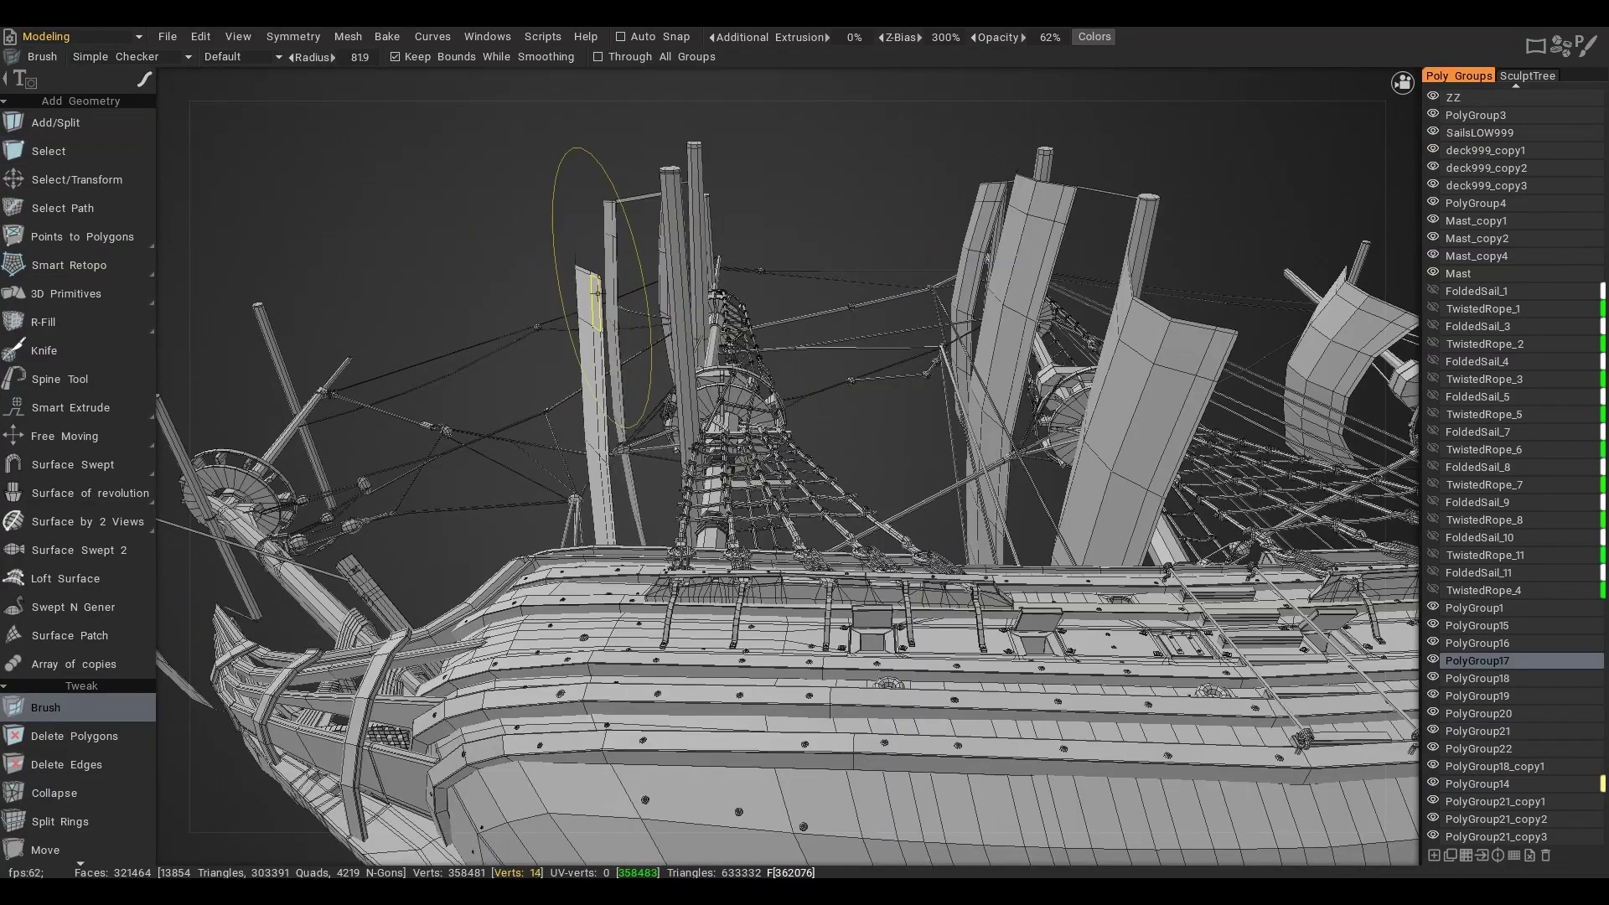
# Adjust the lower side edge of the PolyGroup17 sail with the Brush tool, with Through All Groups turned off
pyautogui.moveTo(597, 293)
pyautogui.mouseDown()
pyautogui.moveTo(688, 323)
pyautogui.moveTo(886, 151)
pyautogui.moveTo(741, 277)
pyautogui.moveTo(662, 280)
pyautogui.mouseUp()
pyautogui.keyDown('alt'); pyautogui.moveTo(661, 281); pyautogui.dragTo(649, 364); pyautogui.keyUp('alt')
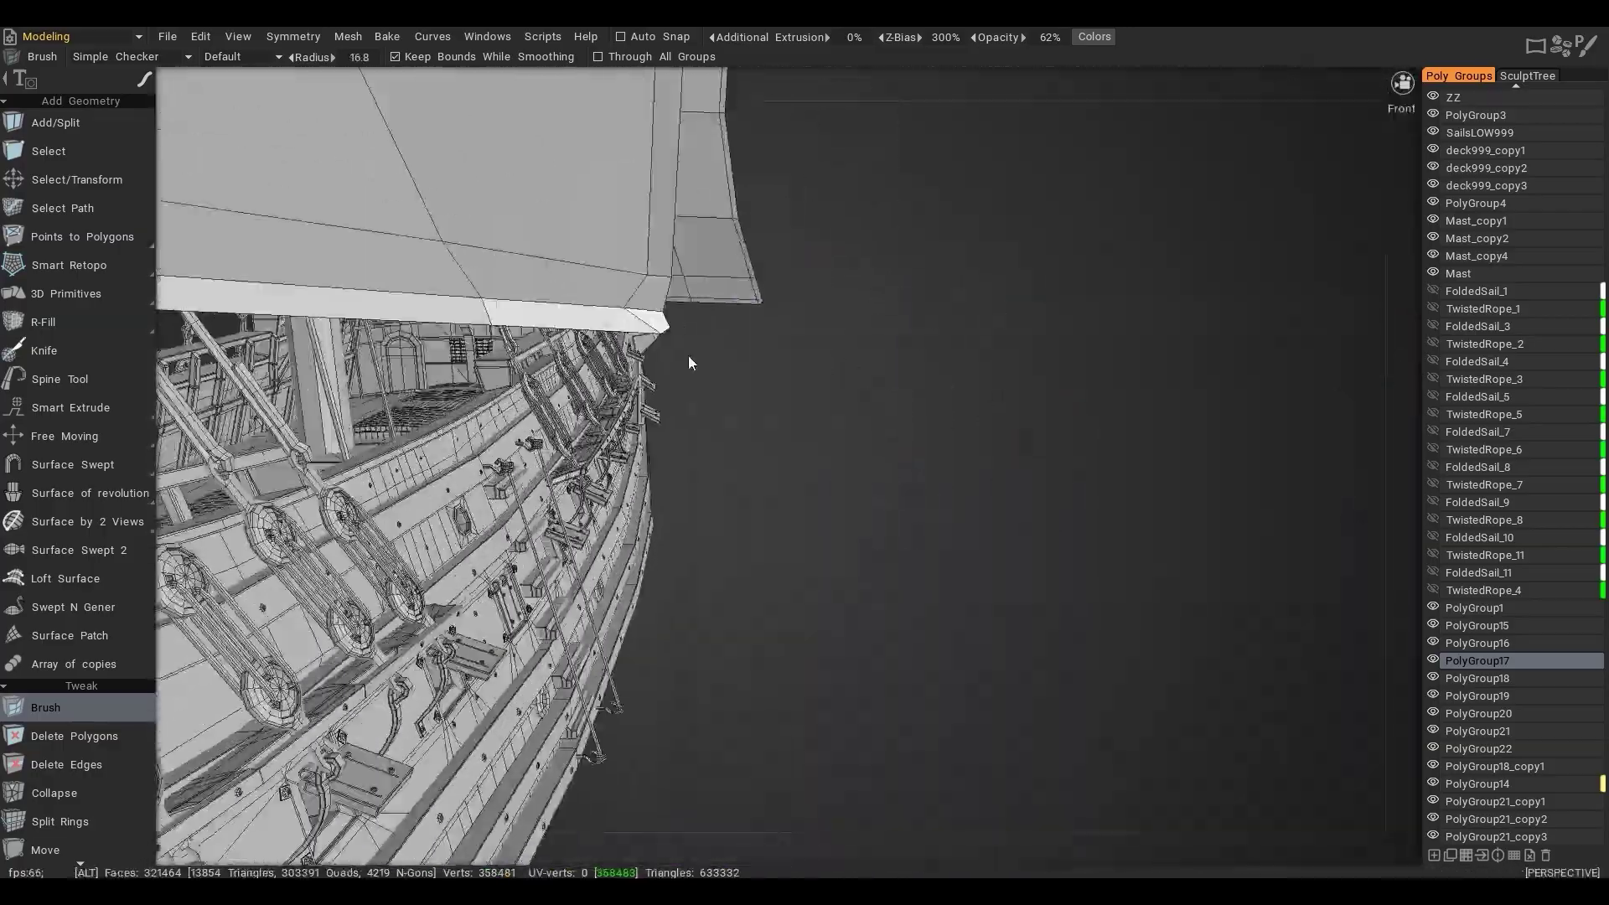
pyautogui.scroll(3, 687, 356)
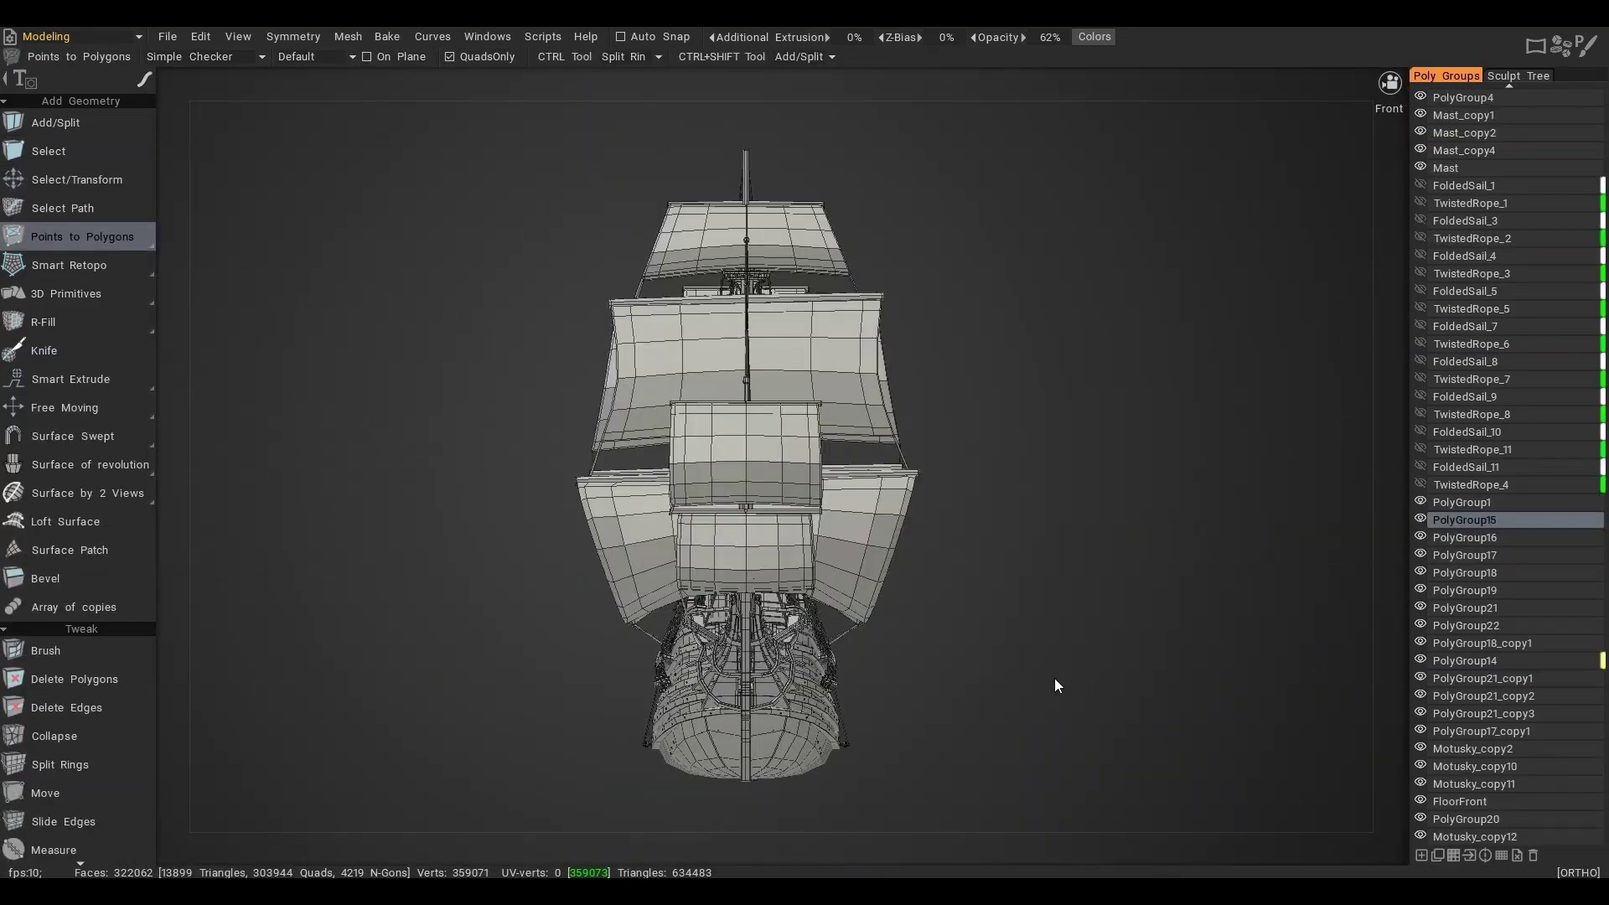
# Save the scene and inspect the whole ship from the bow in perspective view
pyautogui.hotkey('ctrl', 's')
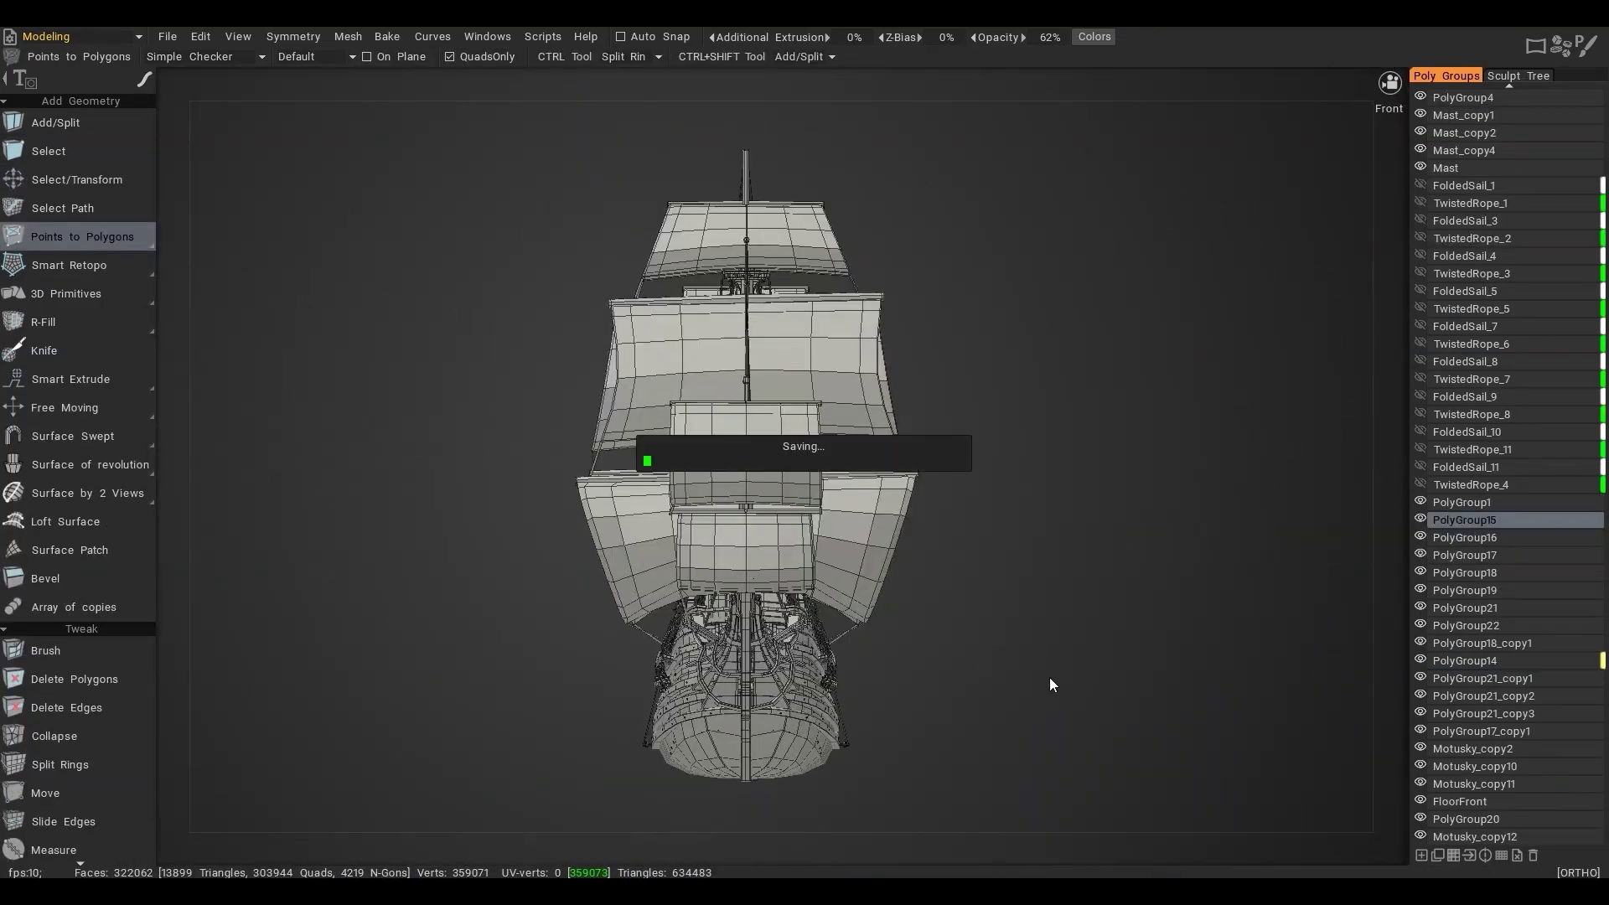
pyautogui.press('KP_5')
pyautogui.moveTo(1049, 677); pyautogui.dragTo(953, 709)
pyautogui.keyDown('alt'); pyautogui.moveTo(953, 709); pyautogui.dragTo(938, 617, button='right'); pyautogui.keyUp('alt')
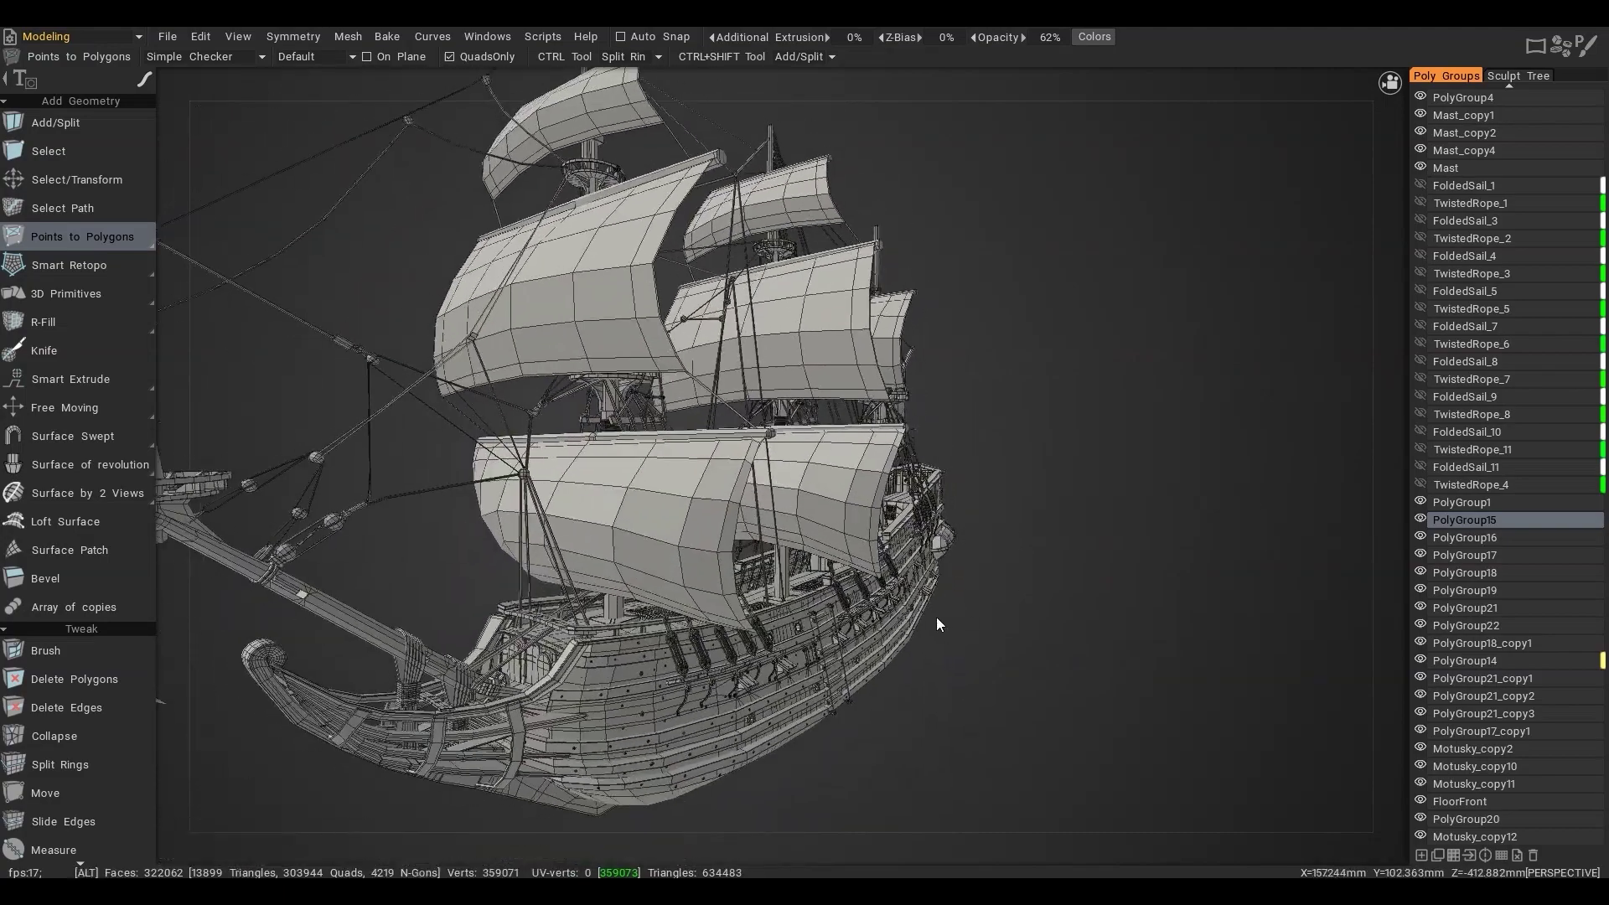
pyautogui.keyDown('alt'); pyautogui.moveTo(938, 616); pyautogui.dragTo(948, 615); pyautogui.keyUp('alt')
pyautogui.keyDown('alt'); pyautogui.moveTo(949, 615); pyautogui.dragTo(1013, 651, button='middle'); pyautogui.keyUp('alt')
pyautogui.moveTo(1014, 651); pyautogui.dragTo(1026, 662)
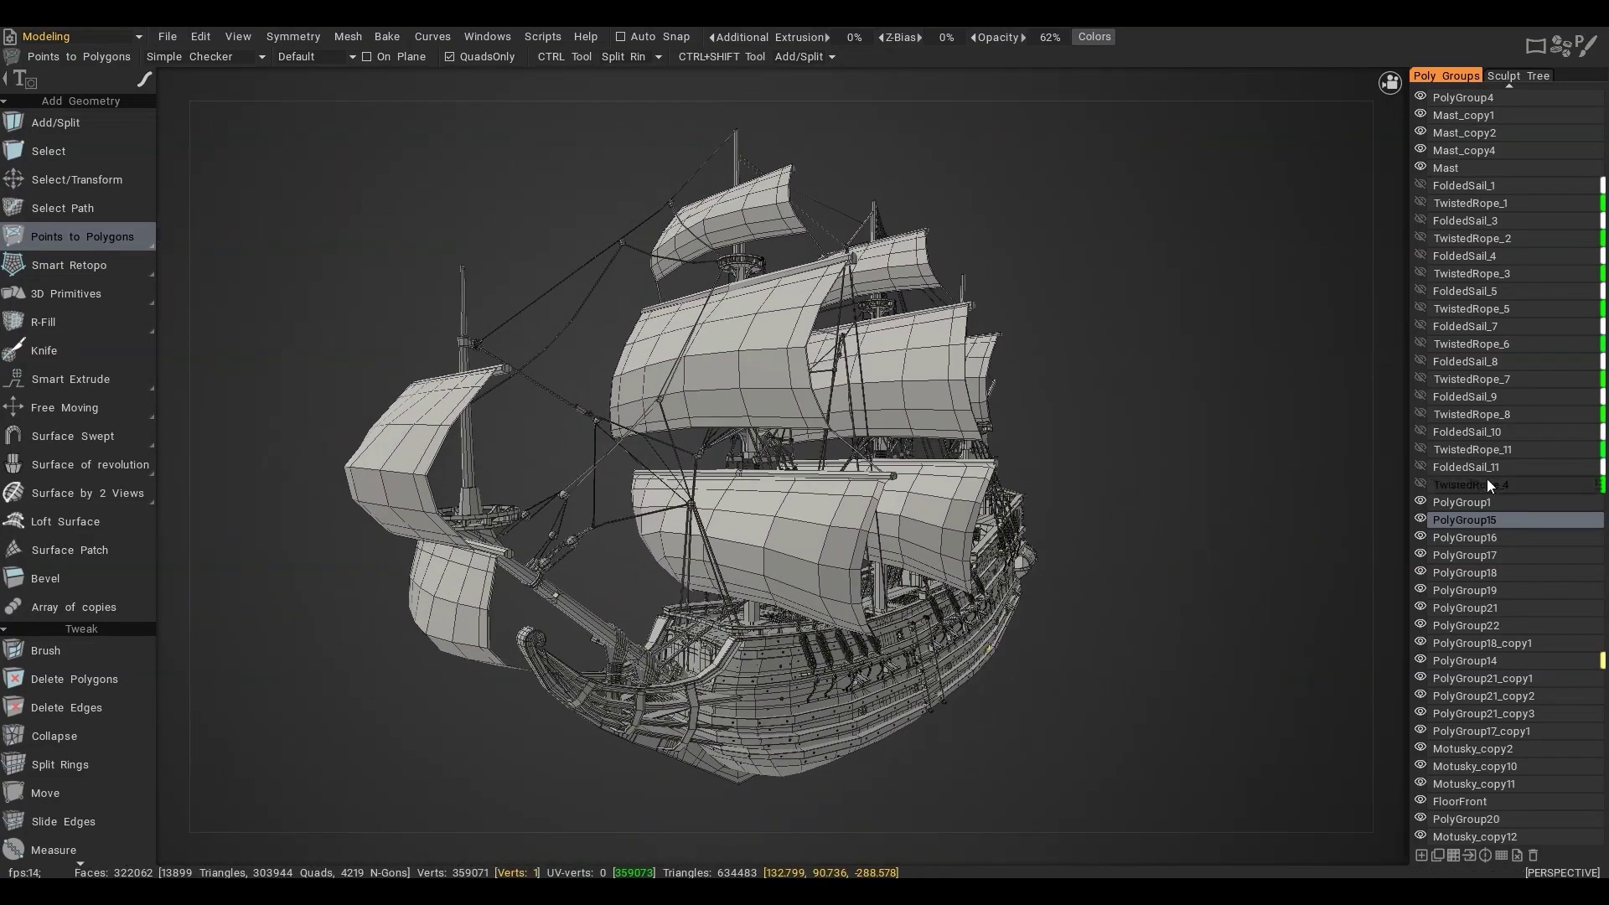
# Show FoldedSail_1 and TwistedRope_1 for comparison, move PolyGroup21_copy1 directly below TwistedRope_1, and hide that set
pyautogui.press('h')
pyautogui.click(1421, 202)
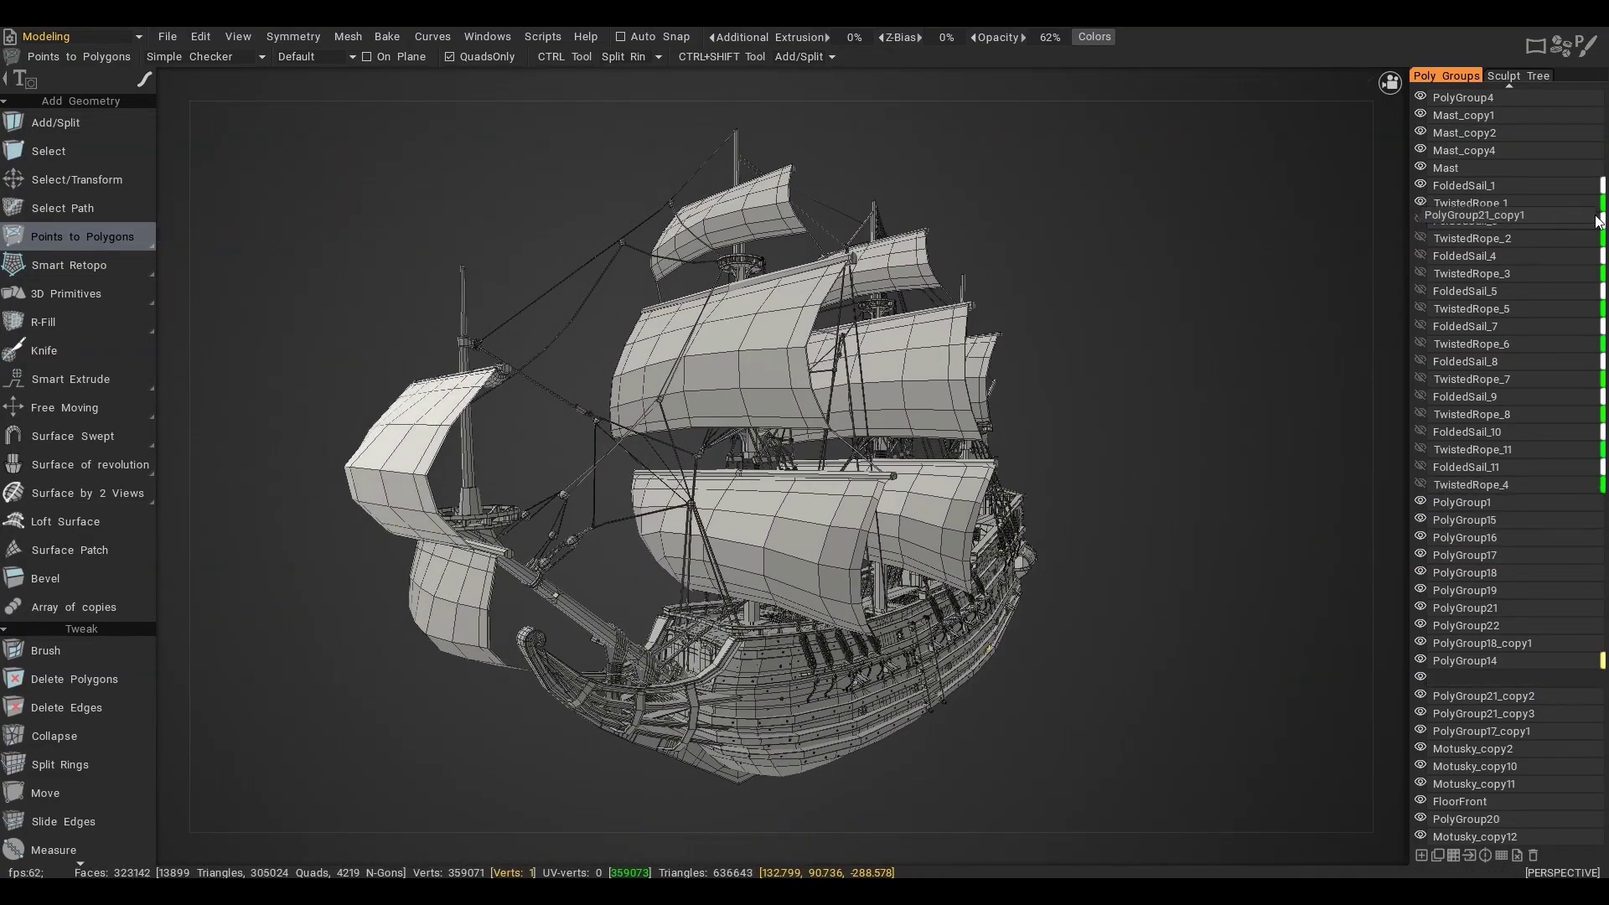
pyautogui.moveTo(1597, 220); pyautogui.dragTo(1421, 212)
pyautogui.click(1419, 186)
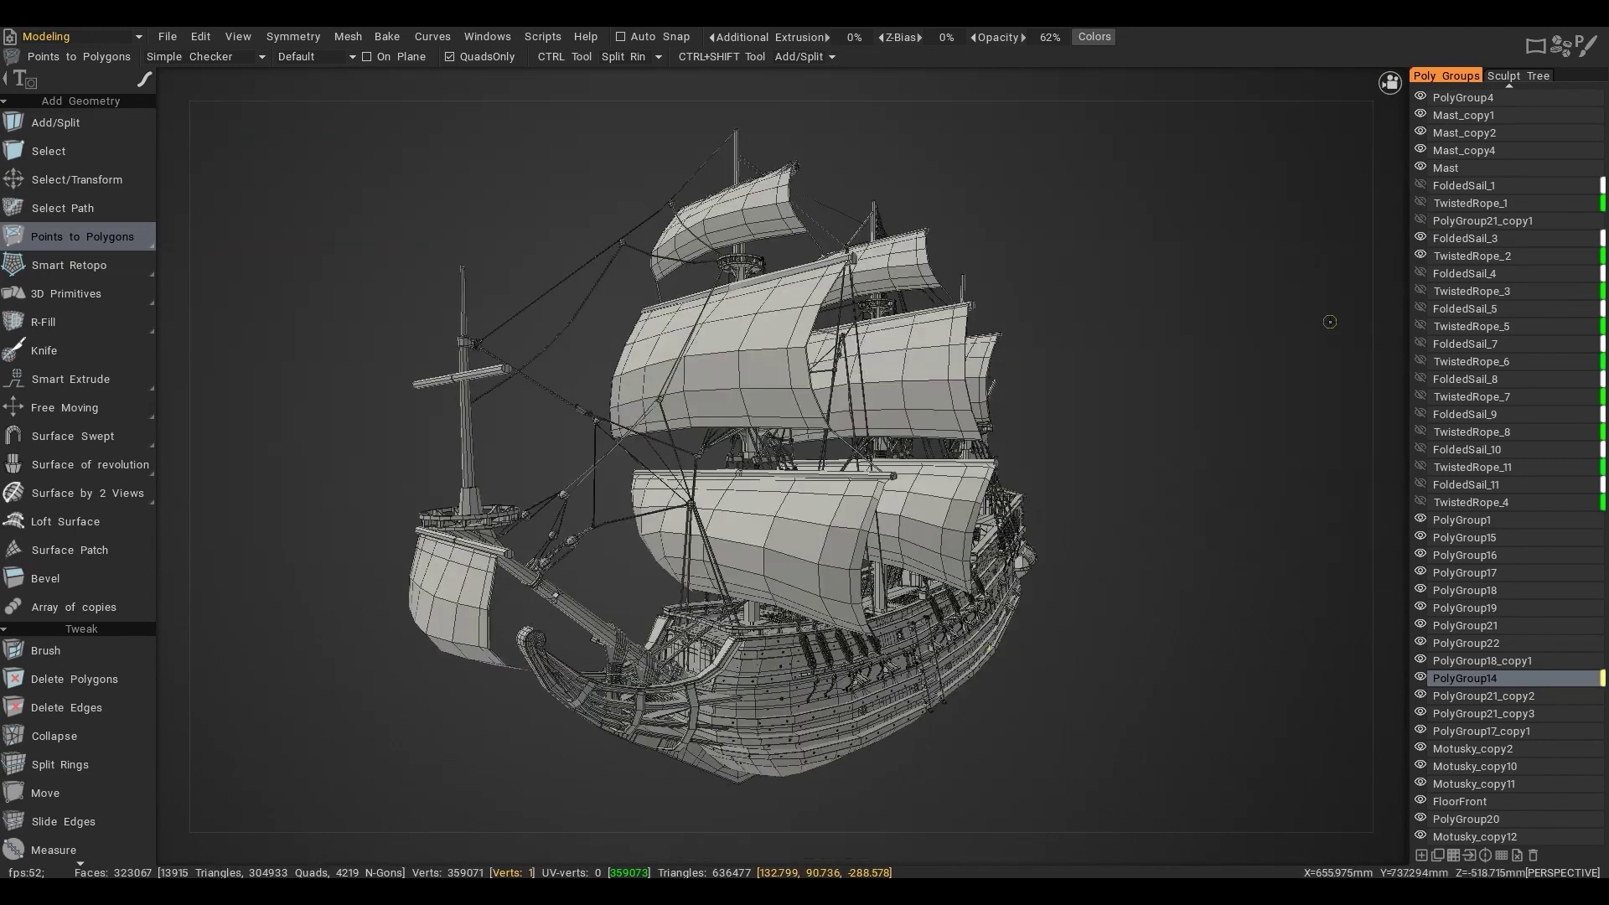
# Move PolyGroup18_copy1 below TwistedRope_2 and PolyGroup16 below TwistedRope_3, hiding each matched sail set
pyautogui.click(764, 192)
pyautogui.moveTo(1580, 271); pyautogui.dragTo(1581, 273)
pyautogui.moveTo(1420, 274); pyautogui.dragTo(1420, 309)
pyautogui.press('h')
pyautogui.moveTo(1598, 572); pyautogui.dragTo(1595, 312)
pyautogui.moveTo(1420, 326); pyautogui.dragTo(1420, 361)
pyautogui.press('h')
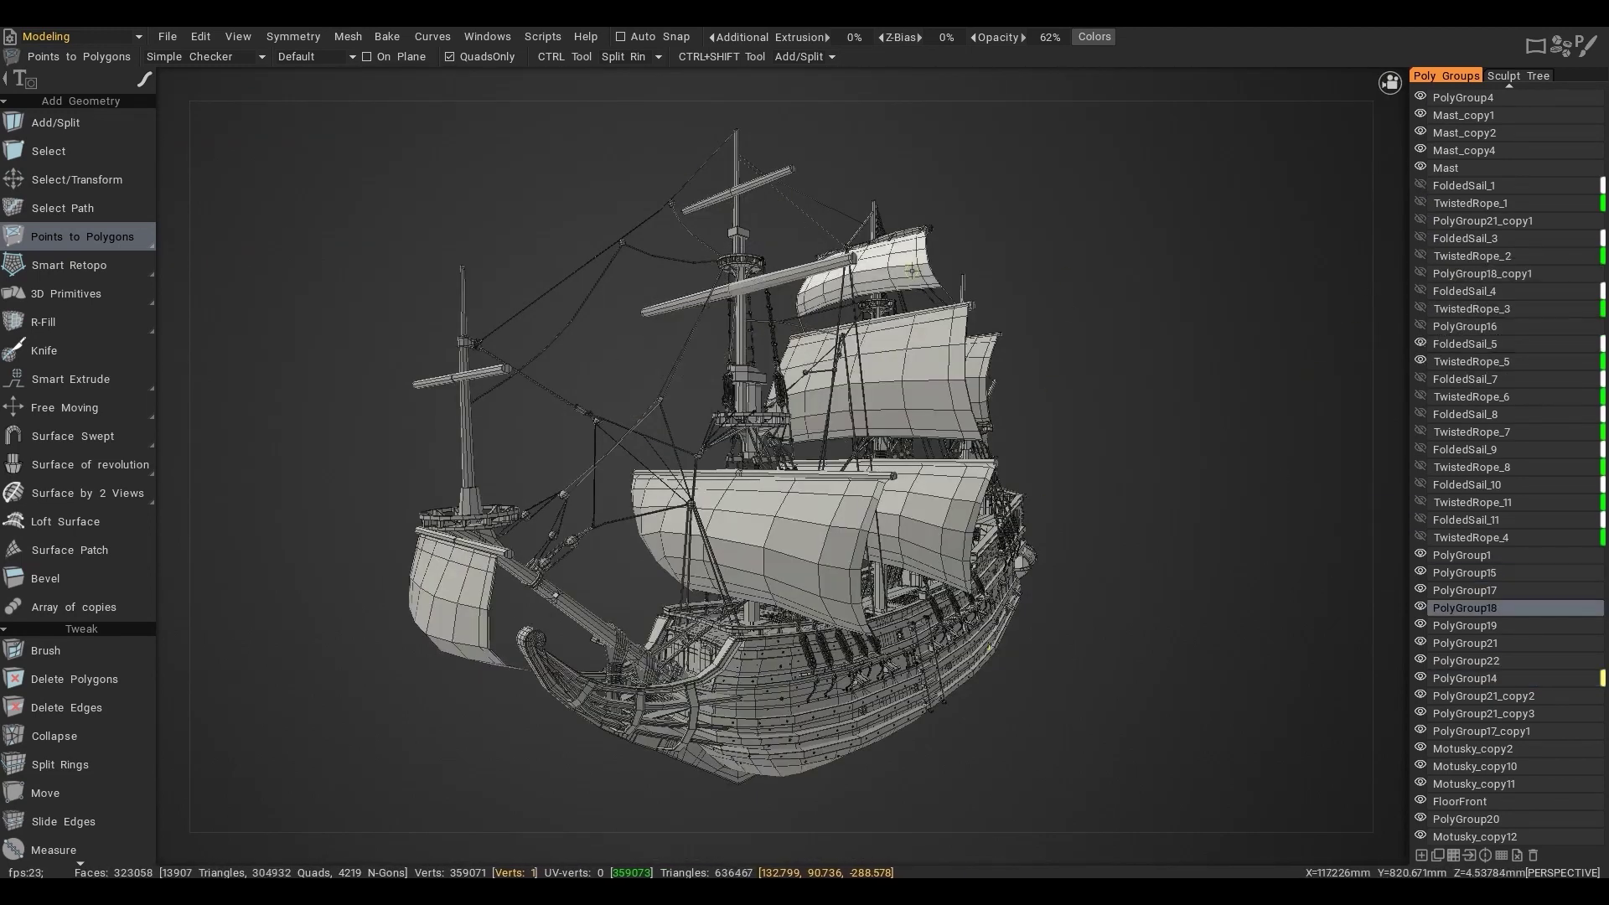
# Move PolyGroup18 below TwistedRope_5 and PolyGroup19 below TwistedRope_6, hiding each matched sail set
pyautogui.moveTo(1598, 608); pyautogui.dragTo(1598, 369)
pyautogui.moveTo(1419, 379); pyautogui.dragTo(1419, 344)
pyautogui.moveTo(1419, 396); pyautogui.dragTo(1419, 414)
pyautogui.press('h')
pyautogui.moveTo(1598, 625); pyautogui.dragTo(1598, 422)
pyautogui.moveTo(1419, 432); pyautogui.dragTo(1419, 396)
pyautogui.moveTo(1419, 449); pyautogui.dragTo(1419, 466)
pyautogui.press('h')
# Move PolyGroup17_copy1 below TwistedRope_7 and PolyGroup21 below TwistedRope_8, hiding each matched sail set
pyautogui.moveTo(1491, 731); pyautogui.dragTo(1491, 475)
pyautogui.moveTo(1419, 485); pyautogui.dragTo(1419, 449)
pyautogui.moveTo(1420, 501); pyautogui.dragTo(1419, 519)
pyautogui.press('h')
pyautogui.moveTo(1575, 661); pyautogui.dragTo(1575, 529)
pyautogui.moveTo(1419, 537); pyautogui.dragTo(1419, 572)
pyautogui.press('h')
# Move PolyGroup22 below TwistedRope_11 and PolyGroup17 with PolyGroup21_copy3 below TwistedRope_4, hiding these sails
pyautogui.moveTo(1569, 678); pyautogui.dragTo(1568, 580)
pyautogui.moveTo(1419, 590); pyautogui.dragTo(1420, 625)
pyautogui.press('h')
pyautogui.moveTo(1509, 679); pyautogui.dragTo(1508, 633)
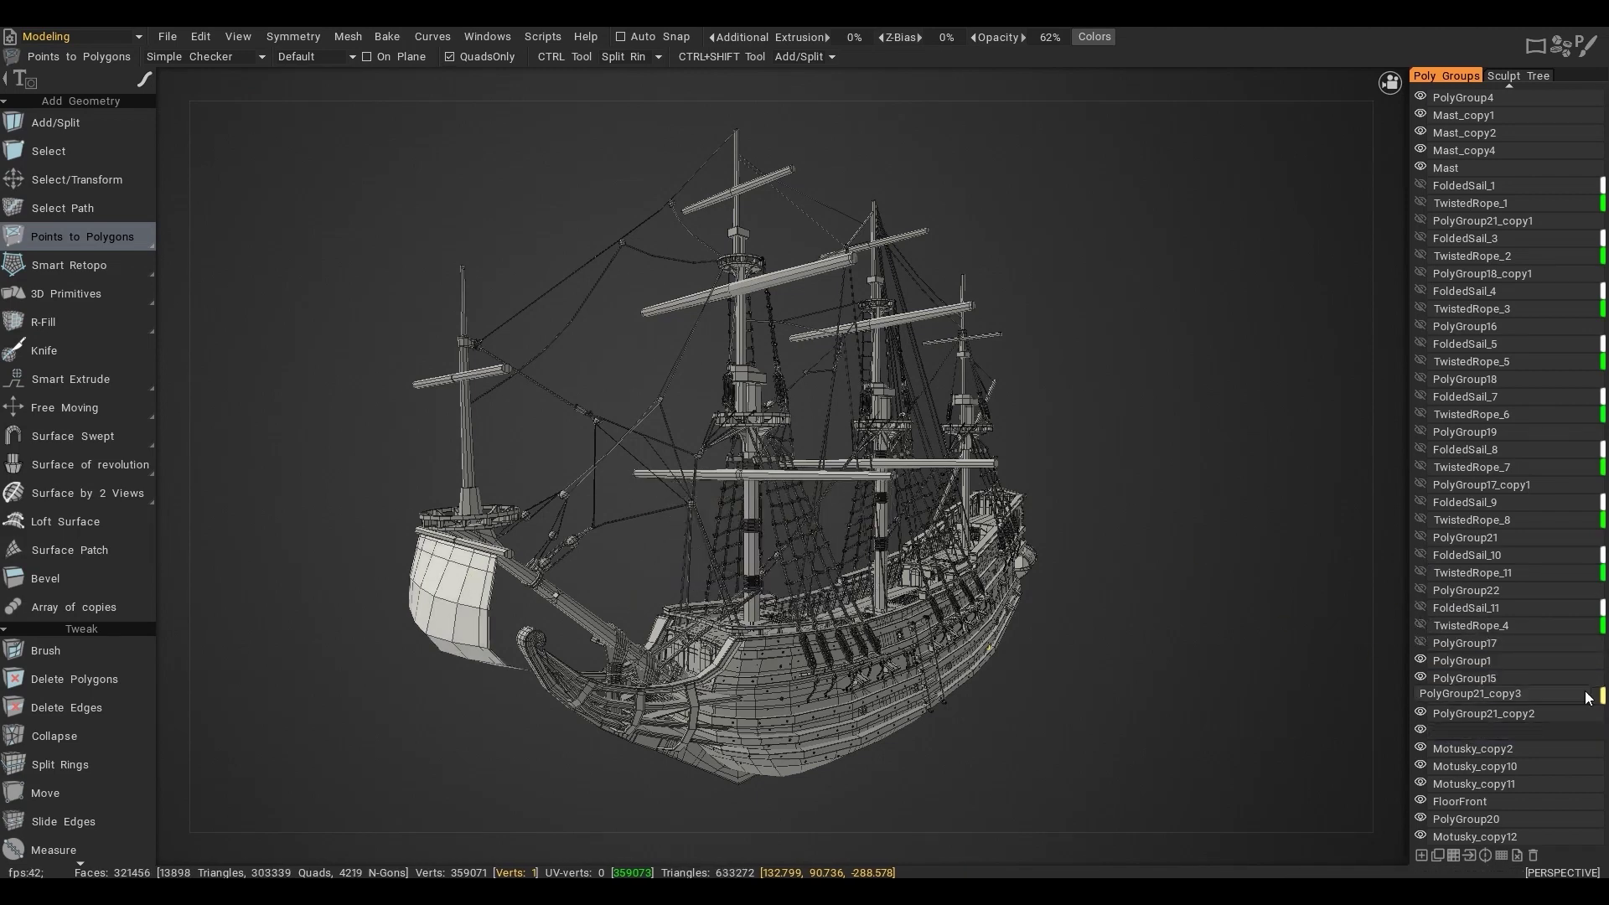
pyautogui.click(1420, 677)
pyautogui.scroll(10, 1421, 709)
pyautogui.scroll(-10, 1421, 709)
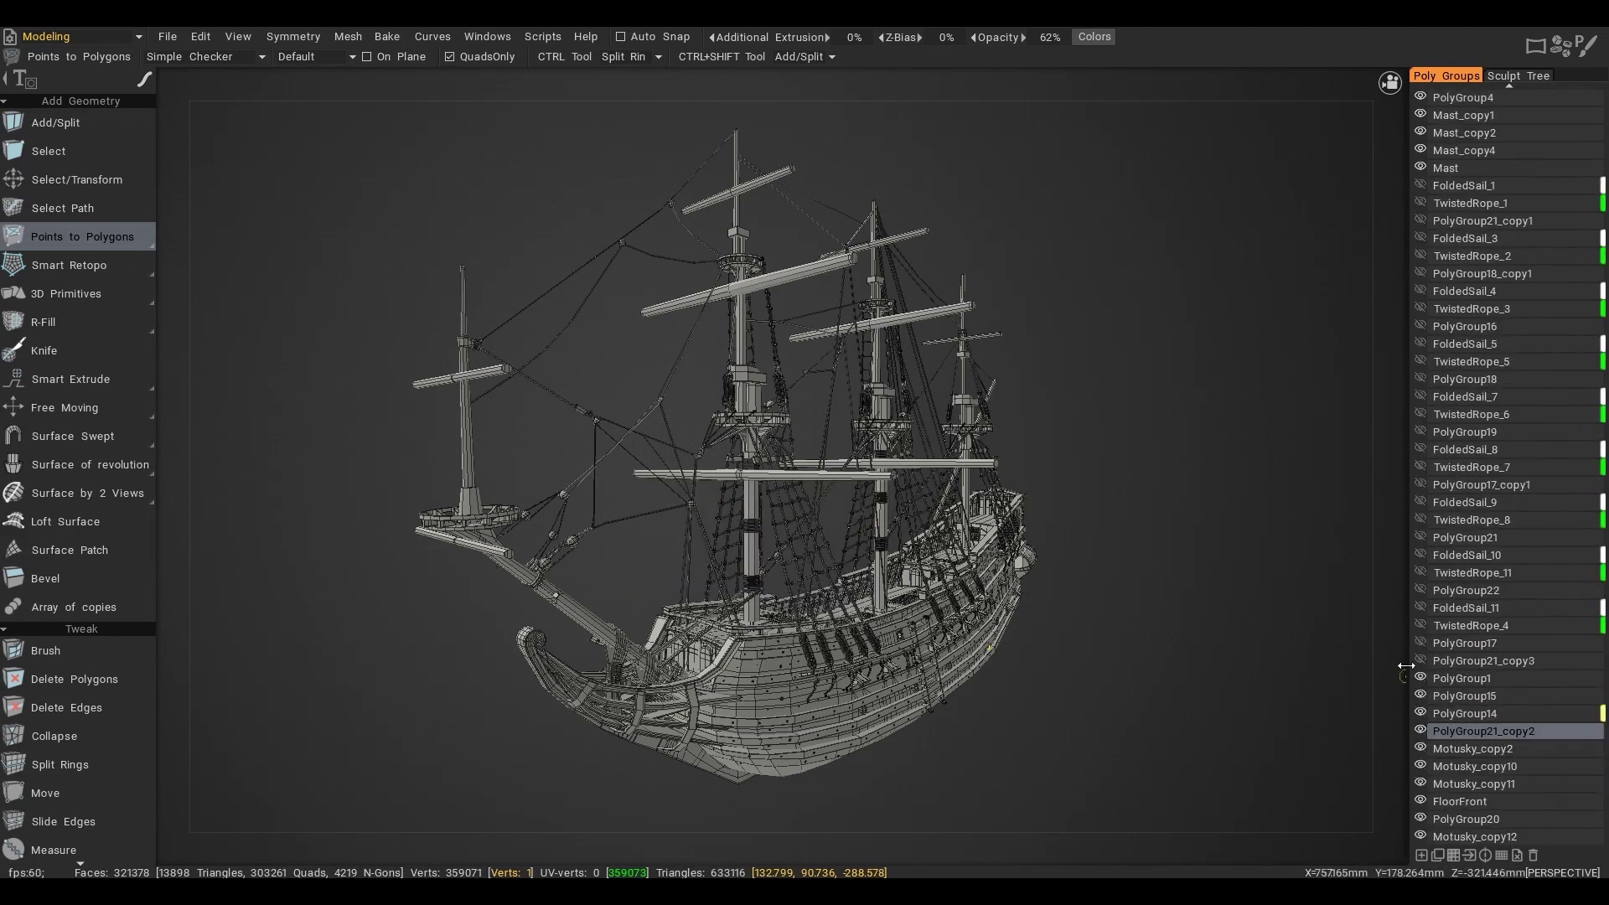
# Assign a dark red colour tag to PolyGroup21_copy1 and PolyGroup18_copy1
pyautogui.click(1602, 221)
pyautogui.click(635, 291)
pyautogui.click(701, 660)
pyautogui.click(1602, 274)
pyautogui.click(635, 291)
pyautogui.click(702, 659)
# Assign the dark red colour tag to PolyGroup16 and PolyGroup18
pyautogui.click(1600, 327)
pyautogui.click(640, 295)
pyautogui.click(701, 659)
pyautogui.click(1600, 380)
pyautogui.click(636, 292)
pyautogui.click(701, 660)
# Assign the dark red colour tag to PolyGroup19 and PolyGroup17_copy1
pyautogui.click(1600, 433)
pyautogui.click(640, 295)
pyautogui.click(702, 660)
pyautogui.click(1601, 485)
pyautogui.click(637, 293)
pyautogui.click(701, 659)
# Assign the dark red colour tag to PolyGroup21 and PolyGroup22
pyautogui.click(1601, 538)
pyautogui.click(637, 296)
pyautogui.click(701, 659)
pyautogui.click(1600, 591)
pyautogui.click(637, 293)
pyautogui.click(701, 659)
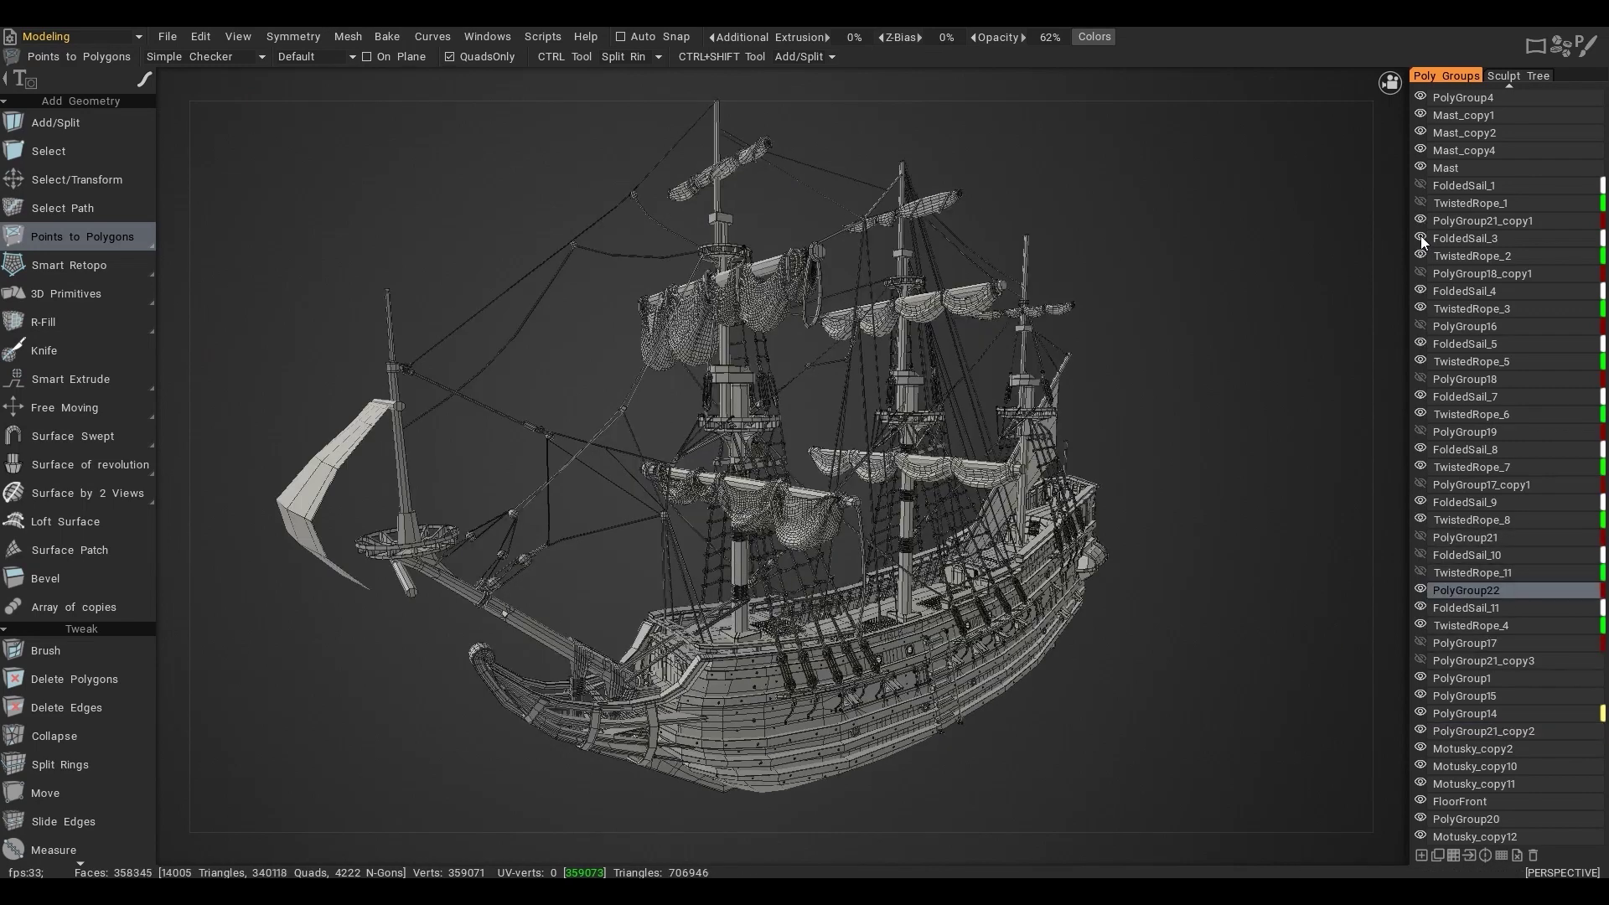
# Toggle visibility from FoldedSail_3 down to PolyGroup21_copy3 to replace the folded sails and twisted ropes with the open sails
pyautogui.click(1420, 237)
pyautogui.click(1420, 254)
pyautogui.click(1420, 273)
pyautogui.click(1420, 290)
pyautogui.click(1420, 308)
pyautogui.moveTo(1421, 323); pyautogui.dragTo(1420, 657)
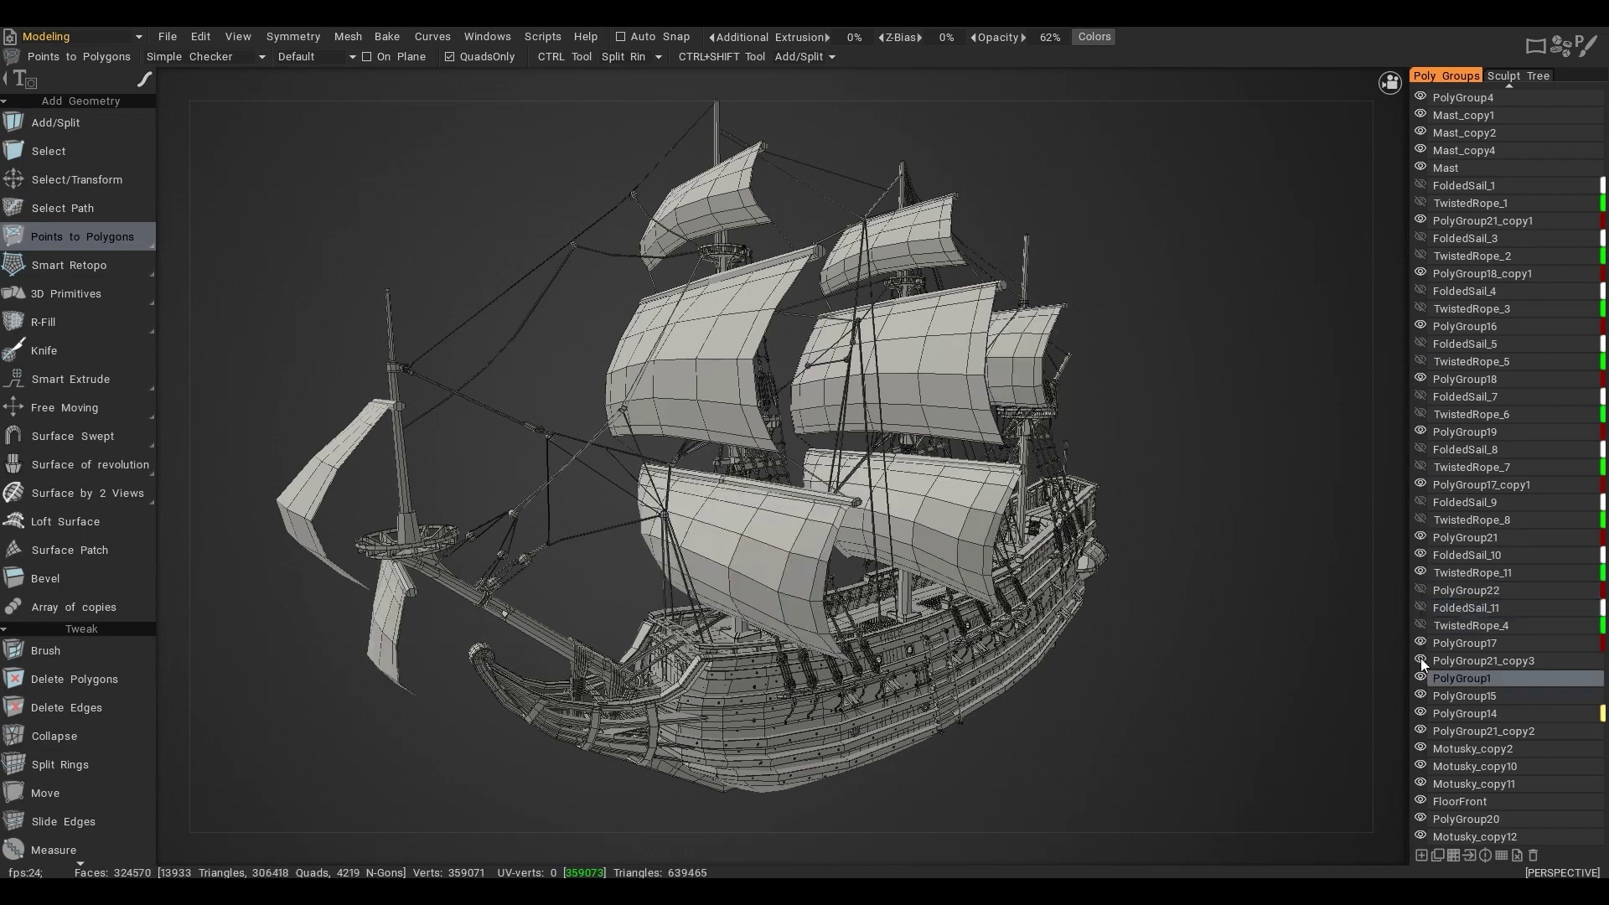